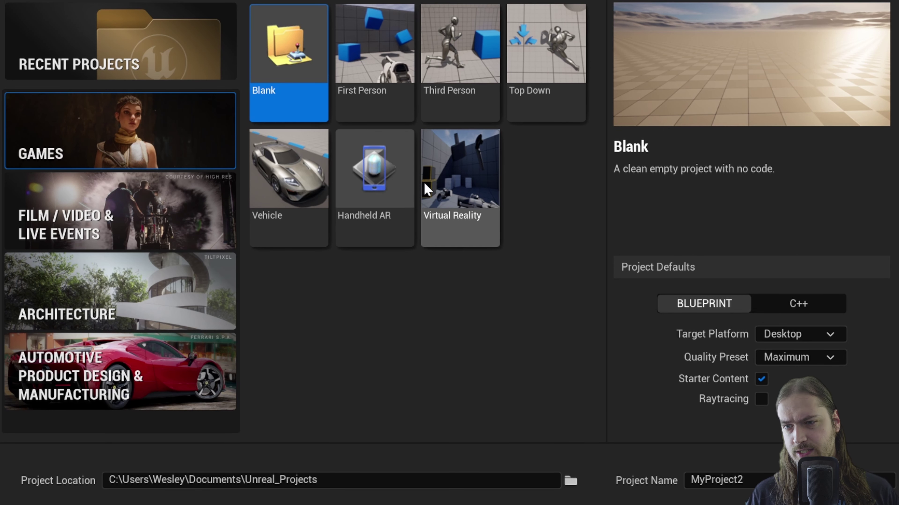
Choose the Third Person game template and name the new project tutorials.
{"action": "left_click", "coordinate": [456, 49]}
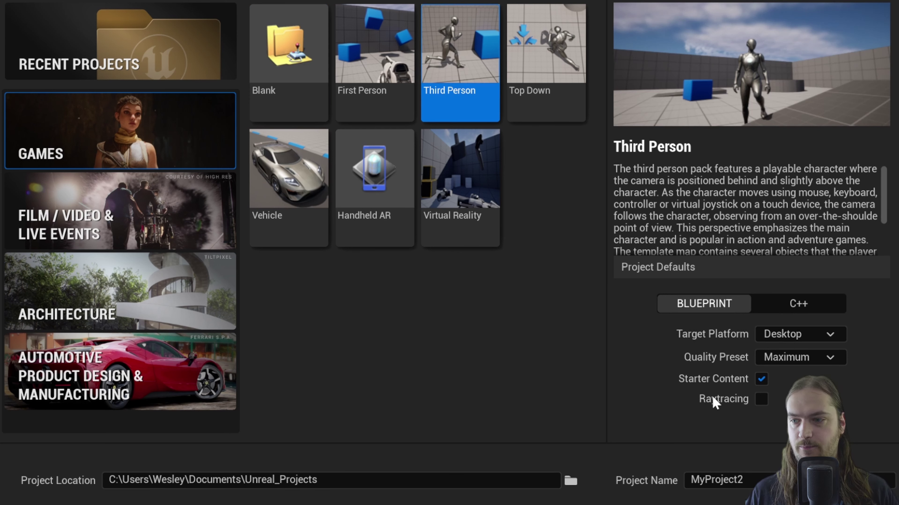
{"action": "left_click_drag", "start_coordinate": [744, 480], "coordinate": [691, 480]}
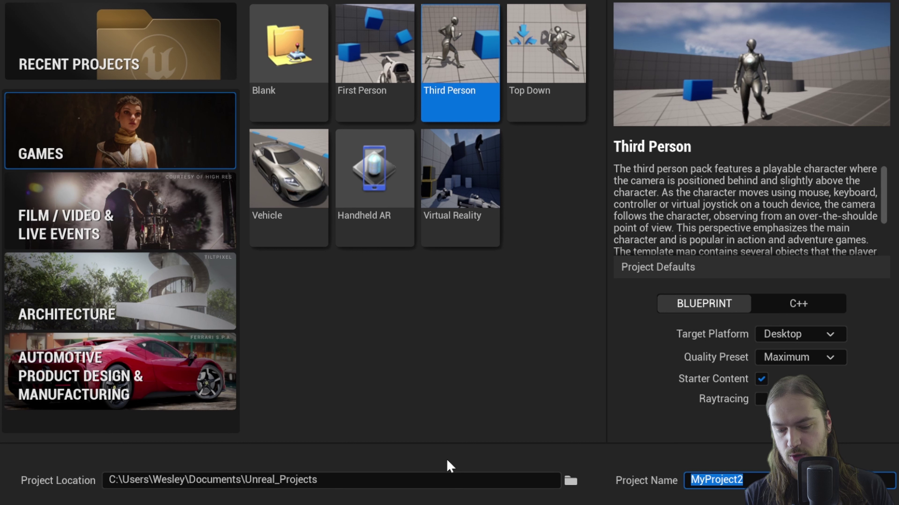
{"action": "type", "text": "tutorials"}
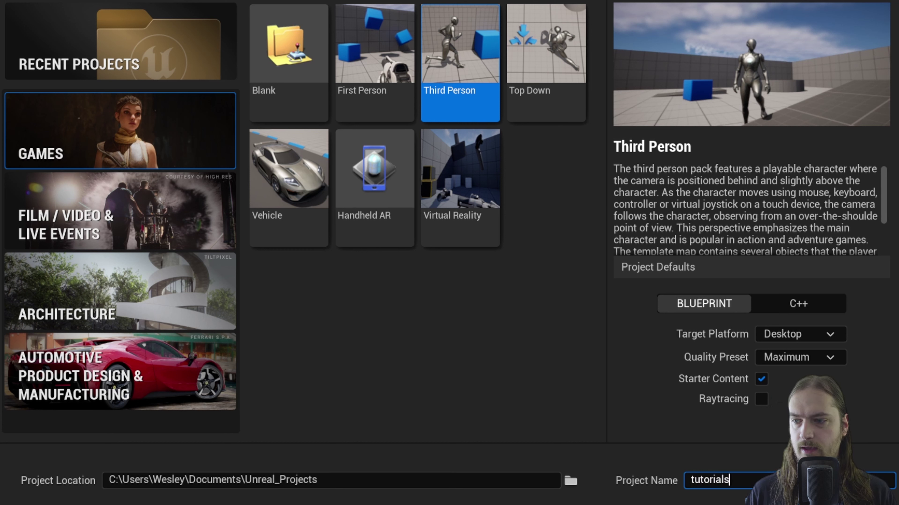
{"action": "key", "text": "Return"}
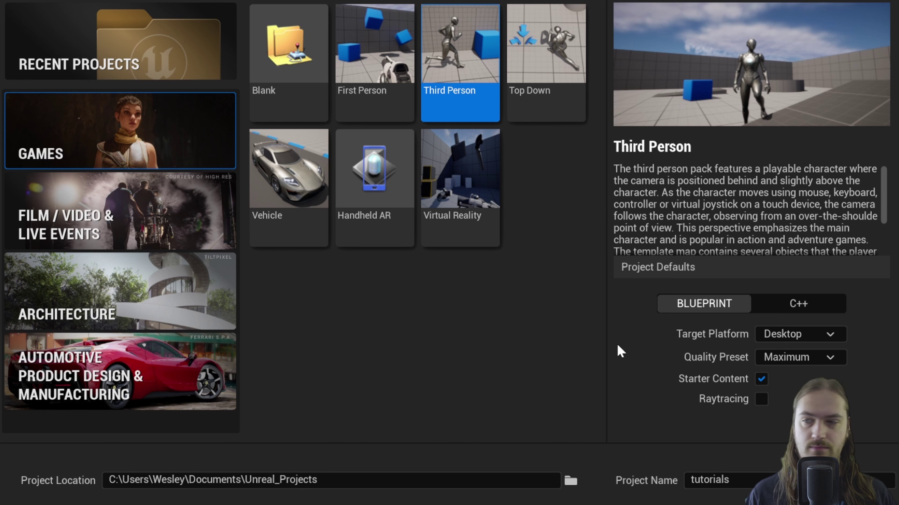
Choose Desktop as the target platform and check the quality preset options, keeping Maximum.
{"action": "left_click", "coordinate": [828, 336]}
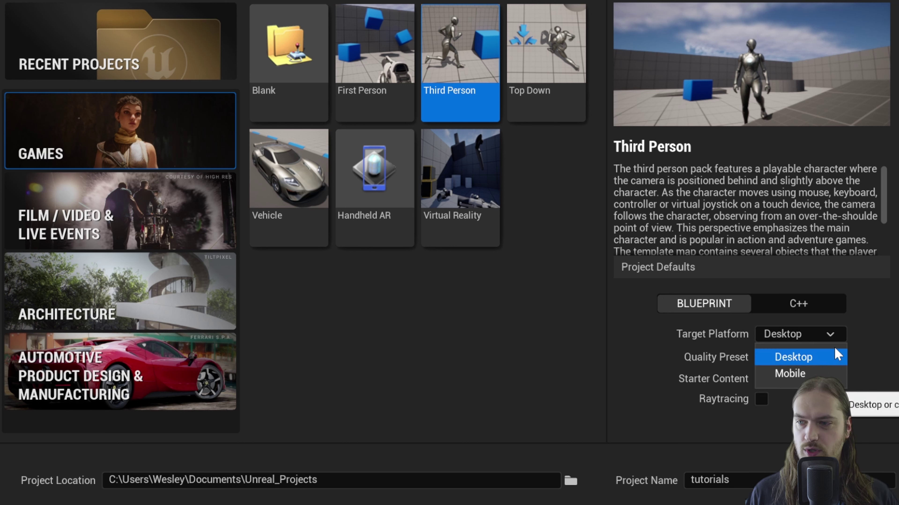
{"action": "left_click", "coordinate": [838, 356]}
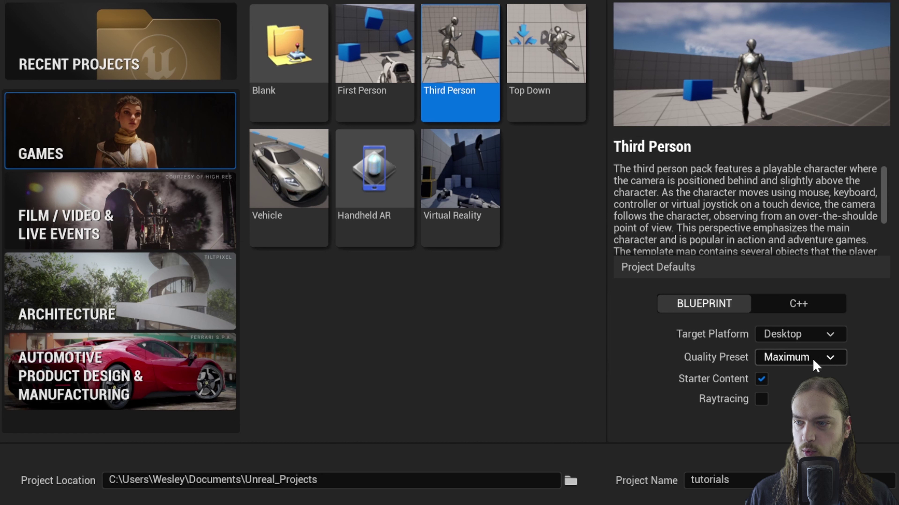
{"action": "left_click", "coordinate": [830, 357]}
{"action": "left_click", "coordinate": [865, 360]}
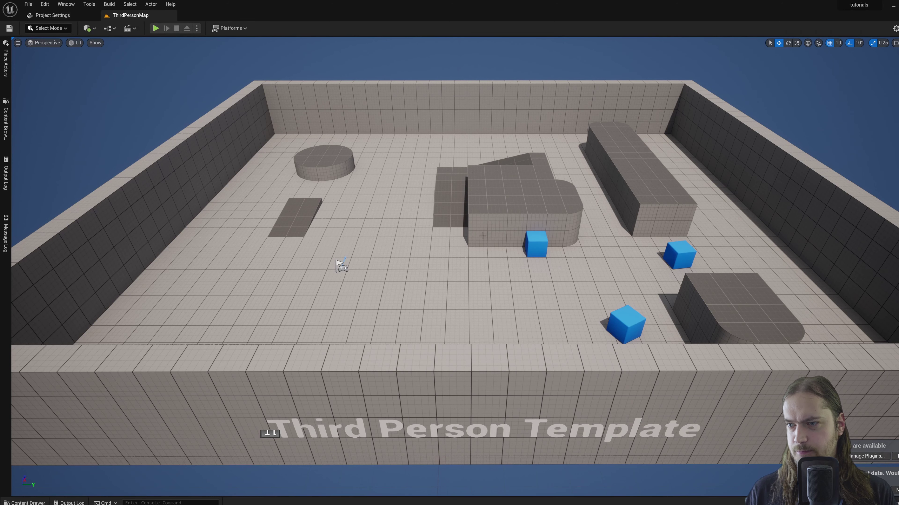
Fly around the level to examine the walled arena, its blocks and the light icons from different angles.
{"action": "right_click_drag", "start_coordinate": [497, 264], "coordinate": [270, 318]}
{"action": "key", "text": "s"}
{"action": "key", "text": "w"}
{"action": "key", "text": "d"}
{"action": "key", "text": "w"}
{"action": "key", "text": "s"}
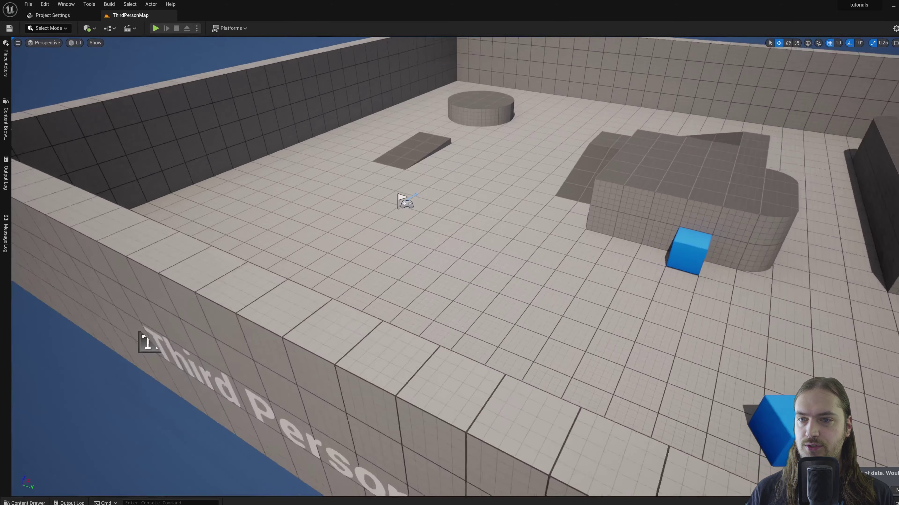
{"action": "scroll", "coordinate": [449, 265], "scroll_direction": "down", "scroll_amount": 10}
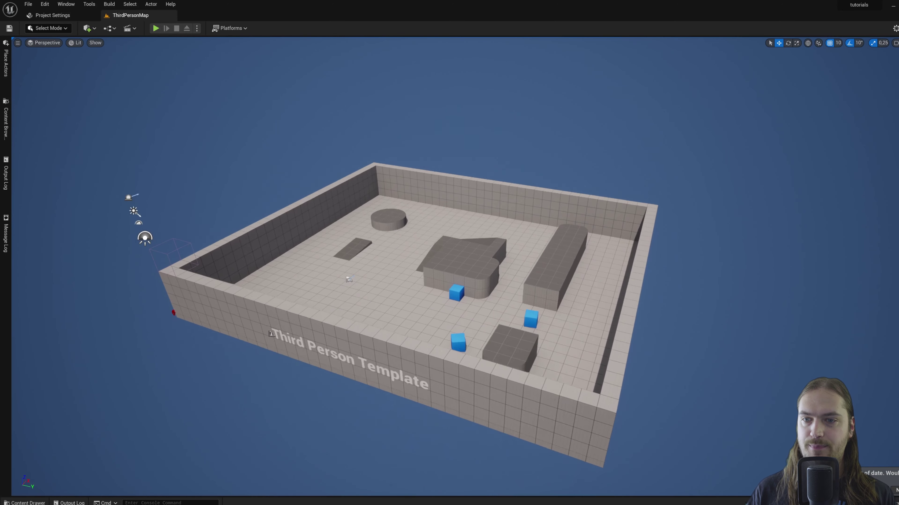
{"action": "middle_click_drag", "start_coordinate": [450, 266], "coordinate": [322, 270]}
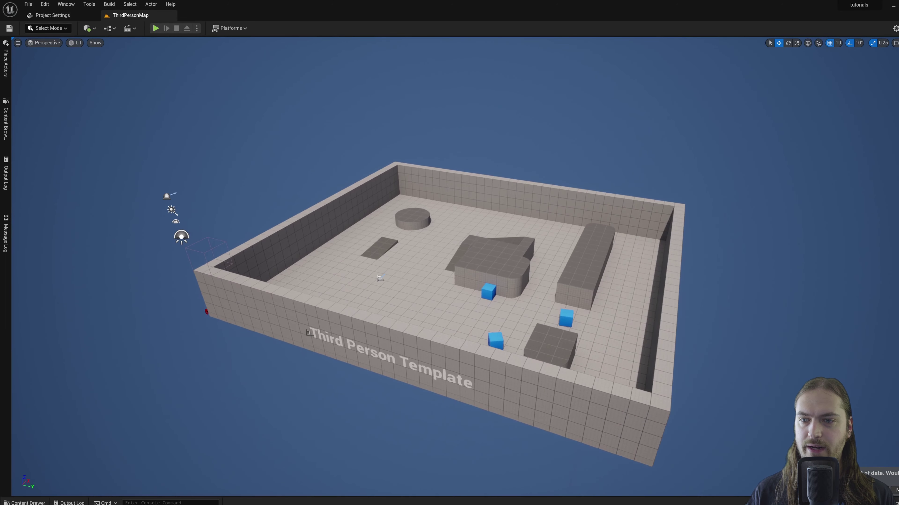
{"action": "key", "text": "w"}
{"action": "right_click_drag", "start_coordinate": [449, 266], "coordinate": [329, 196]}
{"action": "middle_click_drag", "start_coordinate": [329, 196], "coordinate": [417, 204]}
{"action": "right_click_drag", "start_coordinate": [417, 204], "coordinate": [456, 283]}
{"action": "key", "text": "w"}
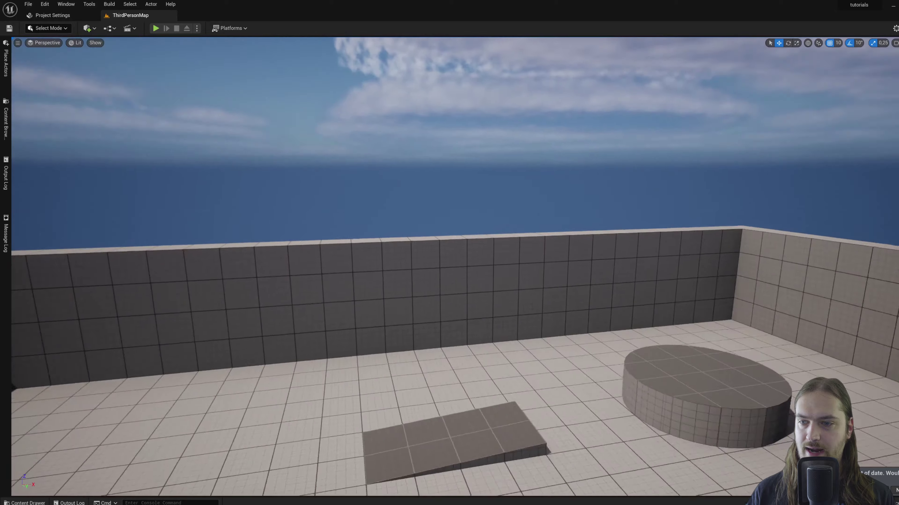
{"action": "key", "text": "s"}
{"action": "right_click_drag", "start_coordinate": [400, 265], "coordinate": [401, 265]}
{"action": "key", "text": "d"}
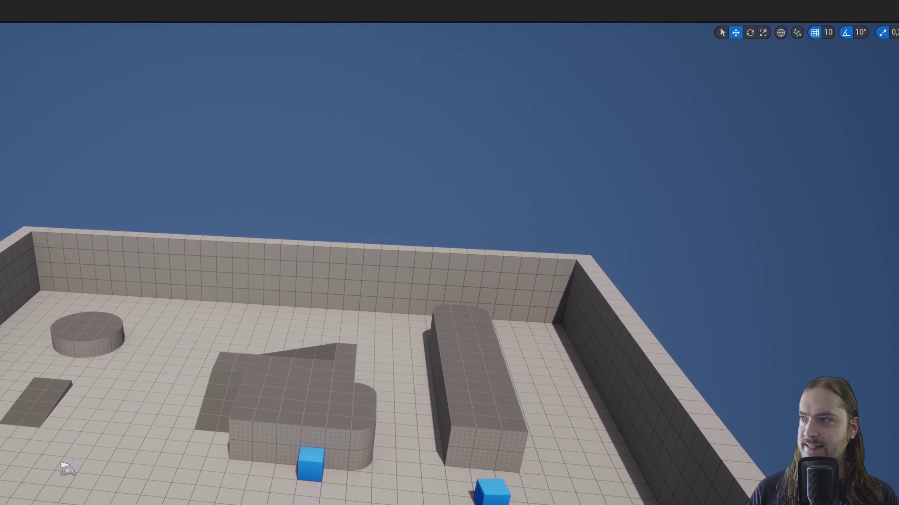
{"action": "left_click", "coordinate": [897, 51]}
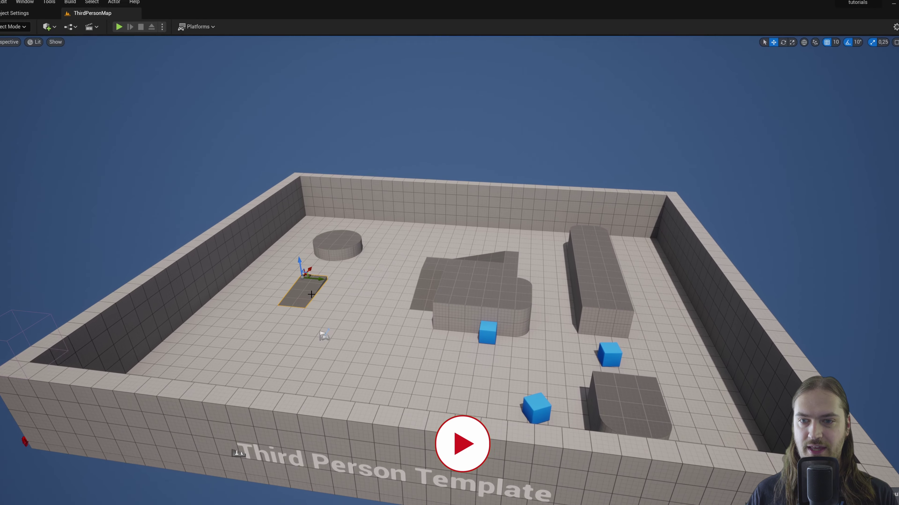
Try raising the small ramp off the floor and moving the Third Person Template text upward.
{"action": "left_click_drag", "start_coordinate": [327, 252], "coordinate": [329, 237]}
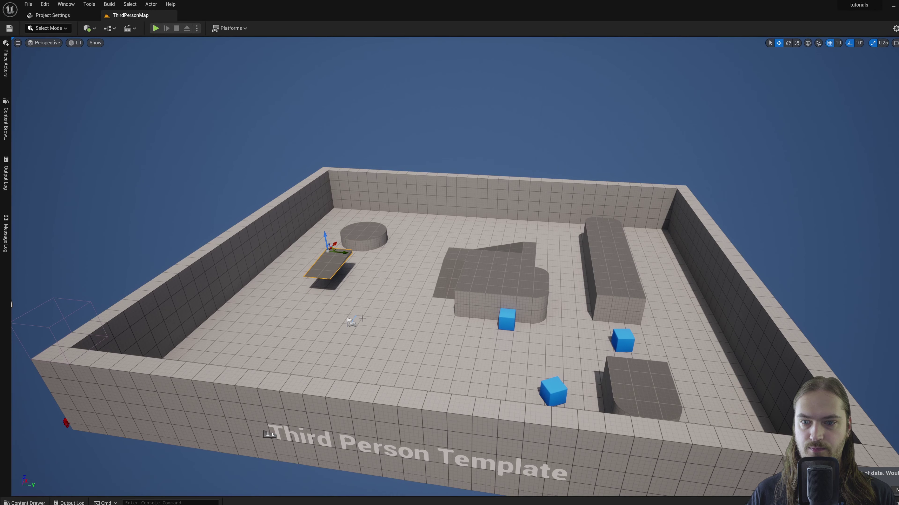
{"action": "left_click", "coordinate": [352, 322]}
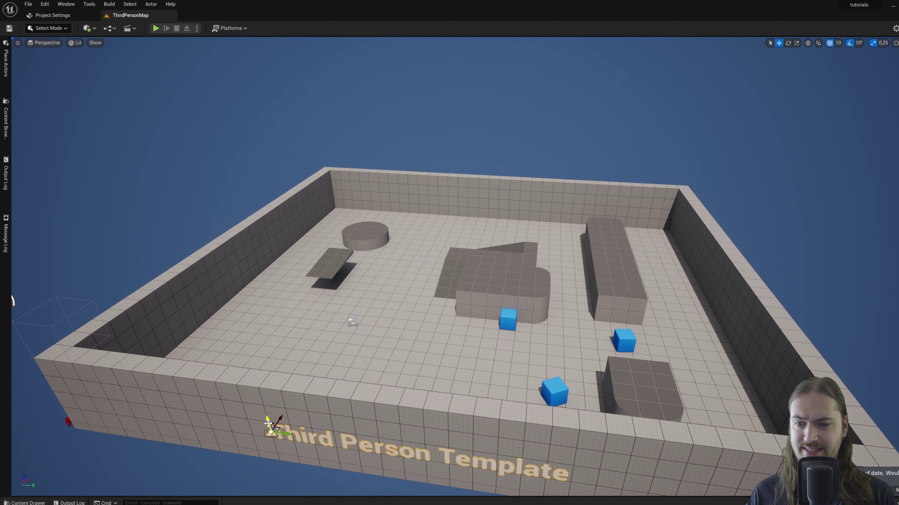
{"action": "left_click_drag", "start_coordinate": [270, 430], "coordinate": [255, 344]}
Undo the moves of the Third Person Template text and the ramp.
{"action": "key", "text": "ctrl+z"}
{"action": "key", "text": "ctrl+z"}
{"action": "key", "text": "ctrl+z"}
{"action": "key", "text": "ctrl+z"}
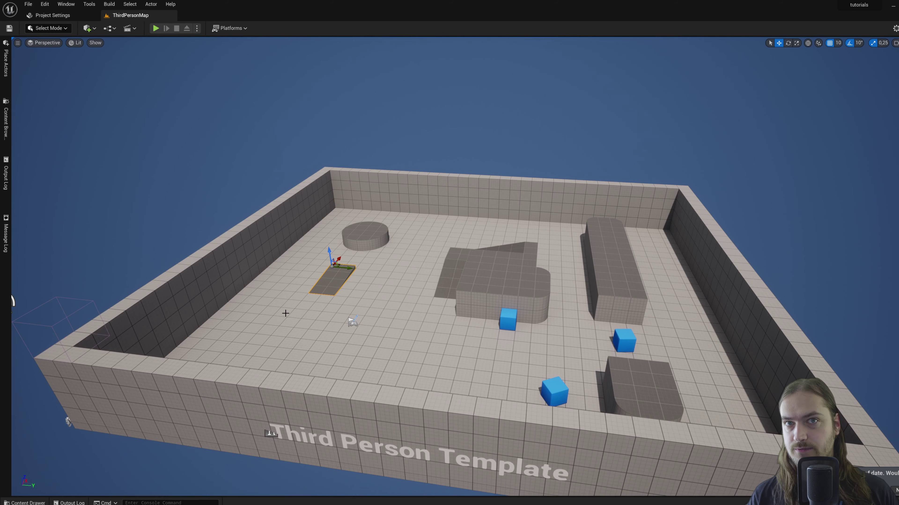
Browse the project's Characters content, looking into the Mannequin_UE4 Animations folder and the Mannequins Meshes folder.
{"action": "key", "text": "ctrl+space"}
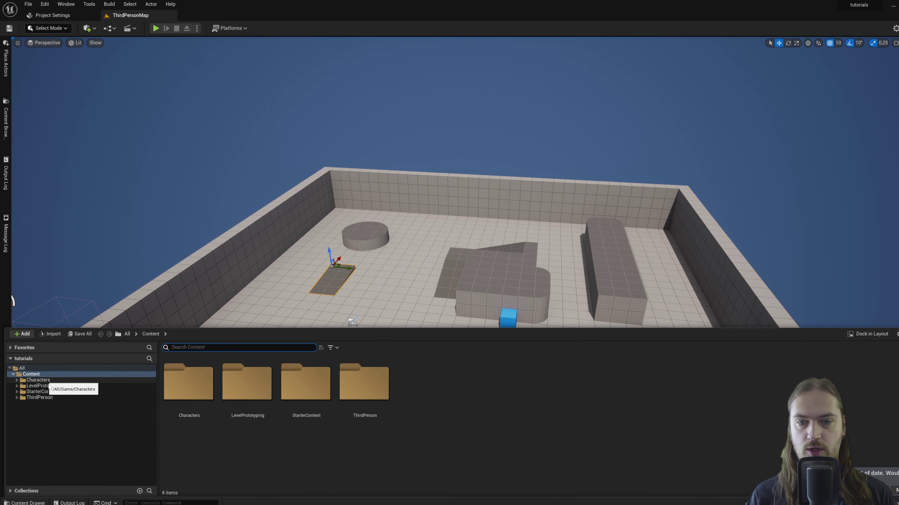
{"action": "left_click", "coordinate": [60, 379]}
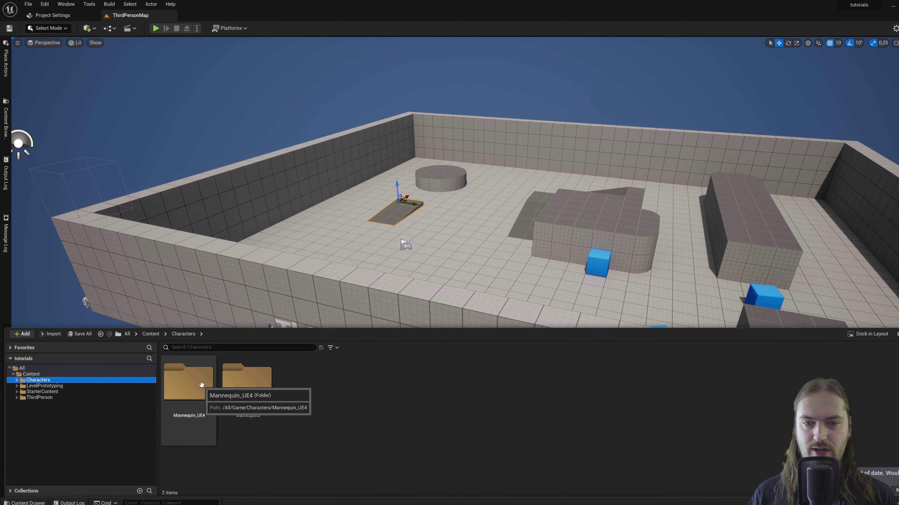
{"action": "double_click", "coordinate": [189, 384]}
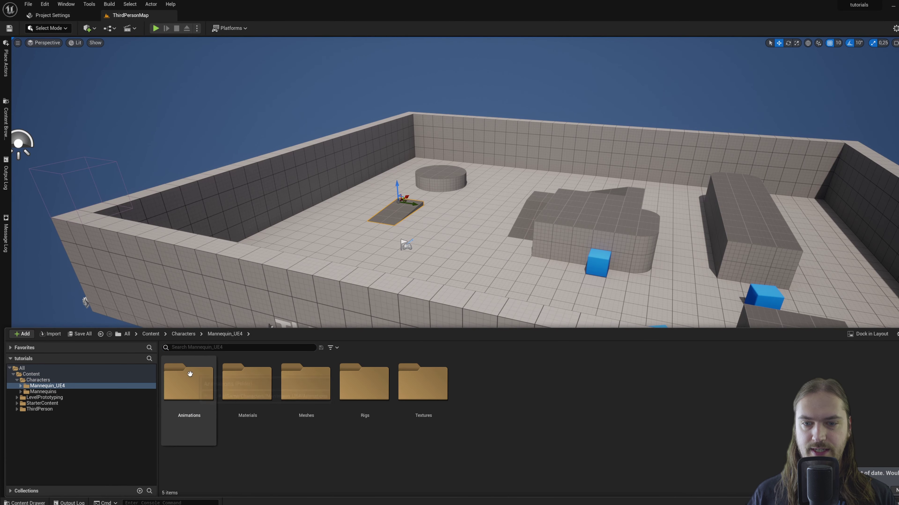
{"action": "left_click", "coordinate": [181, 391]}
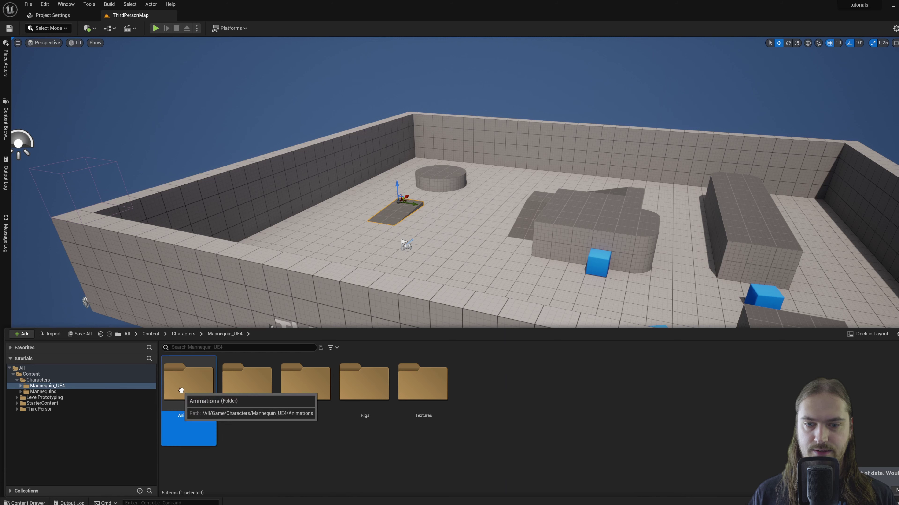
{"action": "double_click", "coordinate": [182, 390]}
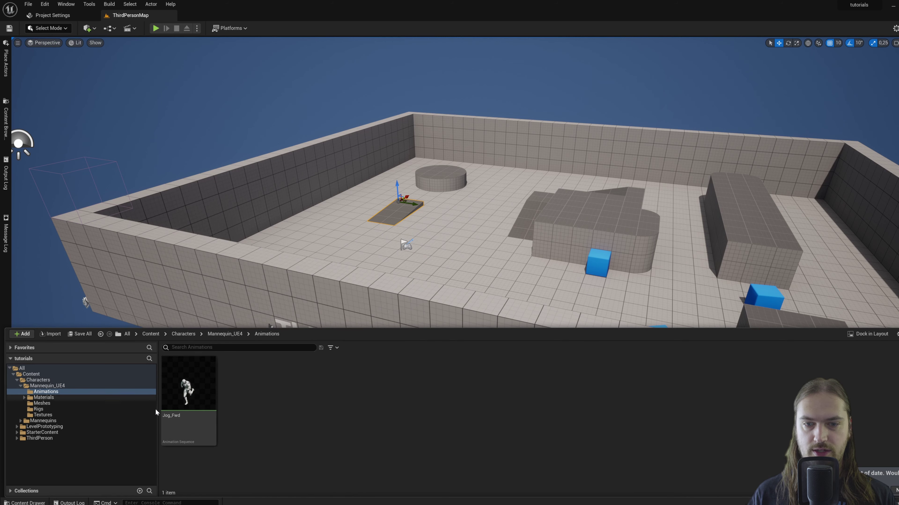
{"action": "left_click", "coordinate": [57, 386]}
{"action": "left_click", "coordinate": [57, 379]}
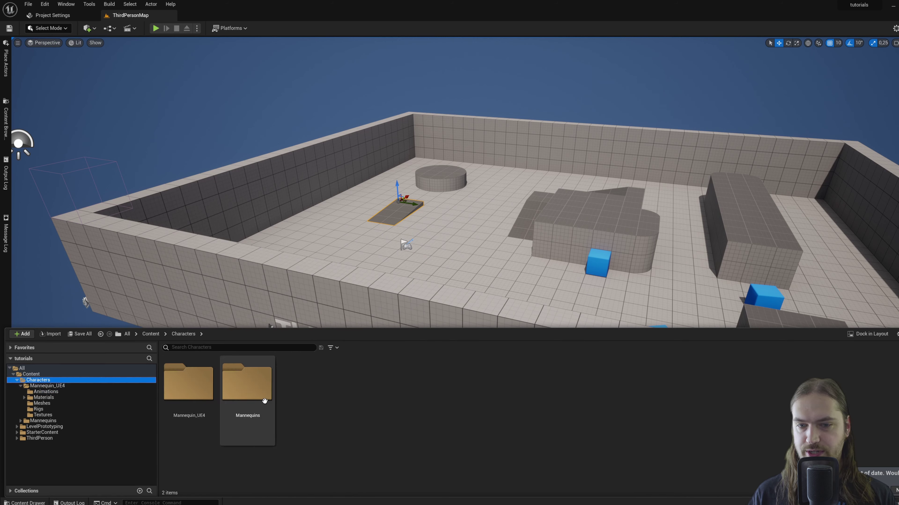
{"action": "double_click", "coordinate": [265, 401]}
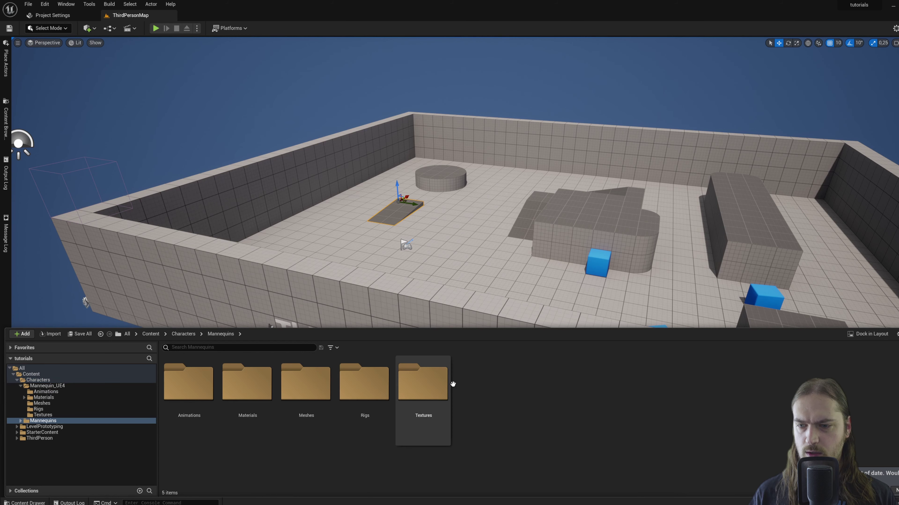
{"action": "left_click", "coordinate": [307, 386]}
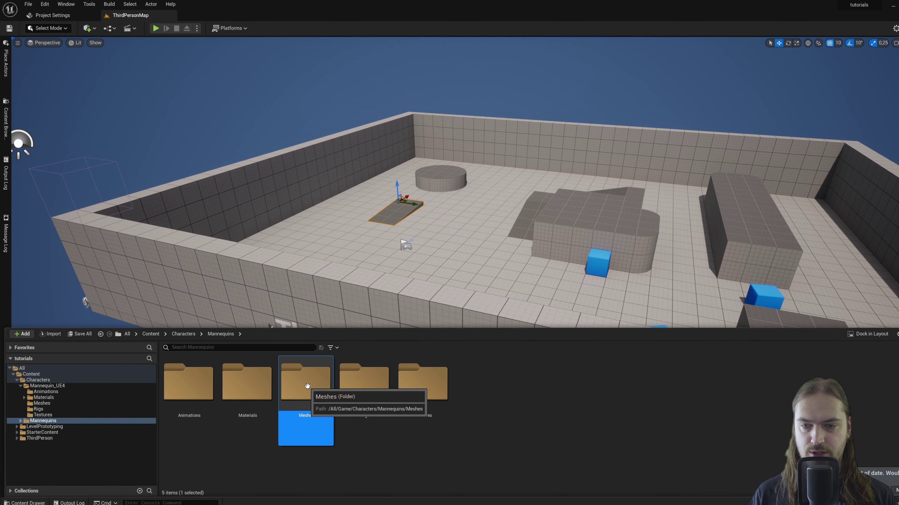
{"action": "double_click", "coordinate": [307, 386]}
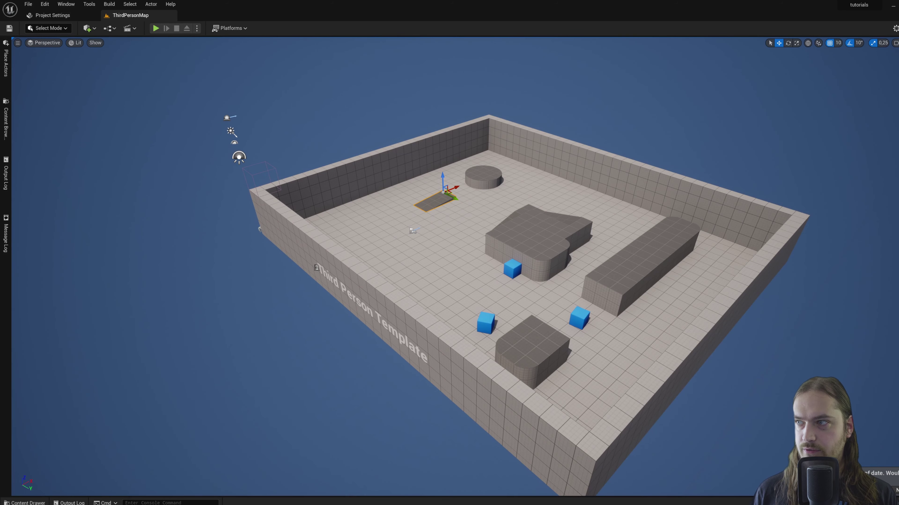
Delete all actors in the Block01 and Block02 folders from the level.
{"action": "left_click", "coordinate": [893, 75]}
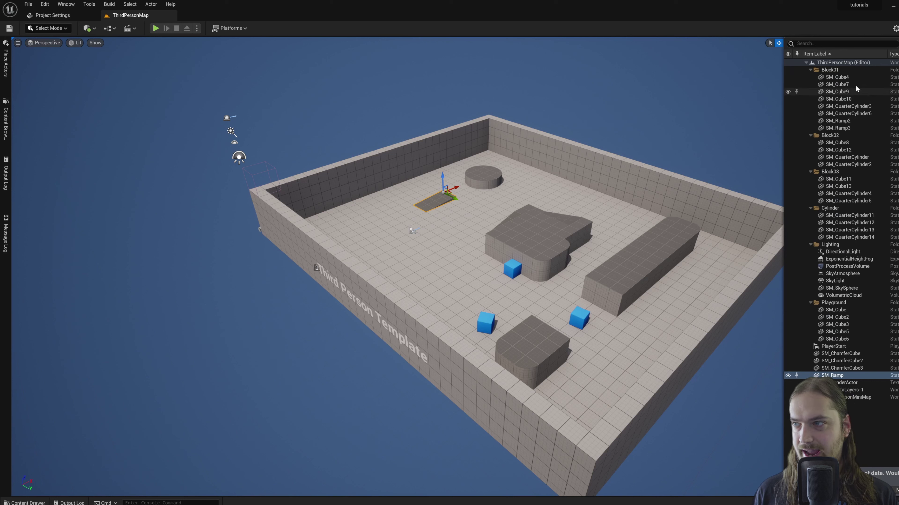
{"action": "left_click", "coordinate": [845, 77]}
{"action": "left_click", "coordinate": [856, 129], "text": "shift"}
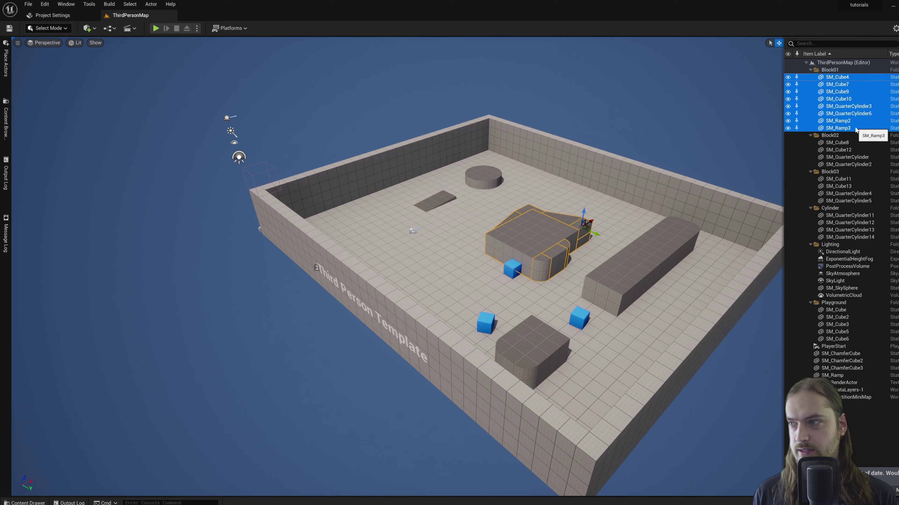
{"action": "key", "text": "Delete"}
{"action": "left_click", "coordinate": [852, 85]}
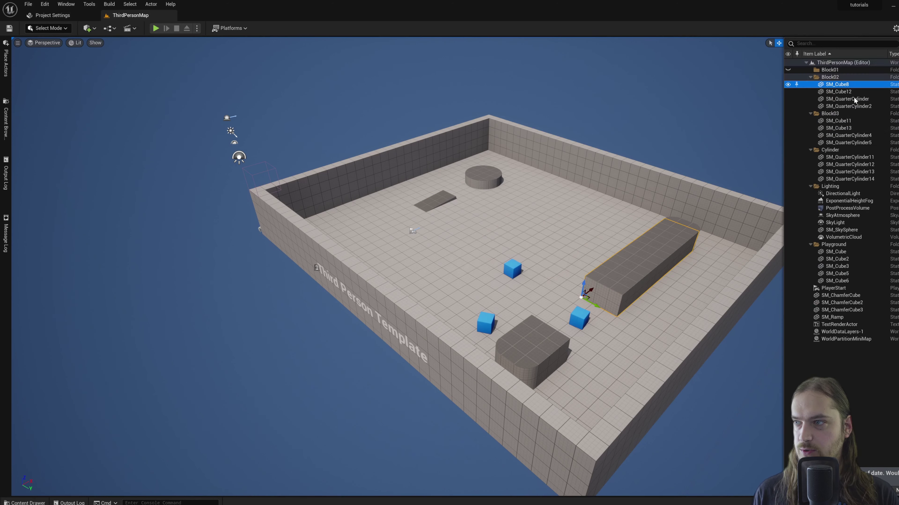
{"action": "left_click", "coordinate": [856, 106], "text": "shift"}
{"action": "key", "text": "h"}
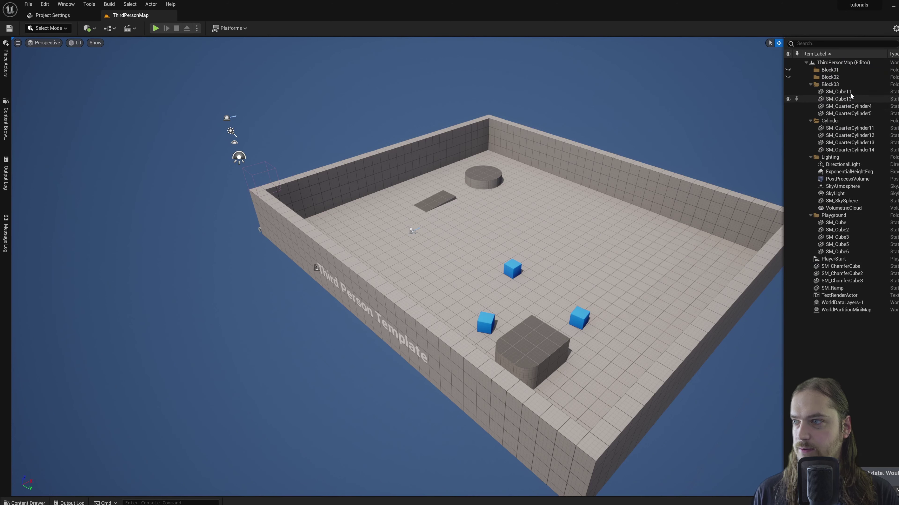
Delete all actors in the Block03 and Cylinder folders from the level.
{"action": "left_click", "coordinate": [847, 91]}
{"action": "left_click", "coordinate": [856, 113], "text": "shift"}
{"action": "key", "text": "h"}
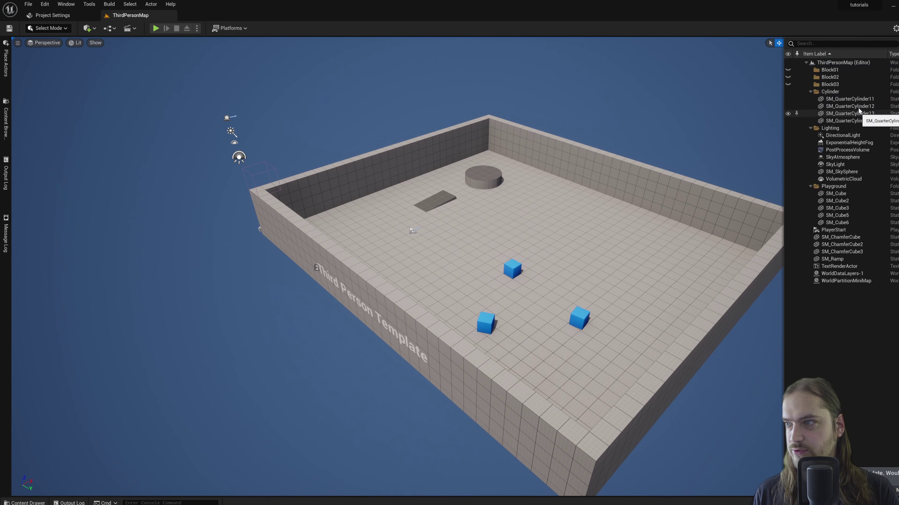
{"action": "left_click", "coordinate": [855, 99]}
{"action": "left_click", "coordinate": [860, 121], "text": "shift"}
{"action": "key", "text": "h"}
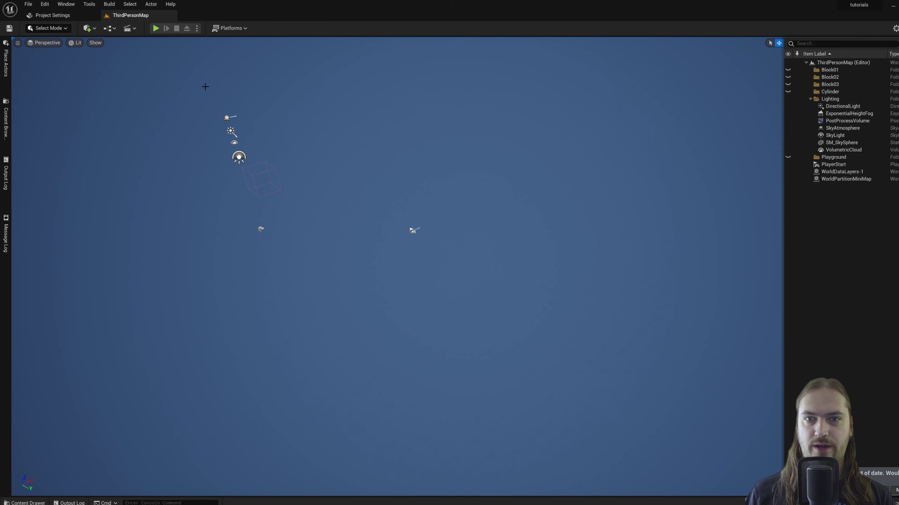
Place a basic cube shape in the middle of the empty level and a sphere beside it.
{"action": "right_click_drag", "start_coordinate": [124, 78], "coordinate": [189, 78]}
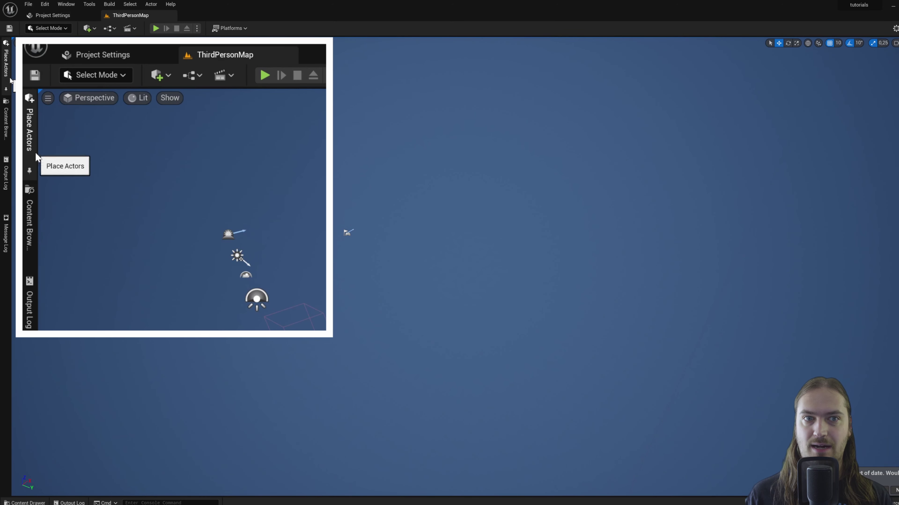
{"action": "left_click", "coordinate": [6, 64]}
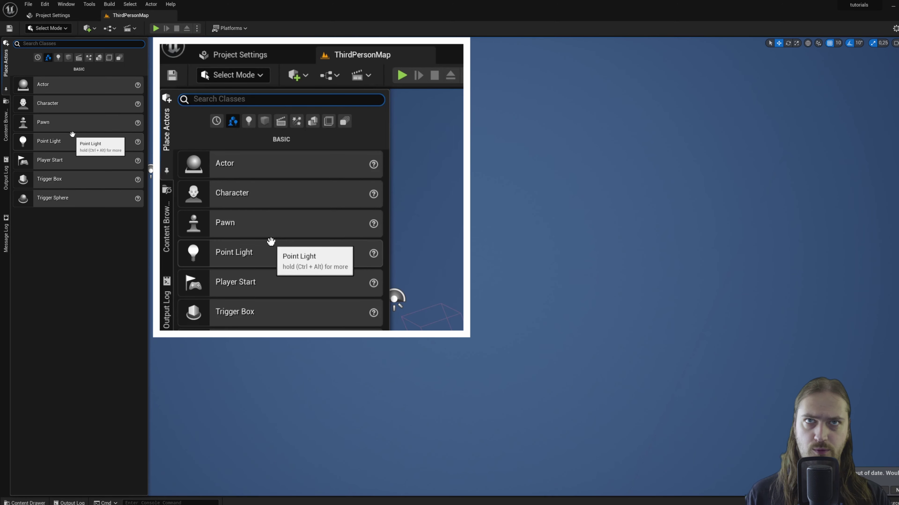
{"action": "left_click", "coordinate": [58, 57]}
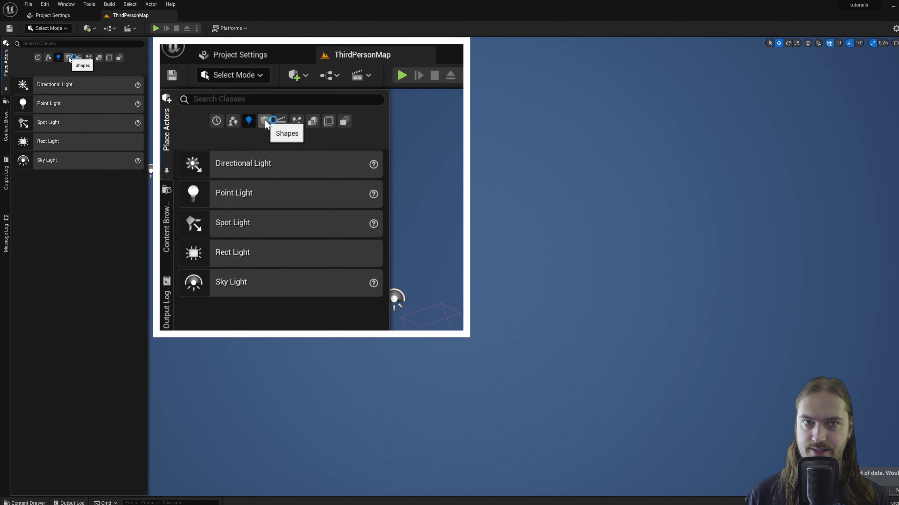
{"action": "left_click", "coordinate": [69, 58]}
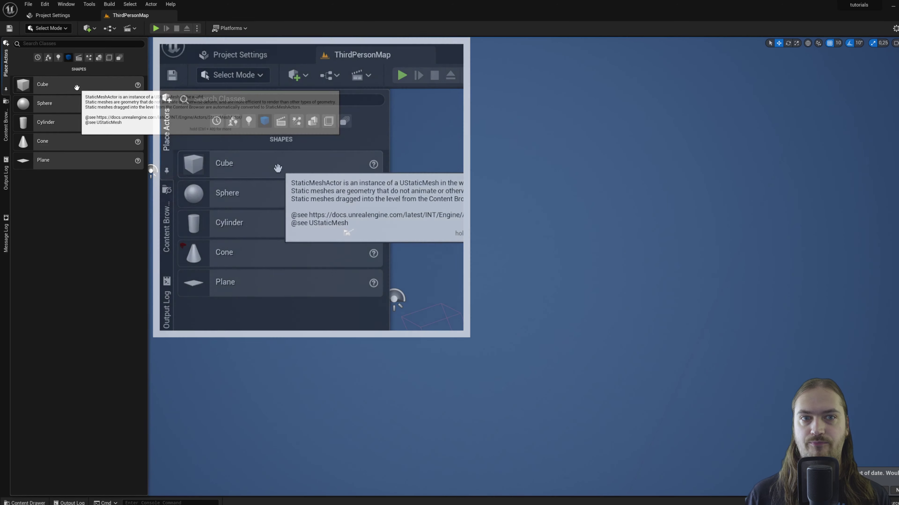
{"action": "left_click_drag", "start_coordinate": [77, 88], "coordinate": [423, 243]}
{"action": "left_click", "coordinate": [4, 64]}
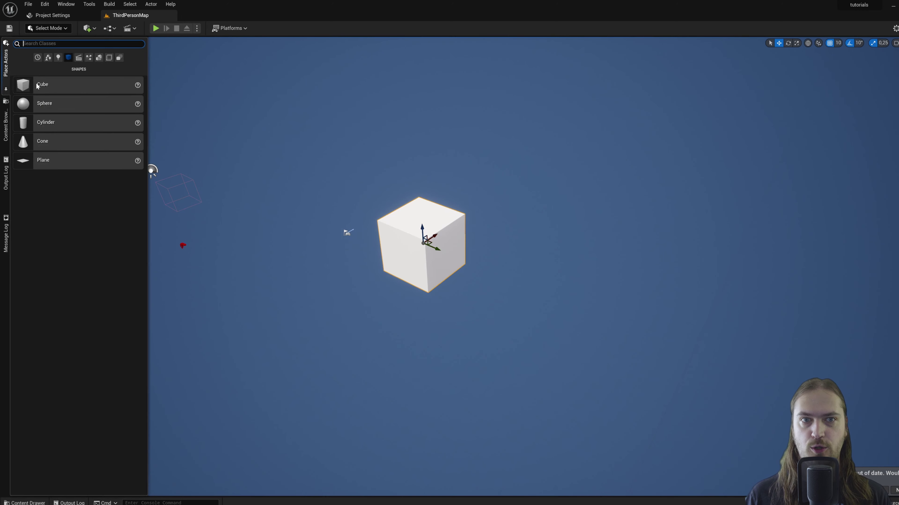
{"action": "left_click_drag", "start_coordinate": [80, 100], "coordinate": [524, 278]}
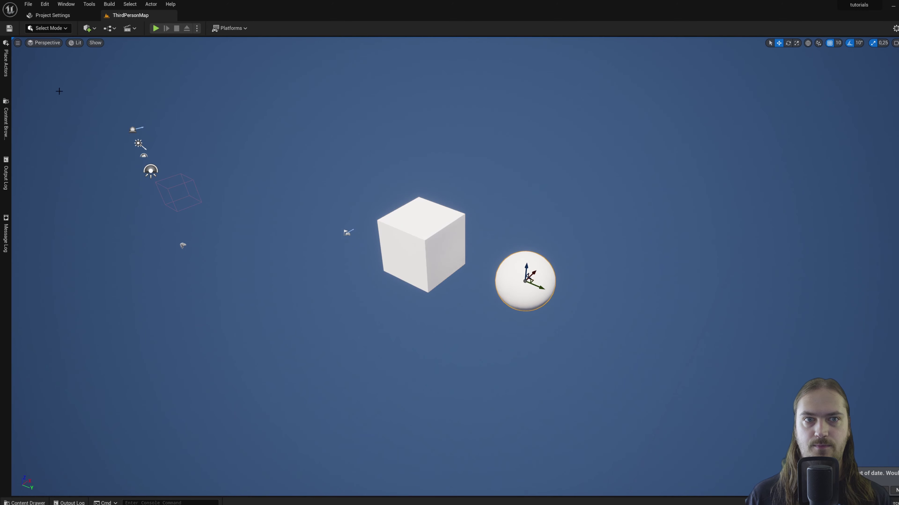
Look through the Cinematic and Visual Effects actors, and place a Geometry box brush in the level next to the white cube.
{"action": "left_click", "coordinate": [6, 62]}
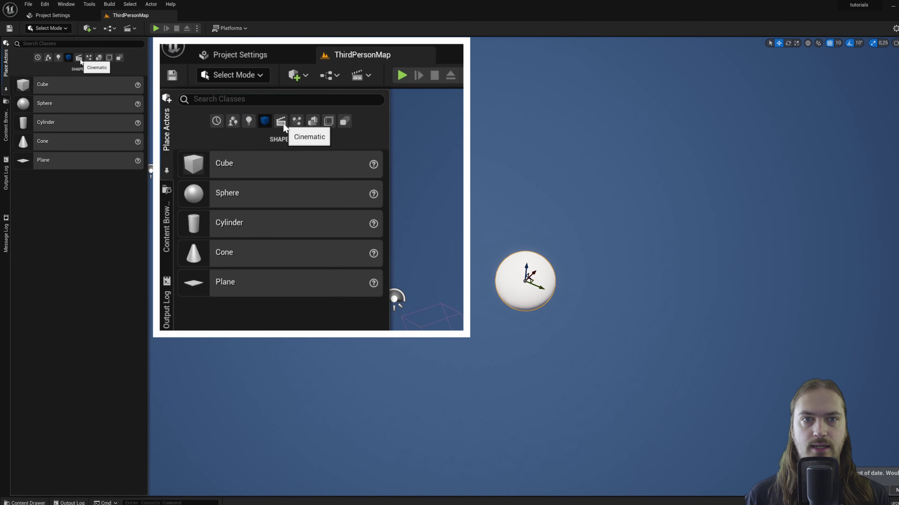
{"action": "left_click", "coordinate": [80, 59]}
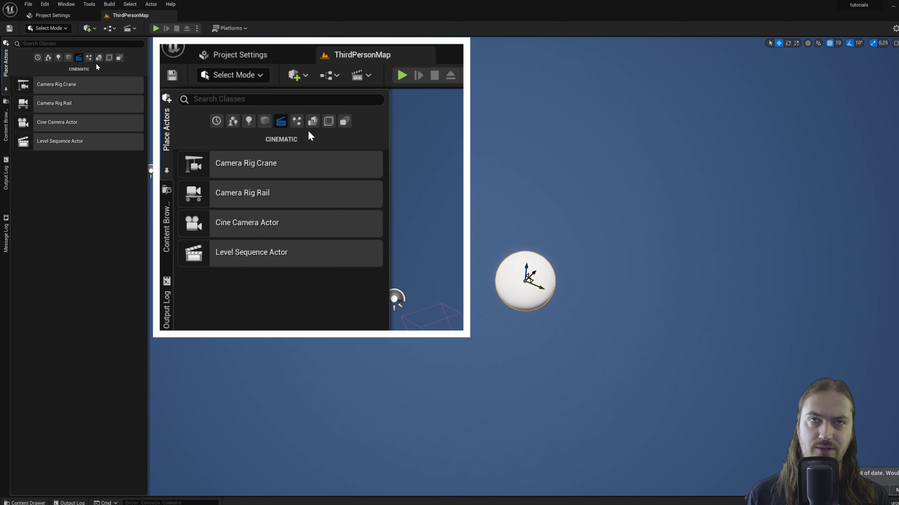
{"action": "left_click", "coordinate": [89, 58]}
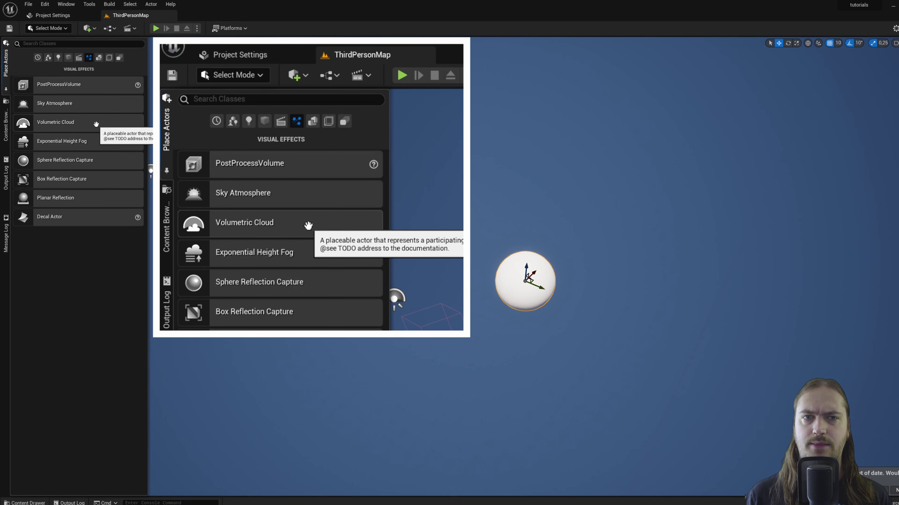
{"action": "left_click", "coordinate": [99, 57]}
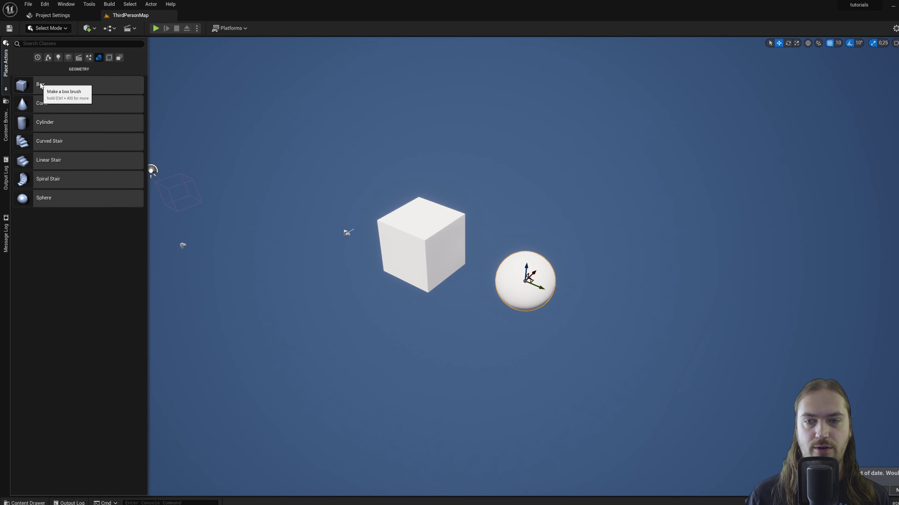
{"action": "mouse_move", "coordinate": [40, 85]}
{"action": "left_mouse_down"}
{"action": "mouse_move", "coordinate": [335, 231]}
{"action": "mouse_move", "coordinate": [347, 264]}
{"action": "left_mouse_up"}
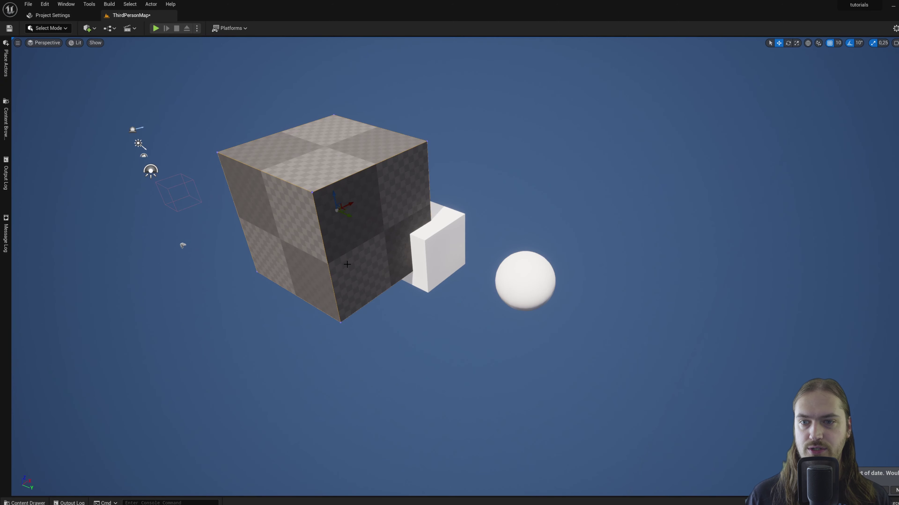
Delete the white cube and the white sphere from the level, keeping the box brush.
{"action": "left_click", "coordinate": [445, 249]}
{"action": "key", "text": "Delete"}
{"action": "left_click", "coordinate": [535, 296]}
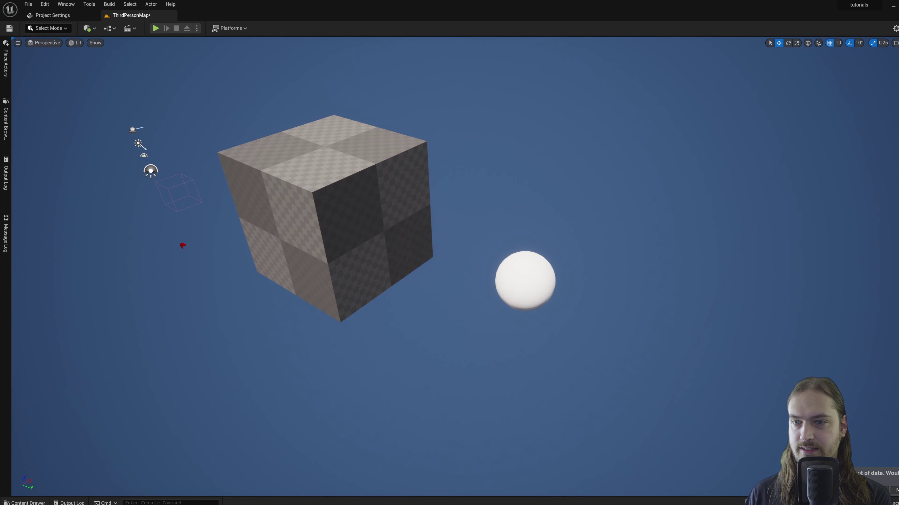
{"action": "key", "text": "Delete"}
Move the box brush to the level origin, setting its X and Y location to 0.
{"action": "left_click", "coordinate": [384, 226]}
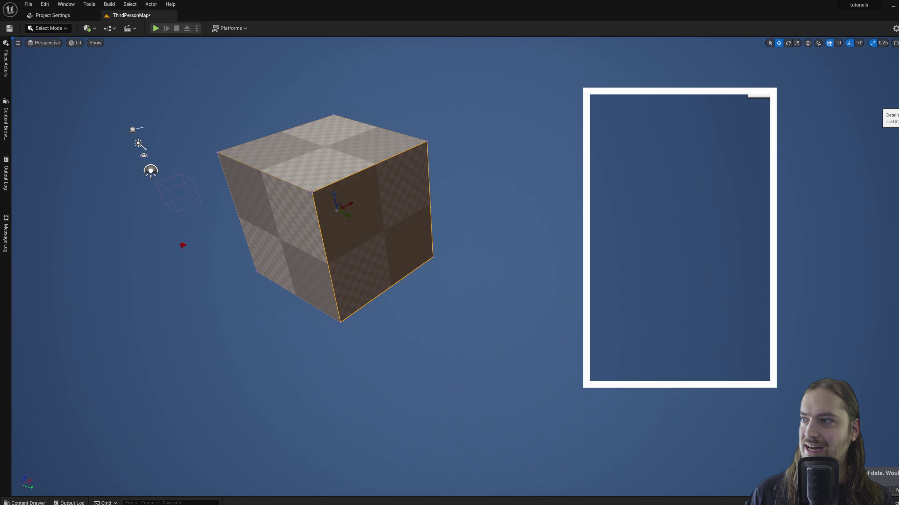
{"action": "left_click", "coordinate": [894, 117]}
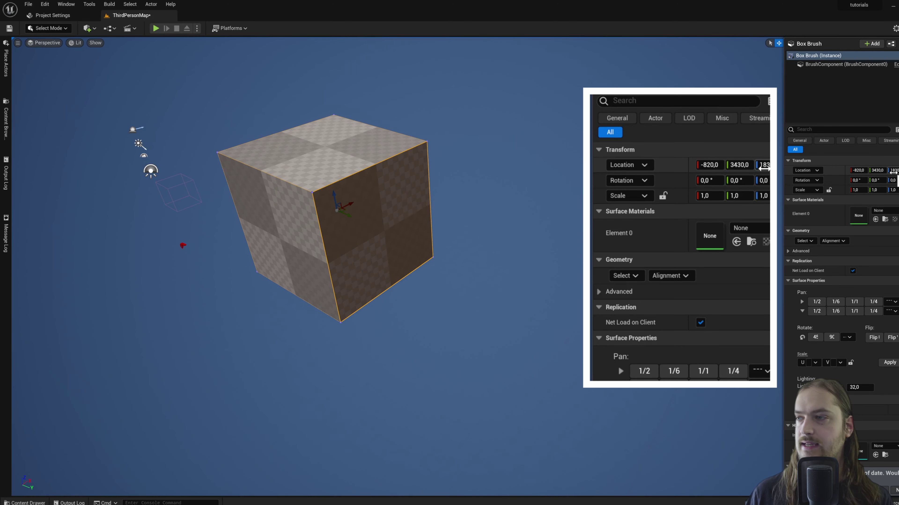
{"action": "left_click", "coordinate": [861, 173]}
{"action": "type", "text": "0"}
{"action": "key", "text": "Tab"}
{"action": "type", "text": "0"}
{"action": "key", "text": "Tab"}
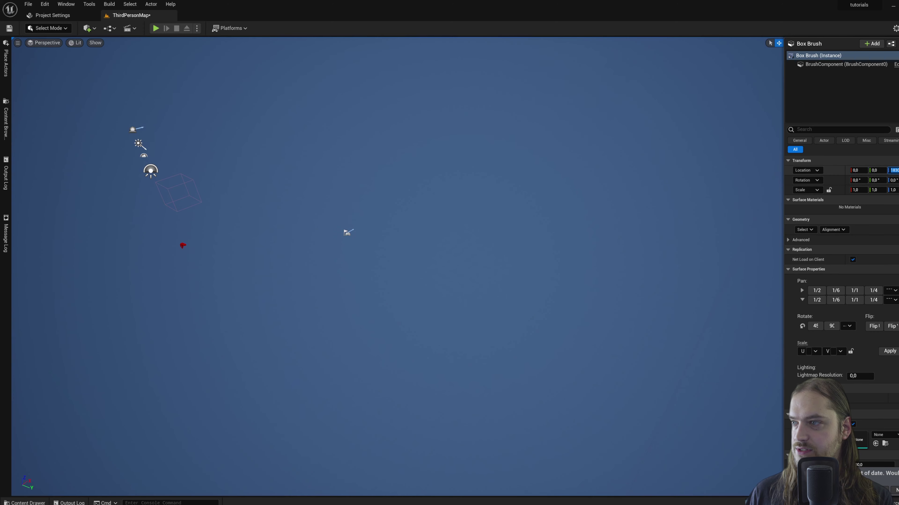
{"action": "key", "text": "Return"}
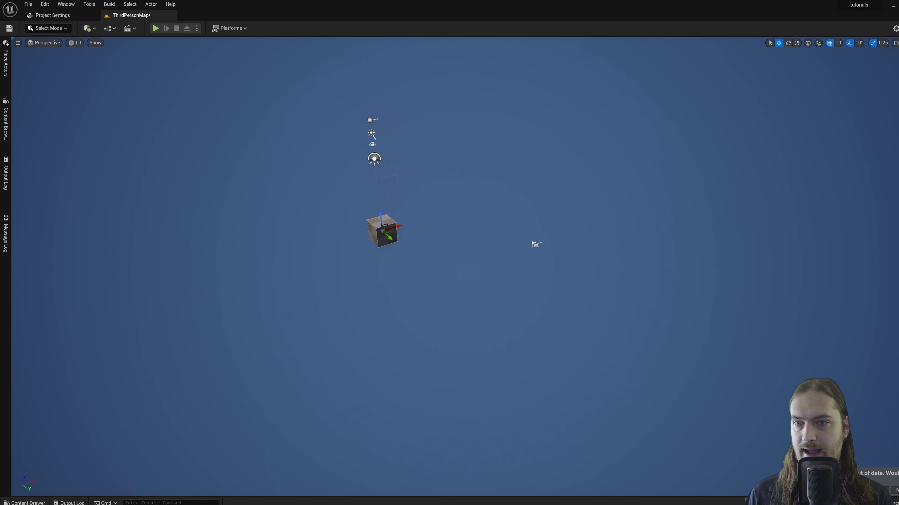
Move the PlayerStart actor over to the box brush so that it sits roughly above its top face.
{"action": "mouse_move", "coordinate": [400, 294]}
{"action": "right_mouse_down"}
{"action": "mouse_move", "coordinate": [439, 226]}
{"action": "mouse_move", "coordinate": [401, 294]}
{"action": "right_mouse_up"}
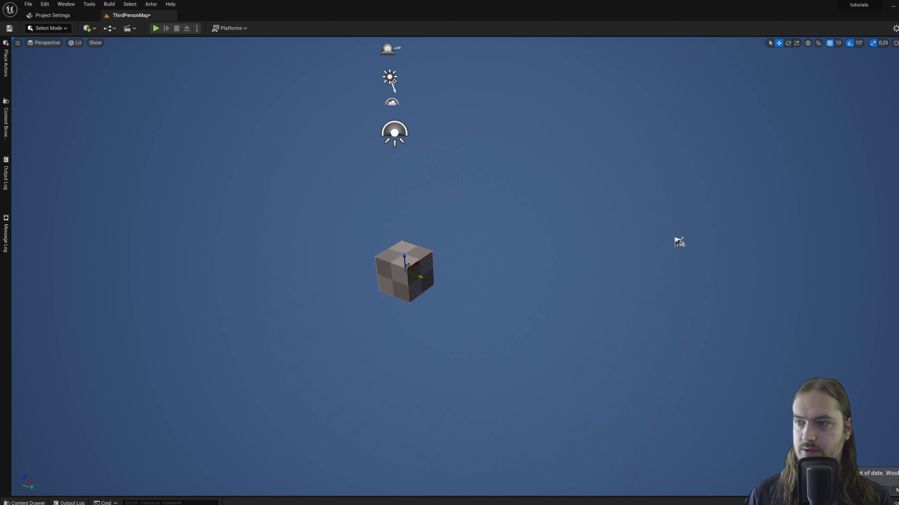
{"action": "left_click", "coordinate": [679, 243]}
{"action": "mouse_move", "coordinate": [659, 248]}
{"action": "right_mouse_down"}
{"action": "mouse_move", "coordinate": [559, 219]}
{"action": "mouse_move", "coordinate": [657, 250]}
{"action": "right_mouse_up"}
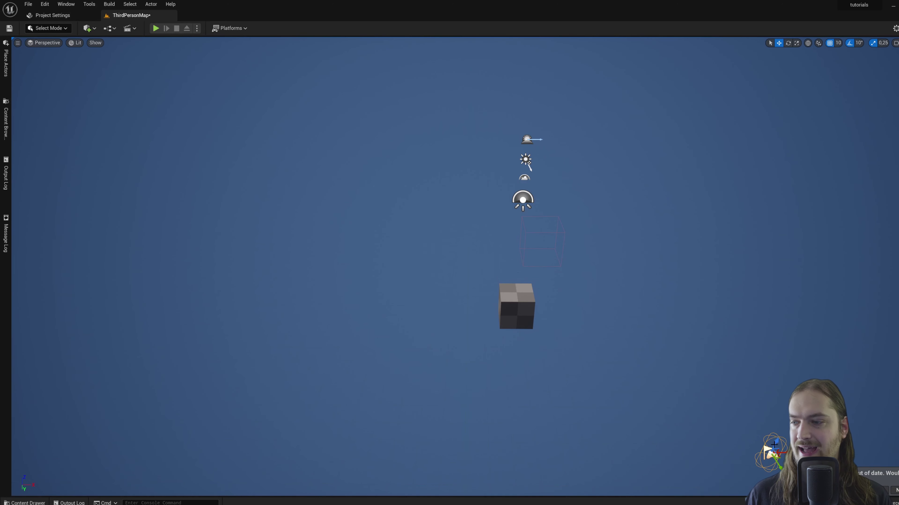
{"action": "left_click_drag", "start_coordinate": [779, 459], "coordinate": [516, 280]}
{"action": "mouse_move", "coordinate": [485, 381]}
{"action": "right_mouse_down"}
{"action": "mouse_move", "coordinate": [485, 364]}
{"action": "mouse_move", "coordinate": [519, 375]}
{"action": "mouse_move", "coordinate": [467, 380]}
{"action": "mouse_move", "coordinate": [485, 380]}
{"action": "right_mouse_up"}
{"action": "key", "text": "w"}
{"action": "key", "text": "a"}
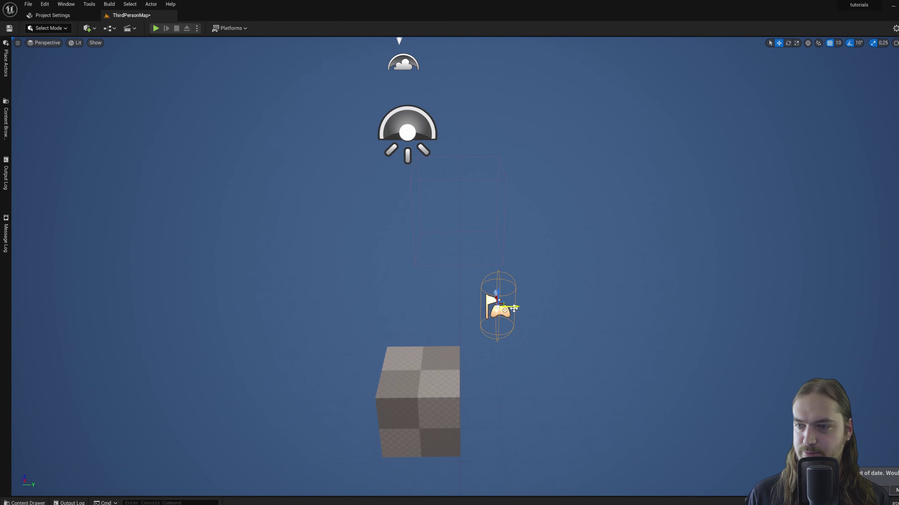
{"action": "left_click_drag", "start_coordinate": [515, 305], "coordinate": [429, 306]}
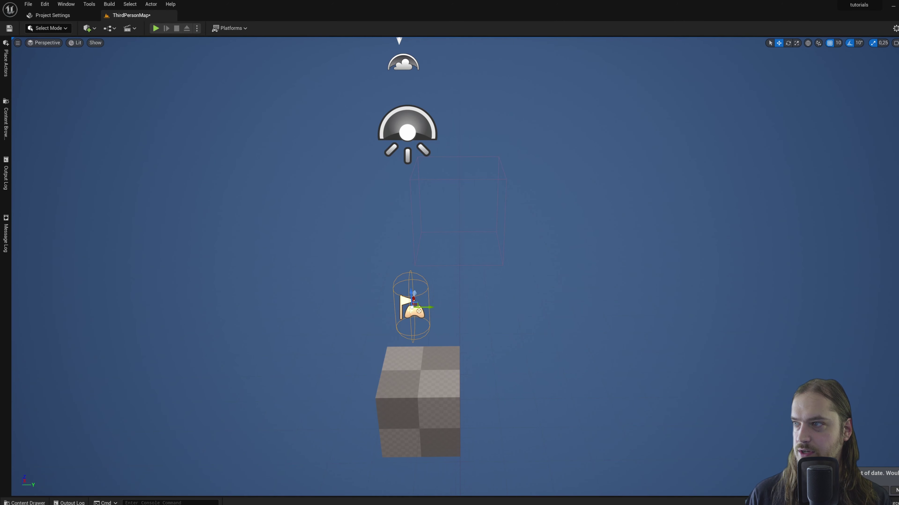
Set the PlayerStart's X and Y location to 0 and lower it along Z to just above the box brush.
{"action": "left_click", "coordinate": [897, 113]}
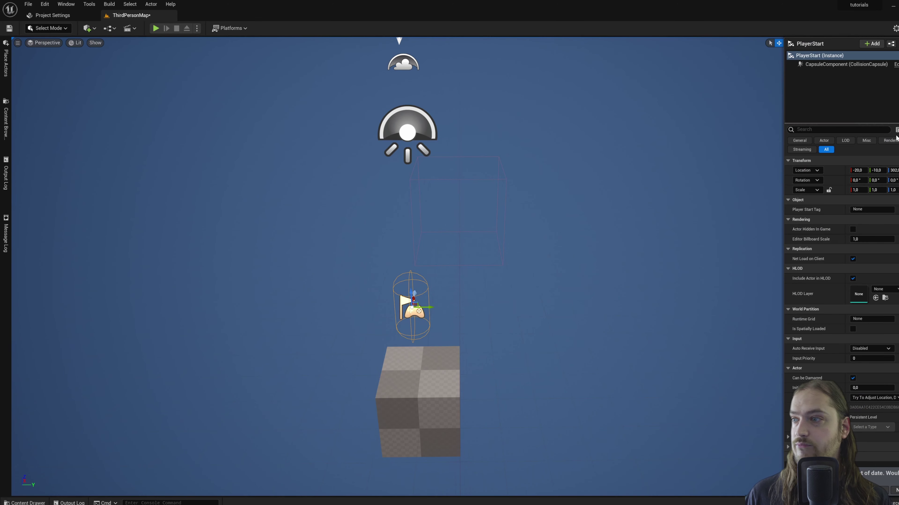
{"action": "left_click", "coordinate": [860, 170]}
{"action": "type", "text": "0"}
{"action": "left_click", "coordinate": [878, 170]}
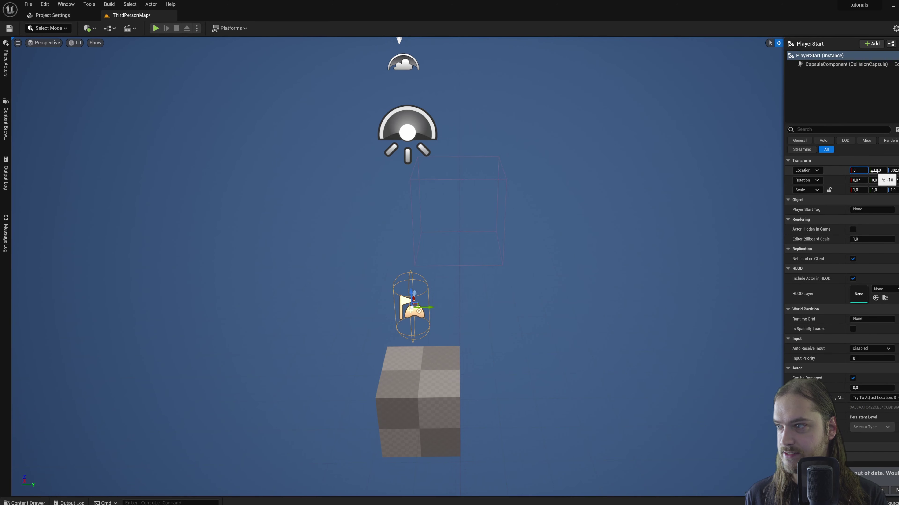
{"action": "type", "text": "0"}
{"action": "key", "text": "Return"}
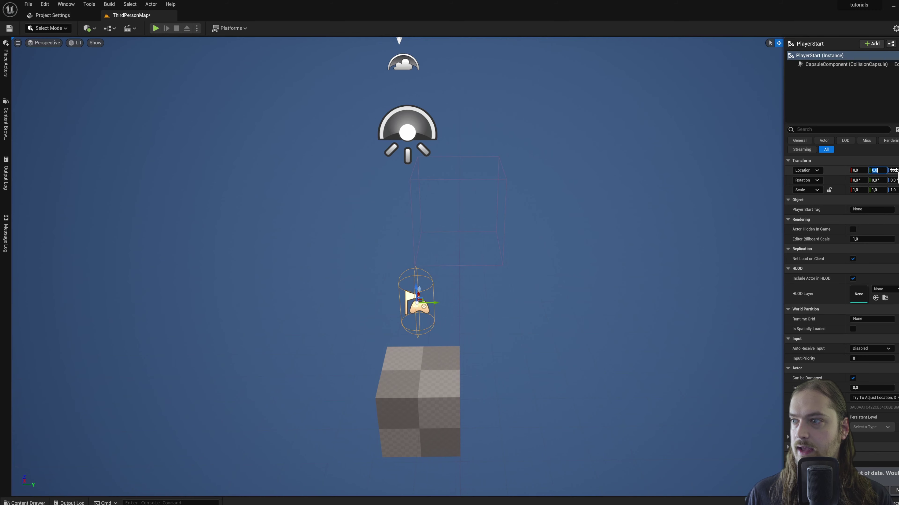
{"action": "mouse_move", "coordinate": [895, 172]}
{"action": "left_mouse_down"}
{"action": "mouse_move", "coordinate": [846, 171]}
{"action": "mouse_move", "coordinate": [885, 171]}
{"action": "left_mouse_up"}
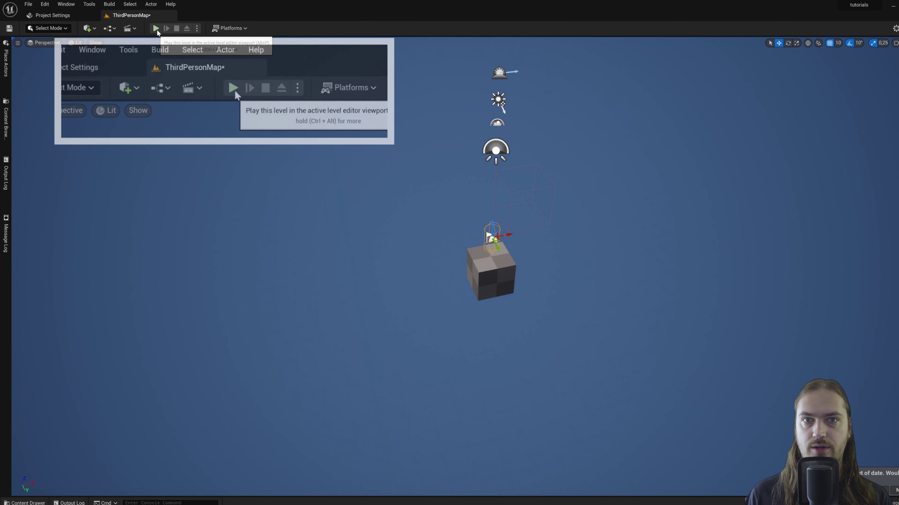
Play the level, walk the character around on top of the box brush, and stop the session.
{"action": "left_click", "coordinate": [156, 28]}
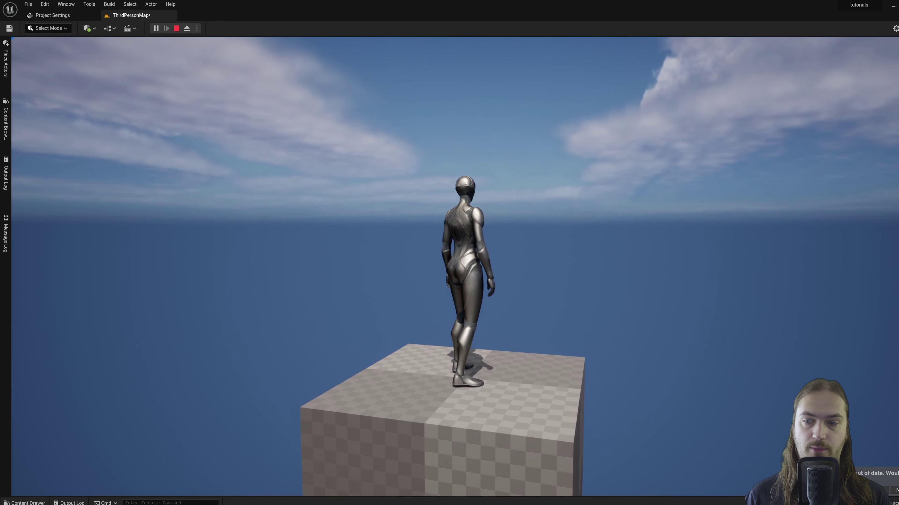
{"action": "key", "text": "a"}
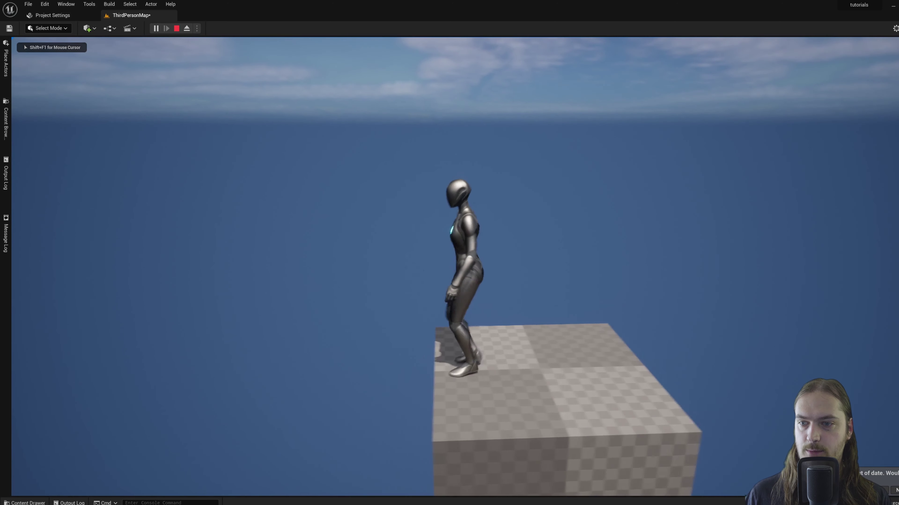
{"action": "key", "text": "s"}
{"action": "key", "text": "d"}
{"action": "key", "text": "w"}
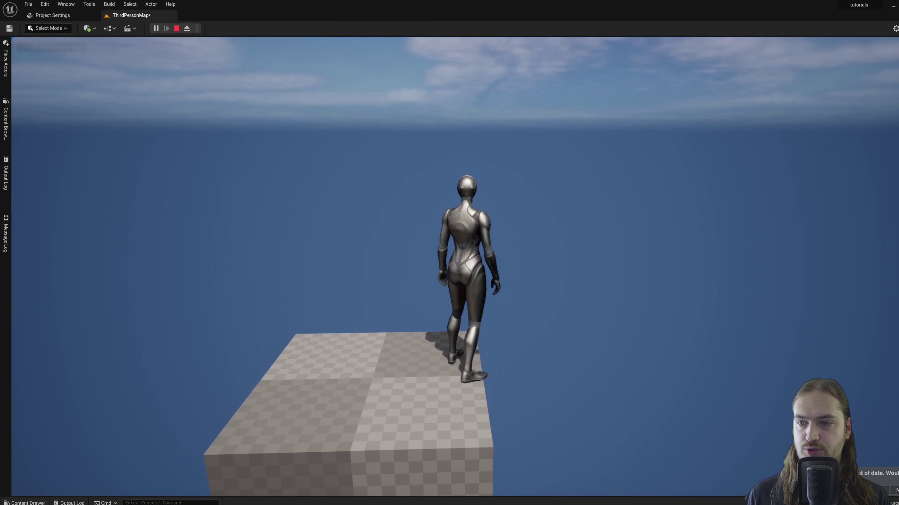
{"action": "key", "text": "a"}
{"action": "key", "text": "s"}
{"action": "key", "text": "d"}
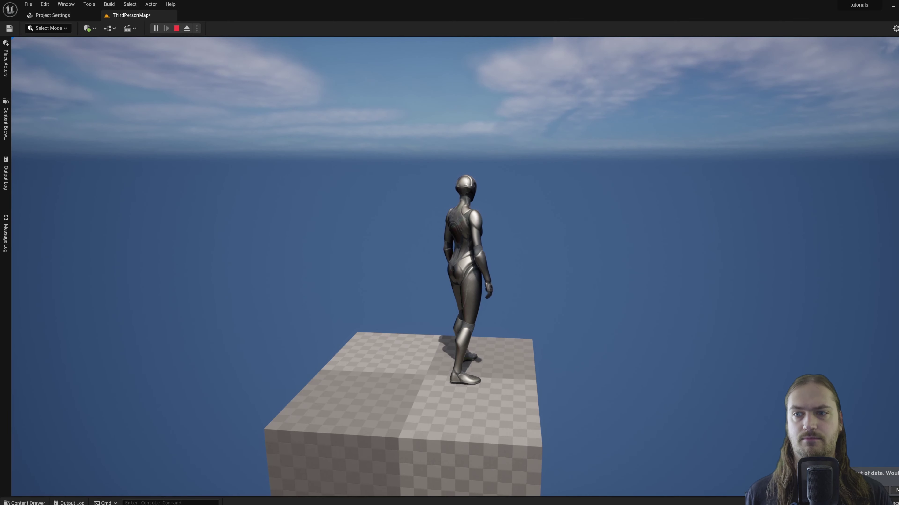
{"action": "key", "text": "Escape"}
Switch the editor to Brush Editing mode and try selecting the side, front and top faces of the box brush.
{"action": "key", "text": "s"}
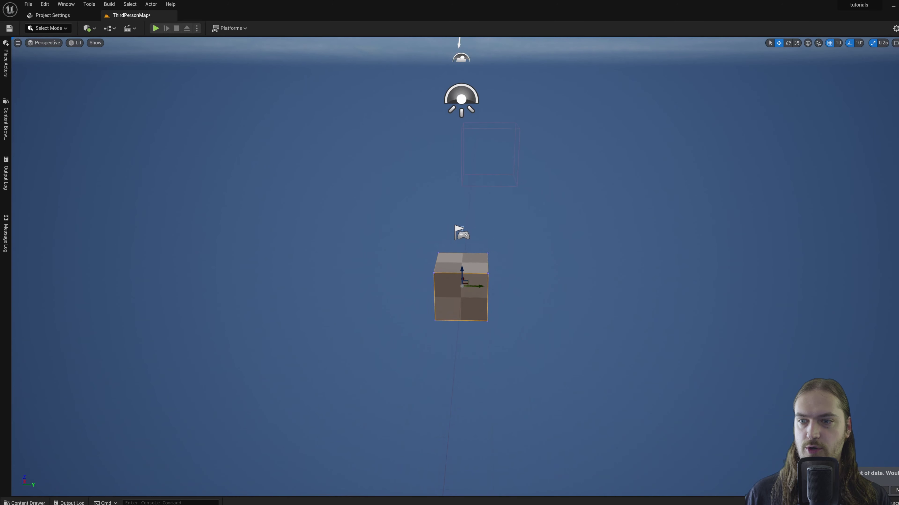
{"action": "key", "text": "d"}
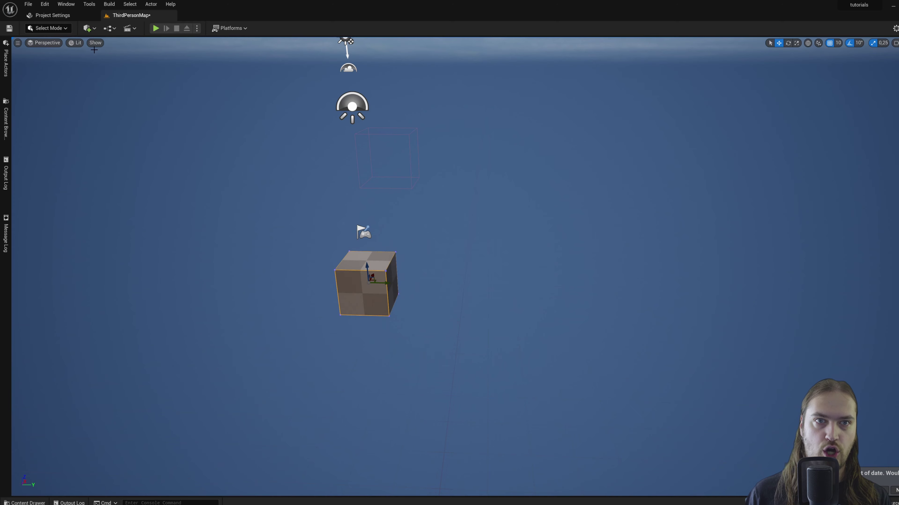
{"action": "left_click", "coordinate": [49, 28]}
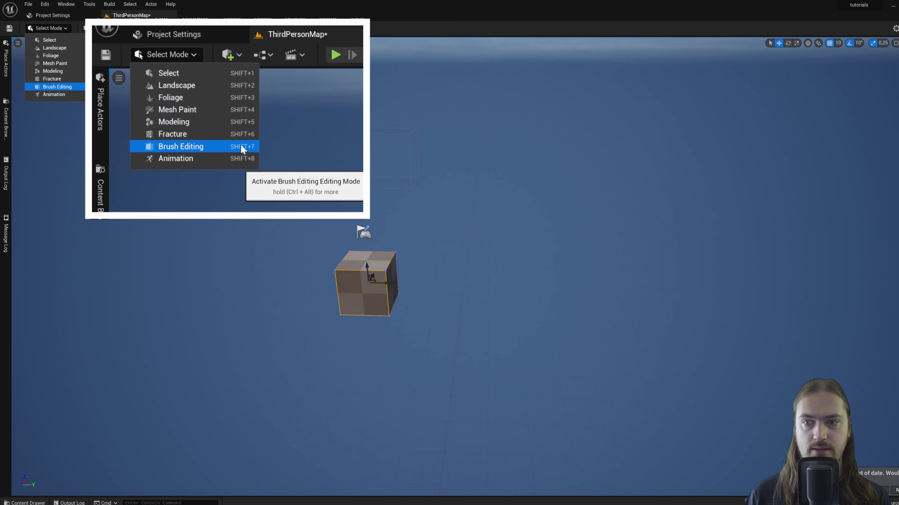
{"action": "left_click", "coordinate": [94, 86]}
{"action": "left_click", "coordinate": [481, 288]}
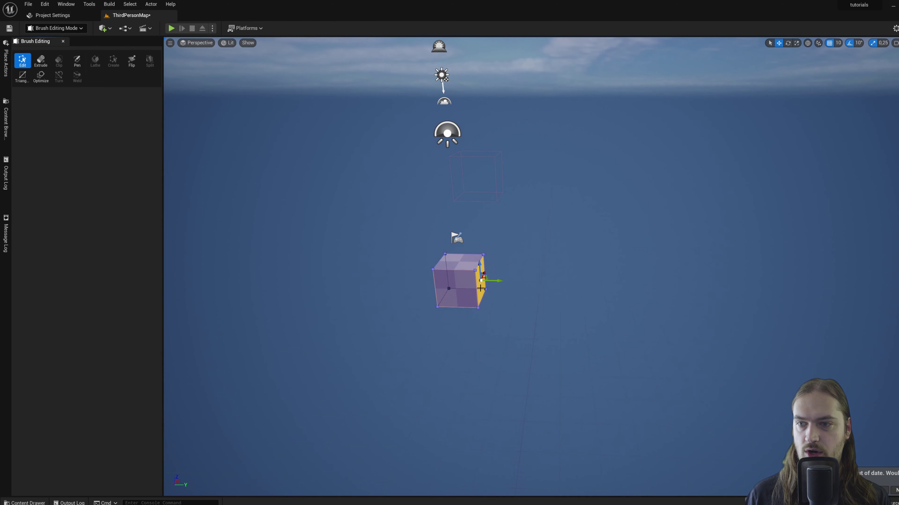
{"action": "left_click", "coordinate": [461, 284]}
{"action": "left_click", "coordinate": [458, 261]}
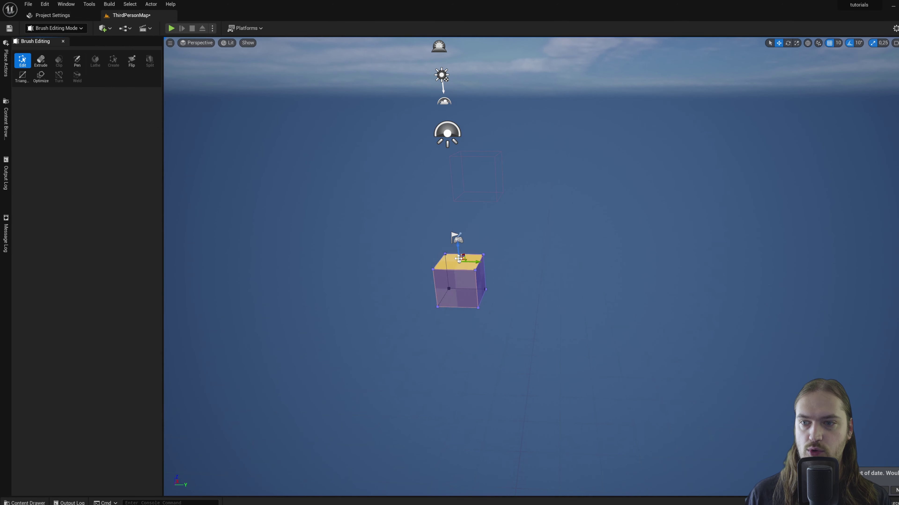
Pull the box brush's side face far out along the Y axis to stretch the box into a long walkway.
{"action": "left_click", "coordinate": [482, 278]}
{"action": "left_click_drag", "start_coordinate": [494, 281], "coordinate": [720, 285]}
{"action": "right_click_drag", "start_coordinate": [707, 289], "coordinate": [707, 269]}
{"action": "key", "text": "s"}
{"action": "right_click_drag", "start_coordinate": [631, 316], "coordinate": [631, 316]}
{"action": "key", "text": "d"}
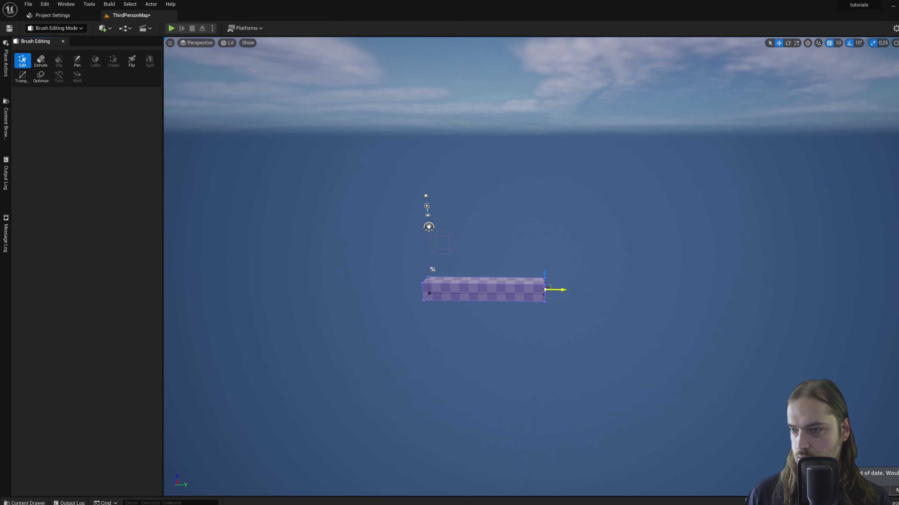
{"action": "left_click_drag", "start_coordinate": [564, 292], "coordinate": [711, 291]}
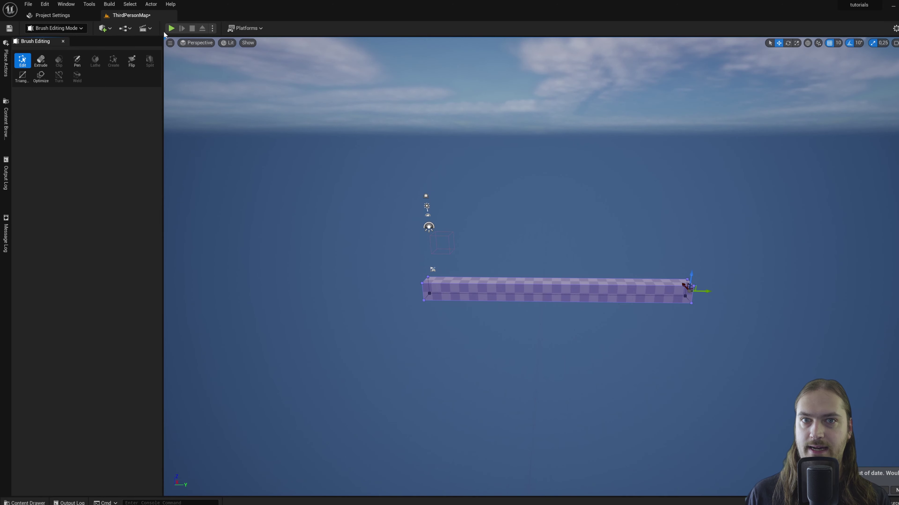
Play the level, run the character along the stretched walkway to its far end, and stop the session.
{"action": "left_click", "coordinate": [172, 28]}
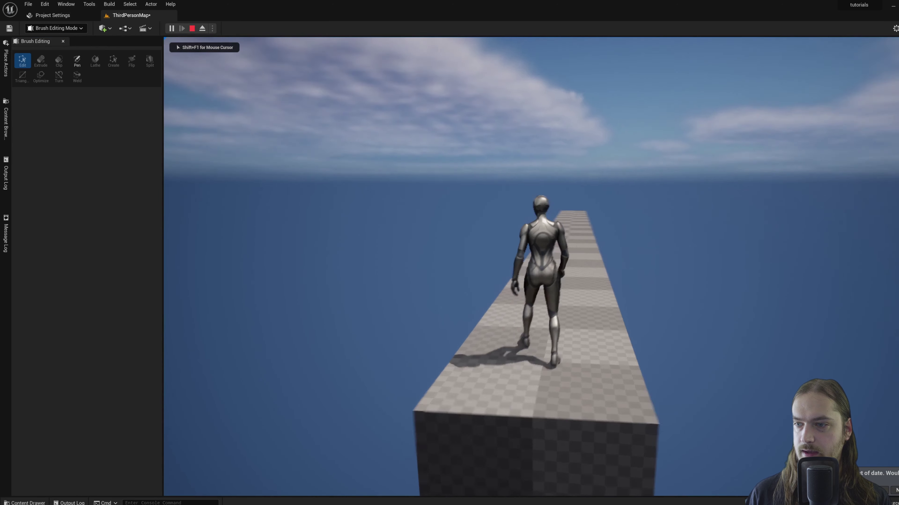
{"action": "key", "text": "w"}
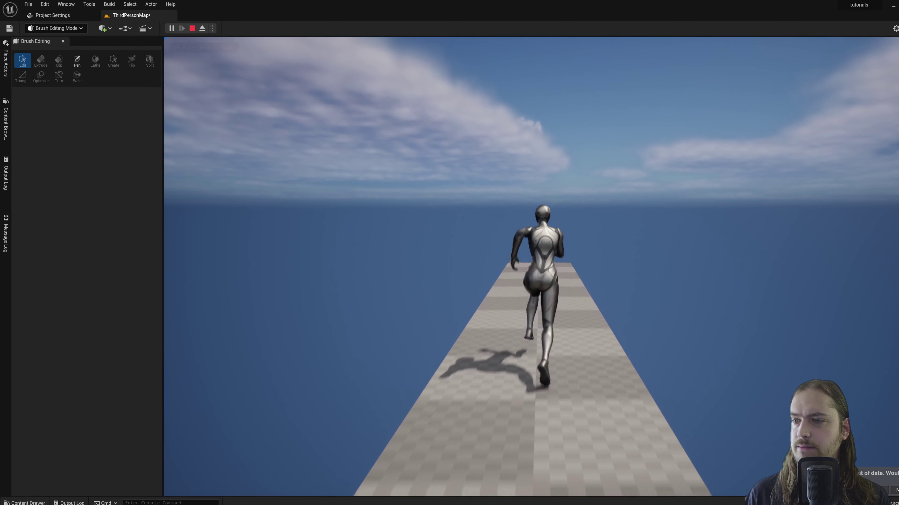
{"action": "key", "text": "w"}
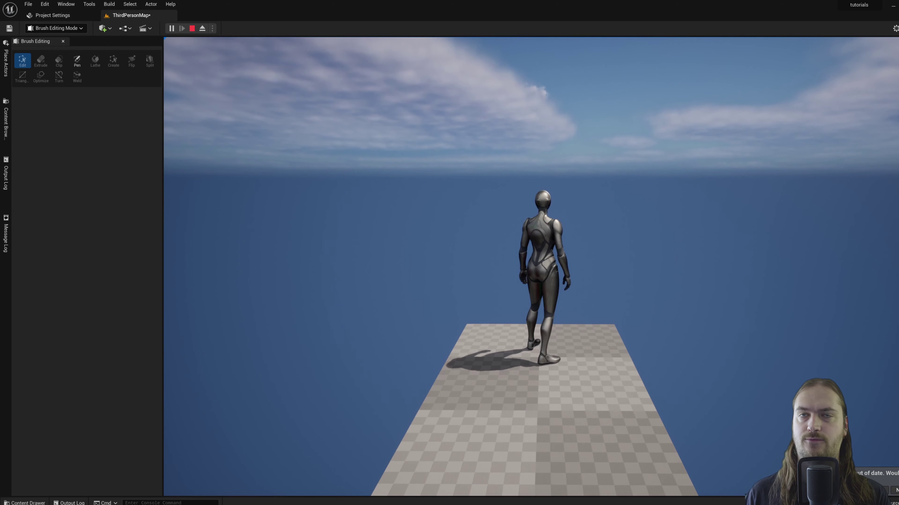
{"action": "key", "text": "Escape"}
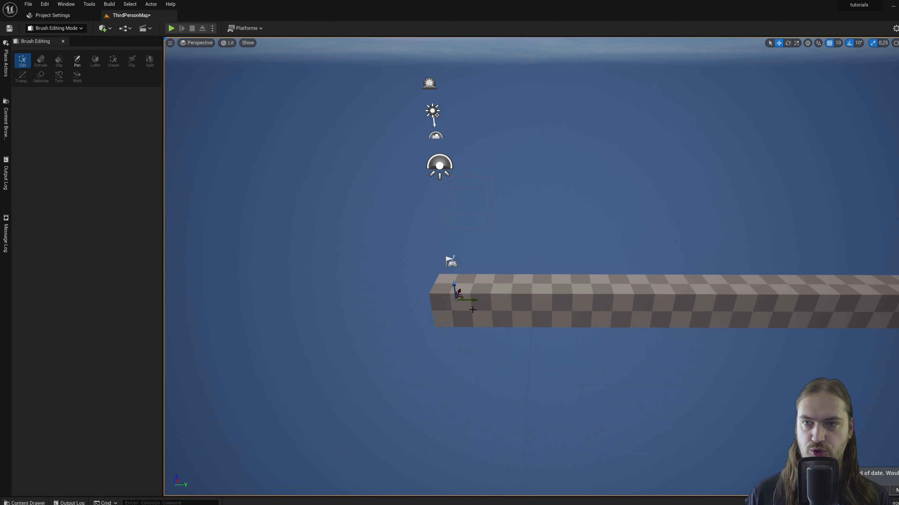
Create a folder named BPS in the project's Content folder and open it.
{"action": "key", "text": "ctrl+space"}
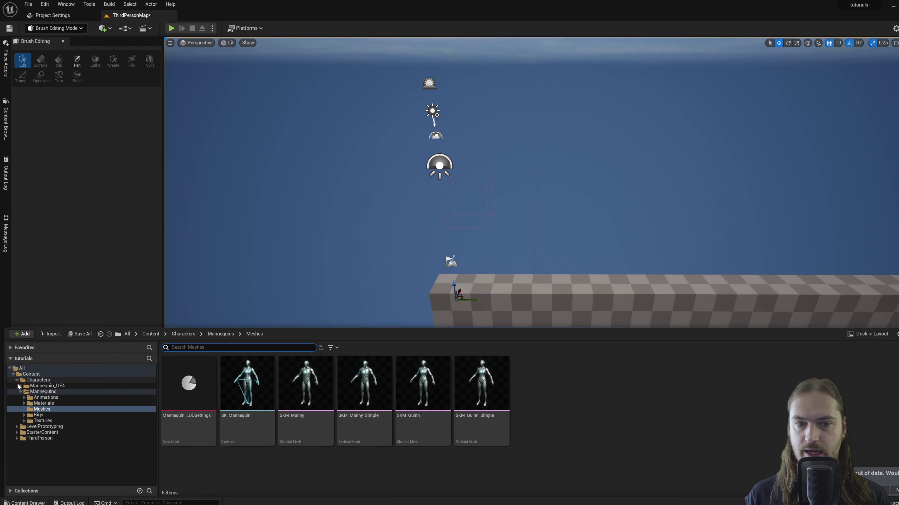
{"action": "left_click", "coordinate": [28, 374]}
{"action": "right_click", "coordinate": [489, 412]}
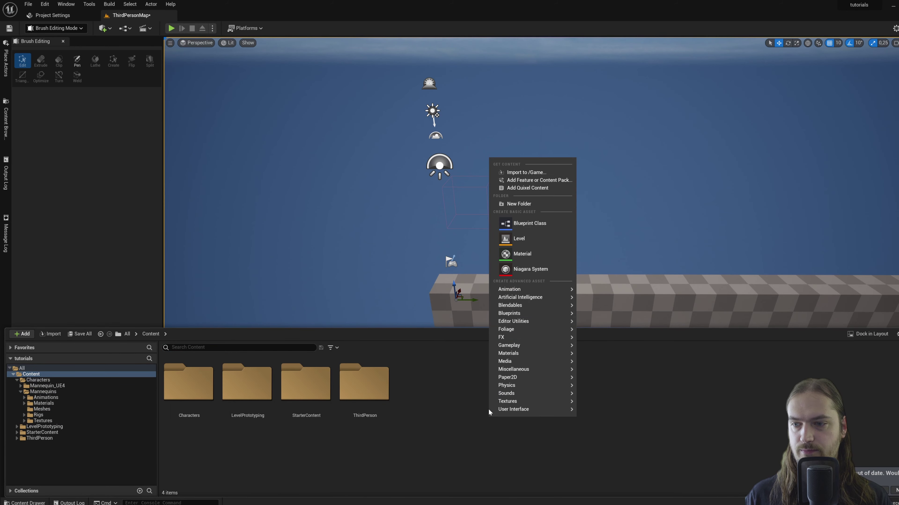
{"action": "left_click", "coordinate": [519, 203]}
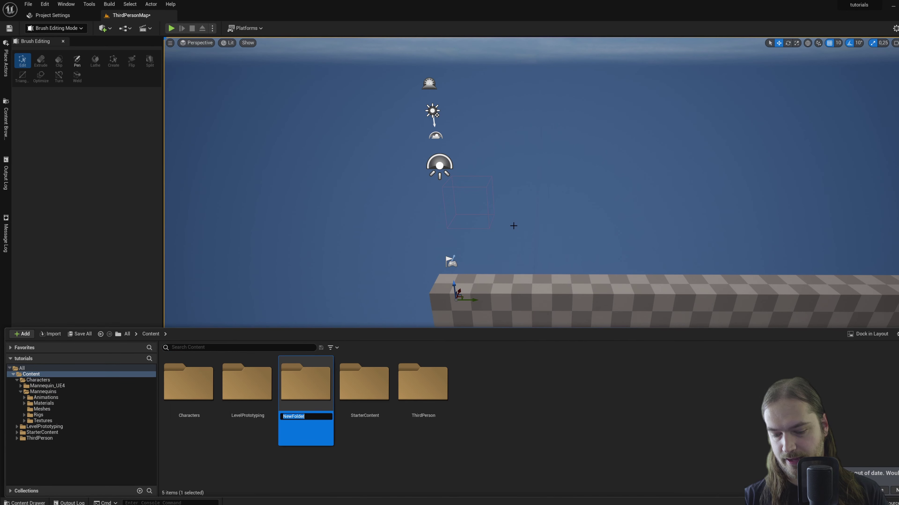
{"action": "type", "text": "BPS"}
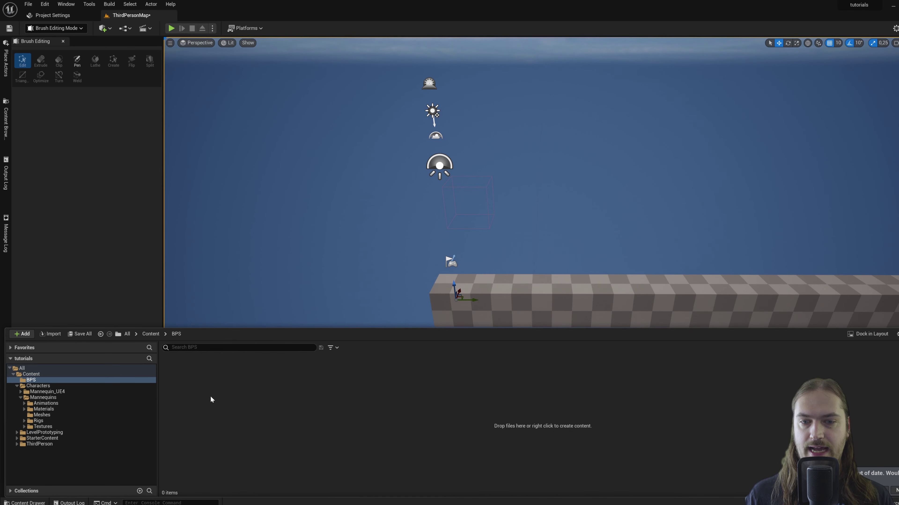
Create a Blueprint Class with Actor as its parent in the BPS folder and name it coin.
{"action": "right_click", "coordinate": [211, 400]}
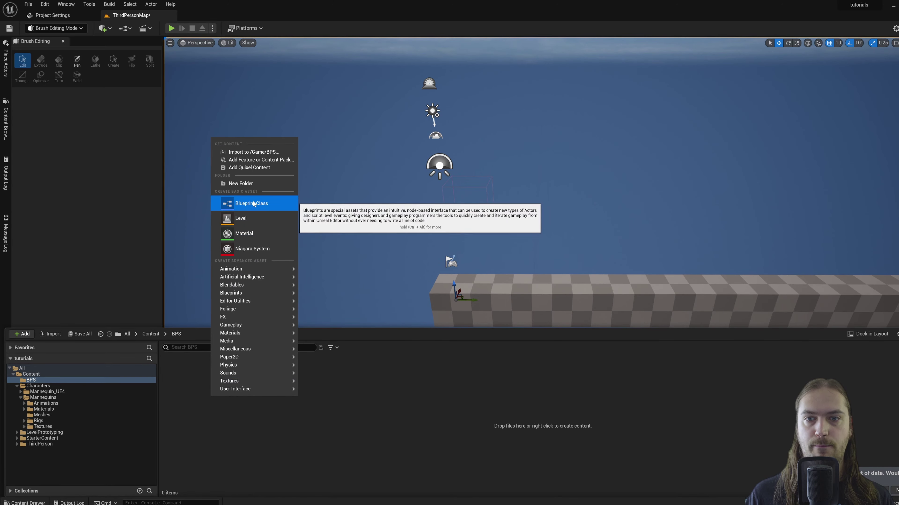
{"action": "left_click", "coordinate": [262, 204]}
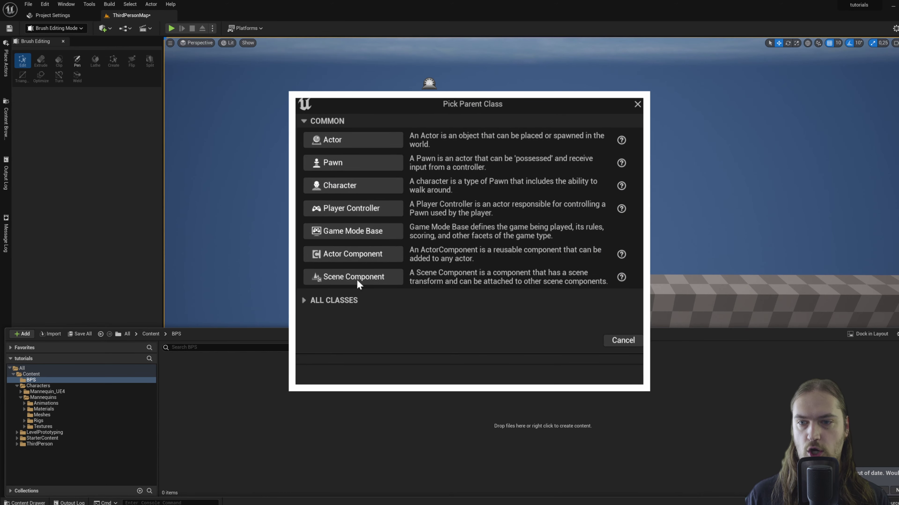
{"action": "left_click", "coordinate": [304, 299]}
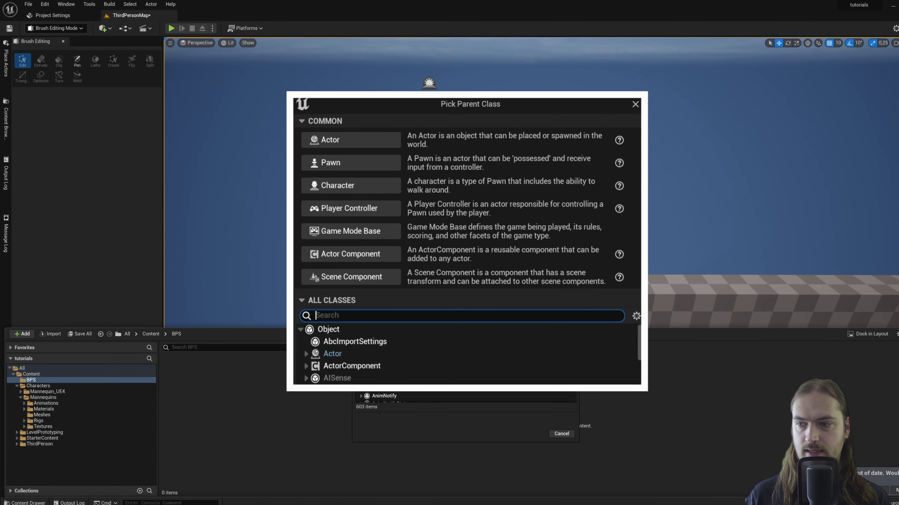
{"action": "mouse_move", "coordinate": [639, 342]}
{"action": "left_mouse_down"}
{"action": "mouse_move", "coordinate": [639, 373]}
{"action": "mouse_move", "coordinate": [638, 334]}
{"action": "left_mouse_up"}
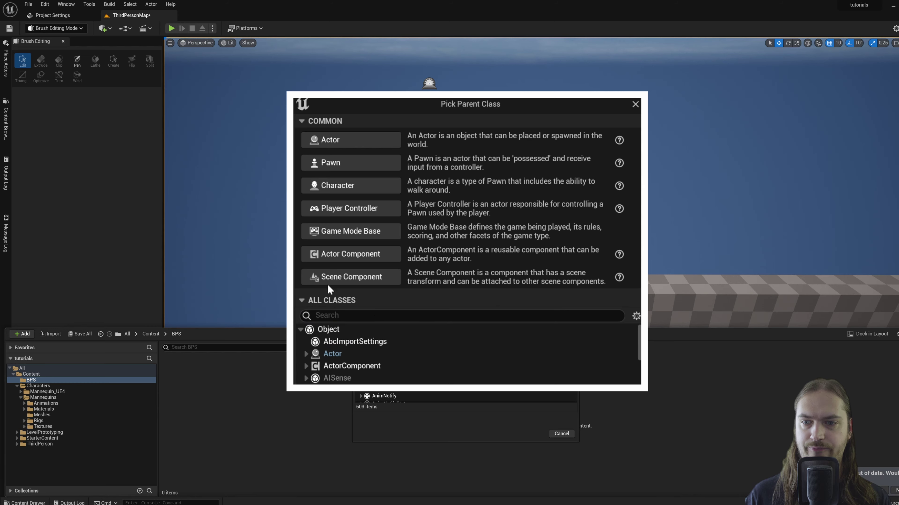
{"action": "left_click", "coordinate": [324, 299]}
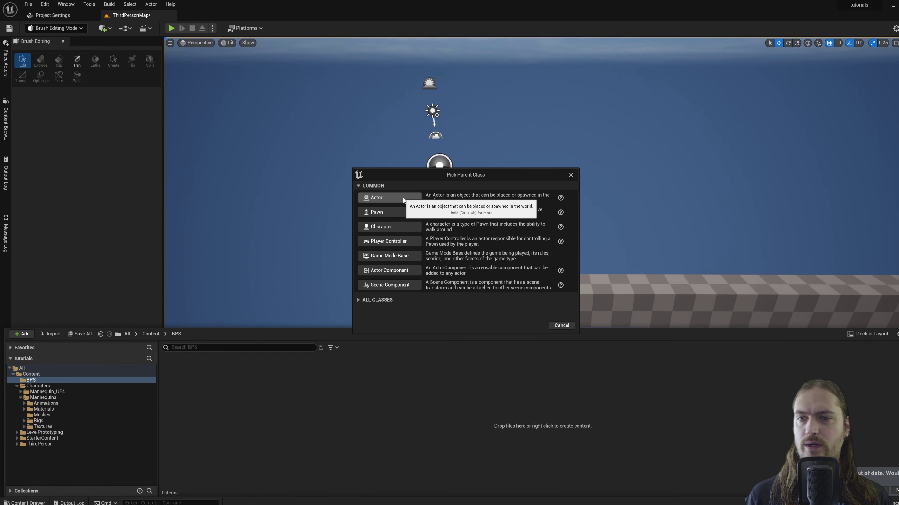
{"action": "left_click", "coordinate": [389, 198]}
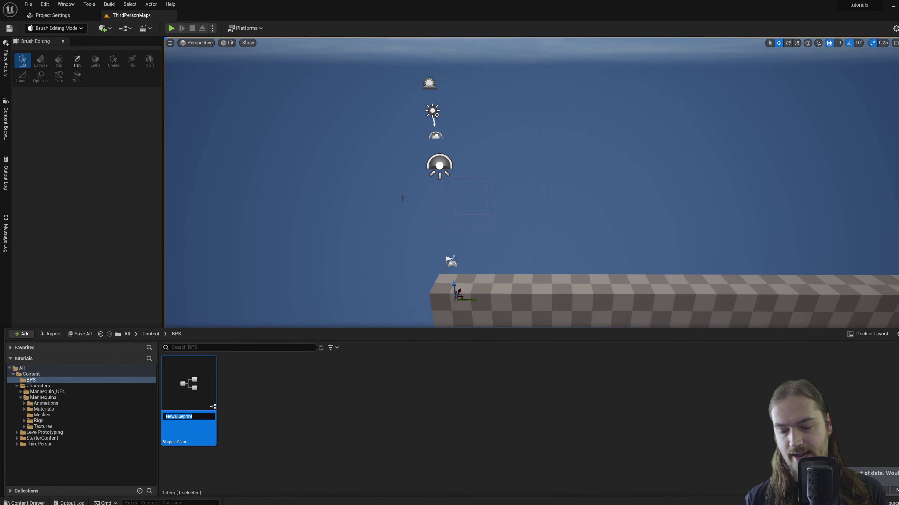
{"action": "type", "text": "coin"}
{"action": "key", "text": "Return"}
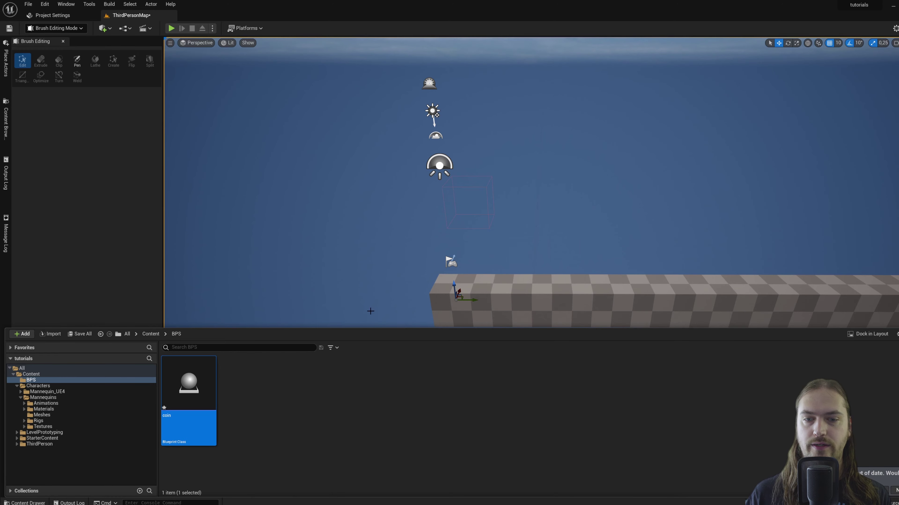
Open the coin Blueprint and dock its editor window next to the ThirdPersonMap level.
{"action": "double_click", "coordinate": [189, 384]}
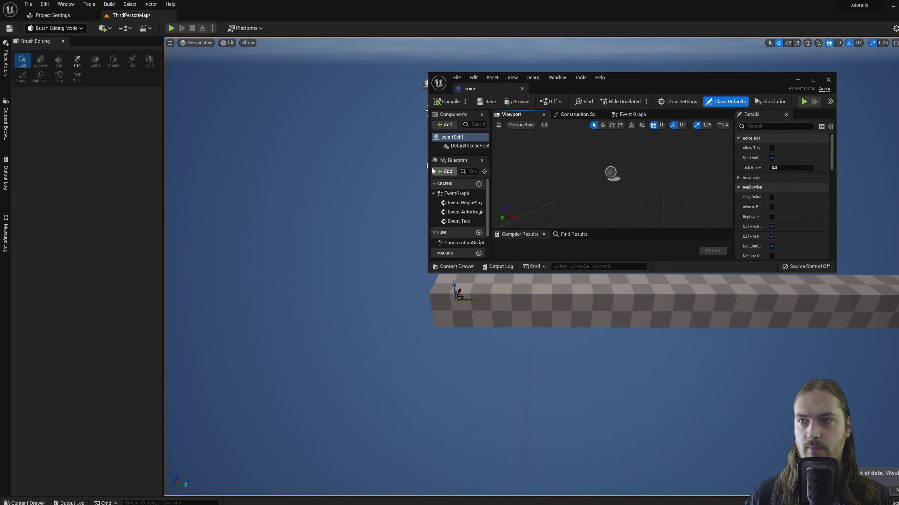
{"action": "left_click_drag", "start_coordinate": [485, 88], "coordinate": [193, 18]}
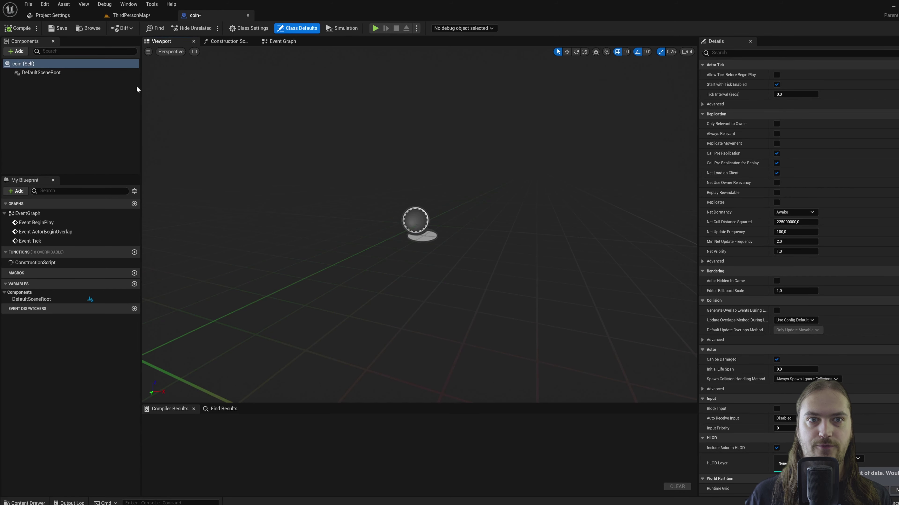
Add a Static Mesh component under DefaultSceneRoot in the coin Blueprint and name it coin.
{"action": "left_click", "coordinate": [34, 72]}
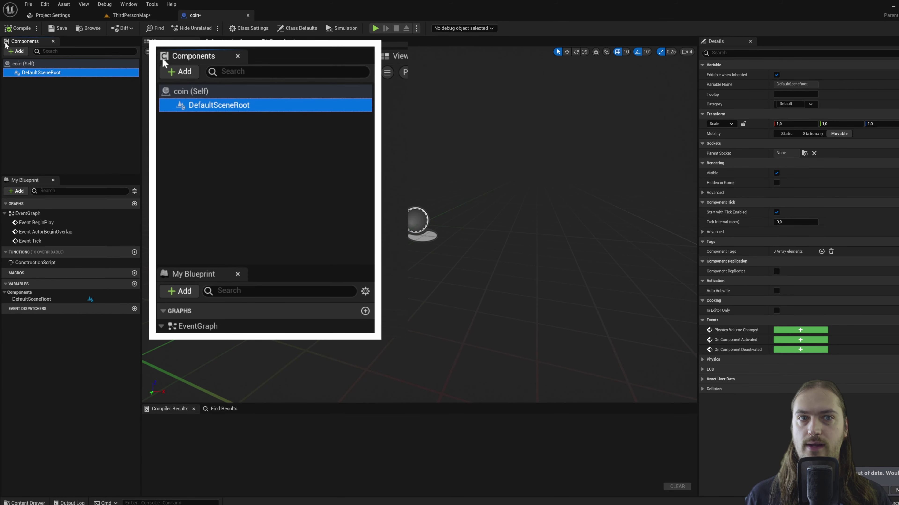
{"action": "left_click", "coordinate": [16, 51]}
{"action": "mouse_move", "coordinate": [92, 76]}
{"action": "left_mouse_down"}
{"action": "mouse_move", "coordinate": [89, 195]}
{"action": "mouse_move", "coordinate": [93, 67]}
{"action": "left_mouse_up"}
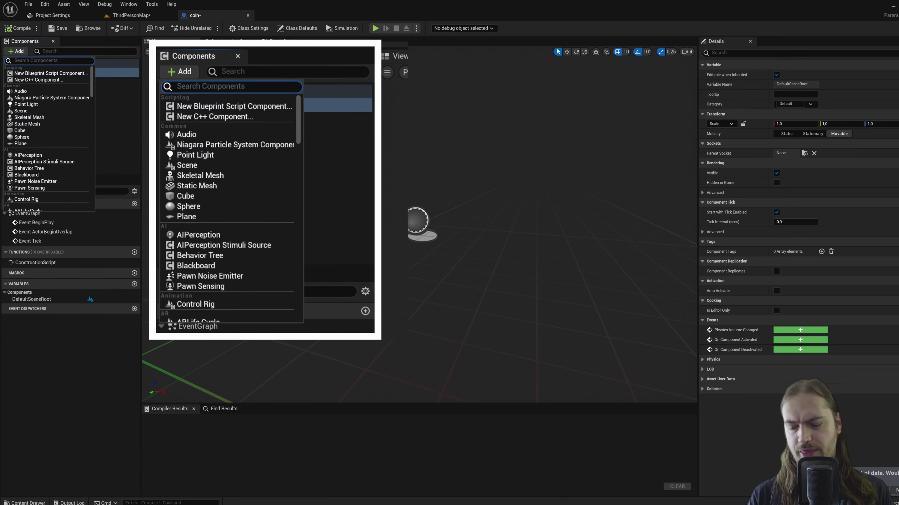
{"action": "type", "text": "mesh"}
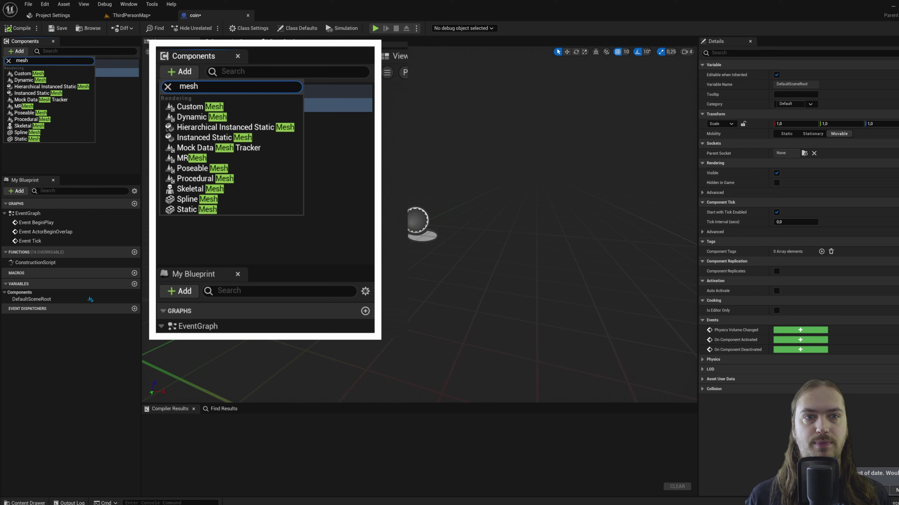
{"action": "left_click", "coordinate": [58, 140]}
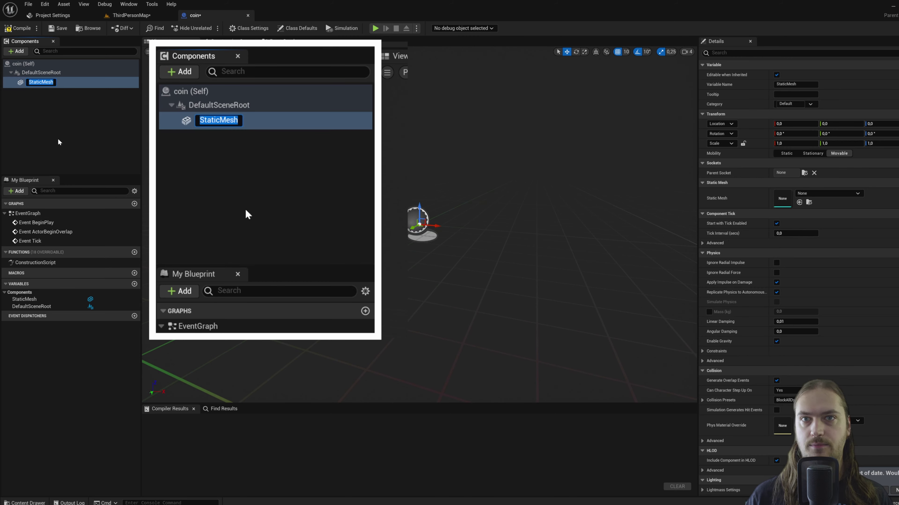
{"action": "type", "text": "coin"}
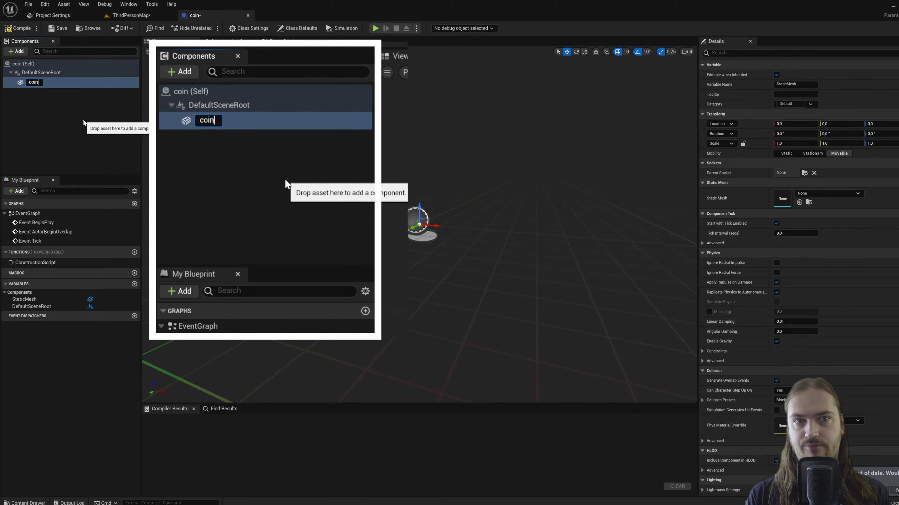
{"action": "key", "text": "Return"}
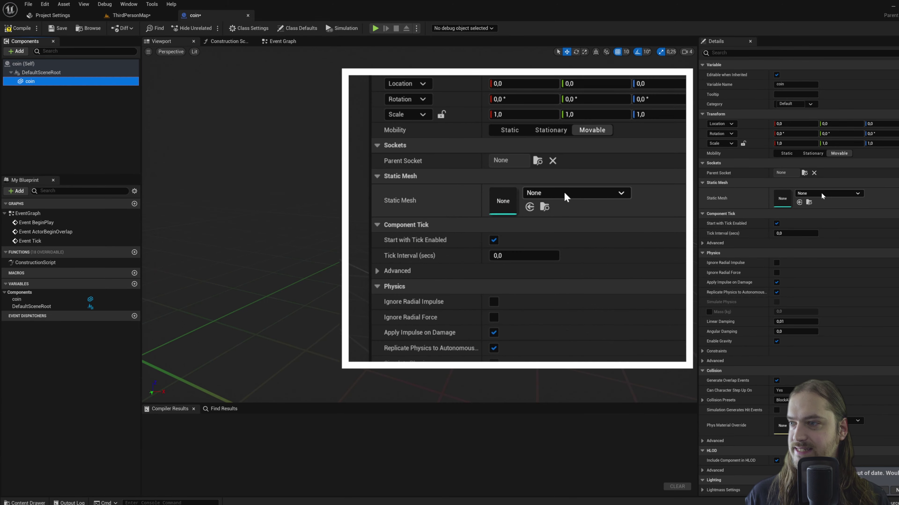
Assign the MaterialSphere mesh to the coin component's Static Mesh property.
{"action": "left_click", "coordinate": [828, 194]}
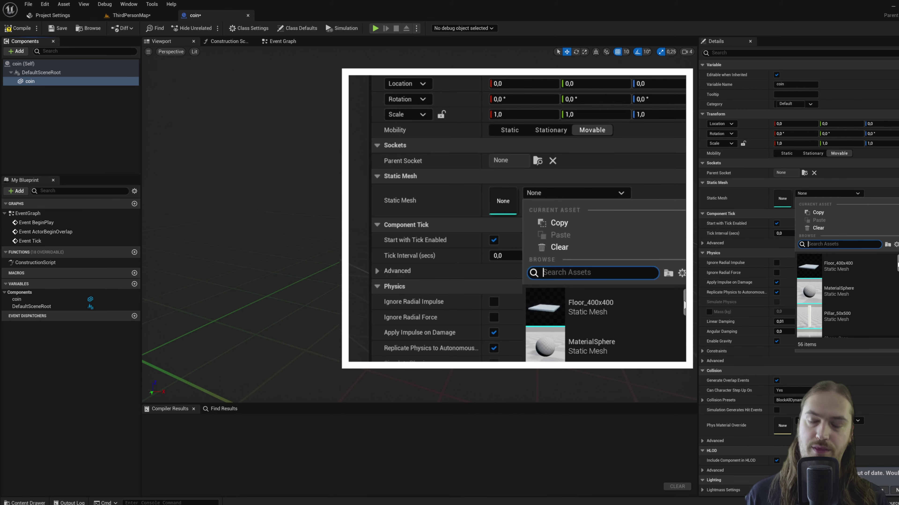
{"action": "scroll", "coordinate": [845, 297], "scroll_direction": "down", "scroll_amount": 5}
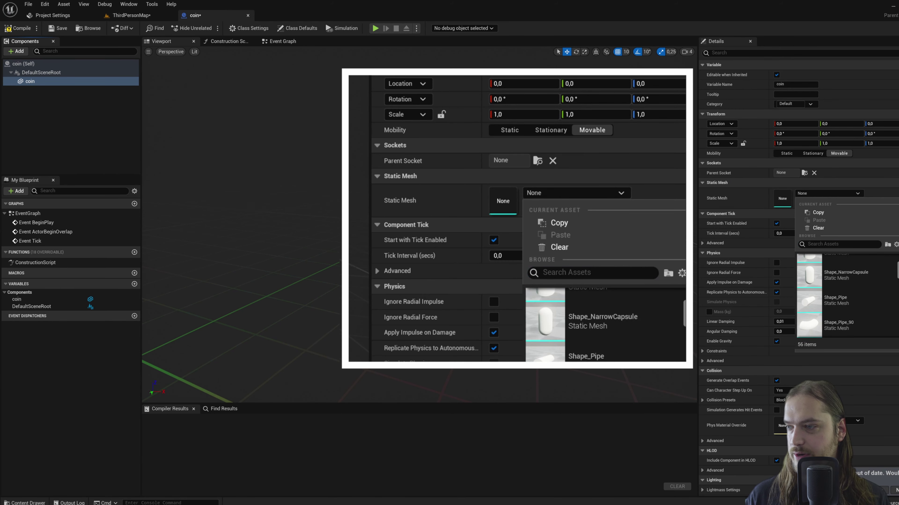
{"action": "scroll", "coordinate": [845, 296], "scroll_direction": "up", "scroll_amount": 5}
{"action": "scroll", "coordinate": [846, 296], "scroll_direction": "down", "scroll_amount": 5}
{"action": "scroll", "coordinate": [846, 296], "scroll_direction": "up", "scroll_amount": 5}
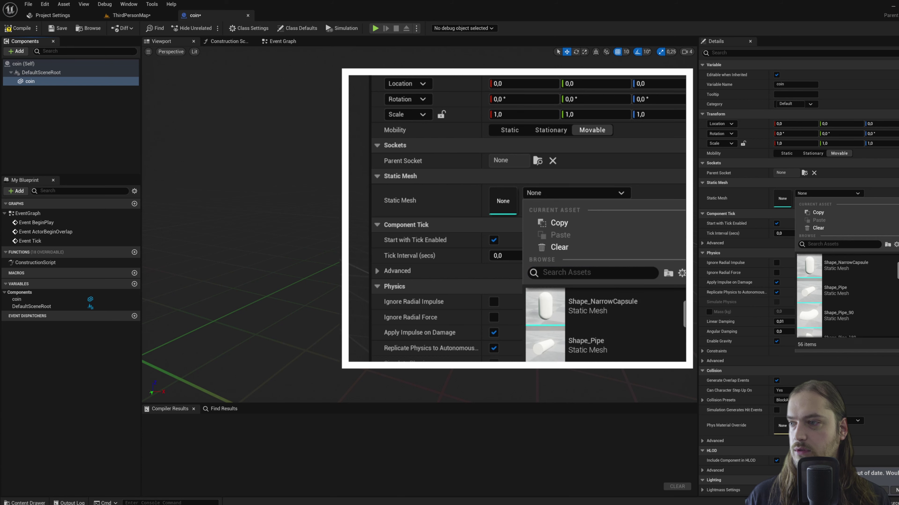
{"action": "scroll", "coordinate": [846, 298], "scroll_direction": "up", "scroll_amount": 3}
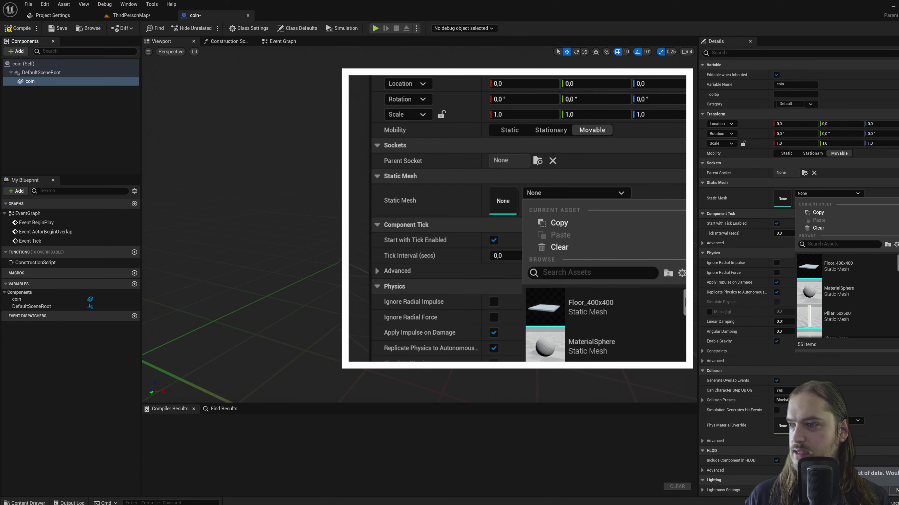
{"action": "left_click", "coordinate": [825, 290]}
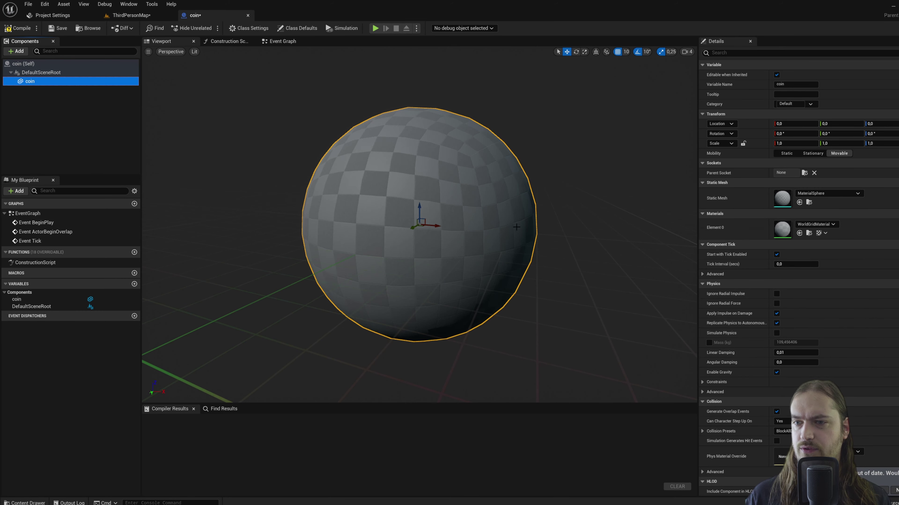
Try stretching the coin mesh along X to a scale of about 2.8, and undo the change.
{"action": "right_click_drag", "start_coordinate": [530, 202], "coordinate": [490, 179]}
{"action": "key", "text": "s"}
{"action": "key", "text": "w"}
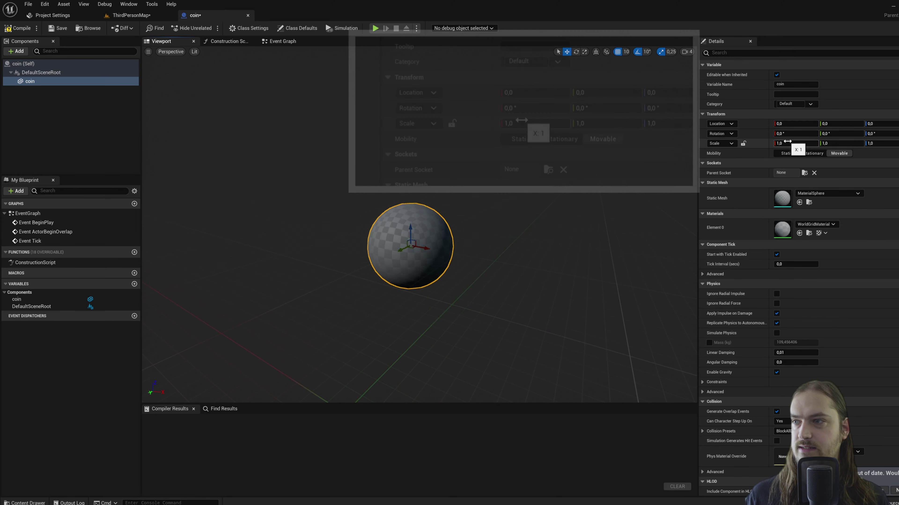
{"action": "left_click_drag", "start_coordinate": [787, 144], "coordinate": [895, 144]}
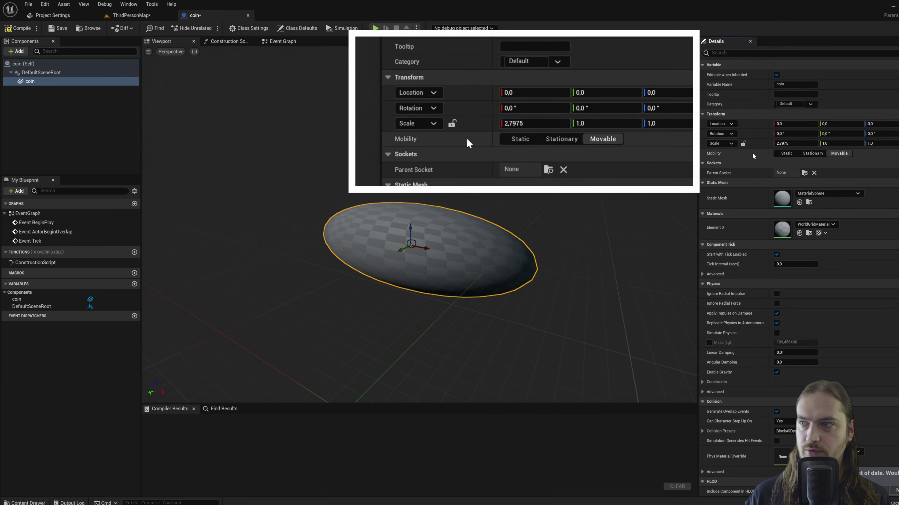
{"action": "key", "text": "ctrl+z"}
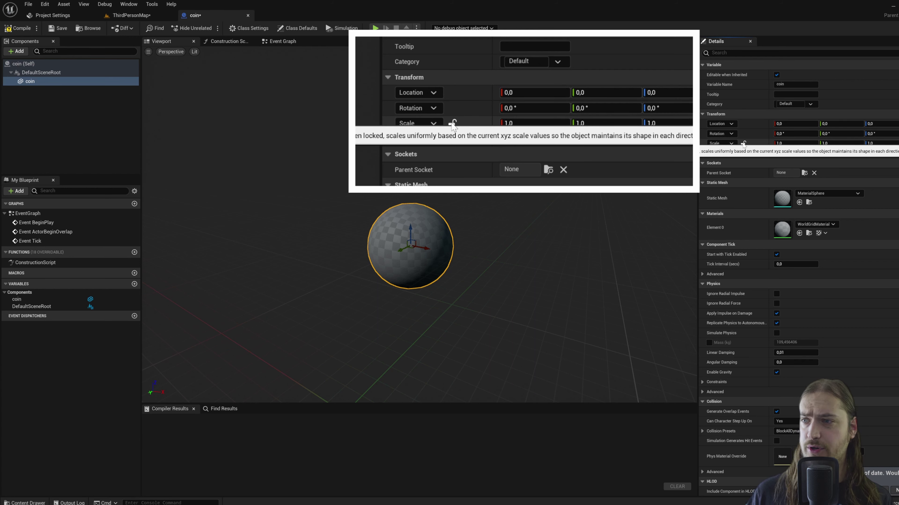
Lock the coin mesh's scale proportions and shrink it uniformly to a scale of 0.37.
{"action": "left_click", "coordinate": [743, 143]}
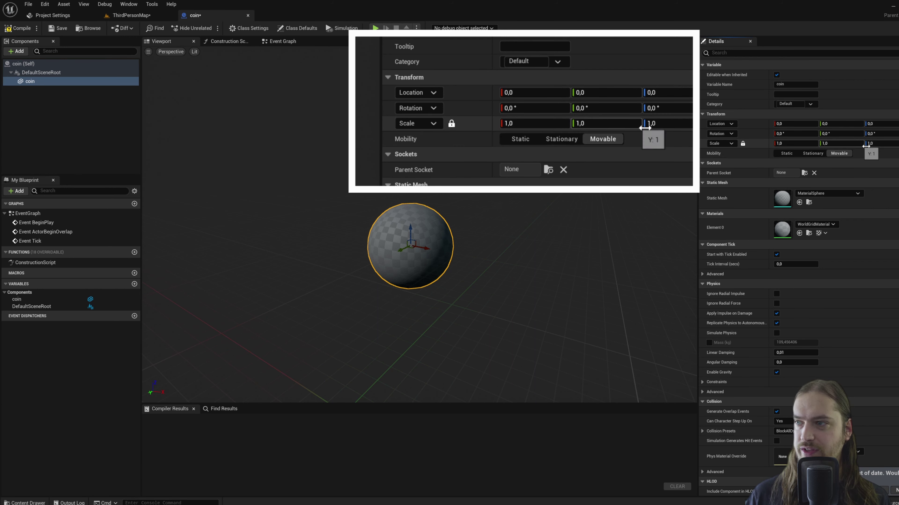
{"action": "left_click_drag", "start_coordinate": [789, 144], "coordinate": [771, 144]}
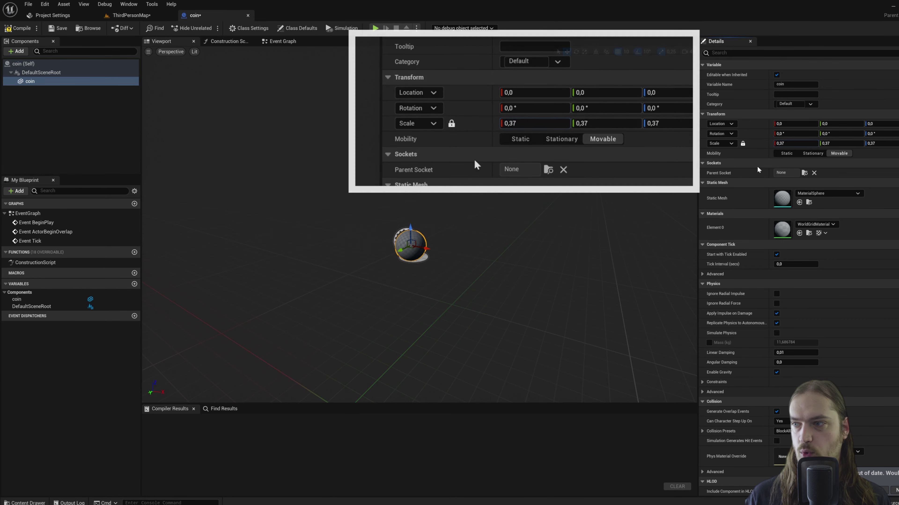
{"action": "right_click_drag", "start_coordinate": [425, 244], "coordinate": [525, 243]}
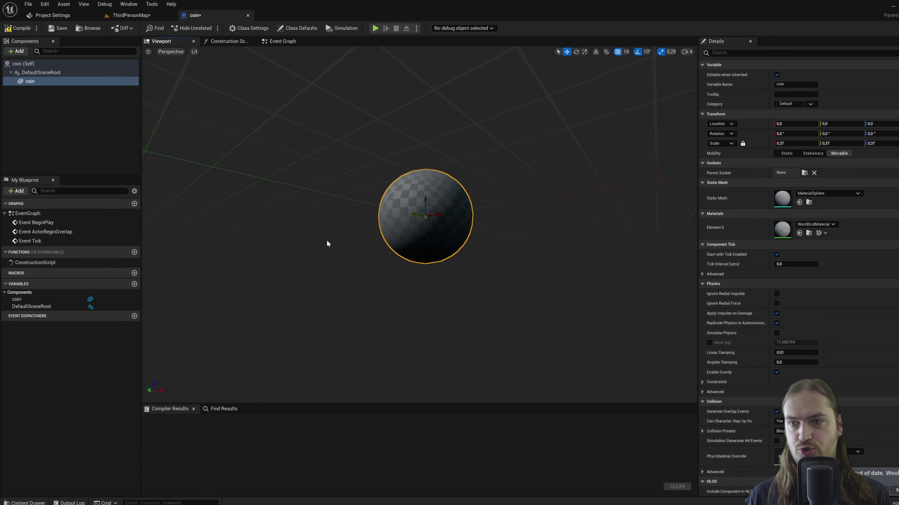
Create a folder named materials in the project's Content folder and open it.
{"action": "key", "text": "ctrl+space"}
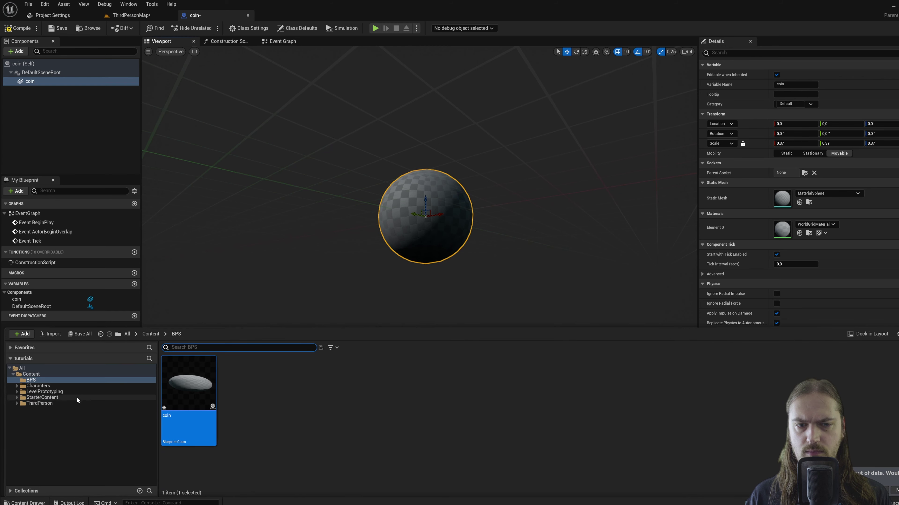
{"action": "left_click", "coordinate": [66, 374]}
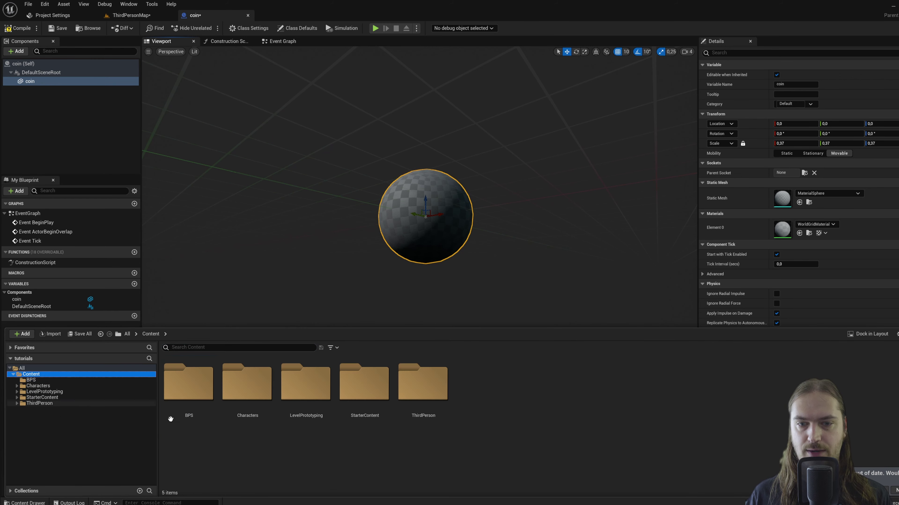
{"action": "right_click", "coordinate": [562, 417]}
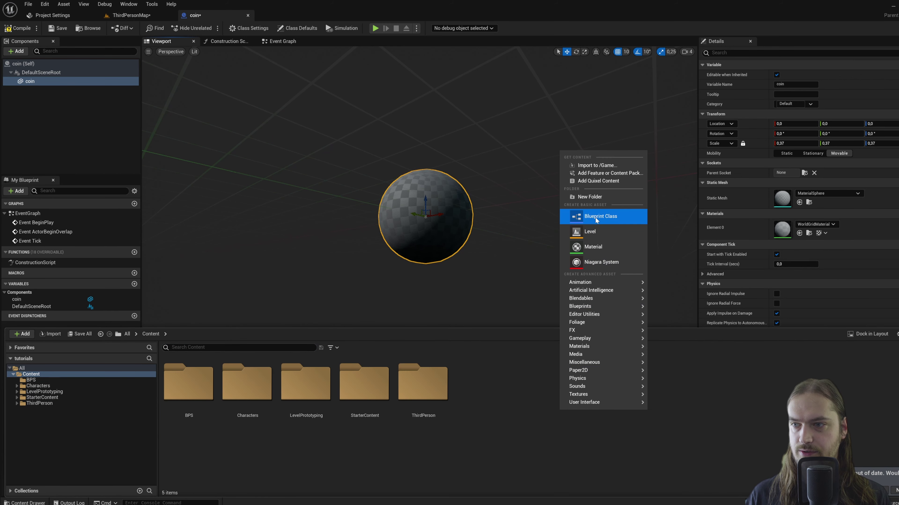
{"action": "left_click", "coordinate": [589, 197]}
{"action": "type", "text": "materials"}
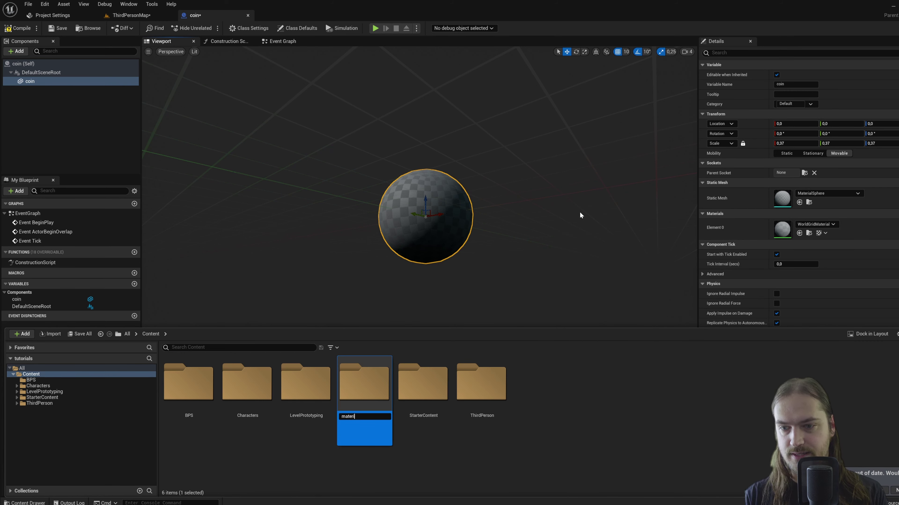
{"action": "key", "text": "Return"}
{"action": "double_click", "coordinate": [371, 396]}
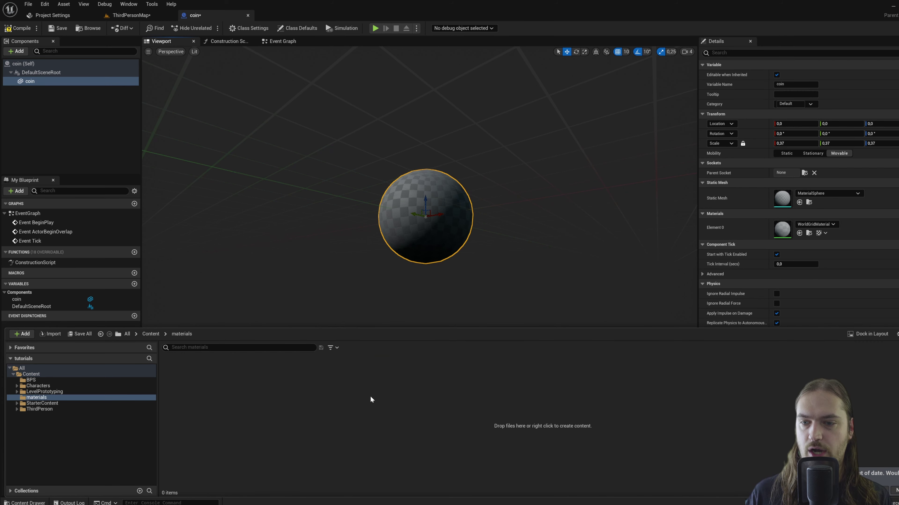
Create a new Material named coin in the materials folder and open it for editing.
{"action": "right_click", "coordinate": [322, 409]}
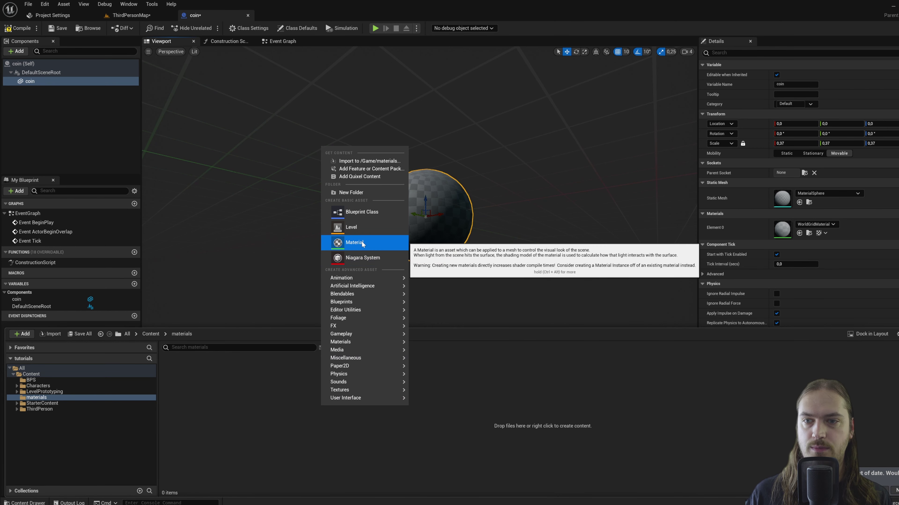
{"action": "left_click", "coordinate": [354, 242]}
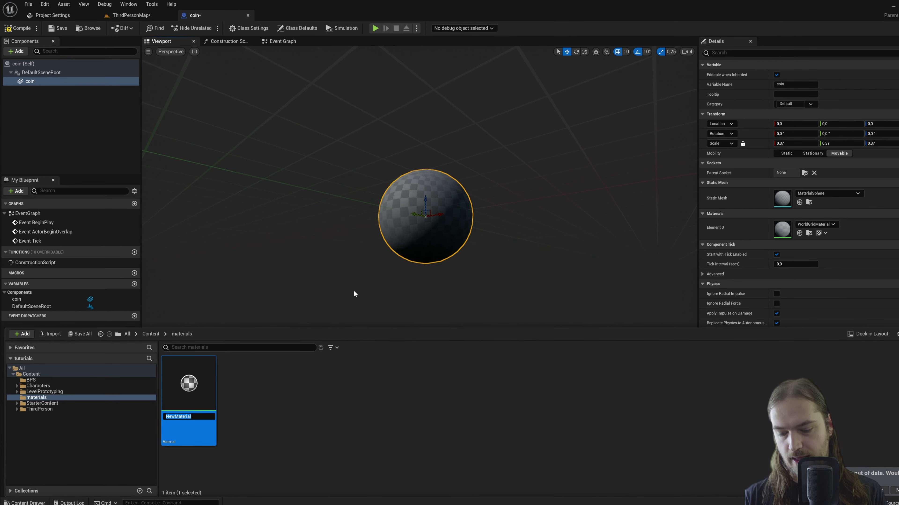
{"action": "type", "text": "coin"}
{"action": "key", "text": "Return"}
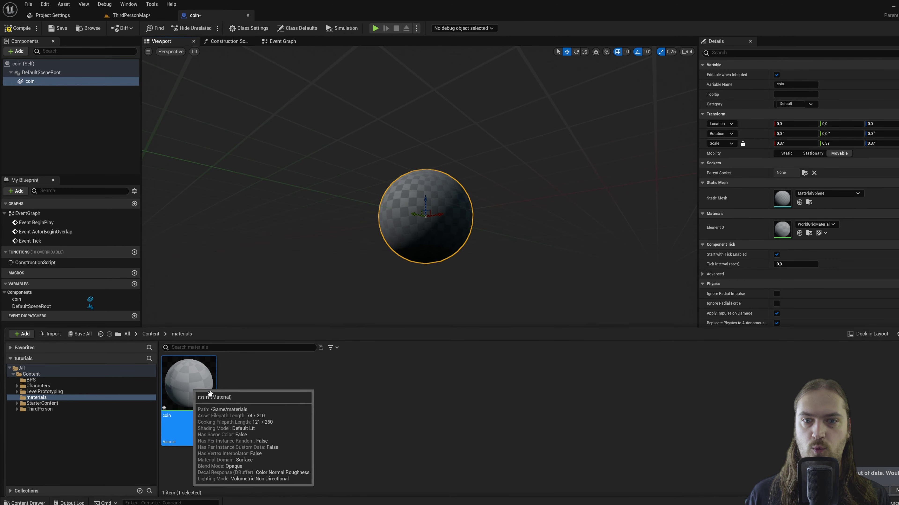
{"action": "double_click", "coordinate": [210, 394]}
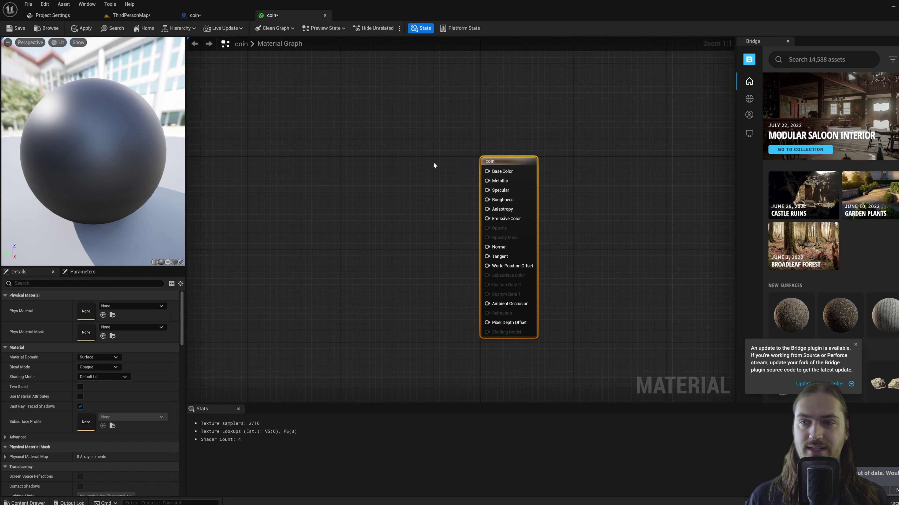
Add a Constant3Vector node to the material graph and place it beside the coin output node, near Base Color.
{"action": "left_click", "coordinate": [279, 187]}
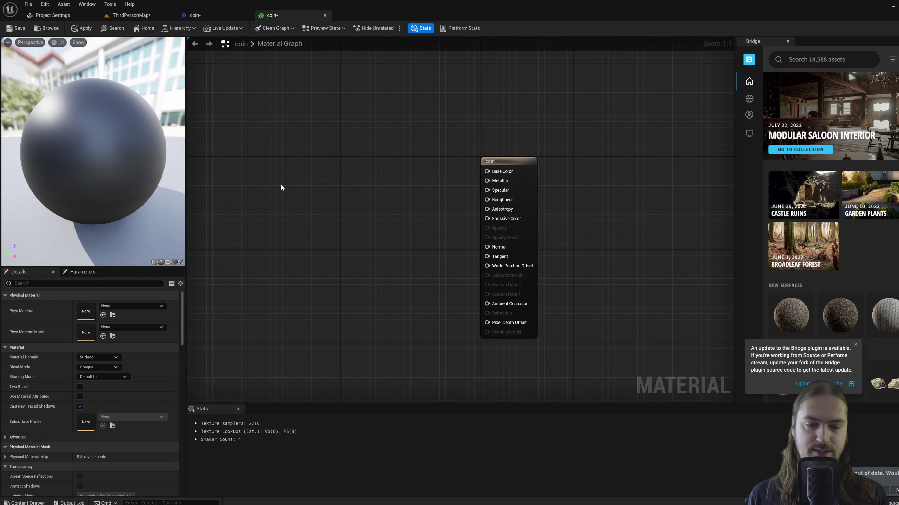
{"action": "left_click", "coordinate": [281, 184]}
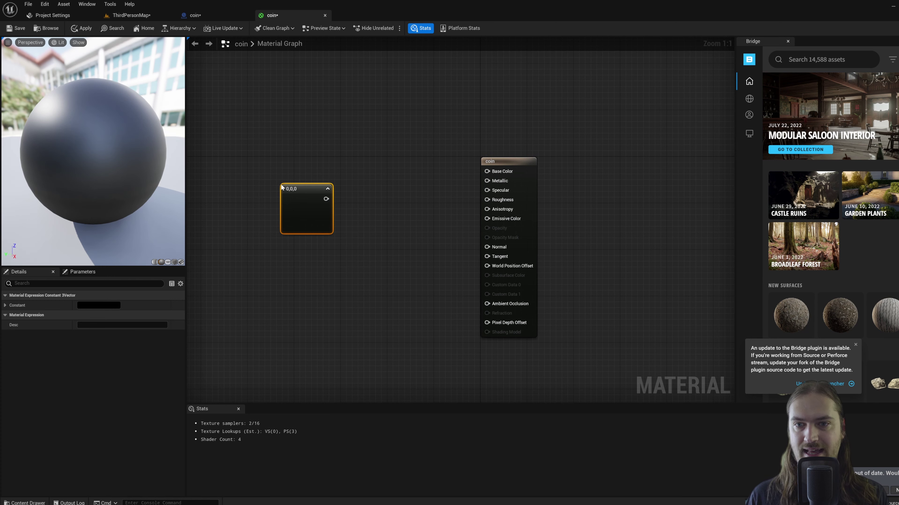
{"action": "left_click_drag", "start_coordinate": [295, 191], "coordinate": [367, 152]}
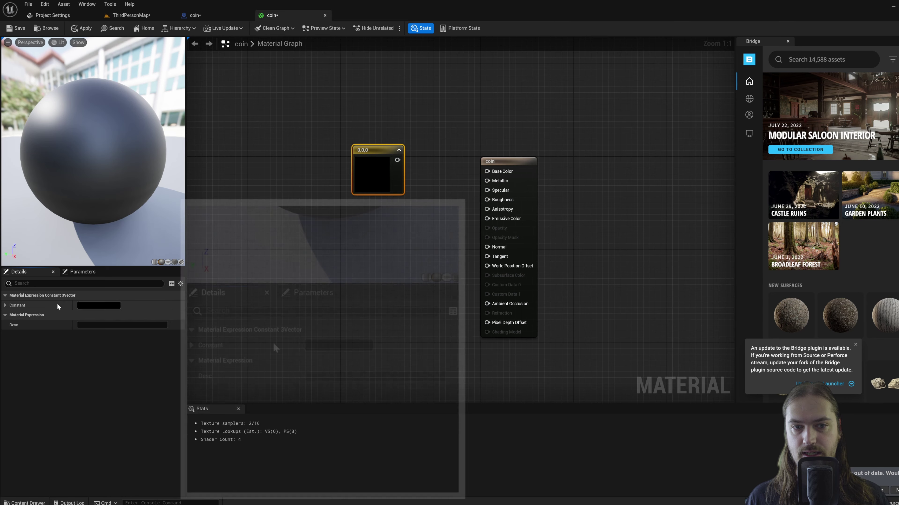
Try a red value of 0.352 and a green value of about 0.645 on the Constant3Vector, resetting each to 0.
{"action": "left_click", "coordinate": [6, 306]}
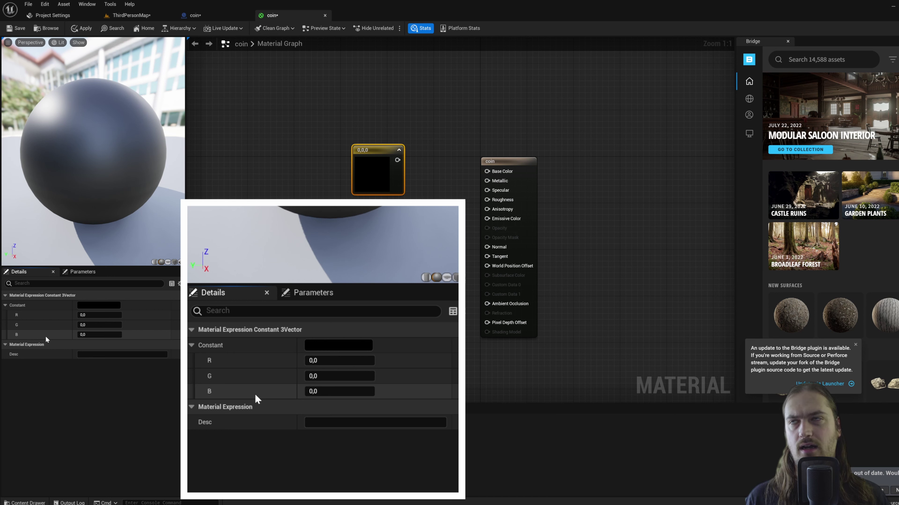
{"action": "left_click", "coordinate": [97, 315]}
{"action": "type", "text": "0,352"}
{"action": "key", "text": "Return"}
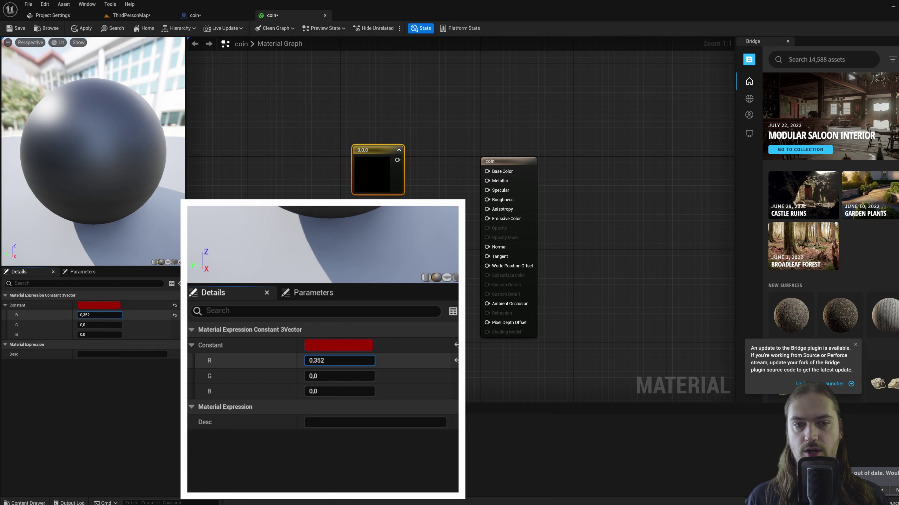
{"action": "left_click_drag", "start_coordinate": [86, 315], "coordinate": [103, 326]}
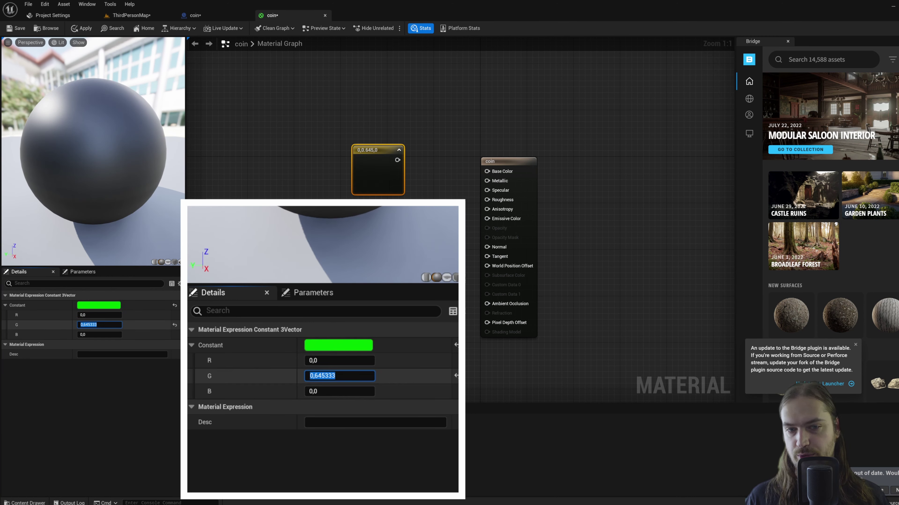
{"action": "type", "text": "0"}
{"action": "key", "text": "Return"}
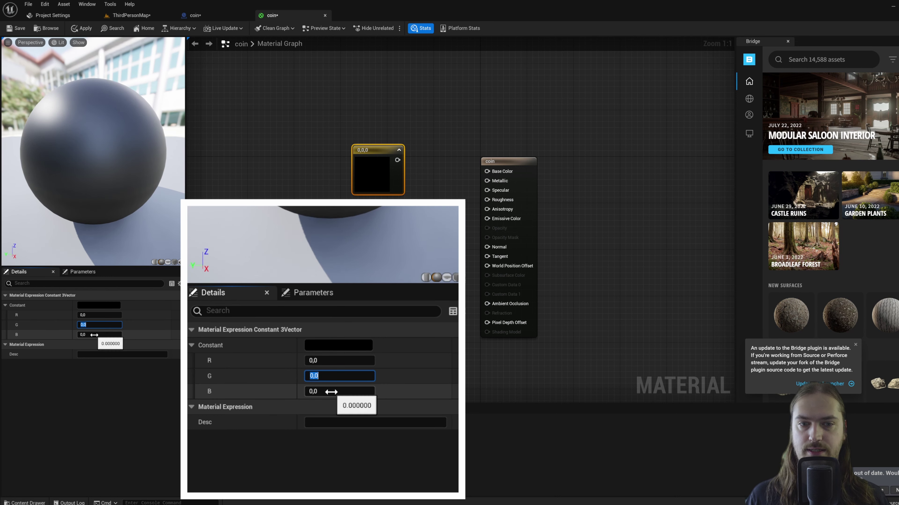
Try a blue value of 0.864 and a red value of about 0.485 on the Constant3Vector, resetting each to 0.
{"action": "mouse_move", "coordinate": [94, 334]}
{"action": "left_mouse_down"}
{"action": "mouse_move", "coordinate": [104, 335]}
{"action": "mouse_move", "coordinate": [95, 335]}
{"action": "left_mouse_up"}
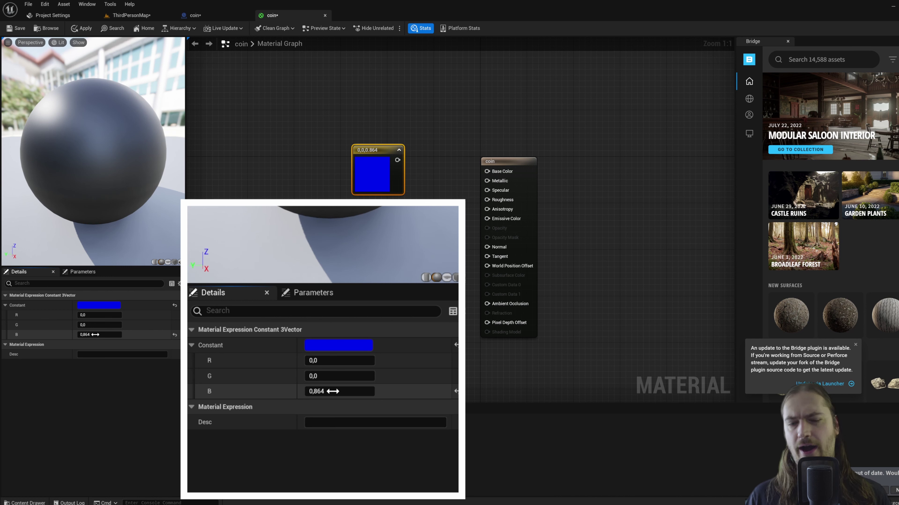
{"action": "left_click", "coordinate": [94, 335]}
{"action": "type", "text": "0"}
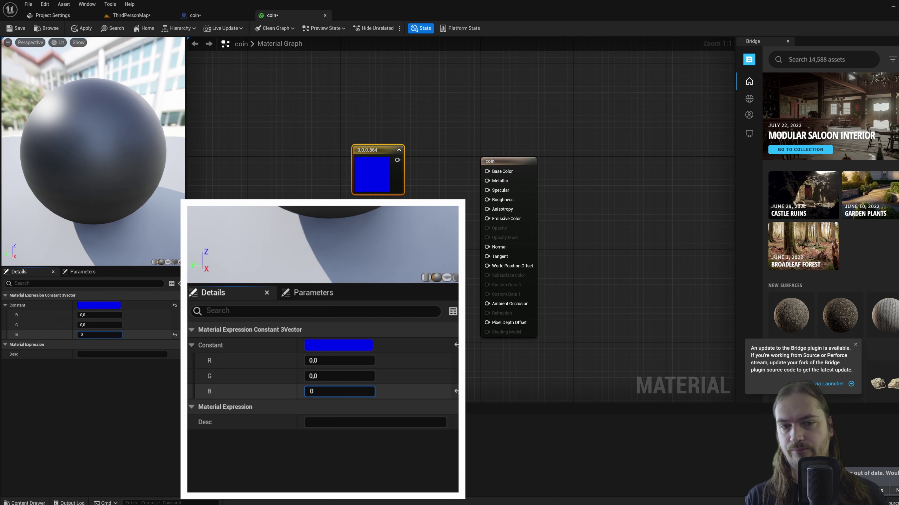
{"action": "key", "text": "Return"}
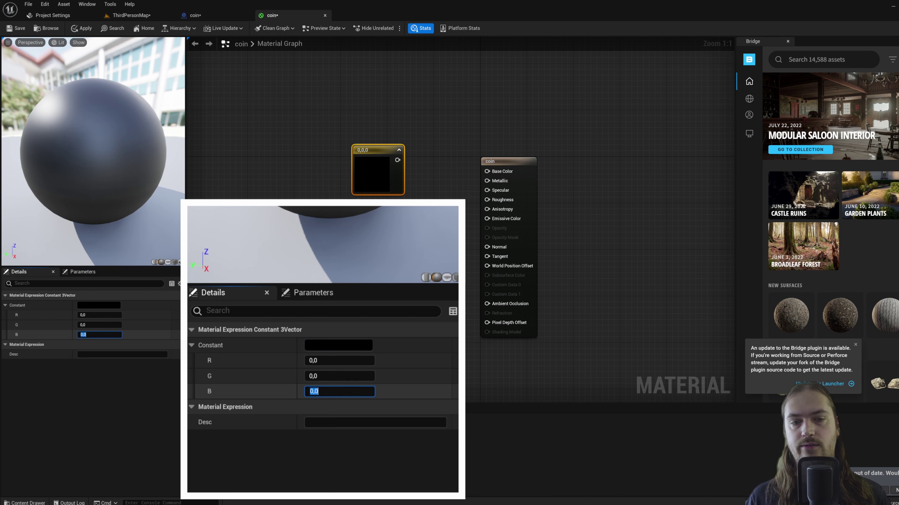
{"action": "mouse_move", "coordinate": [84, 325]}
{"action": "left_mouse_down"}
{"action": "mouse_move", "coordinate": [87, 315]}
{"action": "mouse_move", "coordinate": [82, 324]}
{"action": "left_mouse_up"}
{"action": "left_click", "coordinate": [86, 315]}
{"action": "type", "text": "0"}
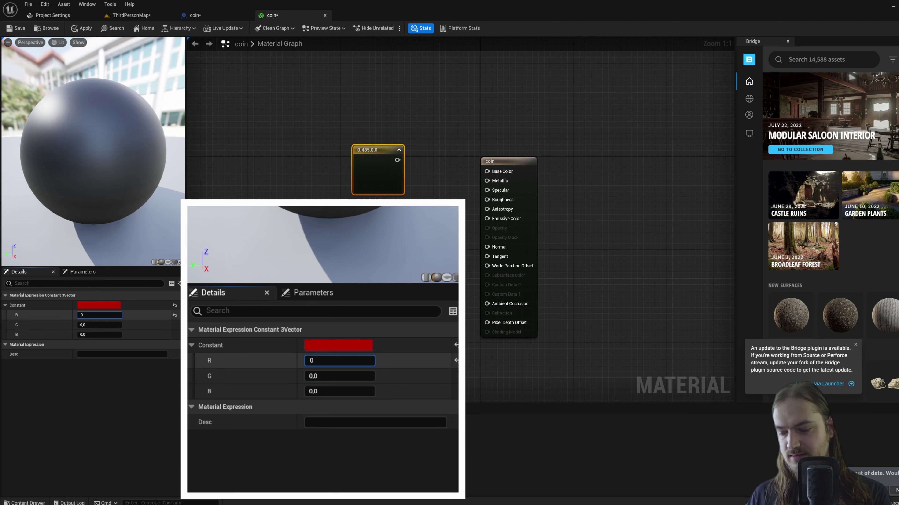
{"action": "key", "text": "Return"}
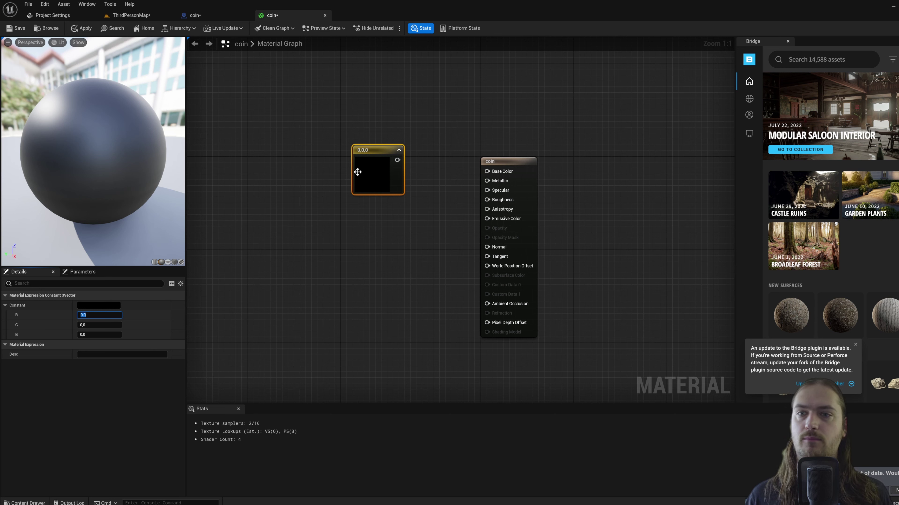
Set the Constant3Vector's color to a bright yellow of about R 0.918, G 0.853, B 0.040.
{"action": "double_click", "coordinate": [373, 171]}
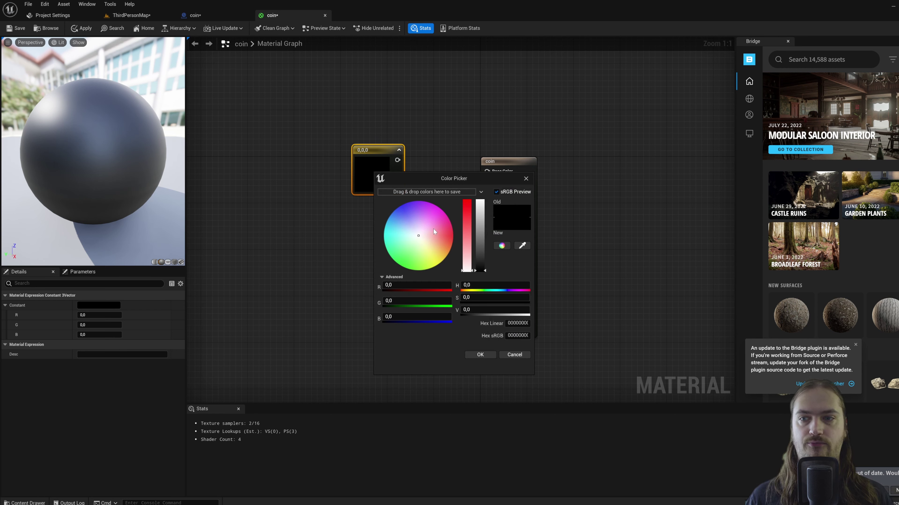
{"action": "mouse_move", "coordinate": [417, 236]}
{"action": "left_mouse_down"}
{"action": "mouse_move", "coordinate": [438, 267]}
{"action": "mouse_move", "coordinate": [486, 260]}
{"action": "mouse_move", "coordinate": [486, 207]}
{"action": "left_mouse_up"}
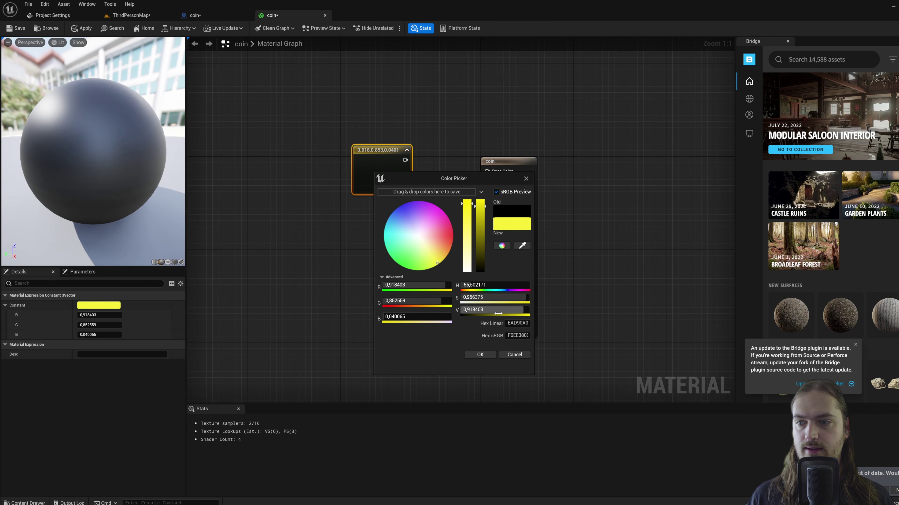
{"action": "left_click", "coordinate": [480, 355]}
Connect the yellow color node to the coin material's Base Color input and shift both nodes slightly lower in the graph.
{"action": "left_click_drag", "start_coordinate": [405, 160], "coordinate": [487, 171]}
{"action": "right_click_drag", "start_coordinate": [168, 150], "coordinate": [169, 177]}
{"action": "left_click_drag", "start_coordinate": [169, 150], "coordinate": [148, 149]}
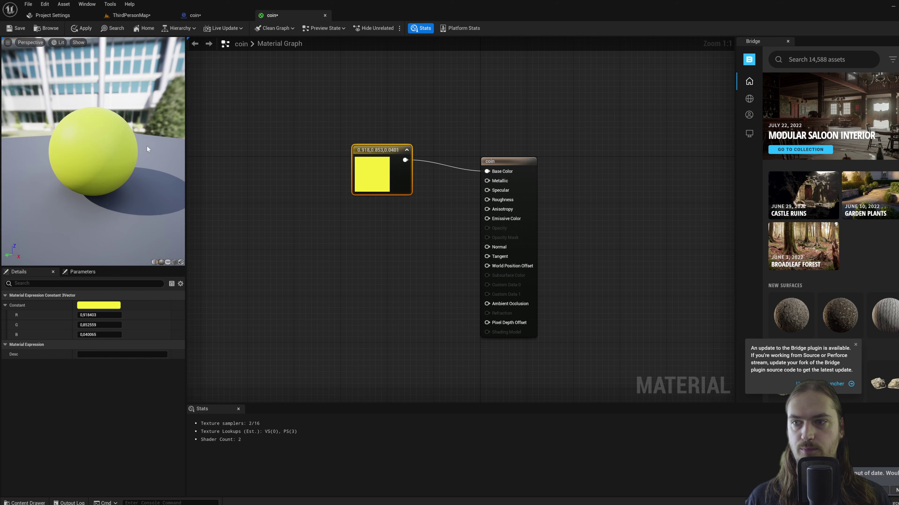
{"action": "left_click_drag", "start_coordinate": [490, 161], "coordinate": [490, 167]}
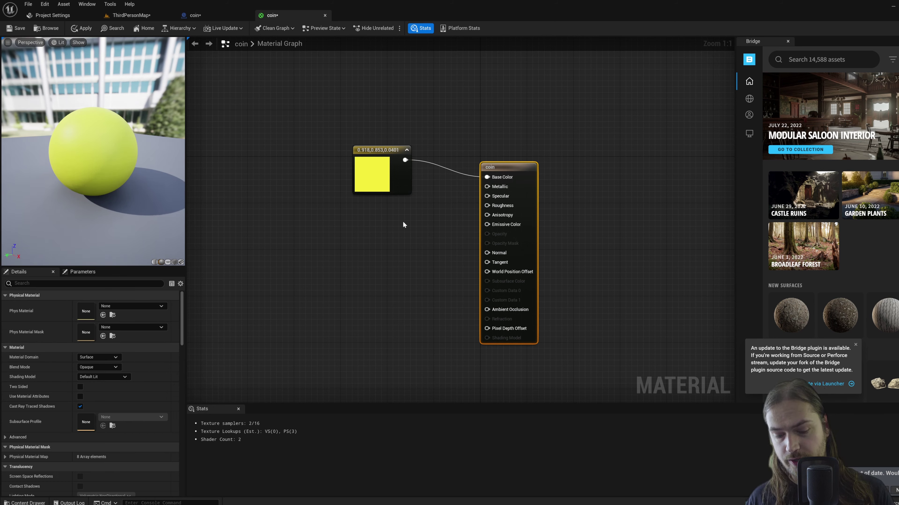
{"action": "left_click", "coordinate": [378, 254]}
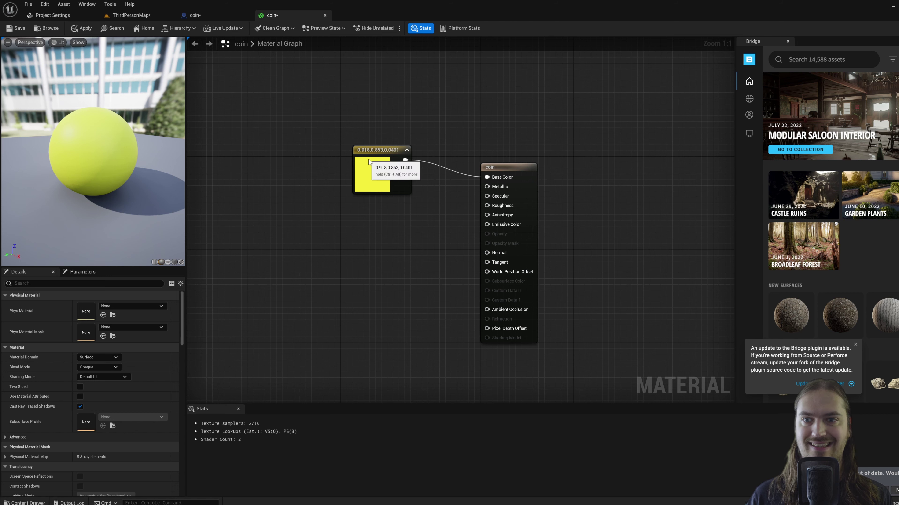
{"action": "left_click_drag", "start_coordinate": [361, 160], "coordinate": [354, 166]}
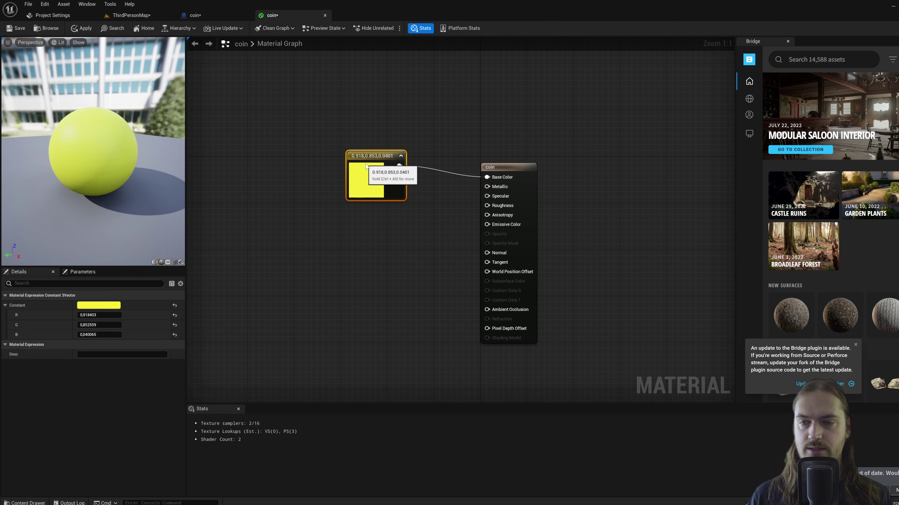
Add a Constant node with value 1 below the yellow color node and connect it to the Metallic input.
{"action": "left_click", "coordinate": [395, 245]}
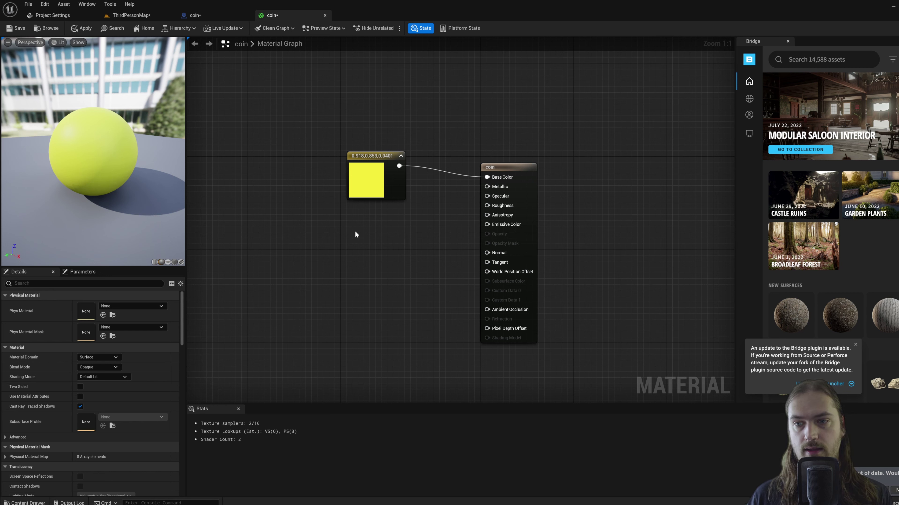
{"action": "left_click", "coordinate": [374, 235]}
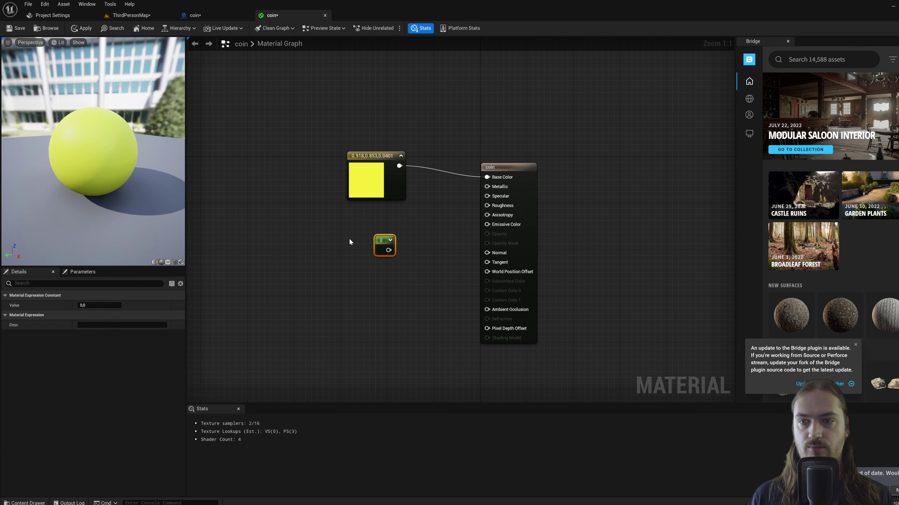
{"action": "left_click_drag", "start_coordinate": [377, 243], "coordinate": [371, 223]}
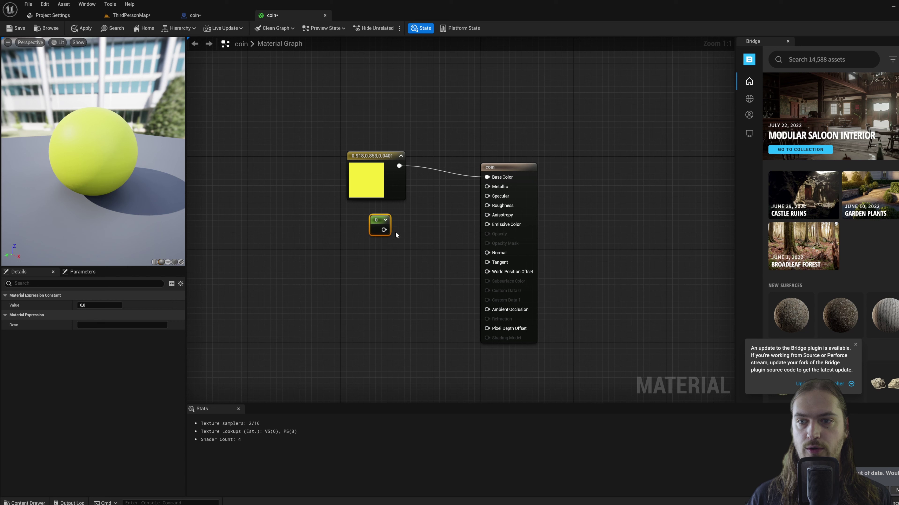
{"action": "left_click", "coordinate": [110, 305]}
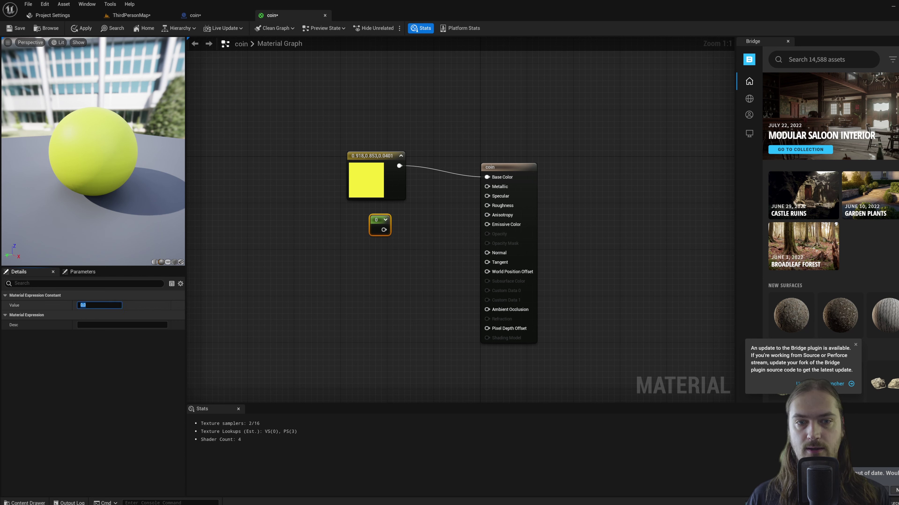
{"action": "type", "text": "1"}
{"action": "key", "text": "Return"}
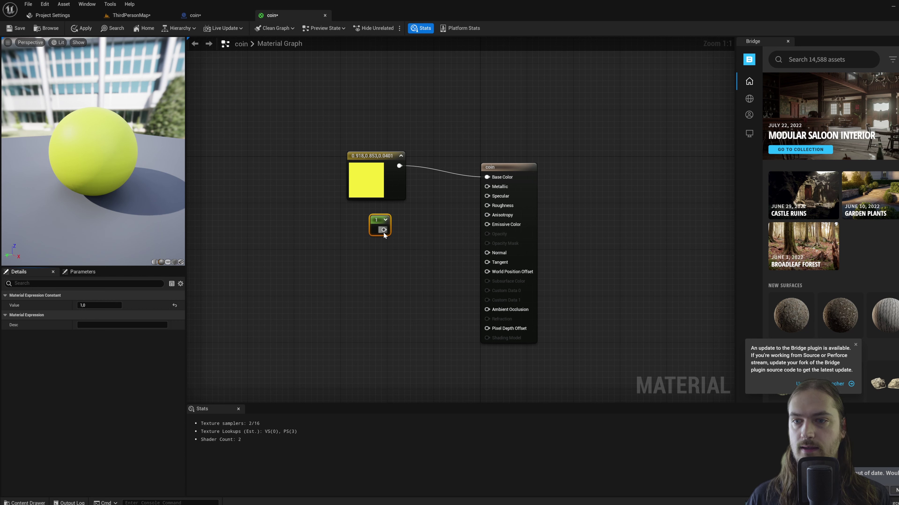
{"action": "left_click_drag", "start_coordinate": [384, 230], "coordinate": [497, 189]}
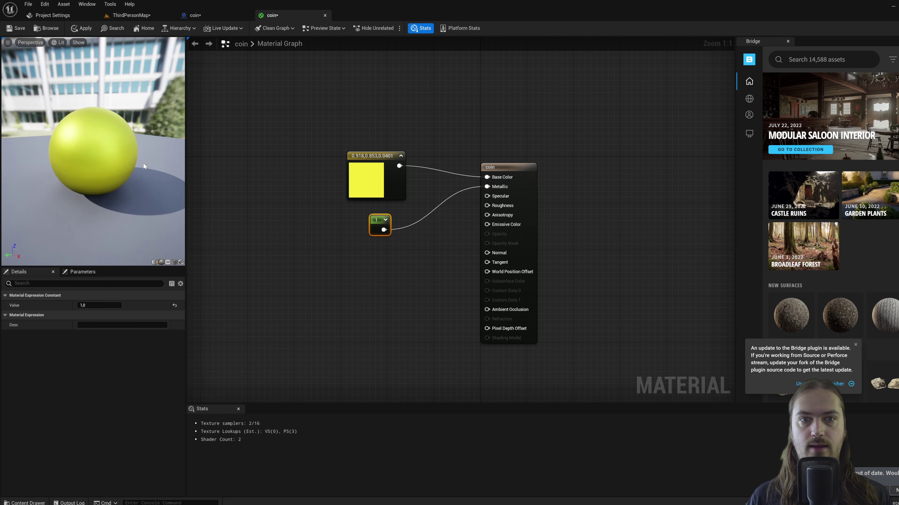
{"action": "left_click_drag", "start_coordinate": [144, 166], "coordinate": [88, 165]}
{"action": "left_click_drag", "start_coordinate": [93, 152], "coordinate": [159, 157]}
Move the Metallic constant close under the color node, duplicate it below, and connect the copy to the Roughness input.
{"action": "left_click_drag", "start_coordinate": [384, 231], "coordinate": [366, 219]}
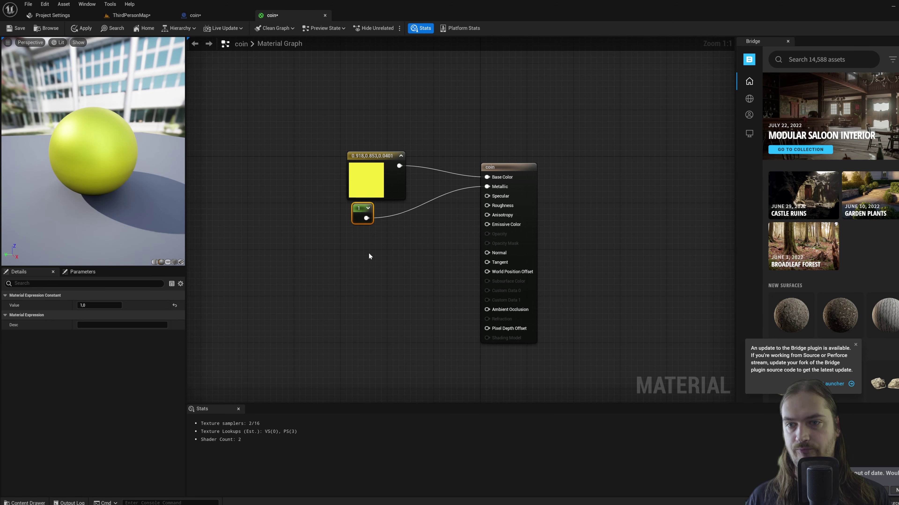
{"action": "key", "text": "ctrl+d"}
{"action": "left_click_drag", "start_coordinate": [381, 260], "coordinate": [496, 208]}
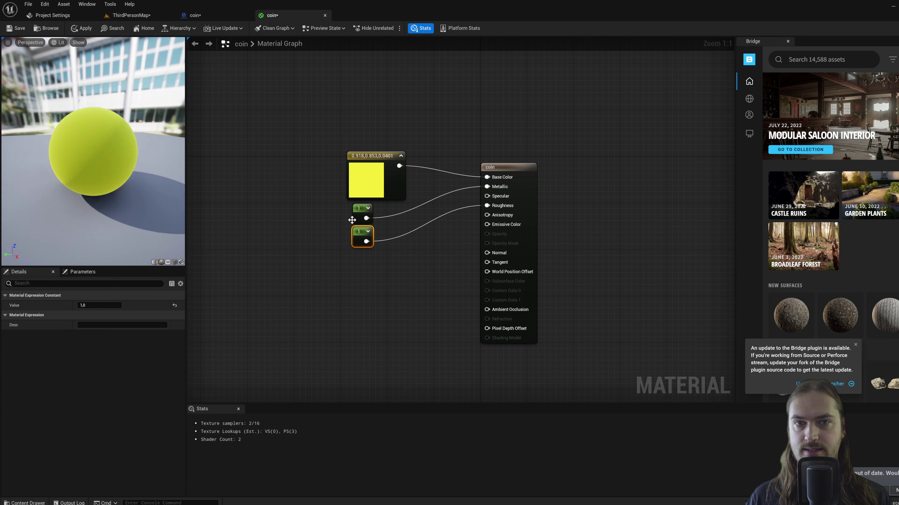
{"action": "left_click_drag", "start_coordinate": [148, 170], "coordinate": [117, 170]}
Try a value of 0 on the Roughness constant and inspect the preview sphere's reflections.
{"action": "left_click", "coordinate": [102, 306]}
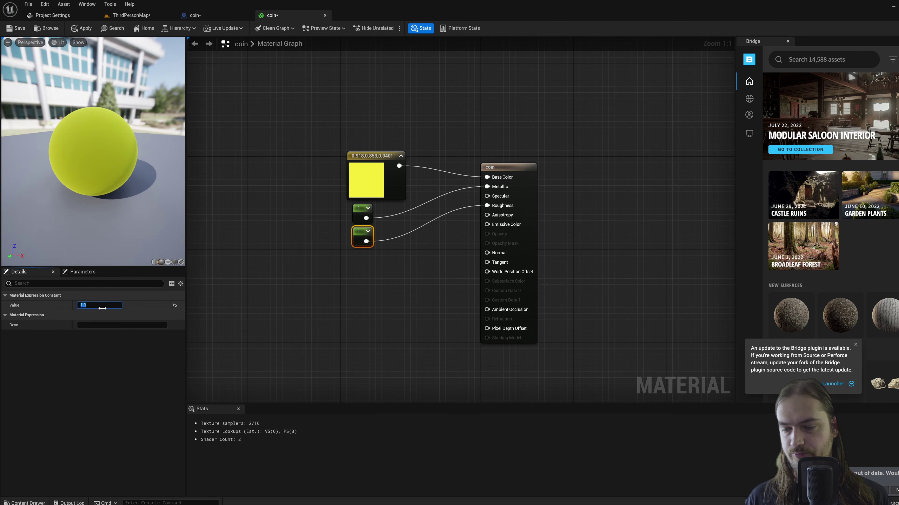
{"action": "type", "text": "0"}
{"action": "key", "text": "Return"}
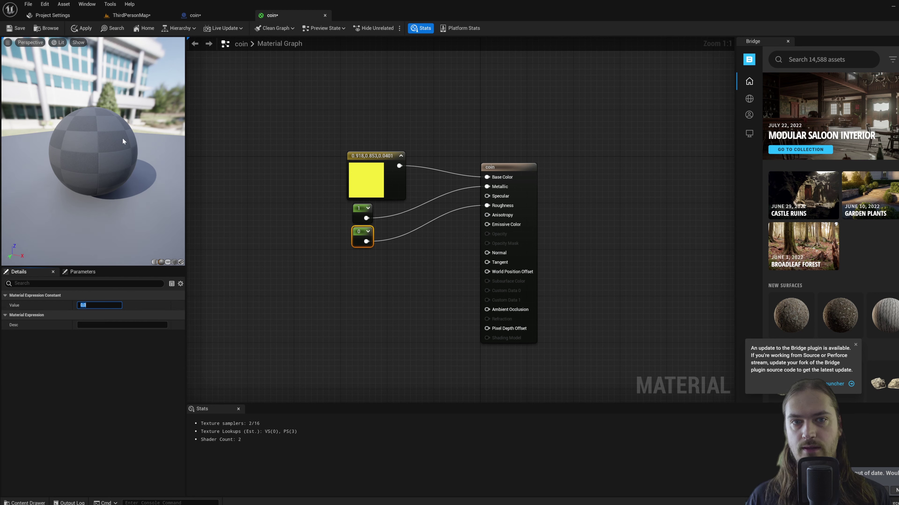
{"action": "left_click_drag", "start_coordinate": [120, 170], "coordinate": [95, 170]}
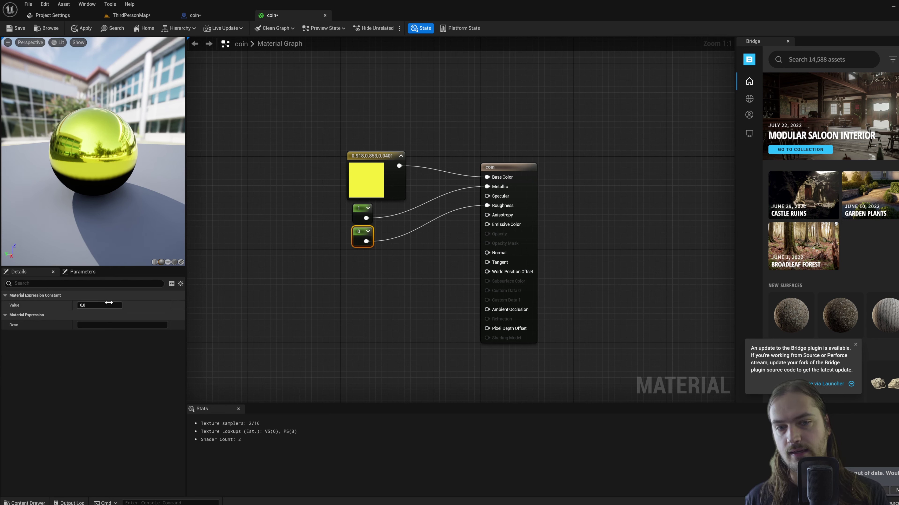
Set the Roughness constant to 0.5 and check the result on the preview sphere.
{"action": "left_click", "coordinate": [93, 305]}
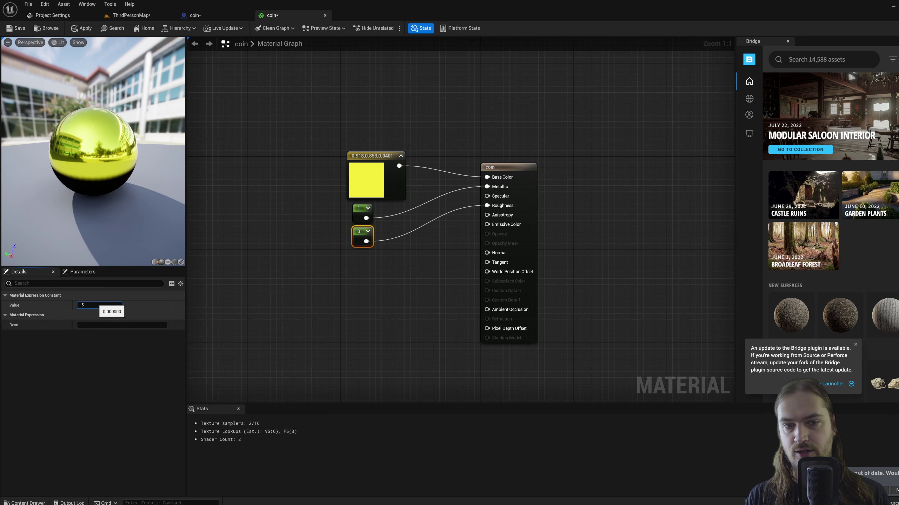
{"action": "key", "text": "Return"}
{"action": "middle_click_drag", "start_coordinate": [94, 167], "coordinate": [76, 159]}
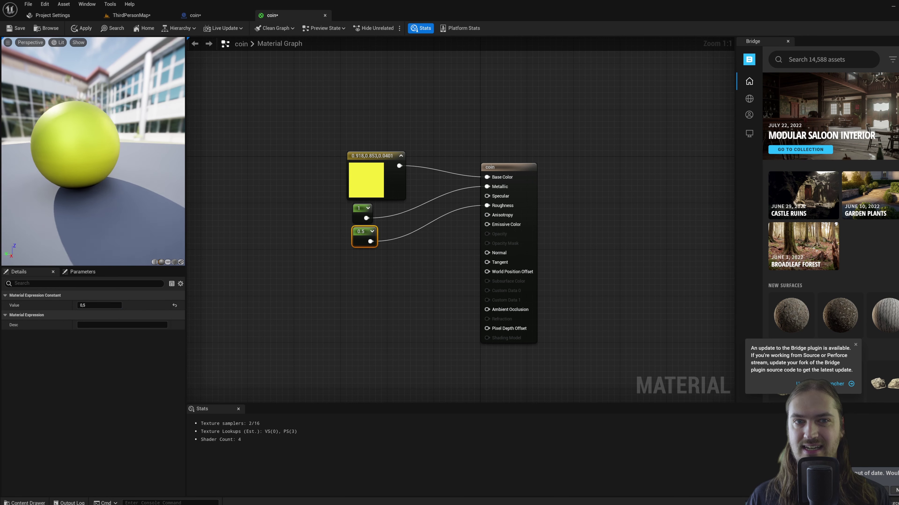
Try a value of 0.2 on the Roughness constant.
{"action": "left_click_drag", "start_coordinate": [95, 160], "coordinate": [85, 159]}
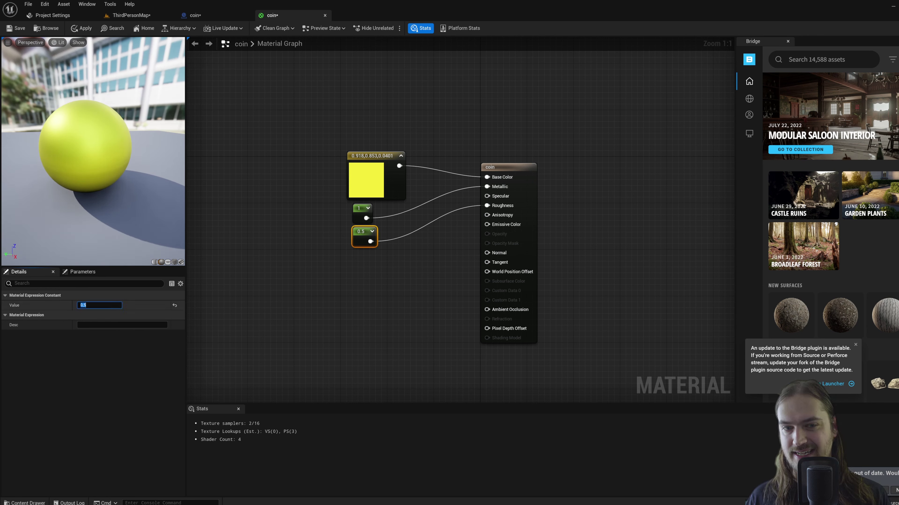
{"action": "left_click", "coordinate": [100, 305]}
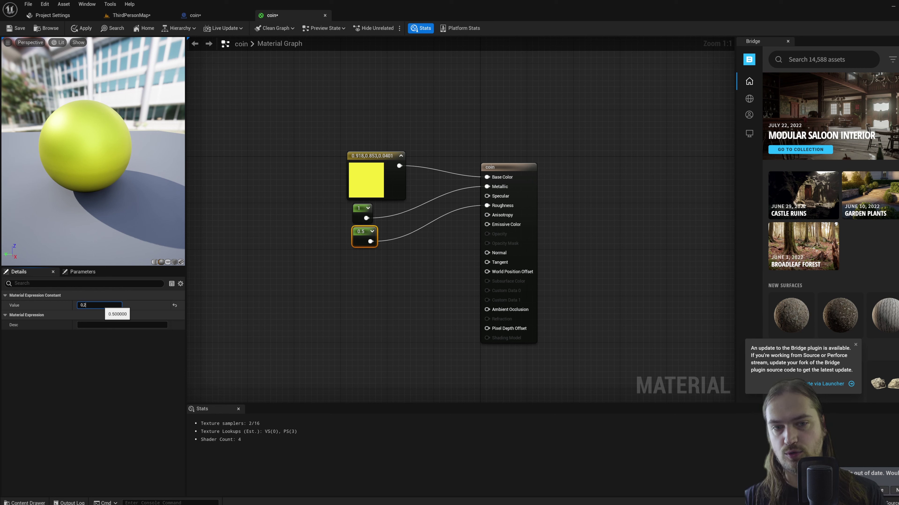
{"action": "type", "text": "2"}
{"action": "key", "text": "Return"}
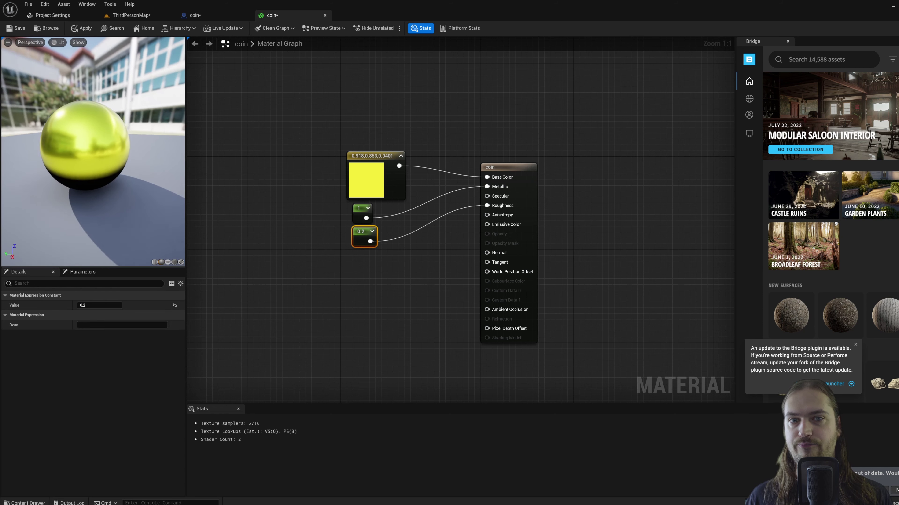
Set the Roughness constant to 0.3, inspect the preview sphere, and apply the material changes.
{"action": "left_click", "coordinate": [103, 305]}
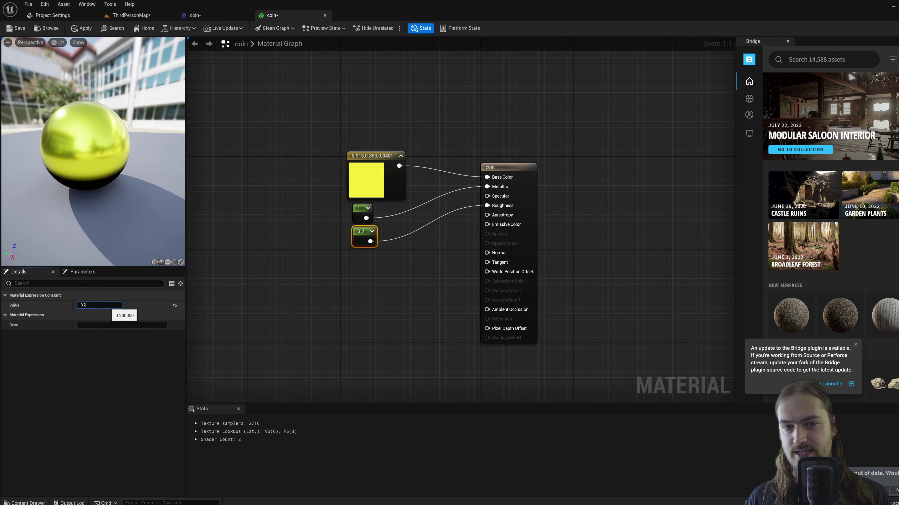
{"action": "key", "text": "Return"}
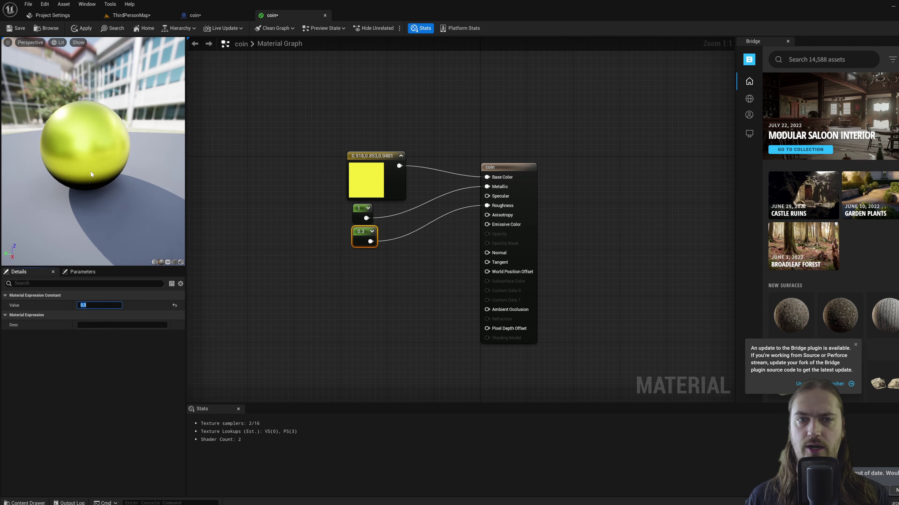
{"action": "left_click_drag", "start_coordinate": [89, 173], "coordinate": [69, 87]}
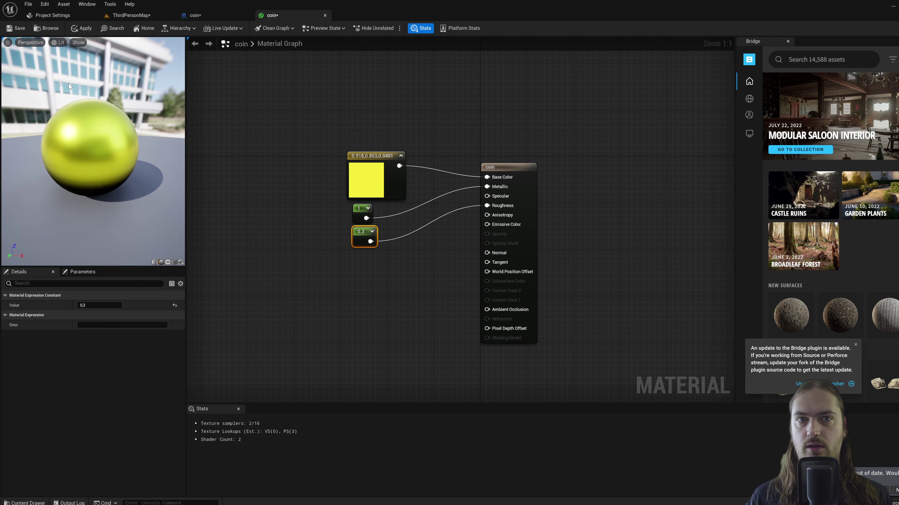
{"action": "left_click", "coordinate": [84, 28]}
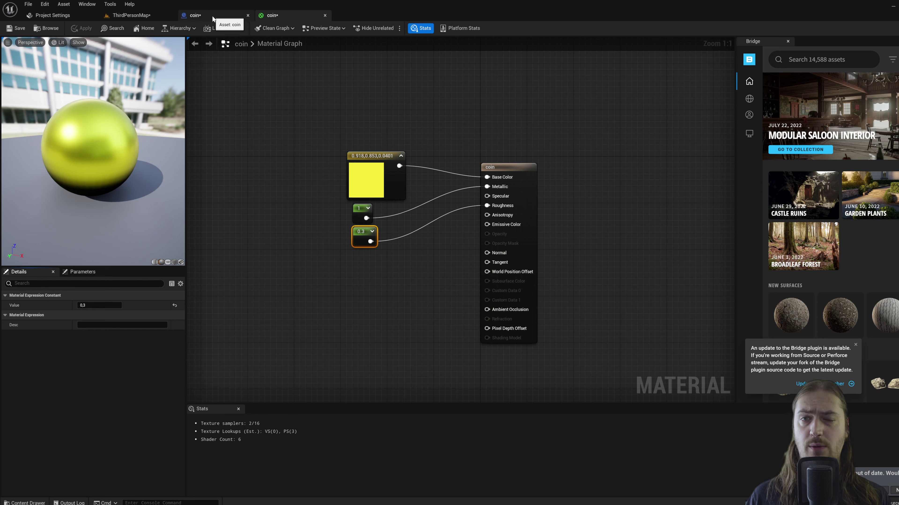
Assign the coin material to Element 0 of the coin Blueprint's sphere mesh and compile the Blueprint.
{"action": "left_click", "coordinate": [212, 17]}
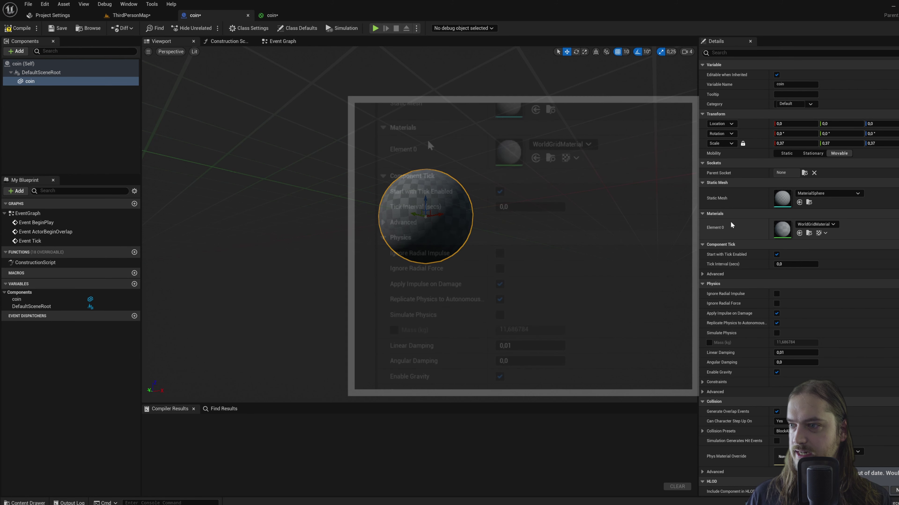
{"action": "left_click", "coordinate": [815, 224]}
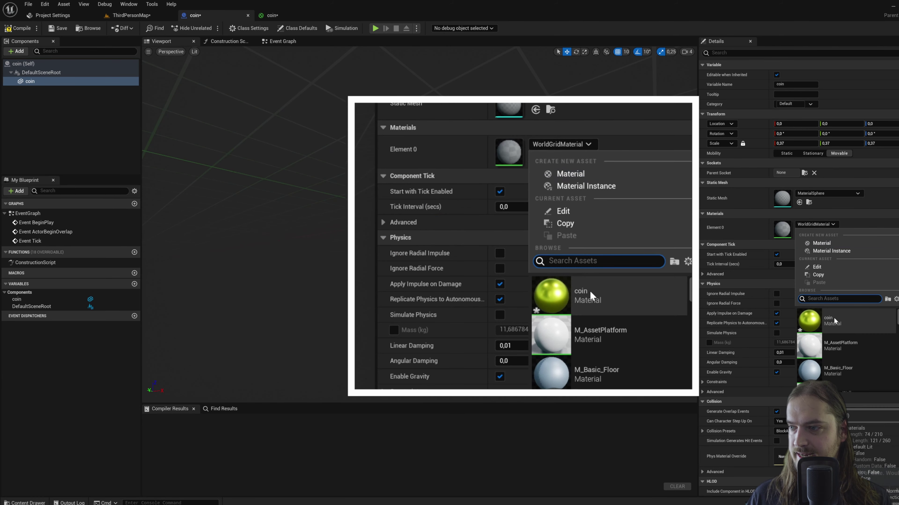
{"action": "left_click", "coordinate": [824, 320]}
{"action": "right_click_drag", "start_coordinate": [489, 95], "coordinate": [490, 276]}
{"action": "key", "text": "e"}
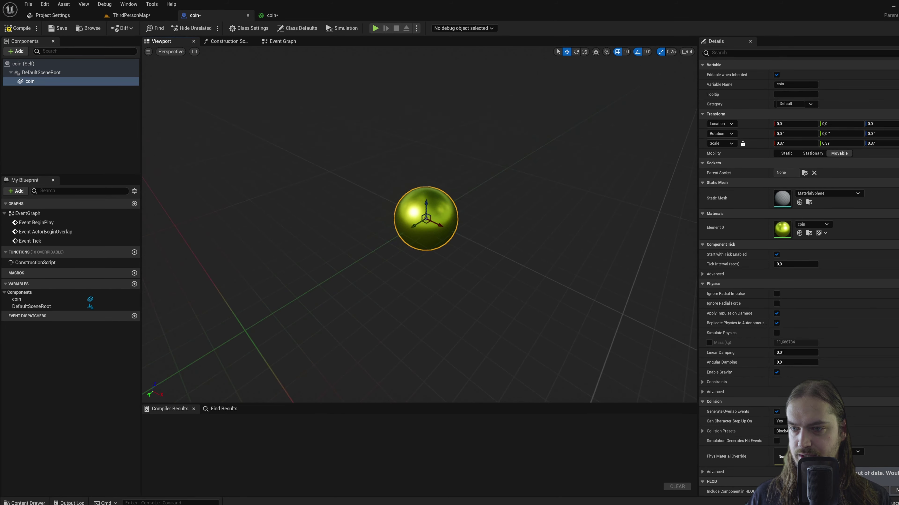
{"action": "right_click_drag", "start_coordinate": [490, 128], "coordinate": [490, 134]}
{"action": "left_click", "coordinate": [18, 28]}
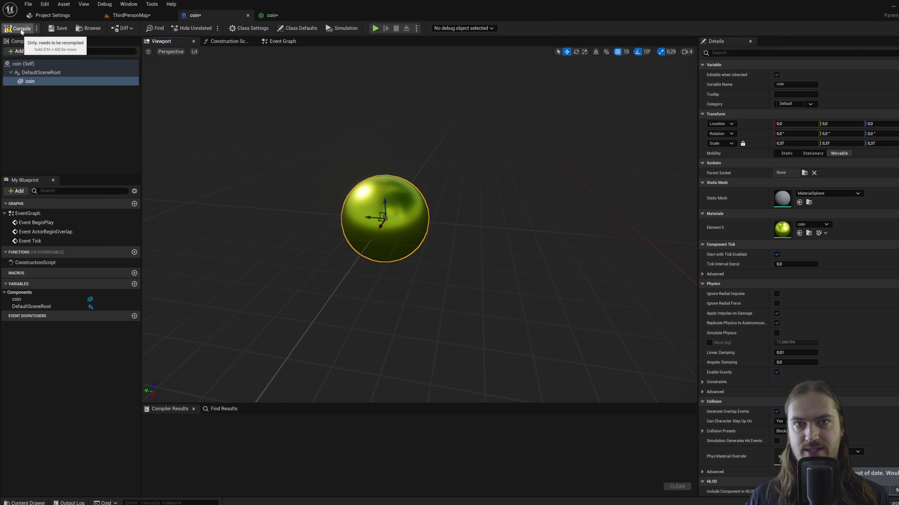
Return to the ThirdPersonMap level and change from Brush Editing Mode to Select Mode.
{"action": "left_click", "coordinate": [139, 17]}
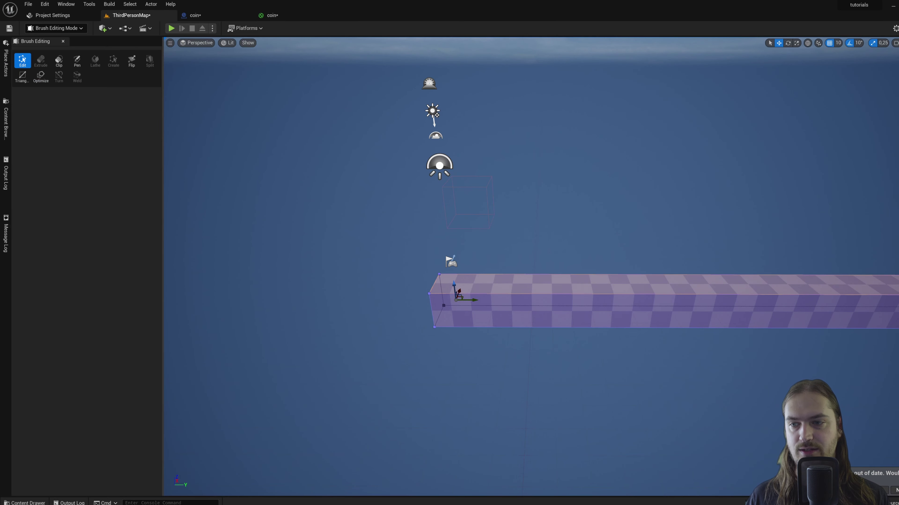
{"action": "right_click_drag", "start_coordinate": [531, 265], "coordinate": [551, 258]}
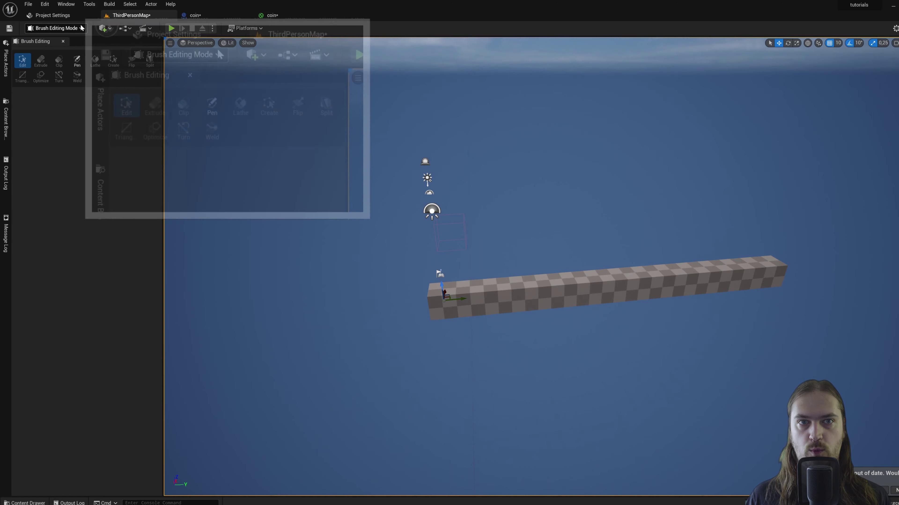
{"action": "left_click", "coordinate": [79, 28]}
{"action": "key", "text": "Escape"}
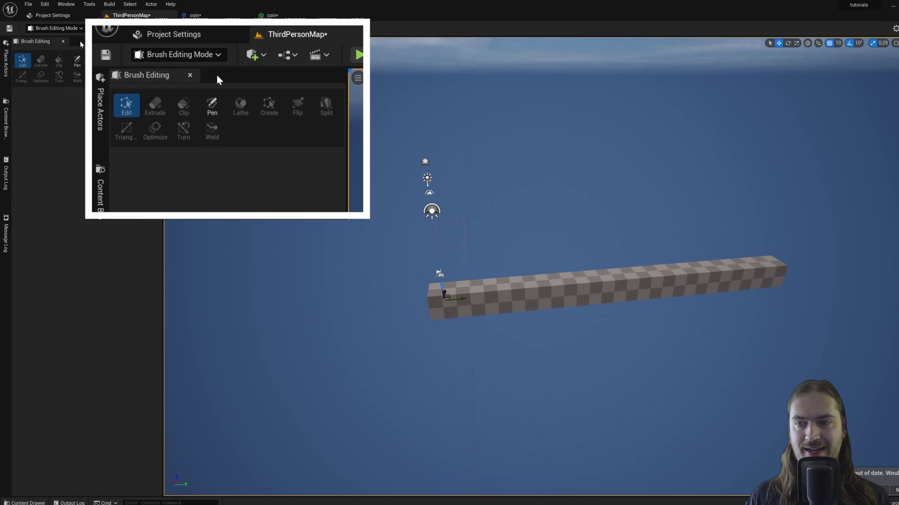
{"action": "key", "text": "shift+1"}
Place a coin Blueprint from the BPS folder above the walkway, a short distance past the player start.
{"action": "key", "text": "ctrl+space"}
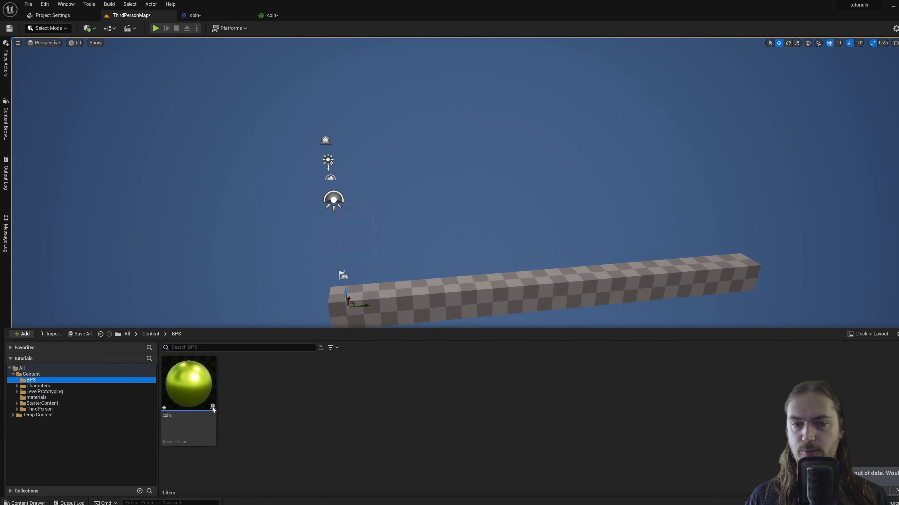
{"action": "left_click_drag", "start_coordinate": [188, 386], "coordinate": [404, 283]}
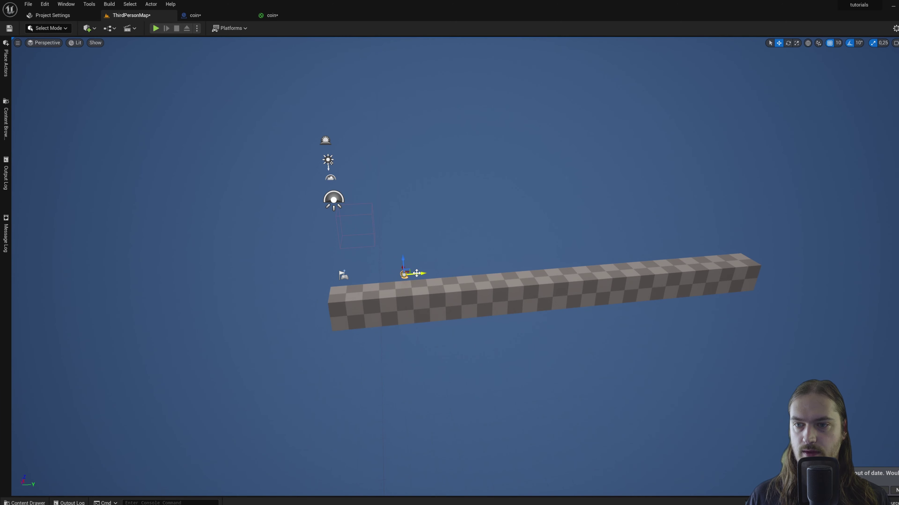
{"action": "right_click_drag", "start_coordinate": [427, 276], "coordinate": [459, 280]}
{"action": "key", "text": "w"}
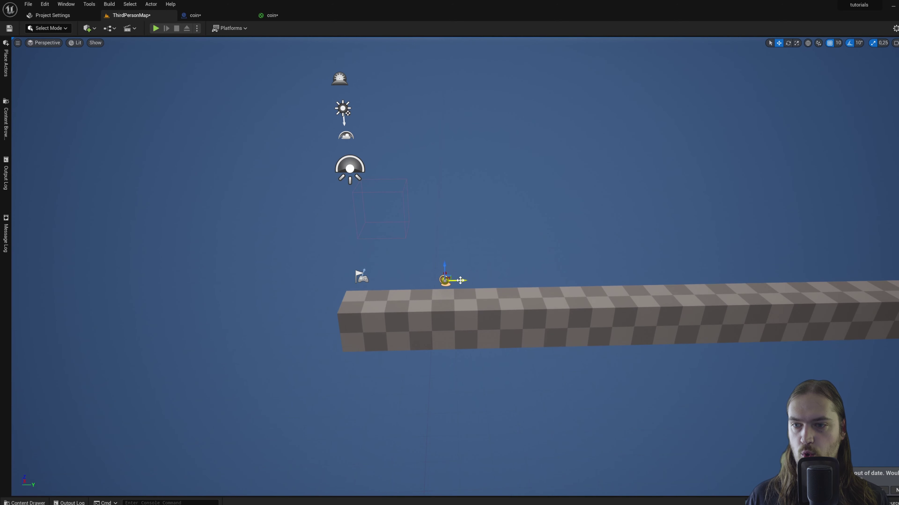
Duplicate the coin five times along the walkway's length to form a row of six spaced coins.
{"action": "left_click_drag", "start_coordinate": [459, 281], "coordinate": [531, 281], "text": "alt"}
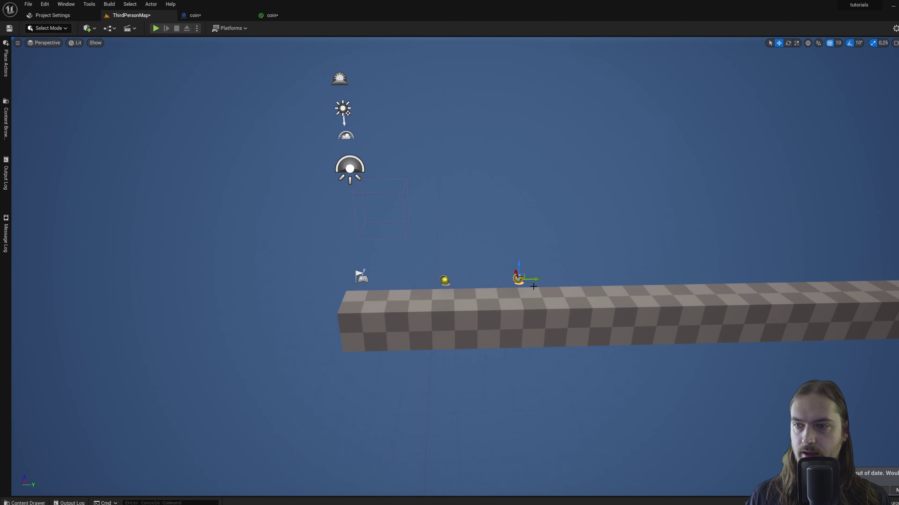
{"action": "right_click_drag", "start_coordinate": [533, 286], "coordinate": [473, 300]}
{"action": "key", "text": "s"}
{"action": "key", "text": "w"}
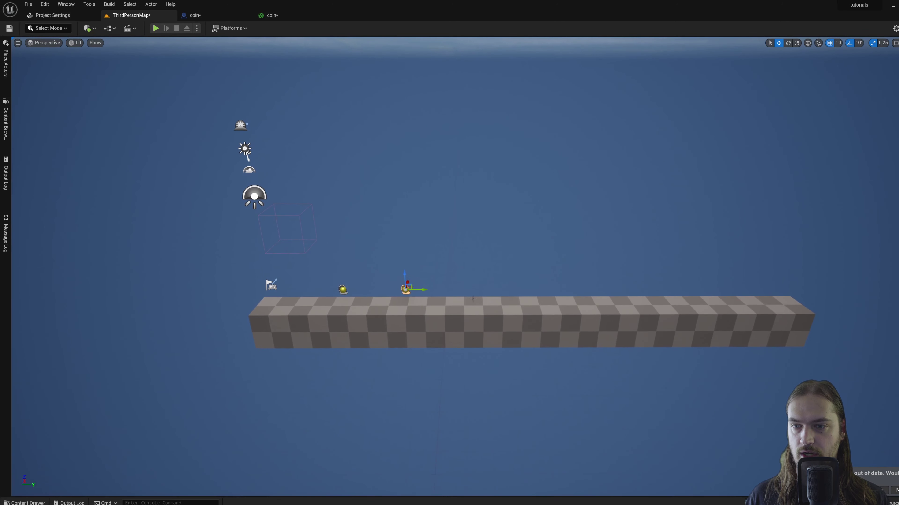
{"action": "left_click_drag", "start_coordinate": [424, 289], "coordinate": [727, 297], "text": "alt"}
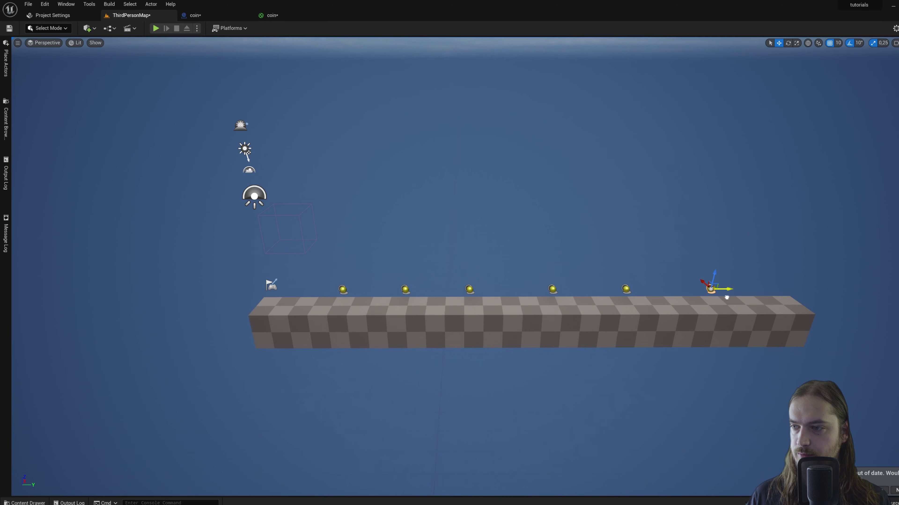
Play the level, run the character back and forth beside the coins on the walkway, and stop the session.
{"action": "right_click_drag", "start_coordinate": [503, 337], "coordinate": [374, 207]}
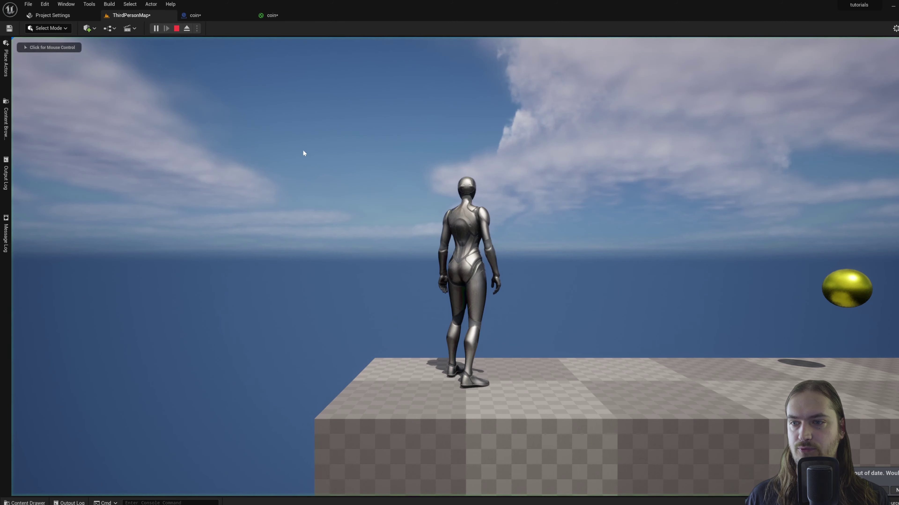
{"action": "left_click", "coordinate": [303, 153]}
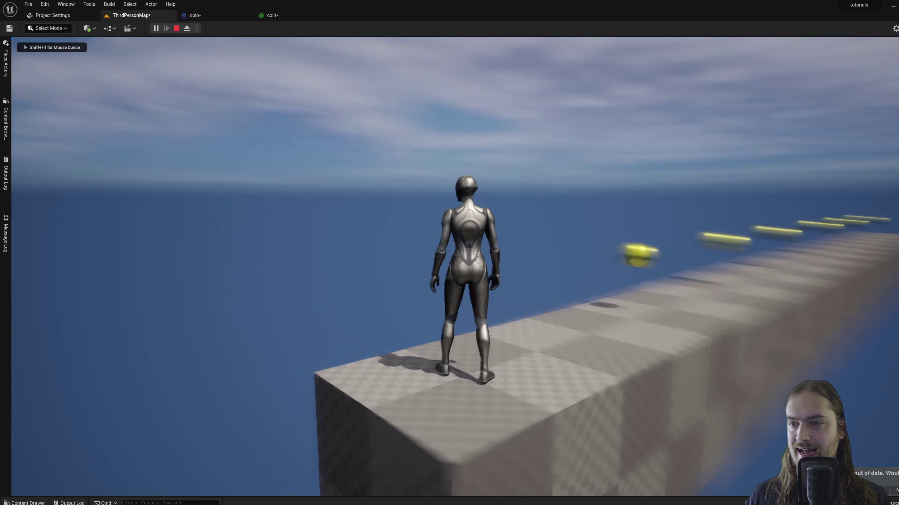
{"action": "key", "text": "w"}
{"action": "key", "text": "a"}
{"action": "key", "text": "d"}
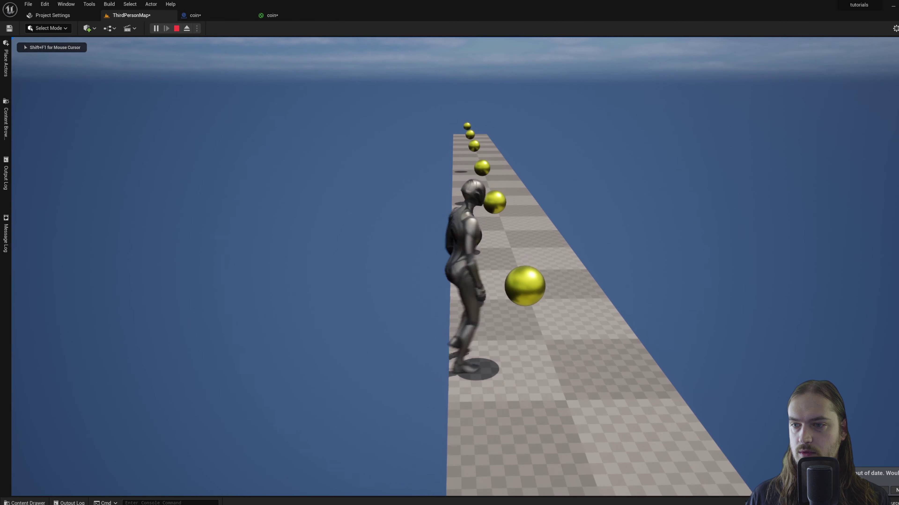
{"action": "key", "text": "w"}
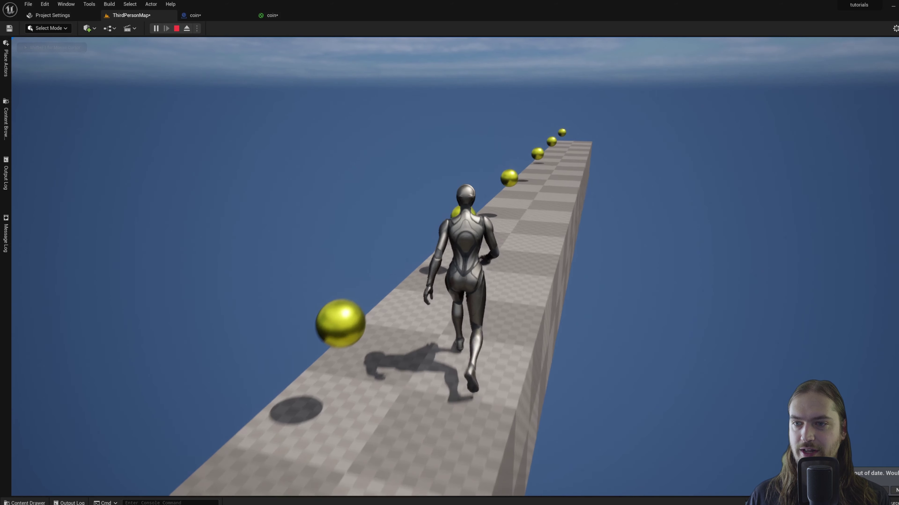
{"action": "key", "text": "s"}
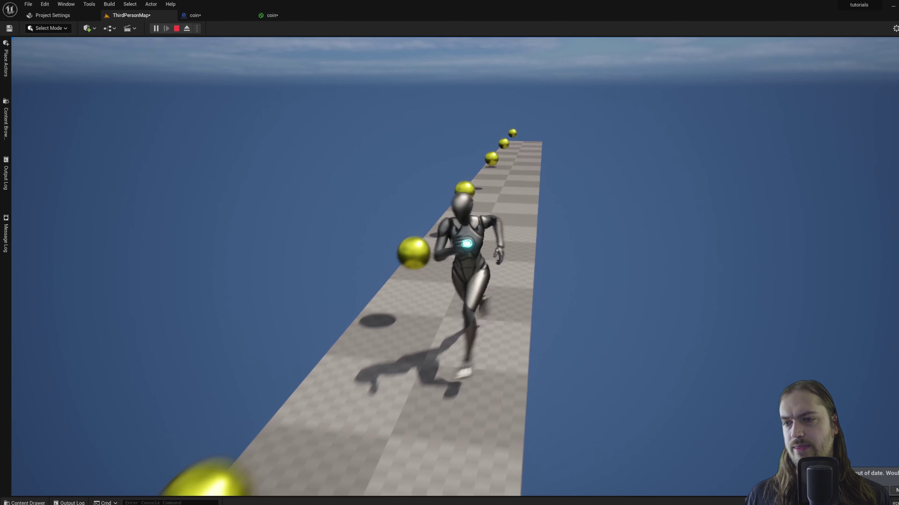
{"action": "key", "text": "s"}
{"action": "key", "text": "w"}
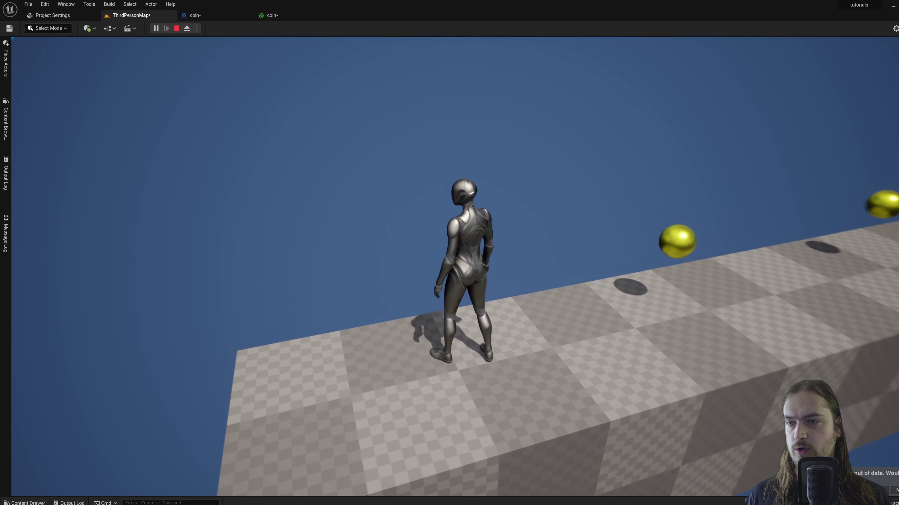
{"action": "key", "text": "s"}
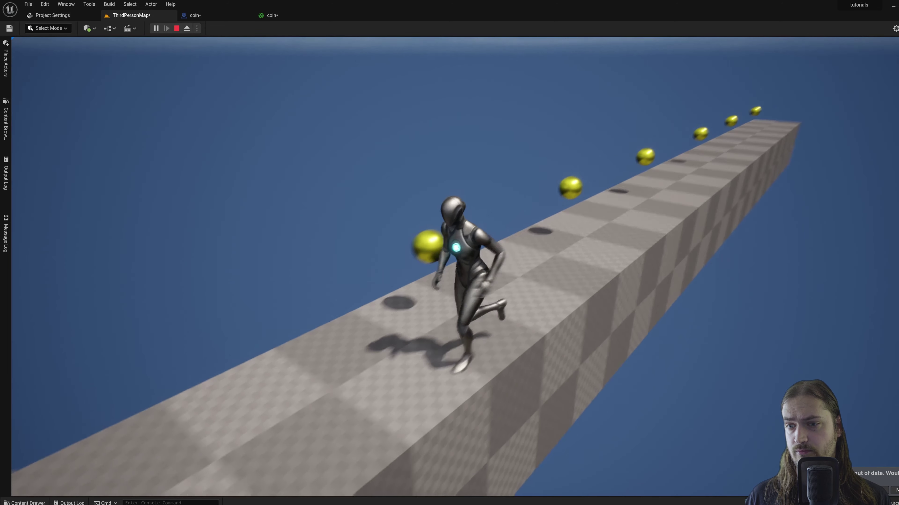
{"action": "key", "text": "a"}
{"action": "key", "text": "w"}
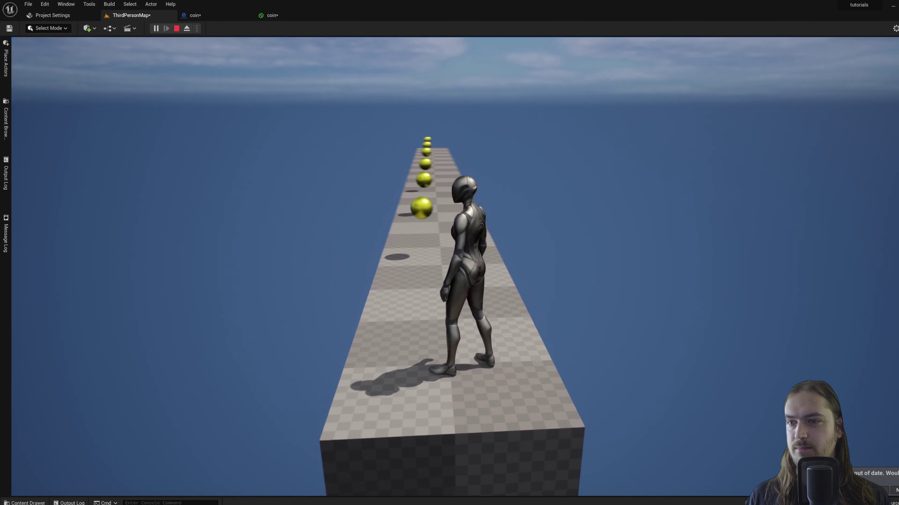
{"action": "key", "text": "w"}
{"action": "key", "text": "w"}
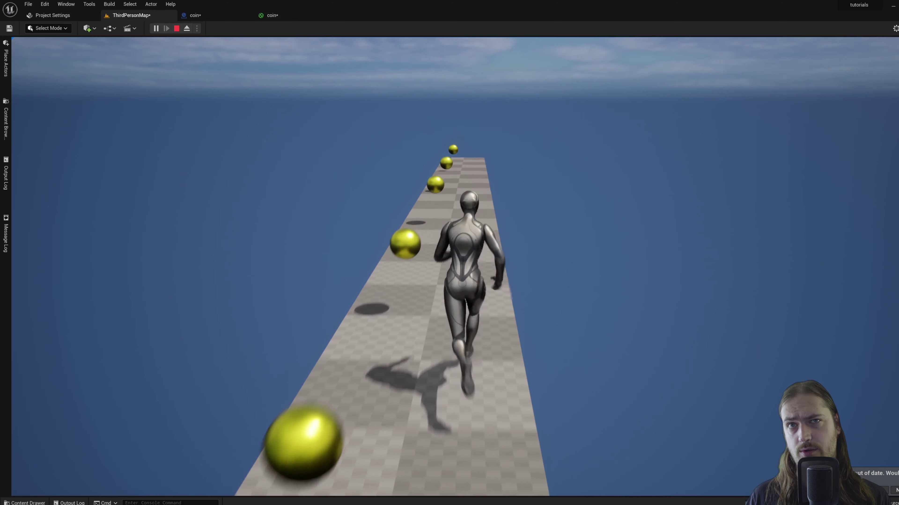
{"action": "key", "text": "a"}
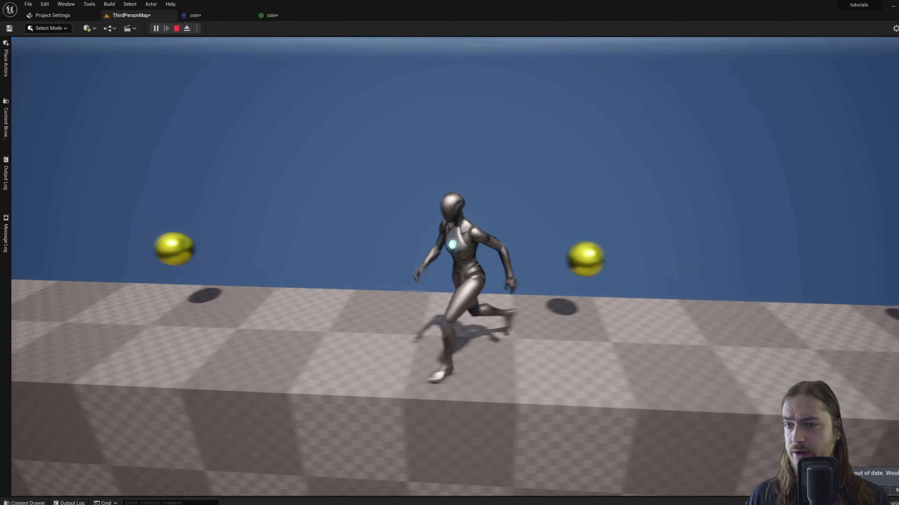
{"action": "key", "text": "Escape"}
Find the Camera Actor among all placeable classes and place one on top of the walkway near the player start.
{"action": "right_click_drag", "start_coordinate": [343, 207], "coordinate": [342, 207]}
{"action": "key", "text": "w"}
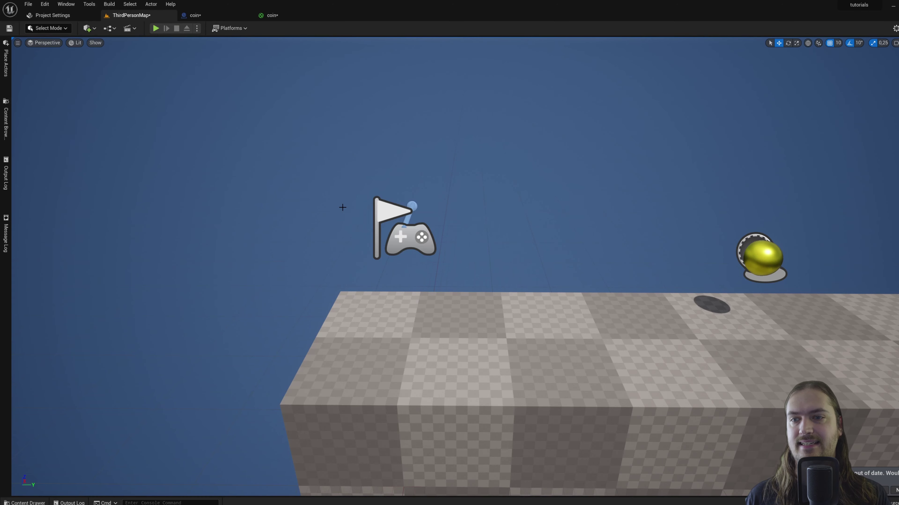
{"action": "key", "text": "s"}
{"action": "right_click_drag", "start_coordinate": [412, 229], "coordinate": [205, 82]}
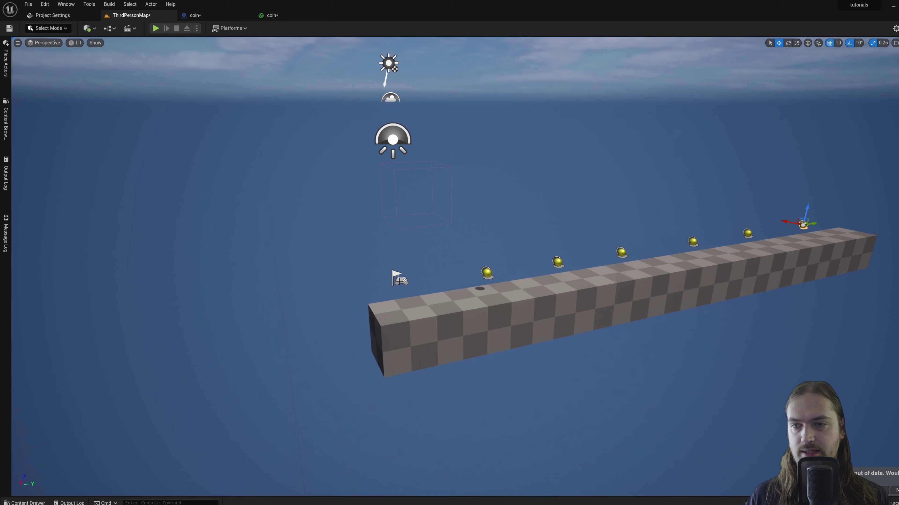
{"action": "left_click", "coordinate": [400, 281]}
{"action": "key", "text": "ctrl+space"}
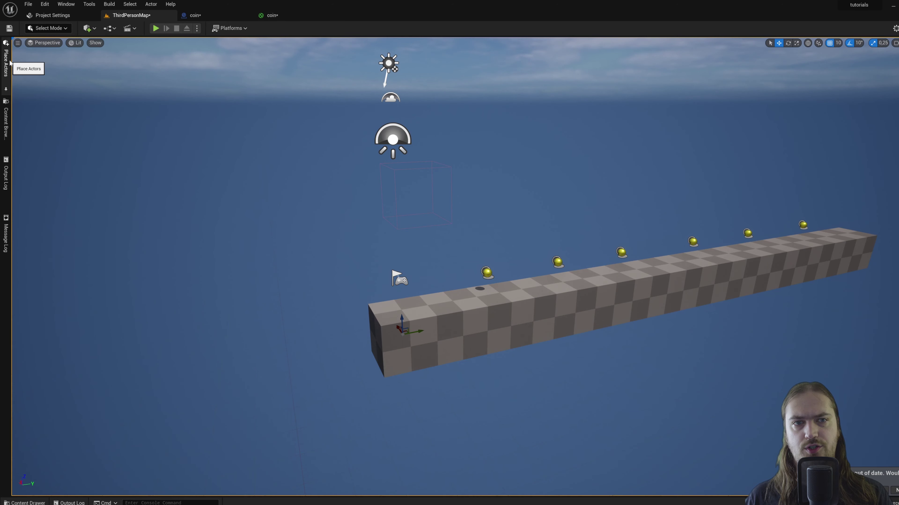
{"action": "left_click", "coordinate": [7, 63]}
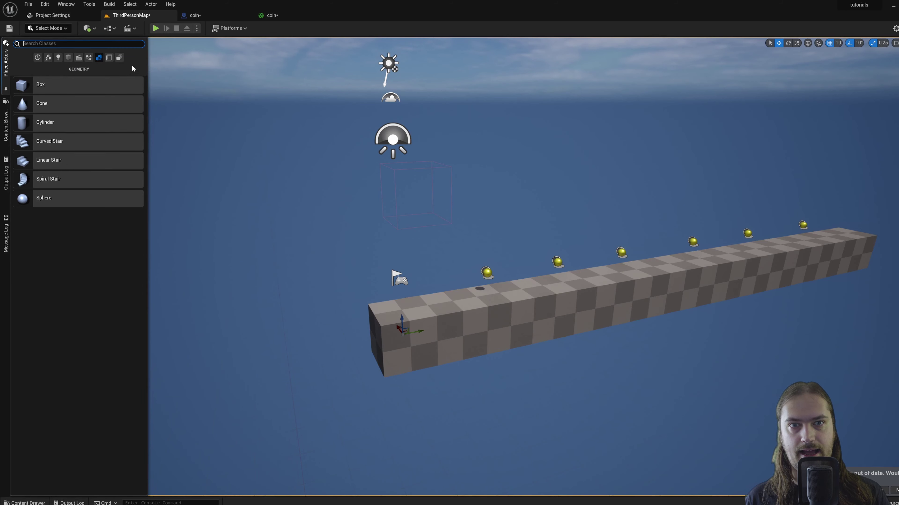
{"action": "left_click", "coordinate": [119, 57]}
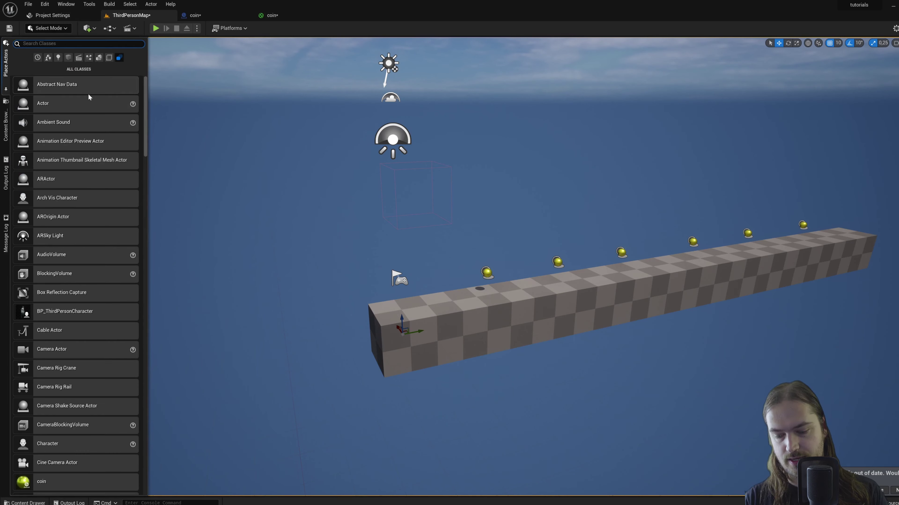
{"action": "type", "text": "camera"}
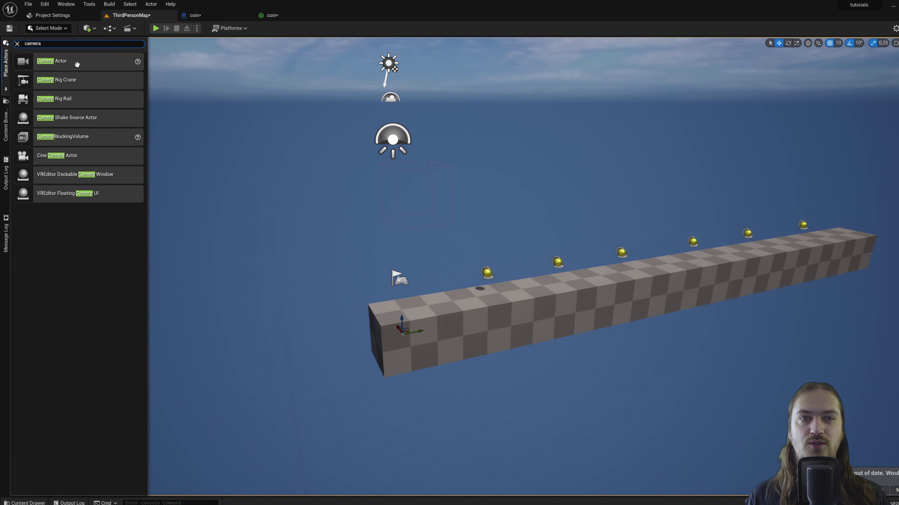
{"action": "left_click_drag", "start_coordinate": [77, 64], "coordinate": [431, 309]}
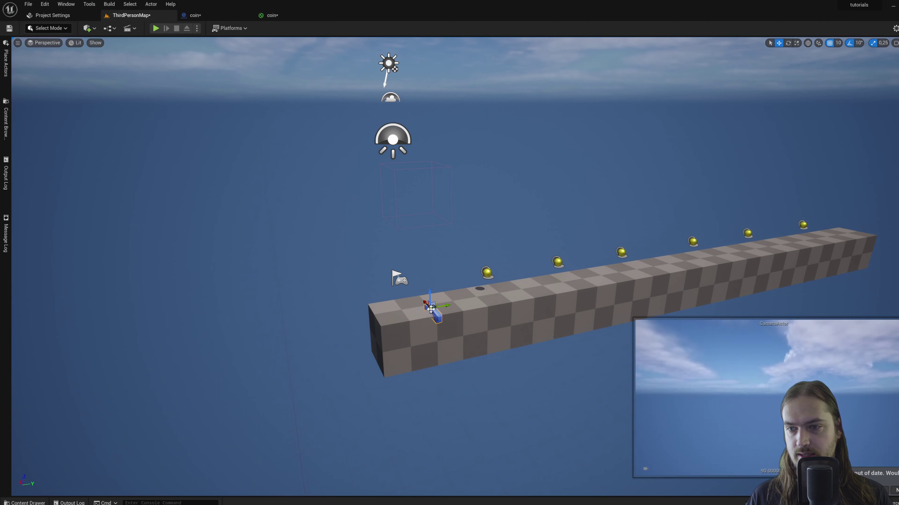
Move the camera actor along its X axis off the walkway so that it views the walkway from the side.
{"action": "right_click_drag", "start_coordinate": [562, 367], "coordinate": [672, 421]}
{"action": "key", "text": "a"}
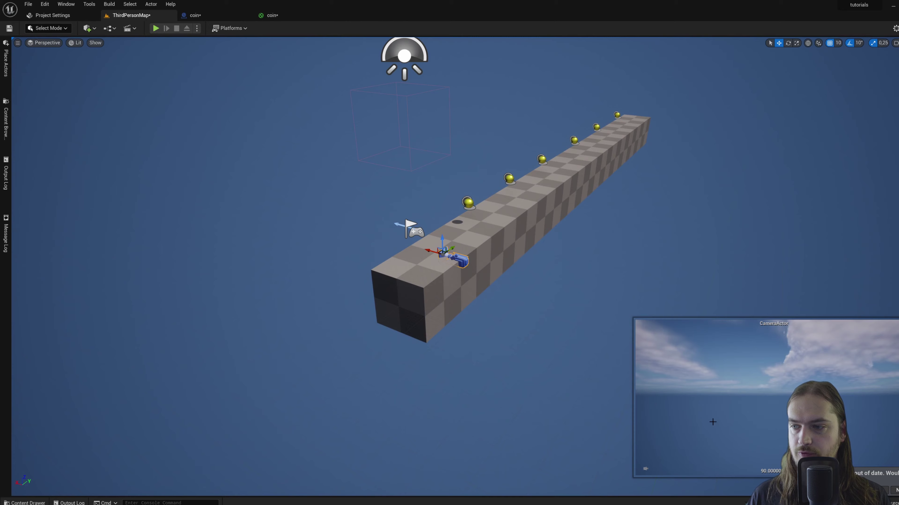
{"action": "left_click_drag", "start_coordinate": [426, 250], "coordinate": [589, 226]}
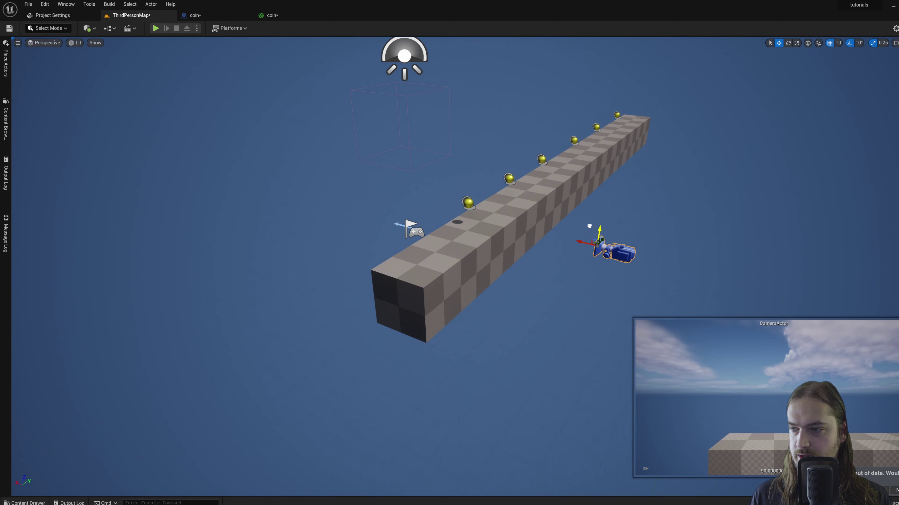
Play the level to check which camera view is used, stop the session, and focus on the camera actor.
{"action": "left_click", "coordinate": [156, 28]}
{"action": "left_click", "coordinate": [408, 194]}
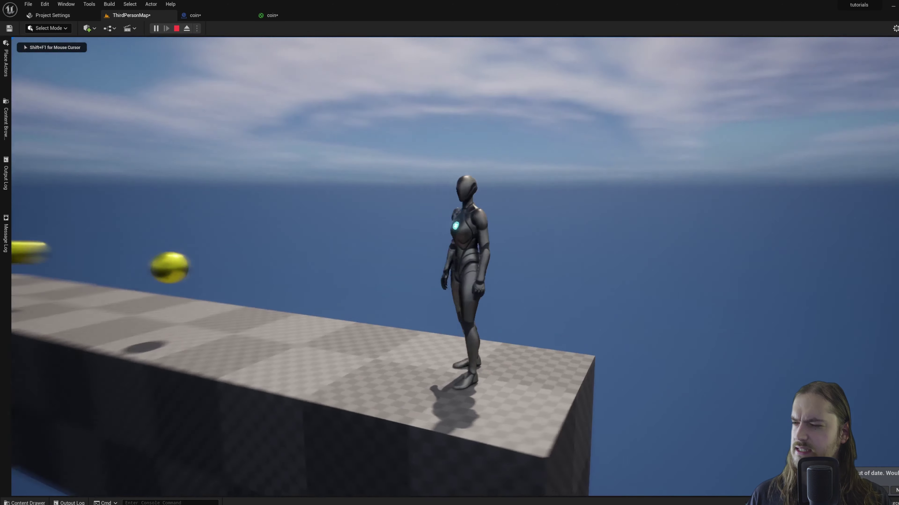
{"action": "key", "text": "Escape"}
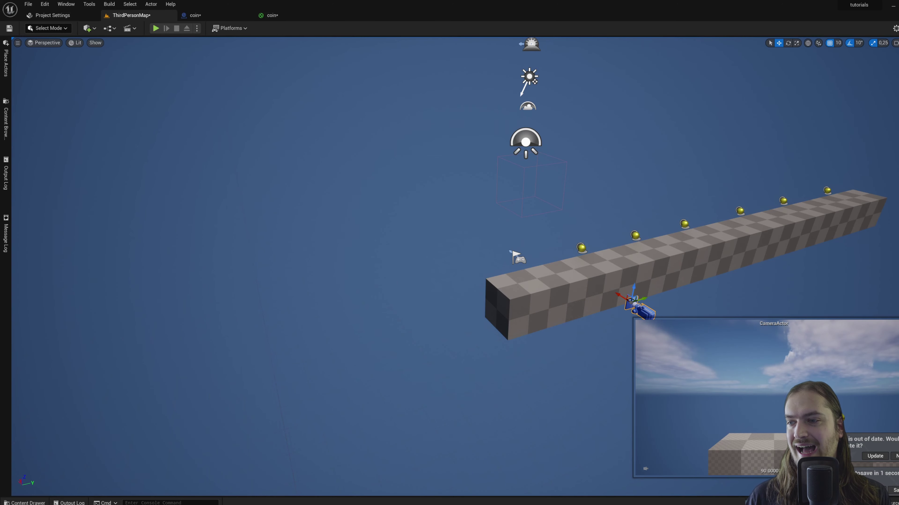
{"action": "key", "text": "f"}
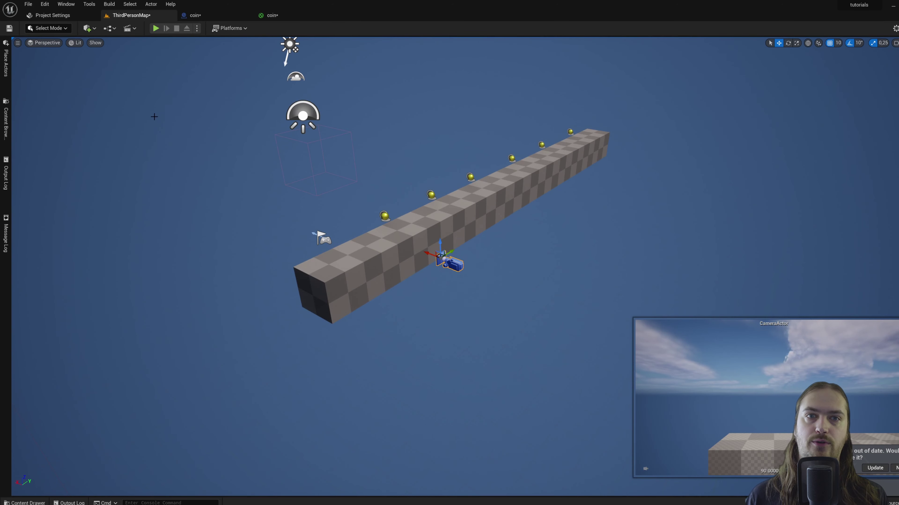
Open the Level Blueprint of ThirdPersonMap and create a reference to the CameraActor in its Event Graph.
{"action": "left_click", "coordinate": [110, 29]}
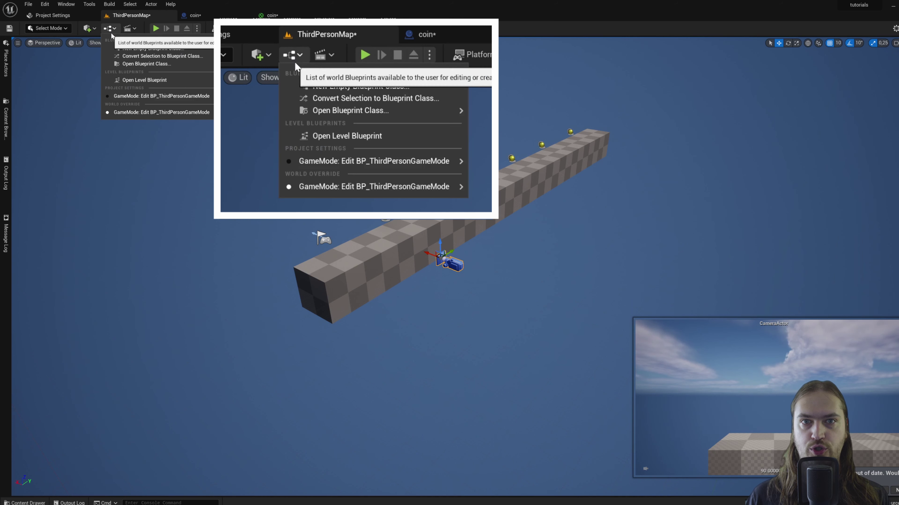
{"action": "left_click", "coordinate": [148, 81]}
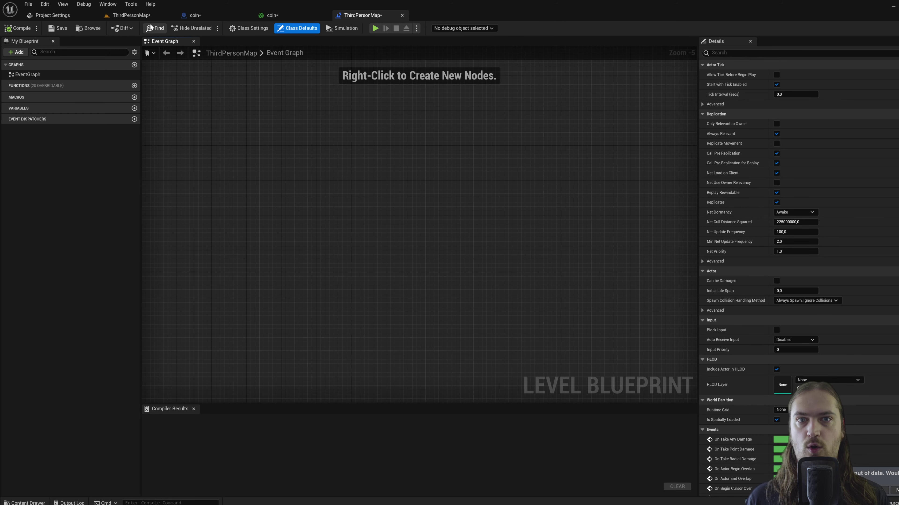
{"action": "left_click", "coordinate": [131, 15]}
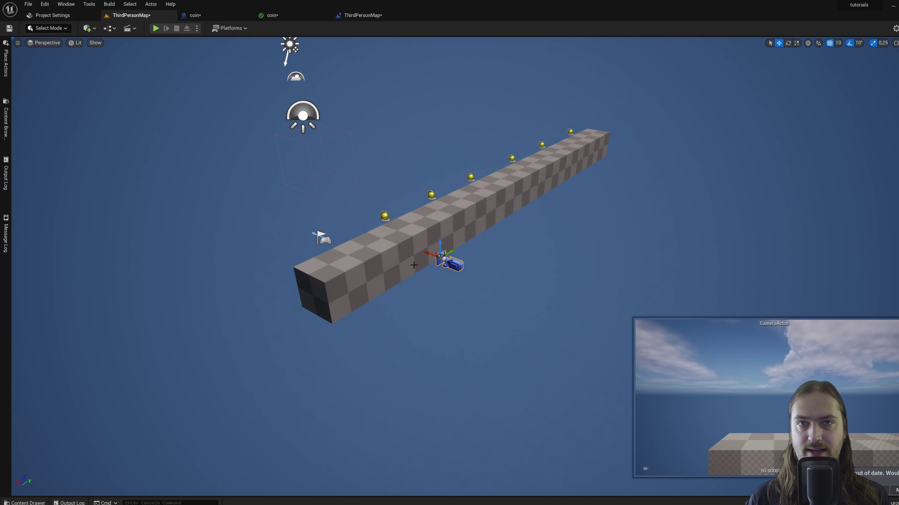
{"action": "left_click", "coordinate": [349, 15]}
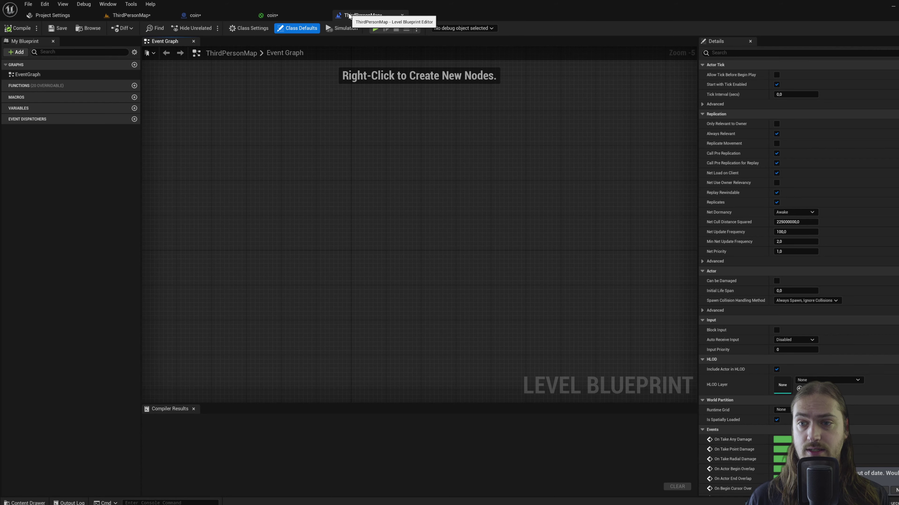
{"action": "right_click", "coordinate": [319, 170]}
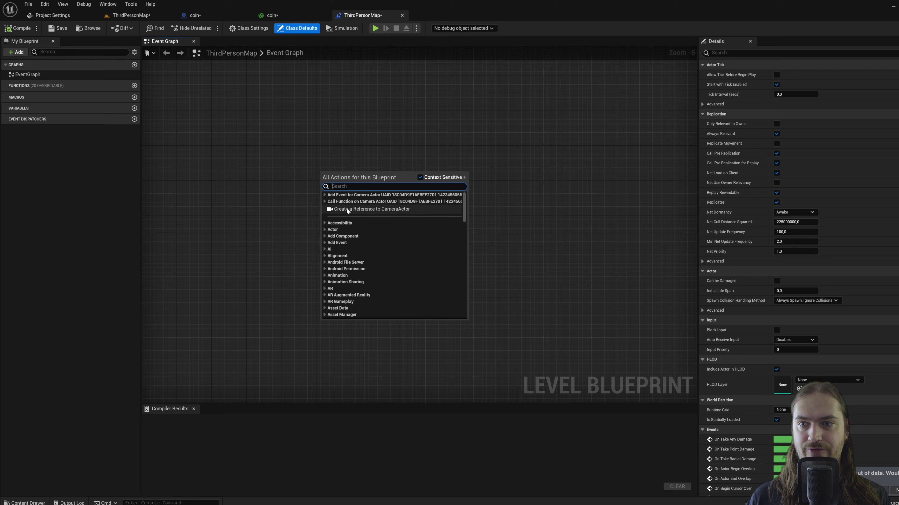
{"action": "left_click", "coordinate": [399, 209]}
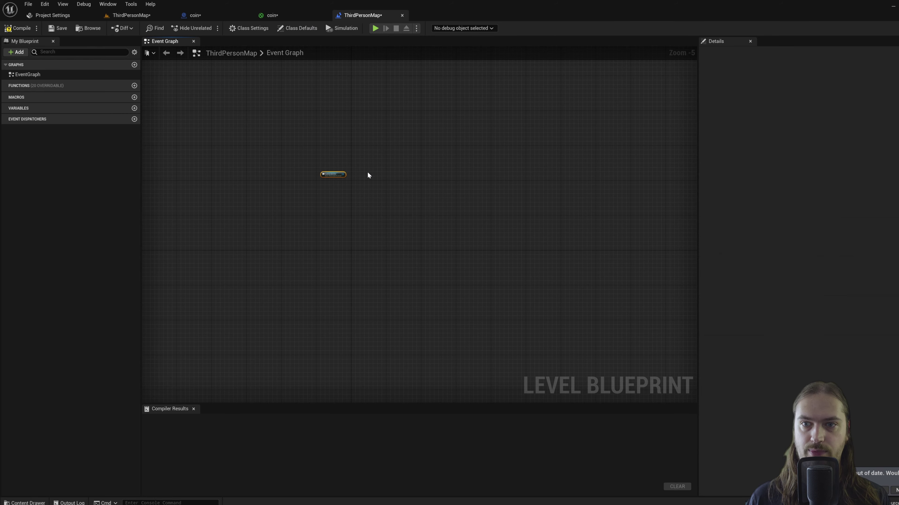
{"action": "scroll", "coordinate": [341, 178], "scroll_direction": "up", "scroll_amount": 5}
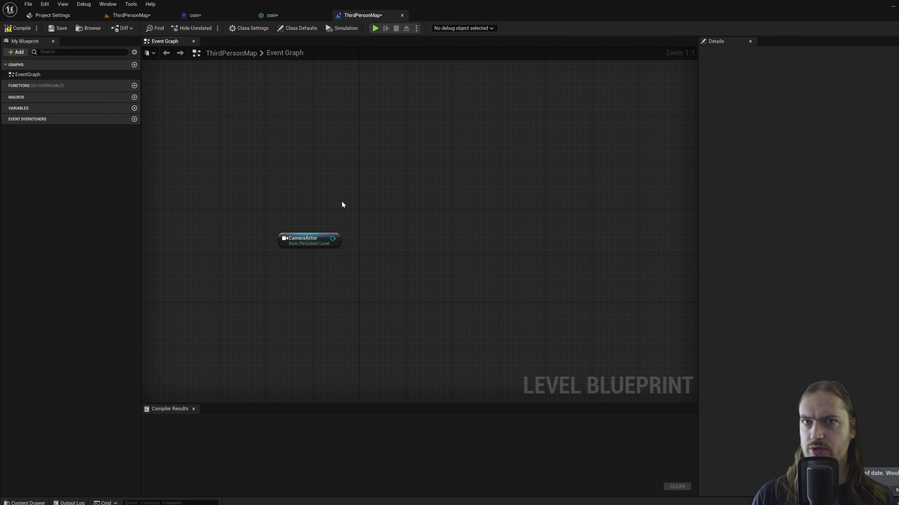
Add an Event BeginPlay node and position it above the CameraActor reference.
{"action": "right_click", "coordinate": [301, 175]}
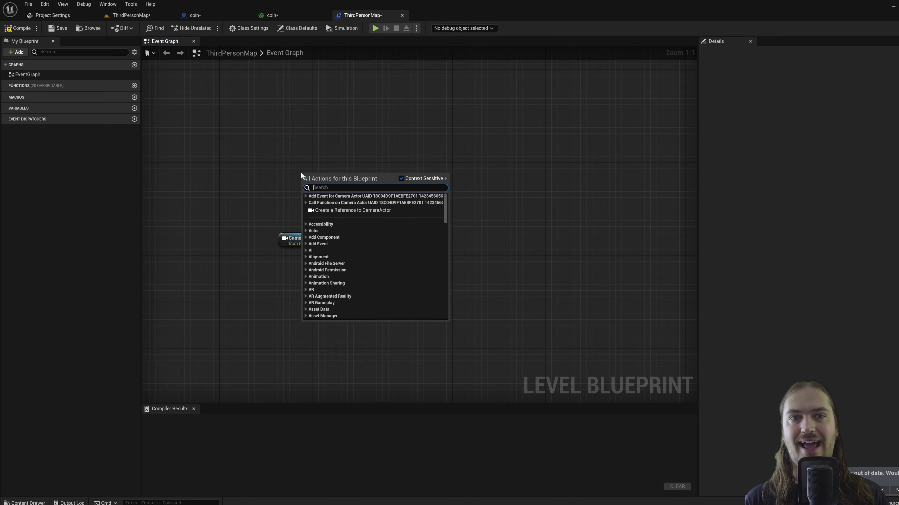
{"action": "type", "text": "begin"}
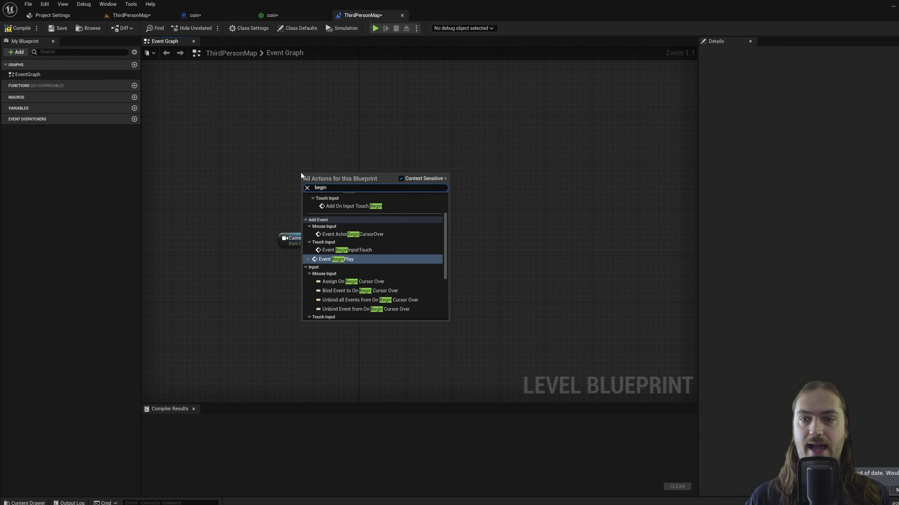
{"action": "left_click", "coordinate": [348, 259]}
{"action": "left_click_drag", "start_coordinate": [331, 183], "coordinate": [301, 172]}
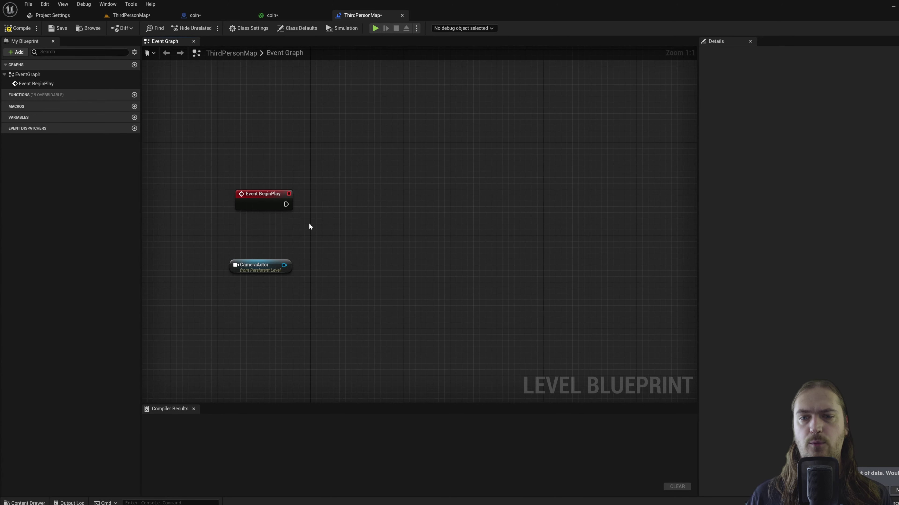
Add a Set View Target with Blend node with Context Sensitive turned off, and connect Event BeginPlay to its execution input.
{"action": "right_click", "coordinate": [337, 249]}
{"action": "type", "text": "se"}
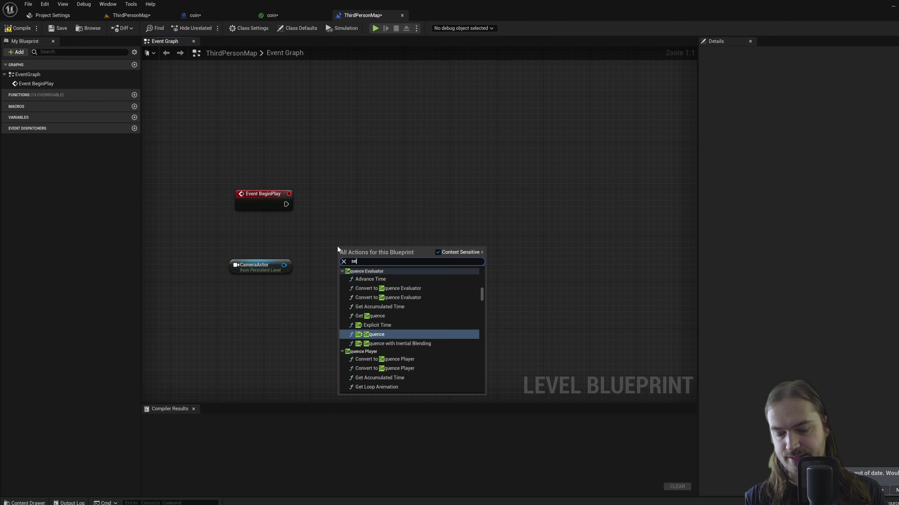
{"action": "type", "text": "t view target"}
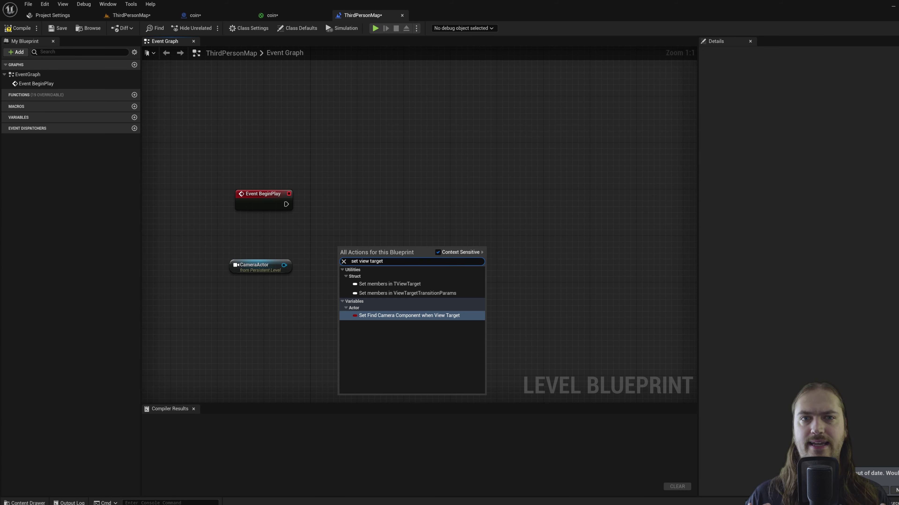
{"action": "left_click", "coordinate": [438, 252]}
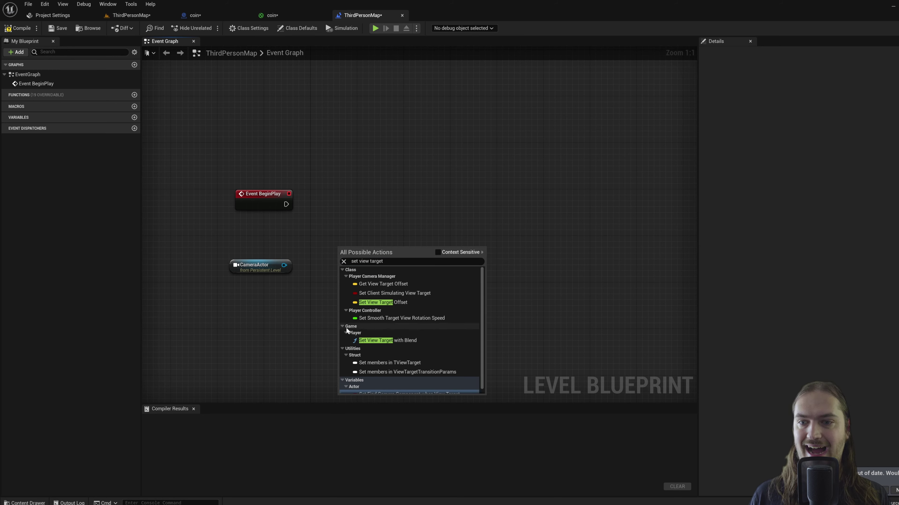
{"action": "left_click", "coordinate": [398, 342]}
{"action": "left_click_drag", "start_coordinate": [395, 272], "coordinate": [400, 200]}
{"action": "left_click_drag", "start_coordinate": [290, 204], "coordinate": [352, 203]}
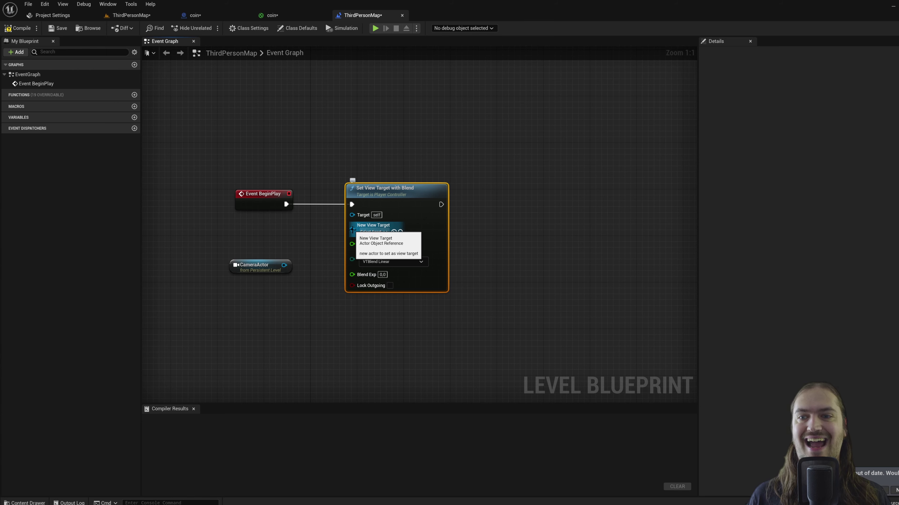
Connect the CameraActor reference to New View Target and spread the BeginPlay and CameraActor nodes apart.
{"action": "left_click_drag", "start_coordinate": [272, 265], "coordinate": [351, 227]}
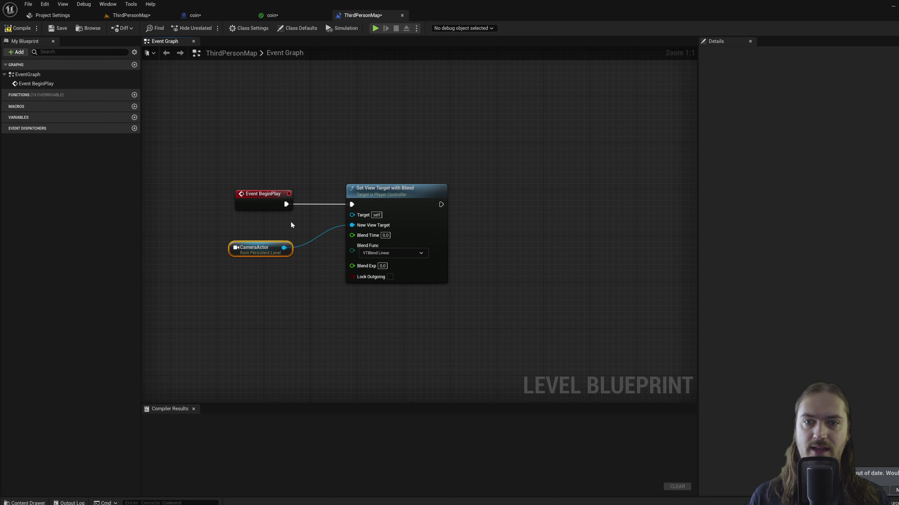
{"action": "left_click_drag", "start_coordinate": [273, 202], "coordinate": [261, 184]}
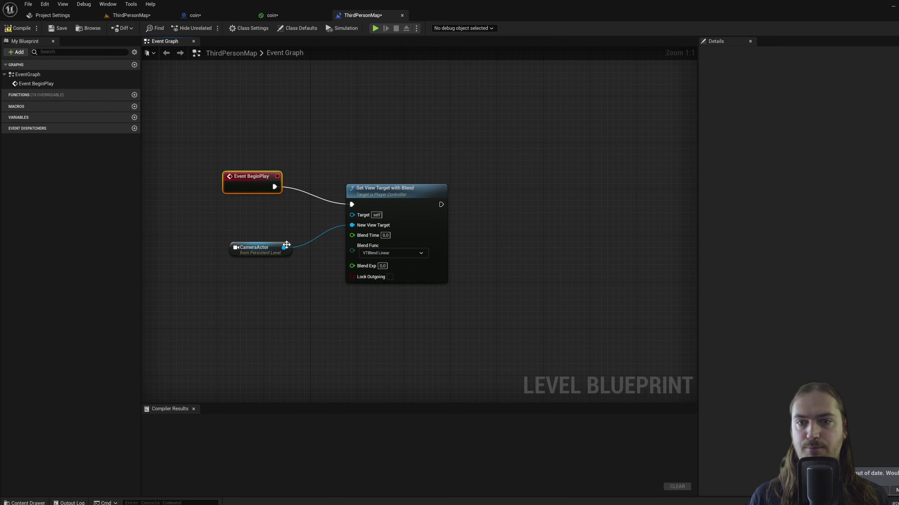
{"action": "left_click_drag", "start_coordinate": [282, 252], "coordinate": [271, 258]}
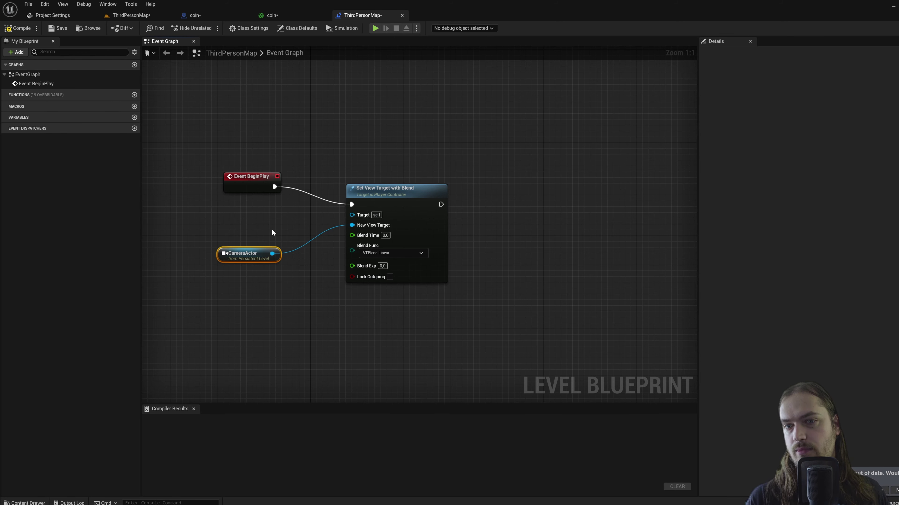
Add a Get Player Controller node between the two source nodes and connect its Return Value to Target.
{"action": "right_click", "coordinate": [285, 154]}
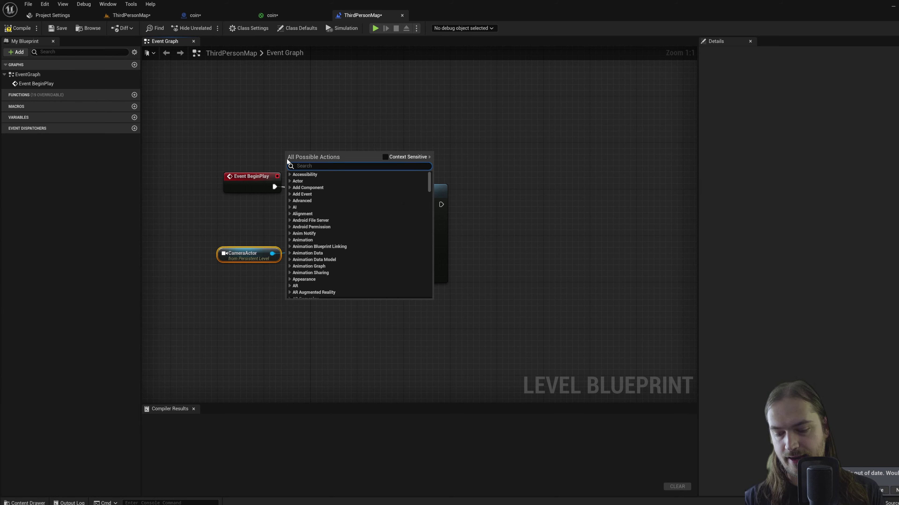
{"action": "type", "text": "get player con"}
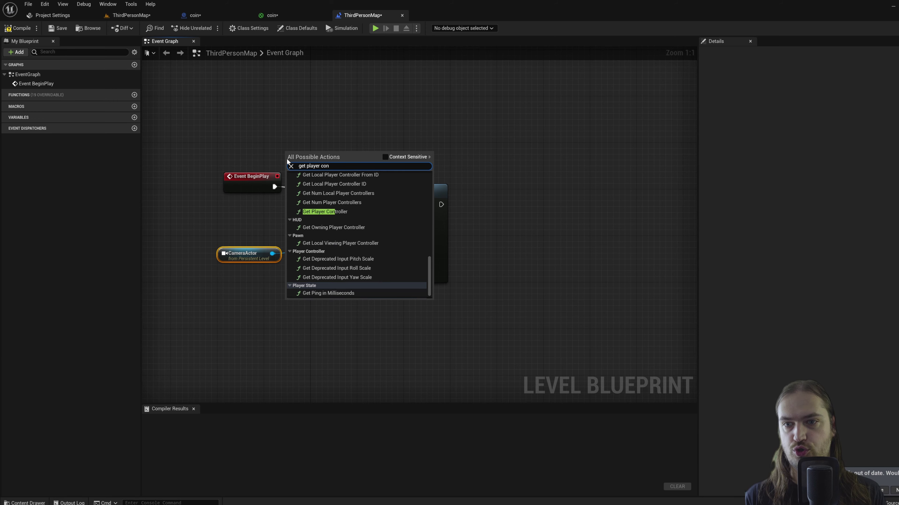
{"action": "key", "text": "Return"}
{"action": "left_click_drag", "start_coordinate": [338, 156], "coordinate": [286, 217]}
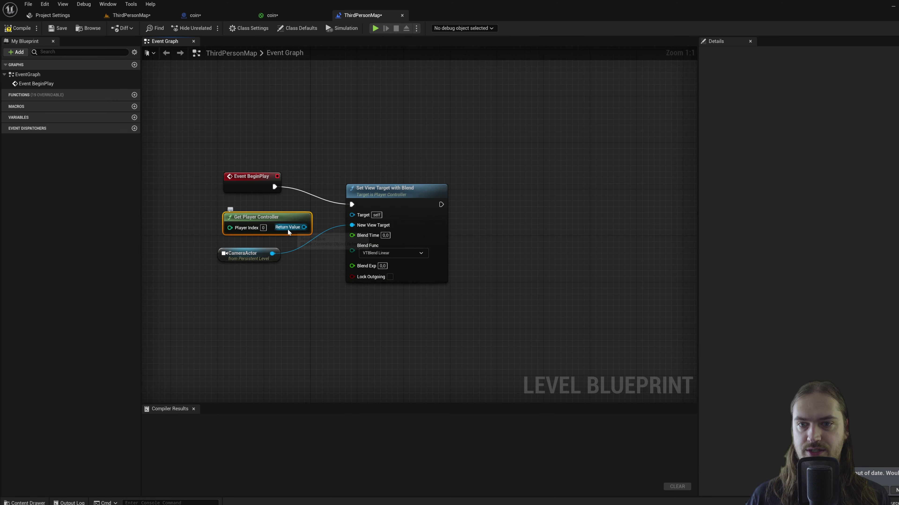
{"action": "left_click_drag", "start_coordinate": [298, 230], "coordinate": [353, 215]}
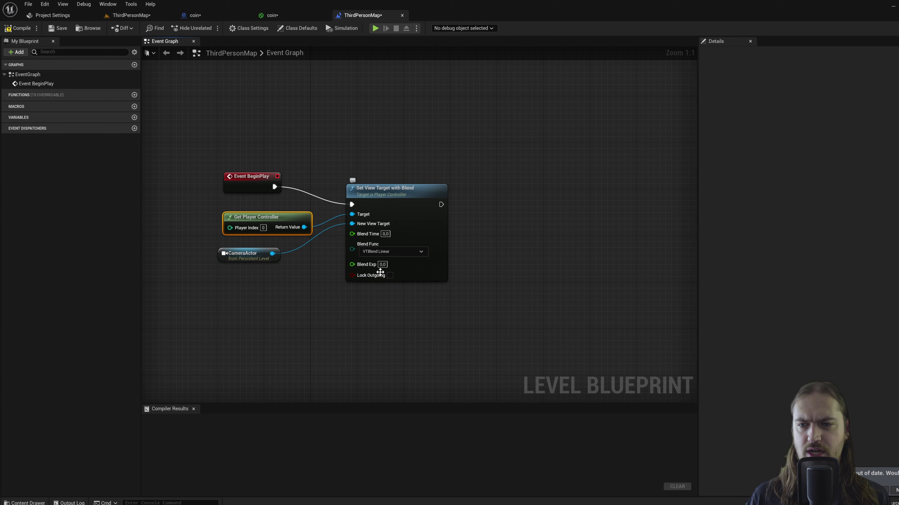
Compile the Level Blueprint and play-test the level, running the character back and forth past the first coin.
{"action": "left_click", "coordinate": [20, 29]}
{"action": "left_click", "coordinate": [133, 15]}
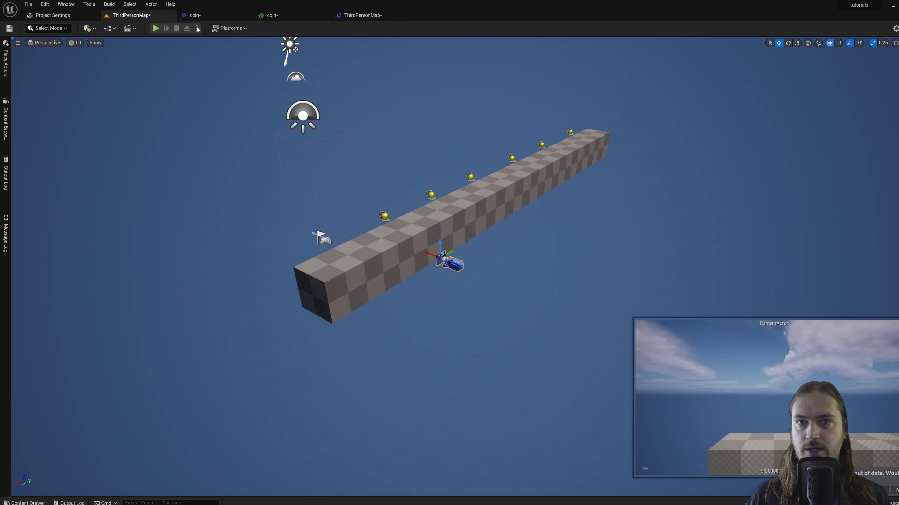
{"action": "left_click", "coordinate": [155, 29]}
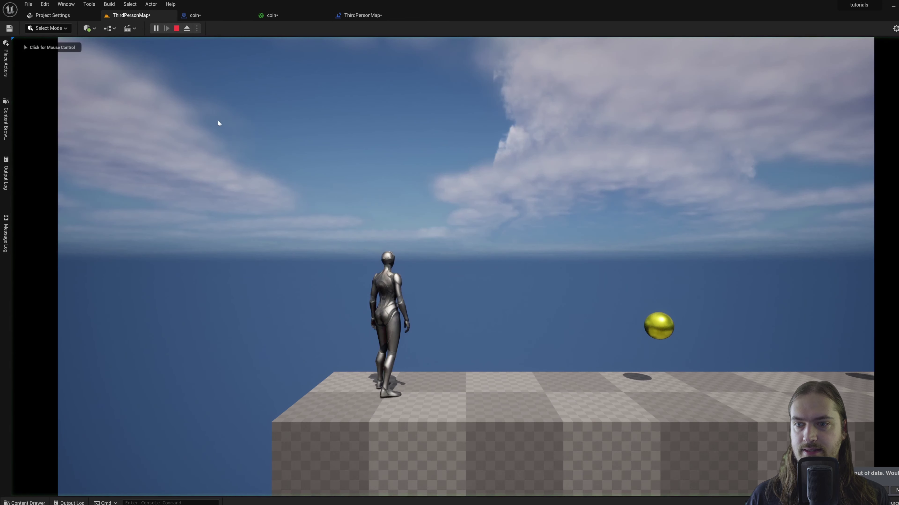
{"action": "key", "text": "d"}
{"action": "key", "text": "d"}
{"action": "key", "text": "a"}
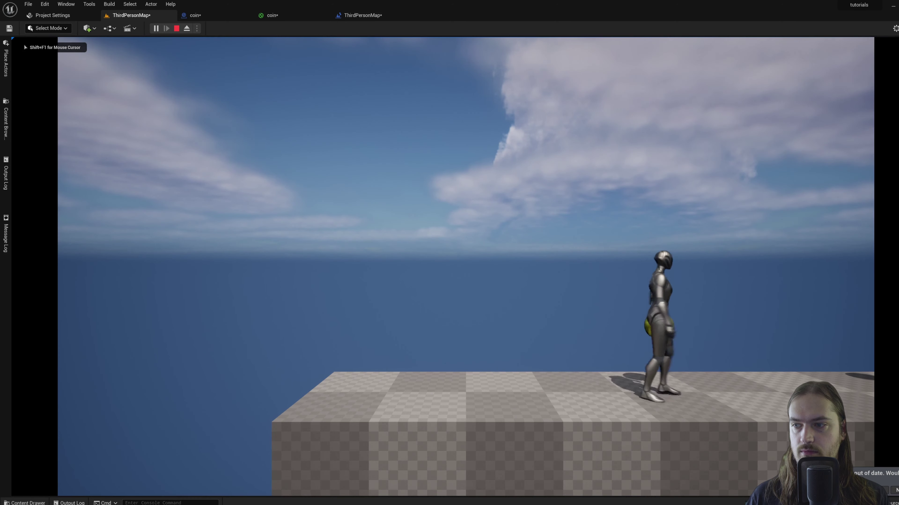
{"action": "key", "text": "d"}
{"action": "key", "text": "d"}
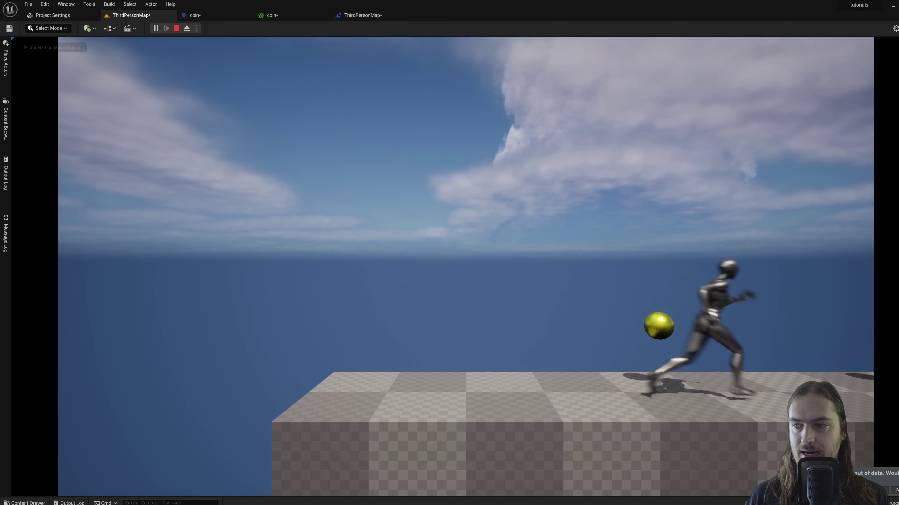
{"action": "key", "text": "d"}
{"action": "key", "text": "a"}
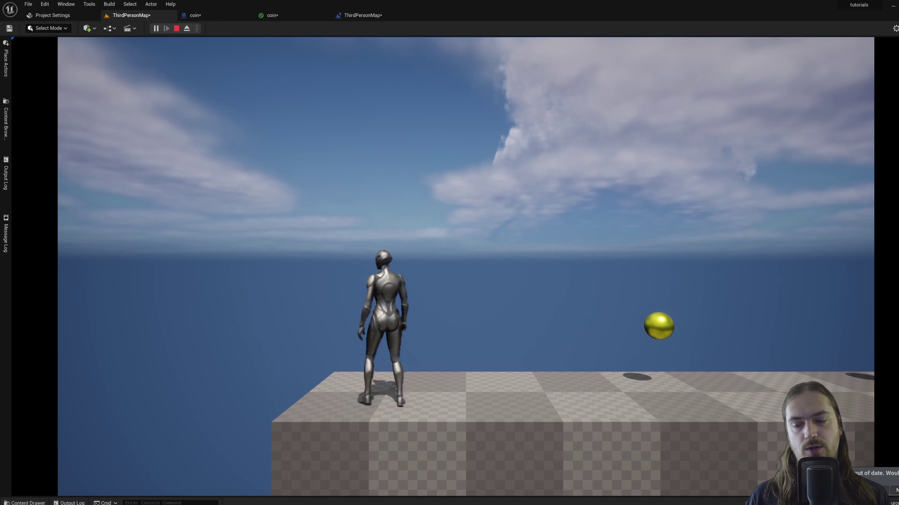
{"action": "key", "text": "d"}
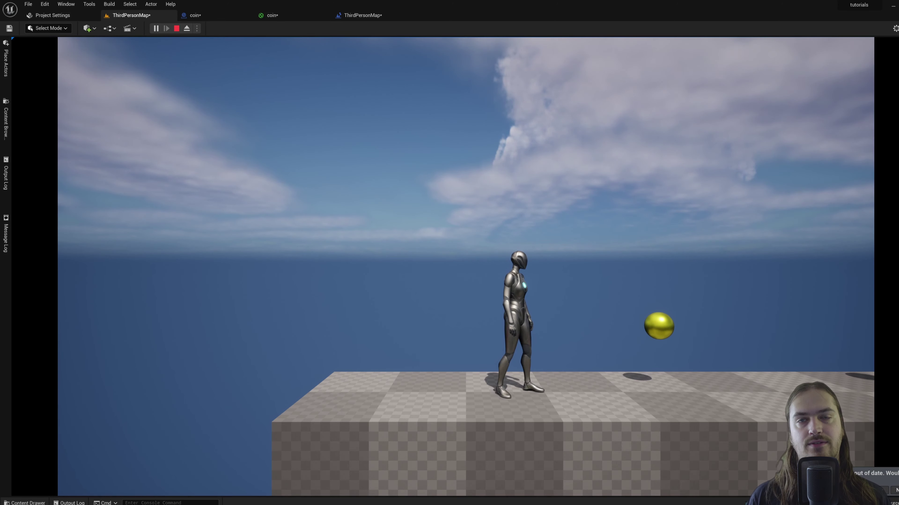
{"action": "key", "text": "Escape"}
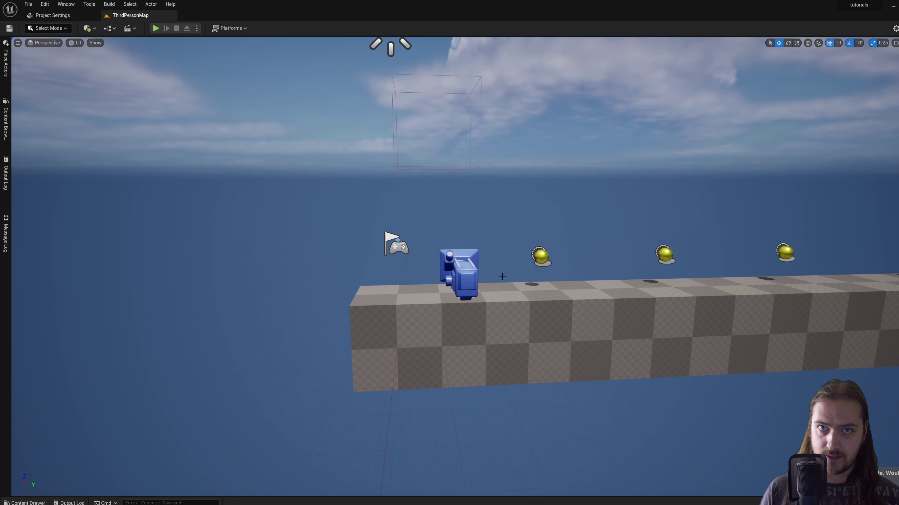
Play-test the level again, running the character along the walkway and out of the fixed camera's view.
{"action": "left_click", "coordinate": [156, 28]}
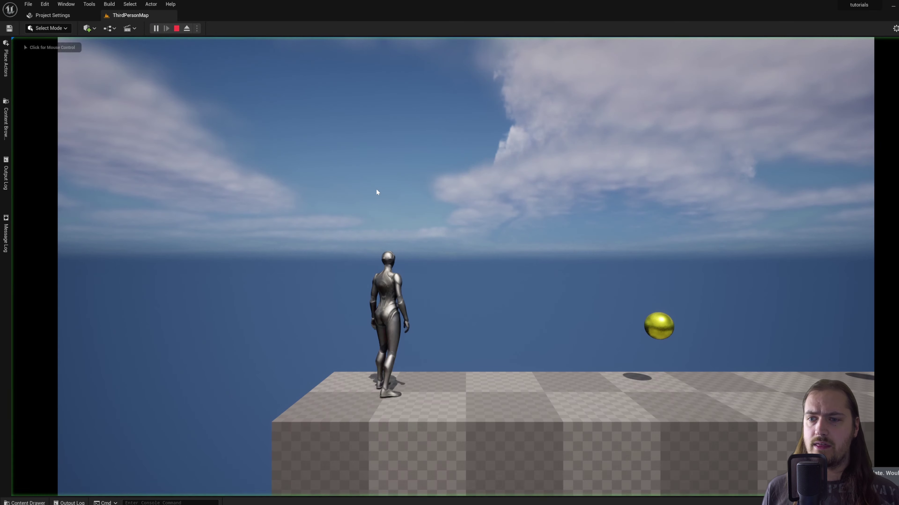
{"action": "left_click", "coordinate": [377, 192]}
{"action": "key", "text": "d"}
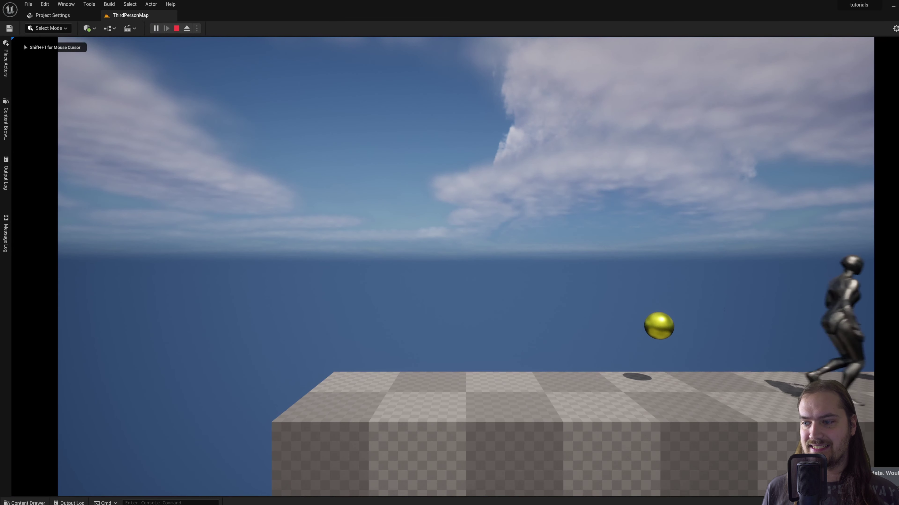
{"action": "key", "text": "a"}
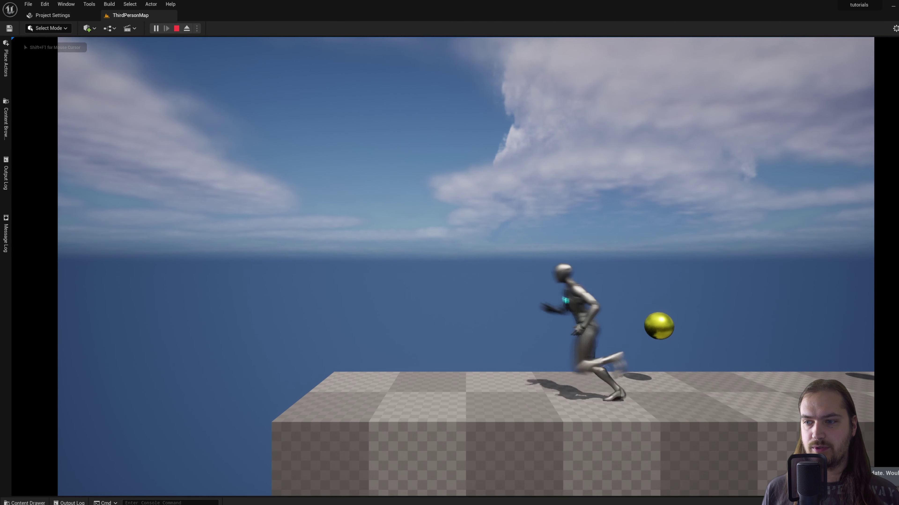
{"action": "key", "text": "w"}
{"action": "key", "text": "d"}
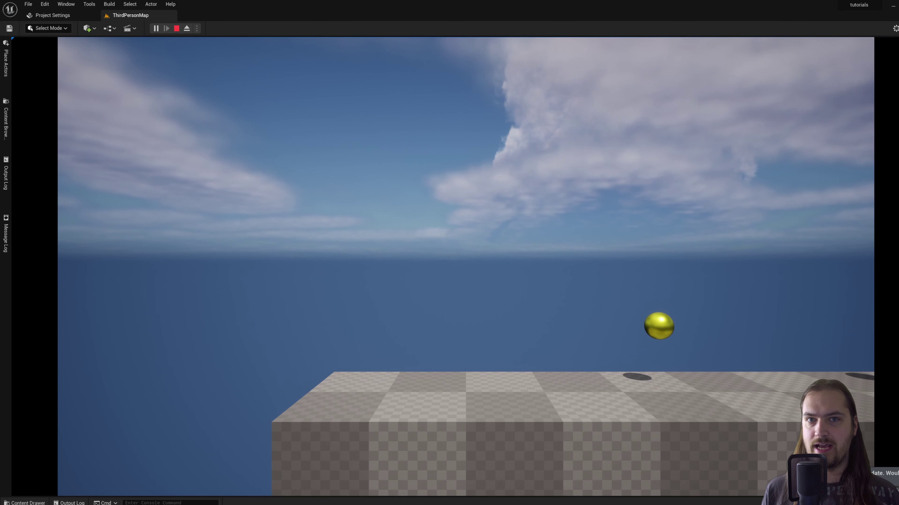
{"action": "key", "text": "Escape"}
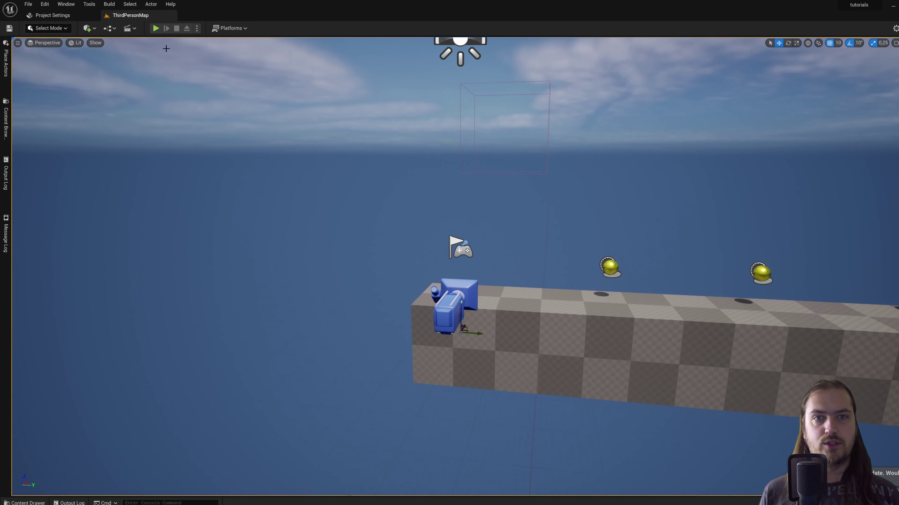
Reopen the Level Blueprint and shift the Event BeginPlay node slightly up and away from the Get Player Controller node.
{"action": "left_click", "coordinate": [110, 29]}
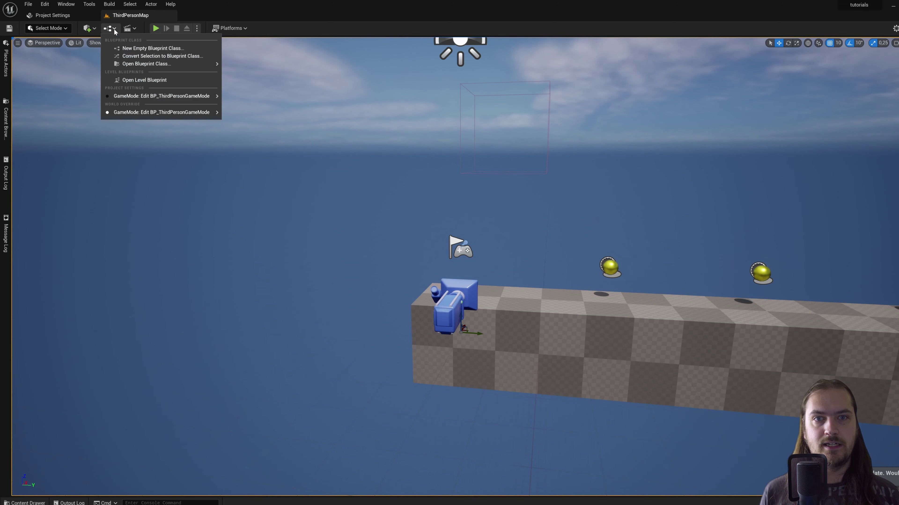
{"action": "left_click", "coordinate": [149, 80]}
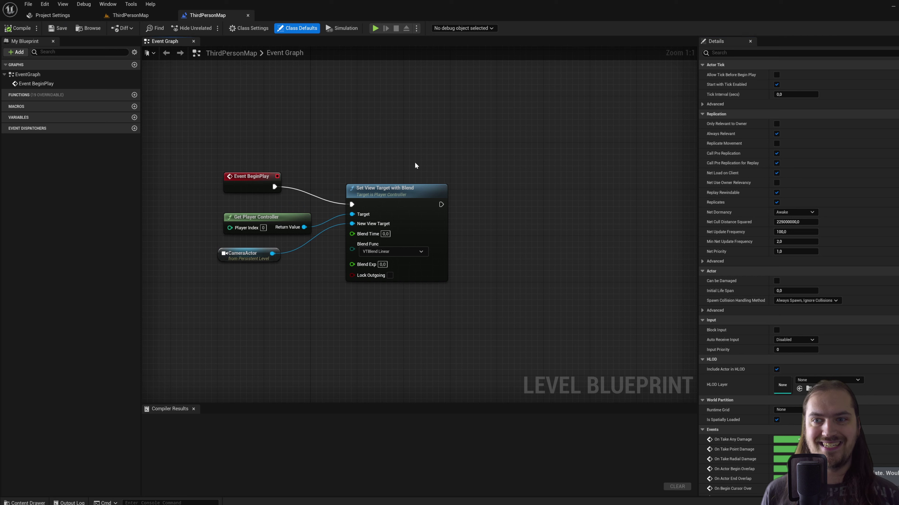
{"action": "left_click_drag", "start_coordinate": [415, 166], "coordinate": [218, 283]}
{"action": "left_click", "coordinate": [267, 174]}
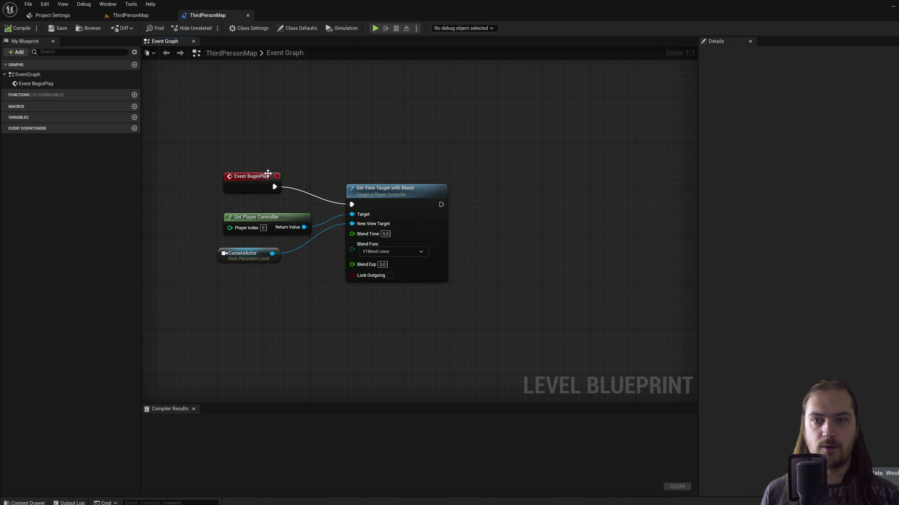
{"action": "left_click_drag", "start_coordinate": [267, 174], "coordinate": [262, 168]}
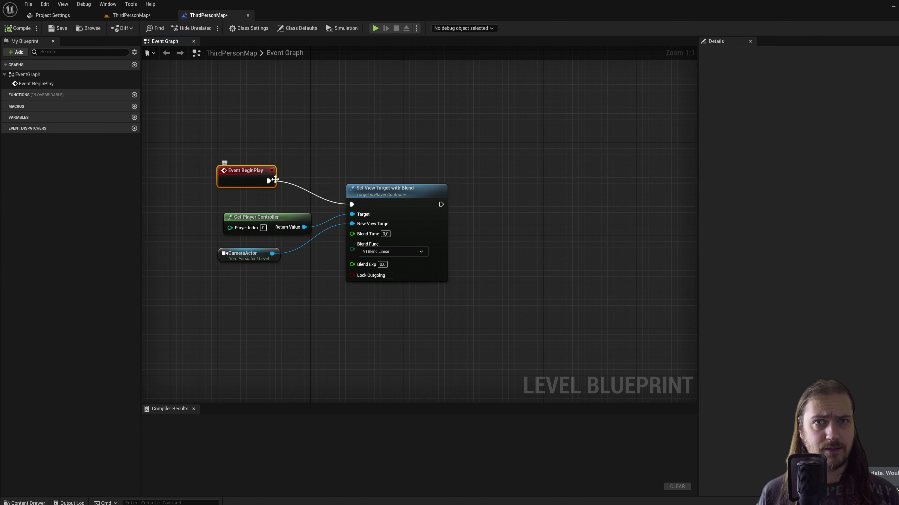
{"action": "right_click_drag", "start_coordinate": [275, 180], "coordinate": [300, 189]}
{"action": "left_click_drag", "start_coordinate": [453, 135], "coordinate": [267, 293]}
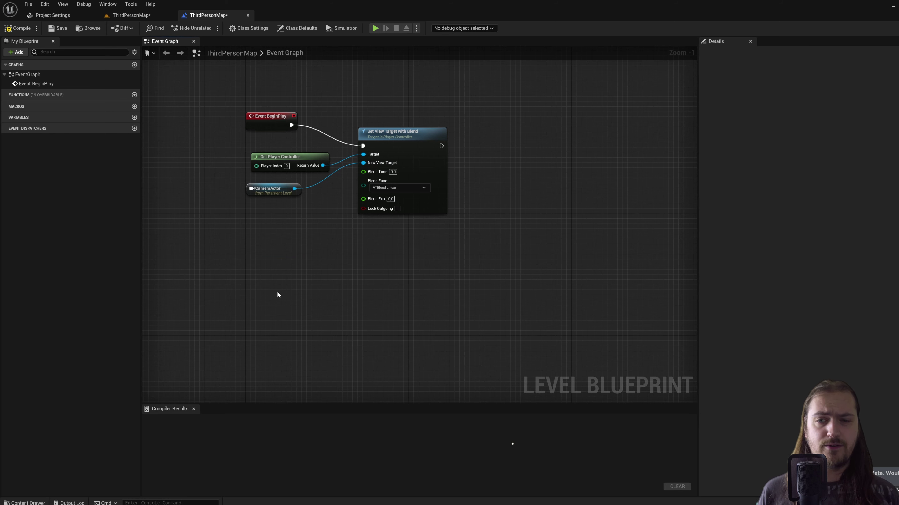
Add an Event Tick node in the empty graph area below the BeginPlay camera setup.
{"action": "right_click", "coordinate": [277, 294]}
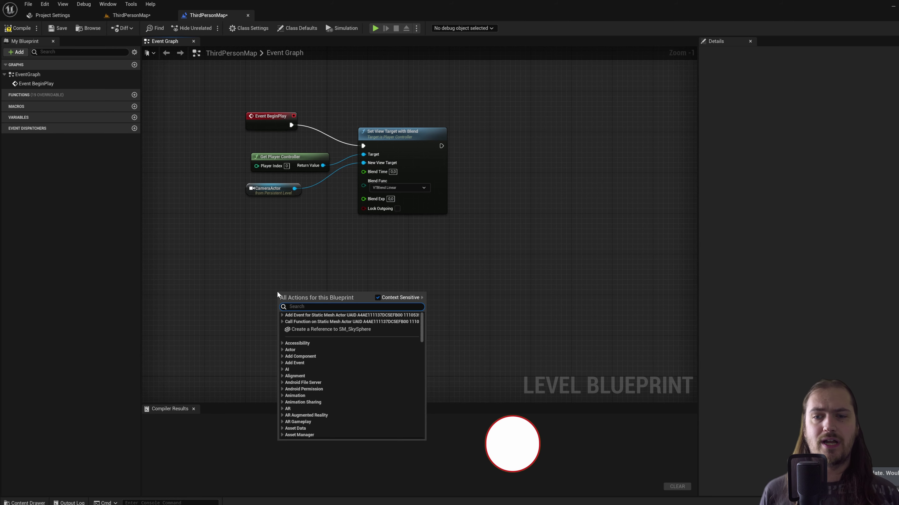
{"action": "type", "text": "event tick"}
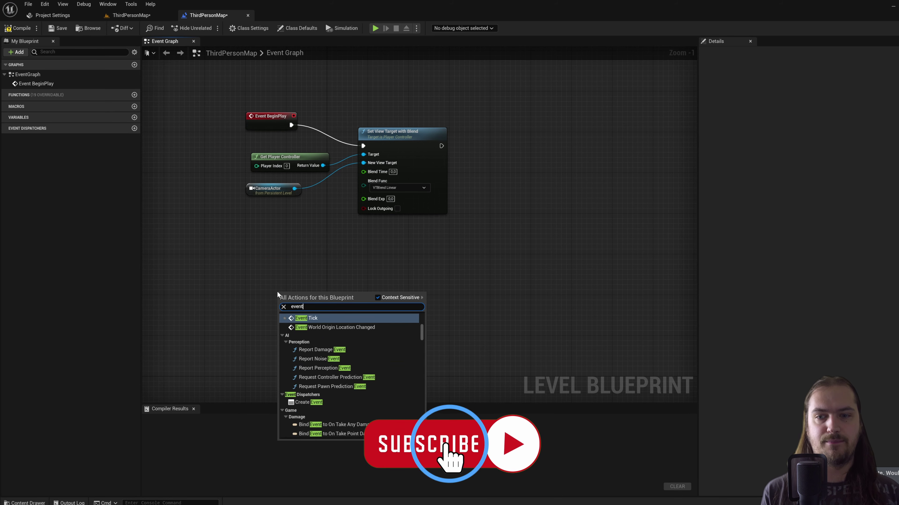
{"action": "key", "text": "Return"}
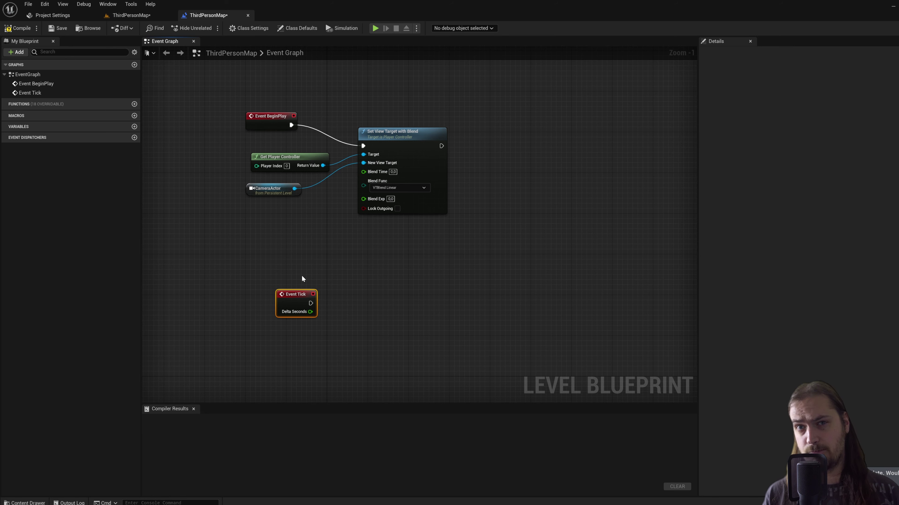
{"action": "right_click_drag", "start_coordinate": [302, 279], "coordinate": [294, 278]}
{"action": "left_click", "coordinate": [295, 215]}
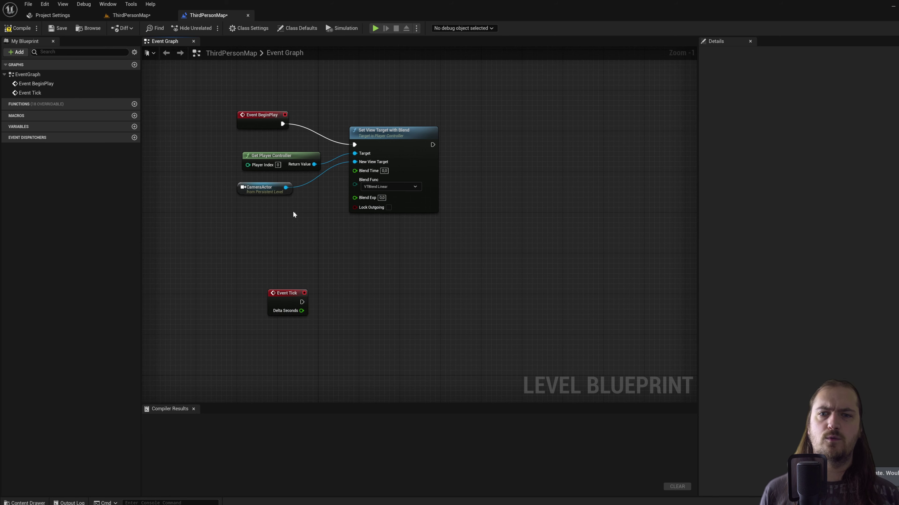
Duplicate the CameraActor reference node and place the copy just below Event Tick.
{"action": "left_click", "coordinate": [278, 197]}
{"action": "right_click_drag", "start_coordinate": [391, 281], "coordinate": [353, 259]}
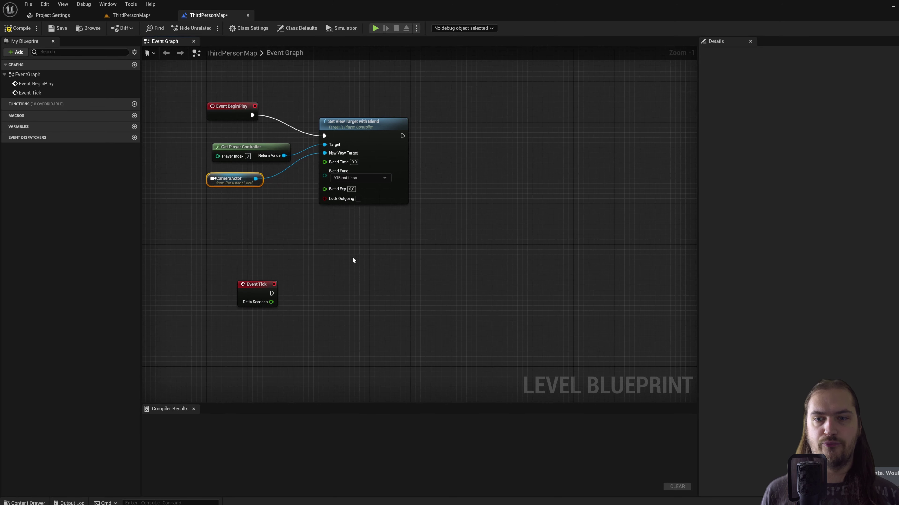
{"action": "left_click", "coordinate": [317, 277]}
{"action": "key", "text": "ctrl+v"}
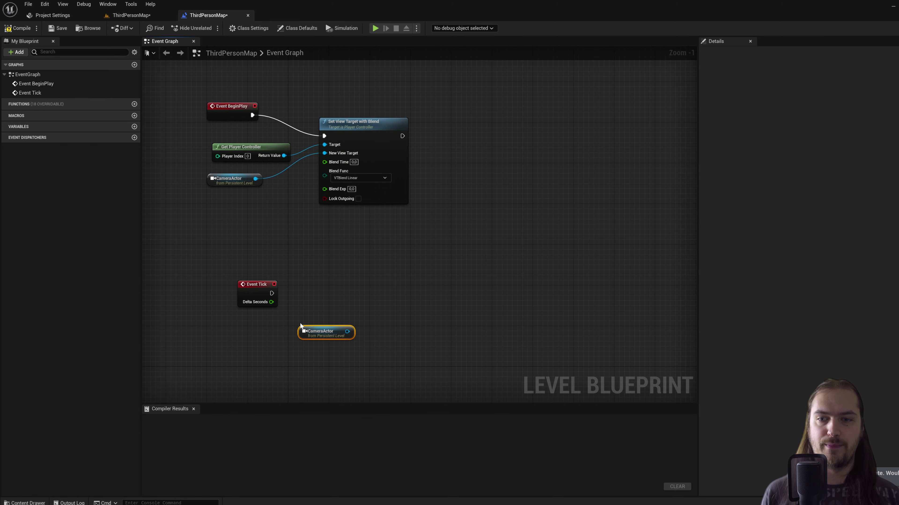
{"action": "left_click_drag", "start_coordinate": [316, 327], "coordinate": [290, 342]}
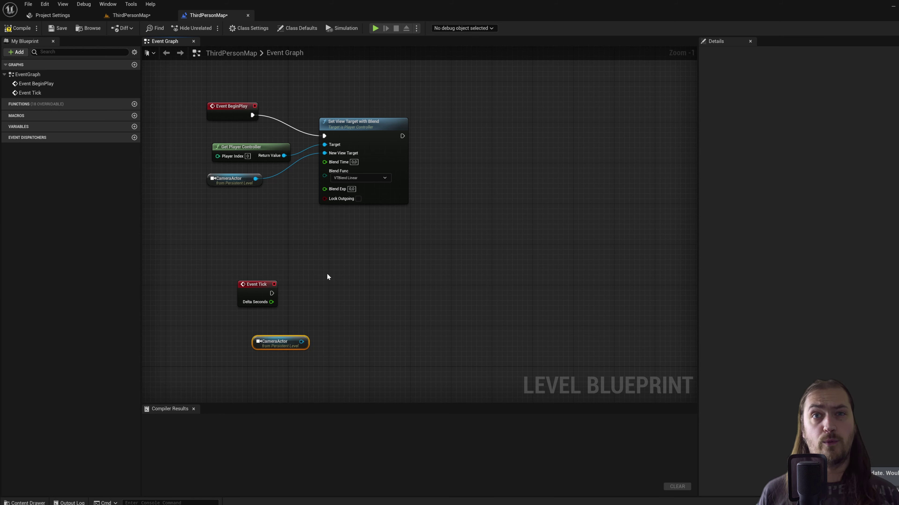
Add a Get Player Character node and place it just above Event Tick.
{"action": "right_click", "coordinate": [312, 283]}
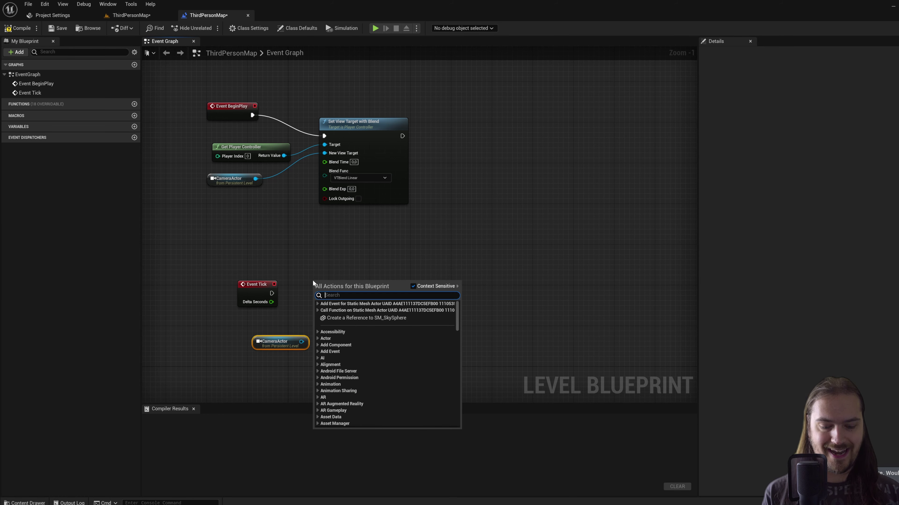
{"action": "type", "text": "get player"}
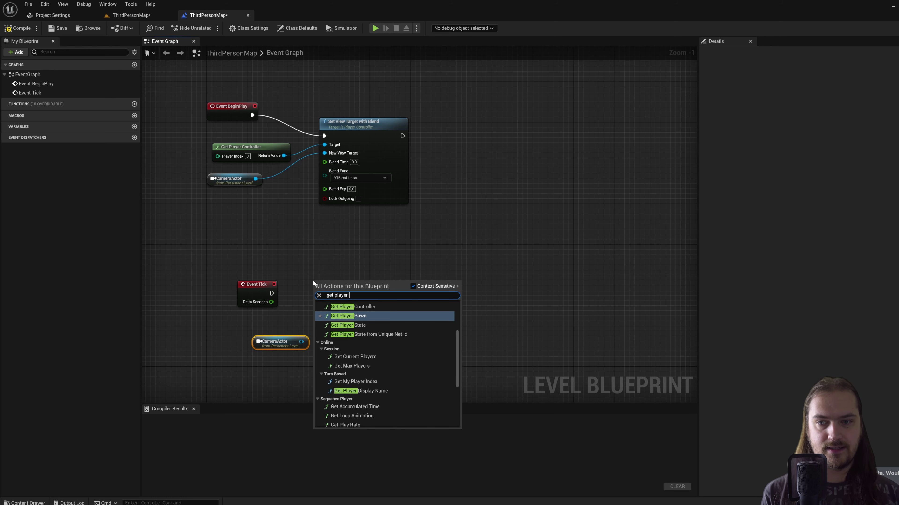
{"action": "type", "text": " ch"}
{"action": "key", "text": "Return"}
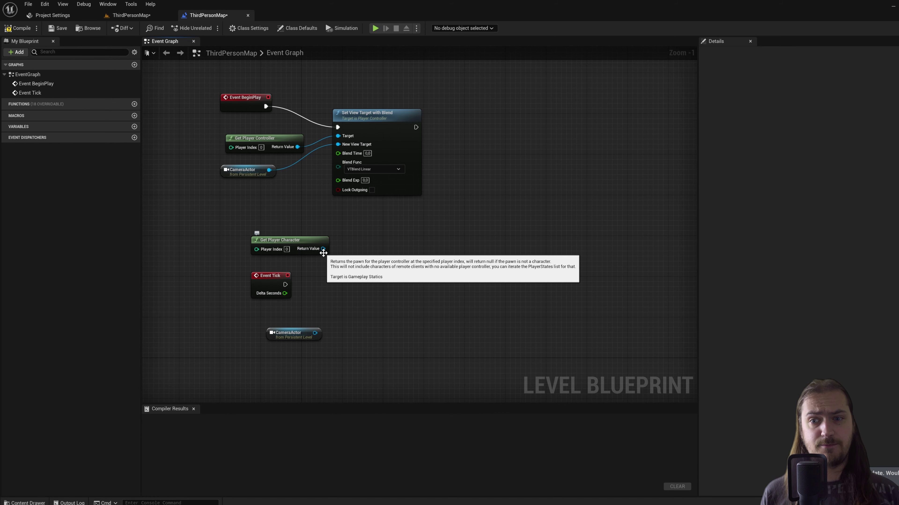
Add a Get World Location (CapsuleComponent) node from Get Player Character's Return Value and split its output into X, Y and Z.
{"action": "left_click_drag", "start_coordinate": [323, 249], "coordinate": [349, 256]}
{"action": "type", "text": "get world loc"}
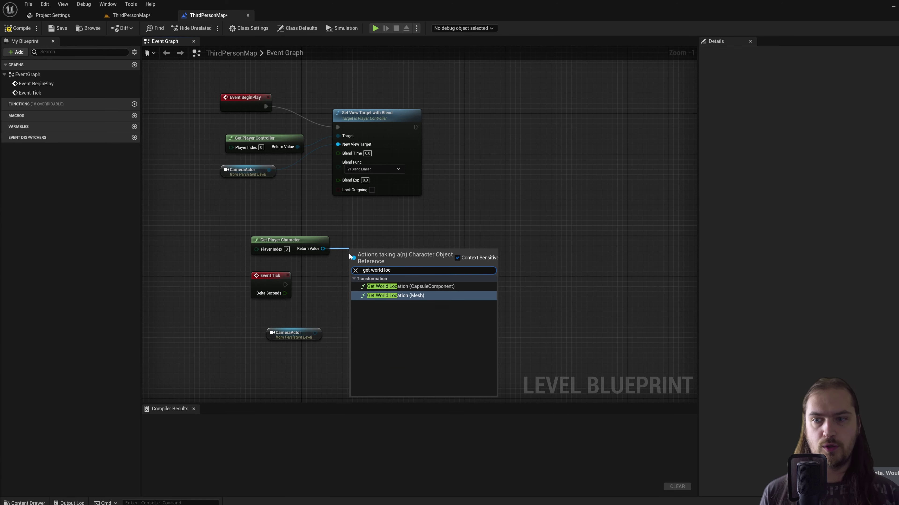
{"action": "key", "text": "Up"}
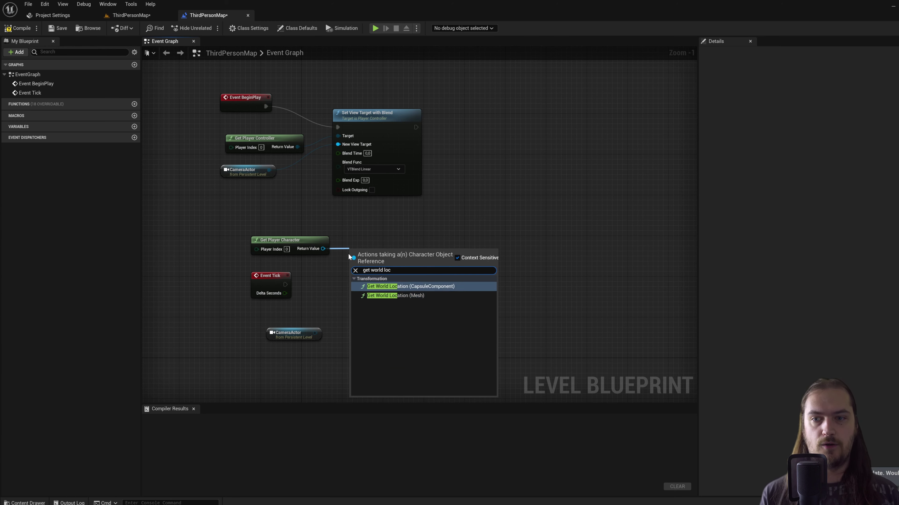
{"action": "key", "text": "Return"}
{"action": "left_click_drag", "start_coordinate": [368, 255], "coordinate": [430, 265]}
{"action": "left_click", "coordinate": [430, 265]}
{"action": "left_click_drag", "start_coordinate": [430, 265], "coordinate": [449, 234]}
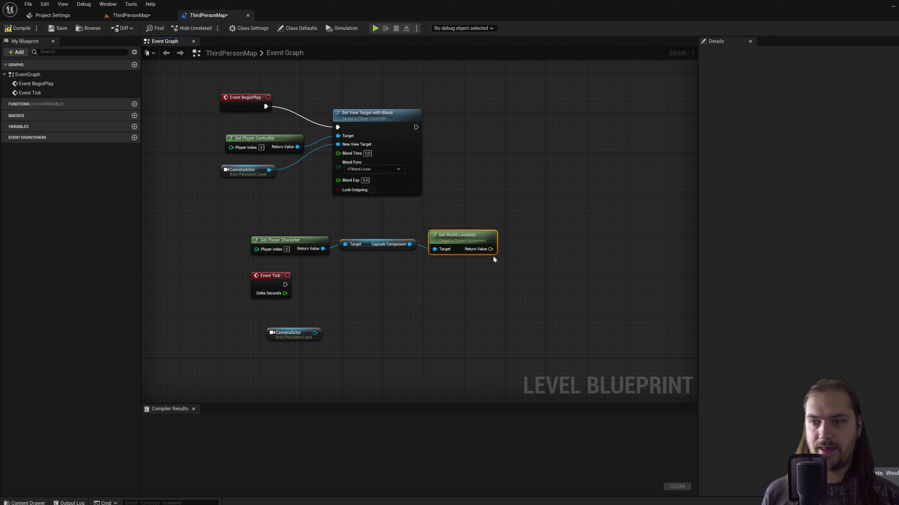
{"action": "right_click", "coordinate": [490, 249]}
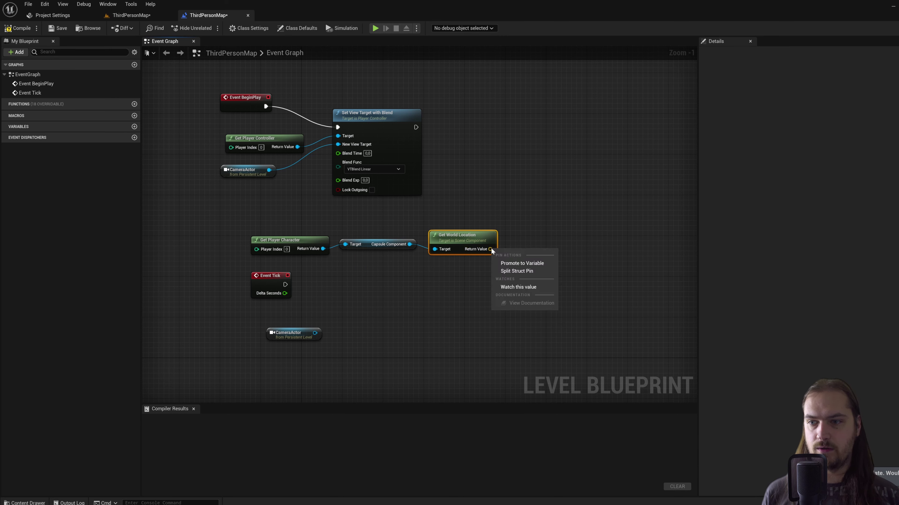
{"action": "left_click", "coordinate": [516, 270]}
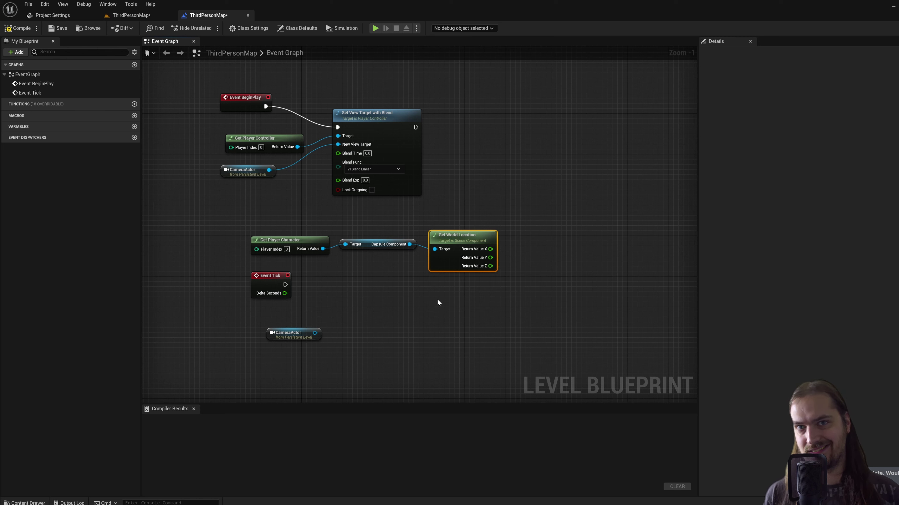
Add a Set World Location (CameraComponent) node from the duplicated CameraActor reference, below the Get World Location node.
{"action": "left_click_drag", "start_coordinate": [315, 332], "coordinate": [381, 313]}
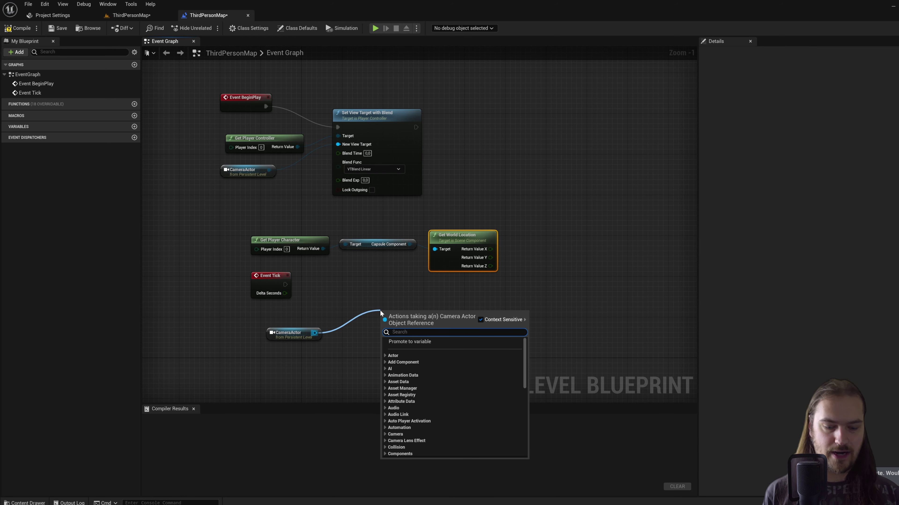
{"action": "type", "text": "set world"}
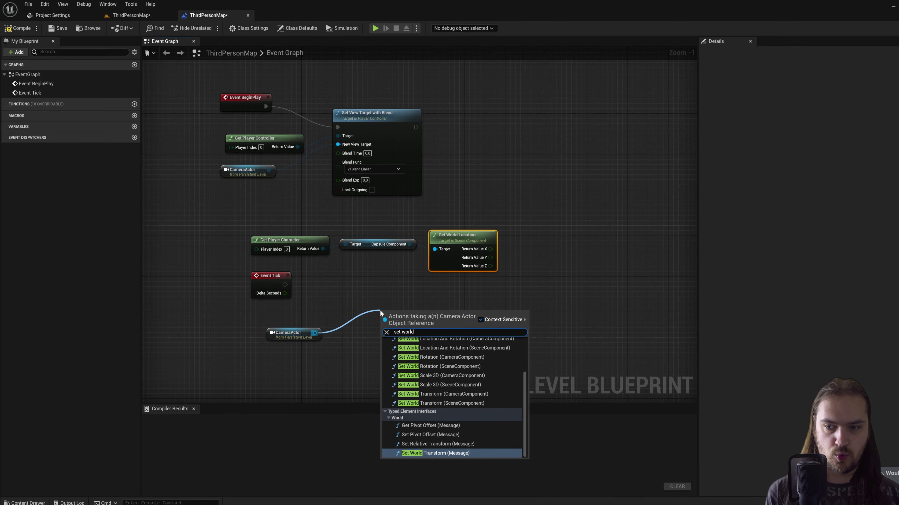
{"action": "type", "text": " loc"}
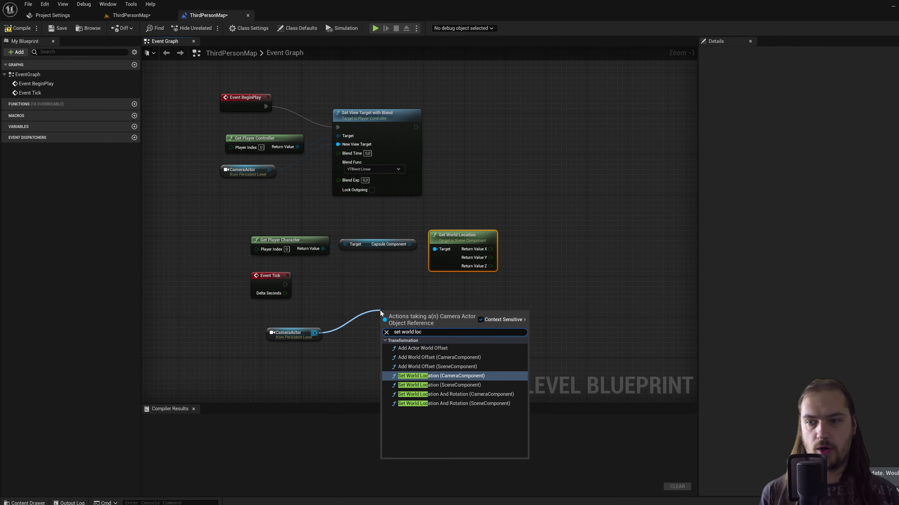
{"action": "key", "text": "Return"}
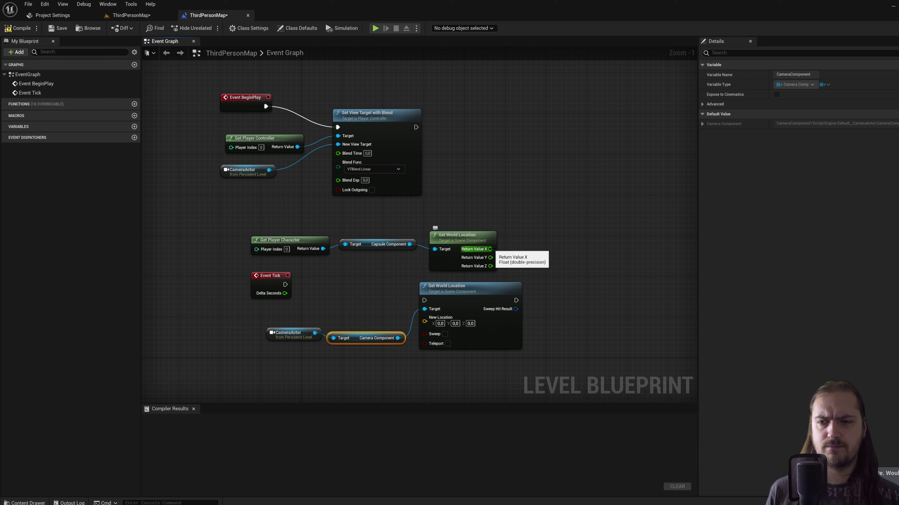
{"action": "mouse_move", "coordinate": [491, 250]}
{"action": "left_mouse_down"}
{"action": "mouse_move", "coordinate": [515, 263]}
{"action": "mouse_move", "coordinate": [502, 260]}
{"action": "left_mouse_up"}
{"action": "left_click", "coordinate": [459, 195]}
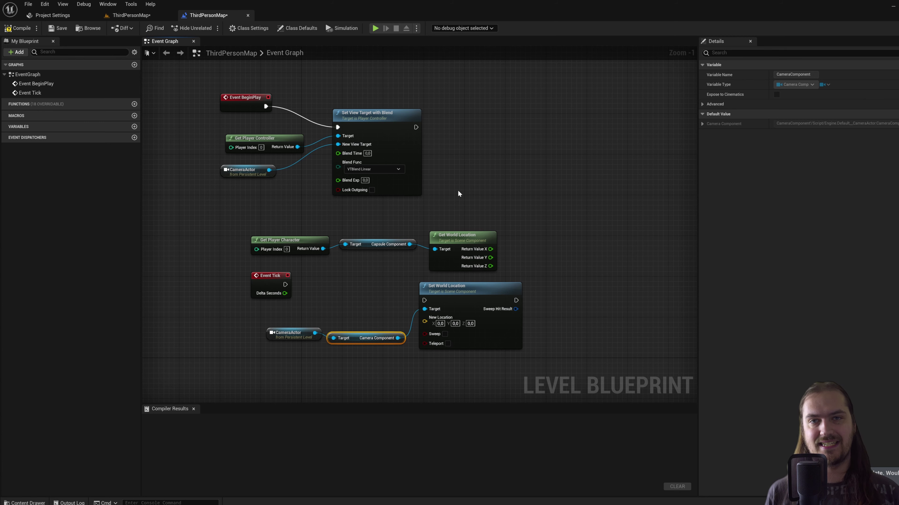
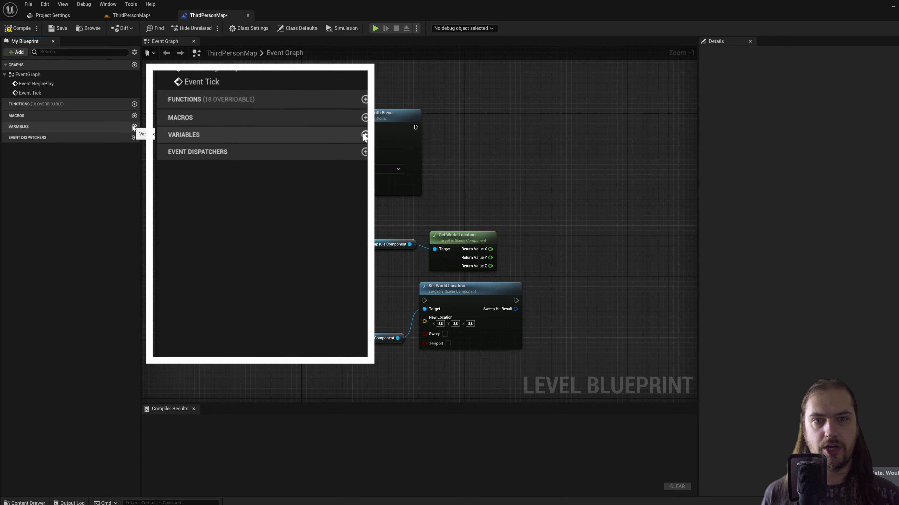
Create a new Level Blueprint variable named Camera_delta_location.
{"action": "left_click", "coordinate": [134, 127]}
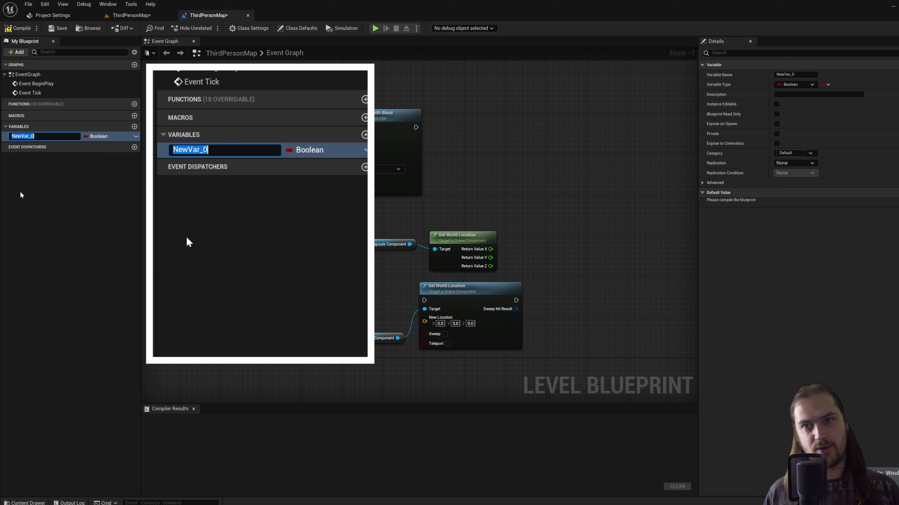
{"action": "key", "text": "BackSpace"}
{"action": "type", "text": "Cam"}
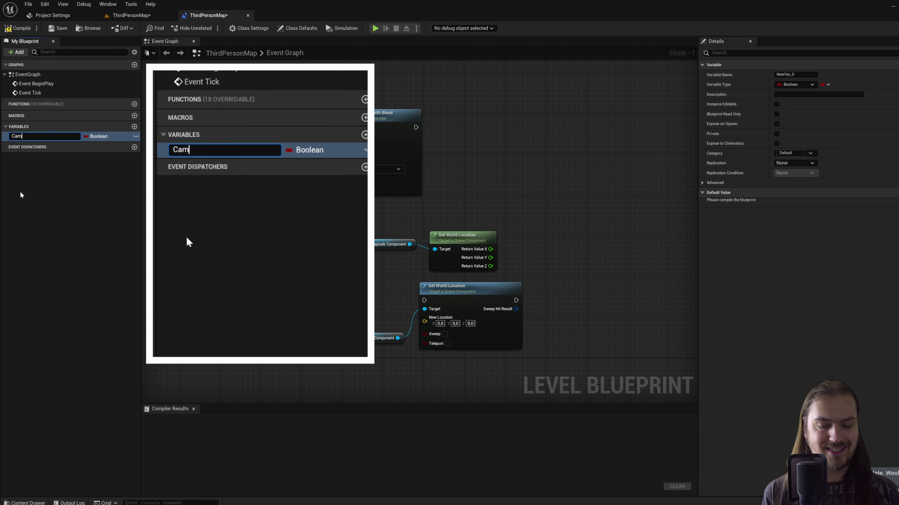
{"action": "type", "text": "era_delta_"}
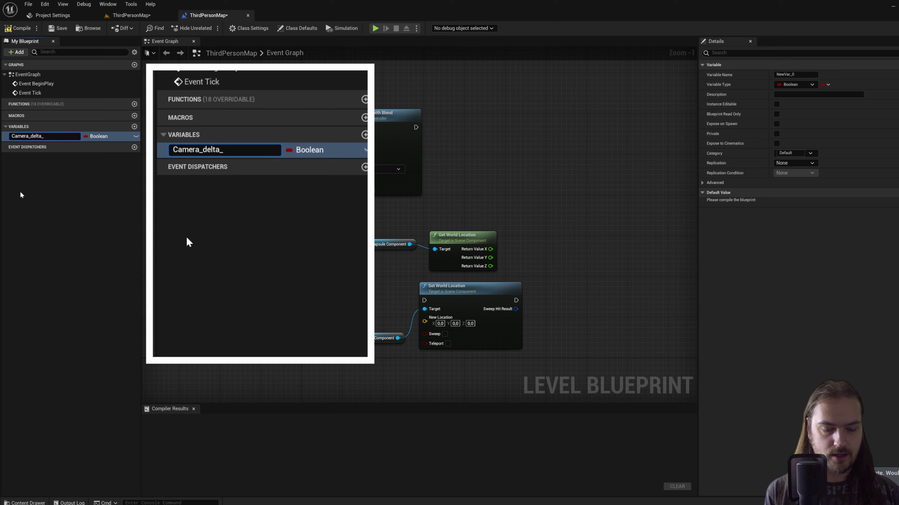
{"action": "type", "text": "location"}
{"action": "key", "text": "Return"}
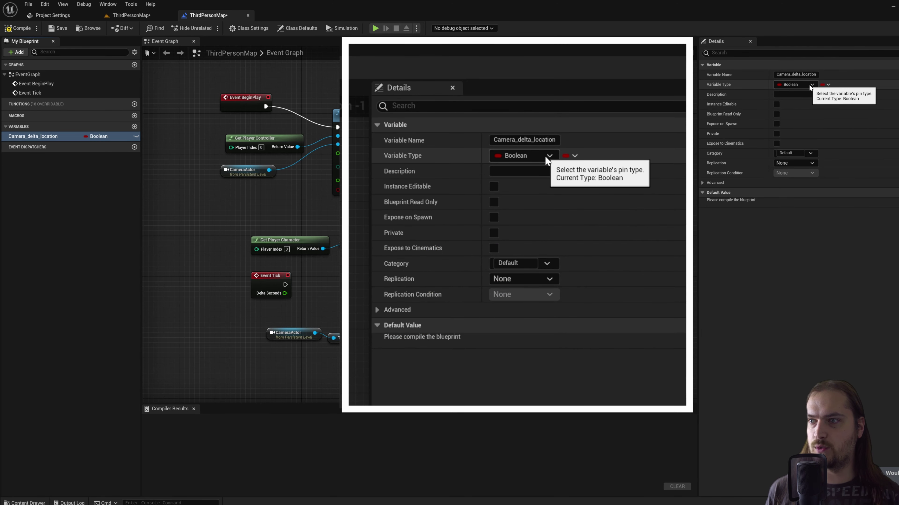
Set the Camera_delta_location variable's type to Vector and compile the Level Blueprint.
{"action": "left_click", "coordinate": [811, 85]}
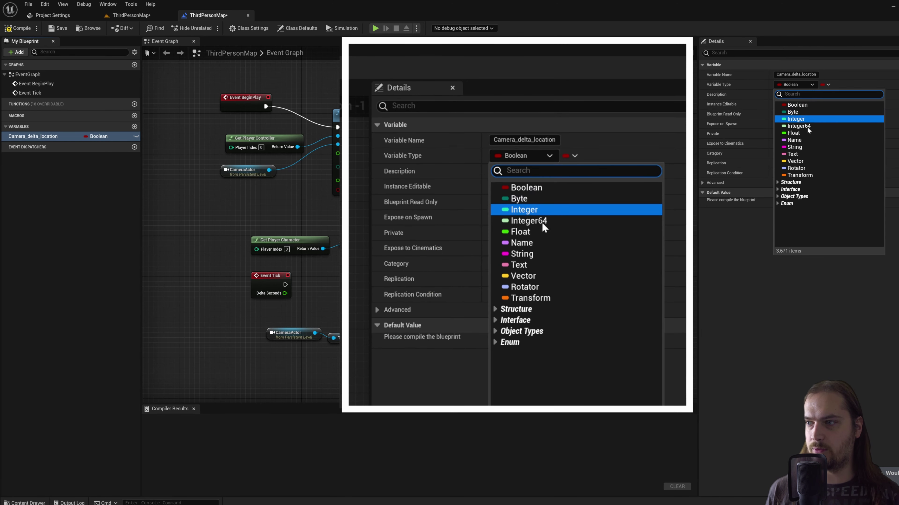
{"action": "left_click", "coordinate": [803, 162]}
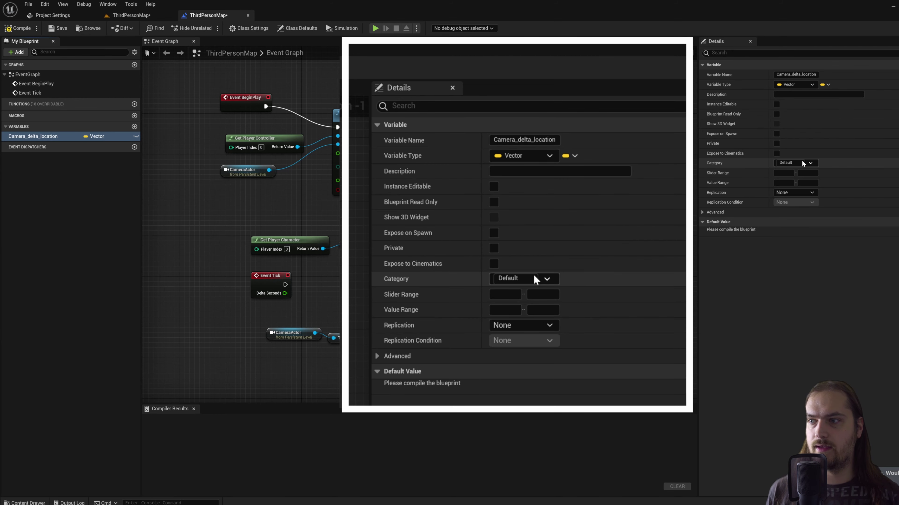
{"action": "left_click", "coordinate": [22, 29]}
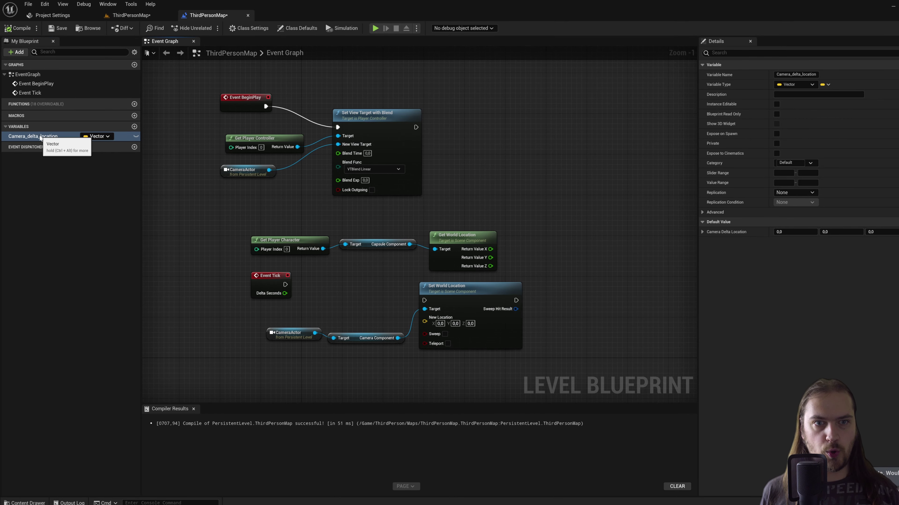
Place a Set Camera_delta_location node beside Set View Target with Blend, and copies of the Get Player Character and CameraActor nodes above it.
{"action": "left_click_drag", "start_coordinate": [38, 137], "coordinate": [479, 118]}
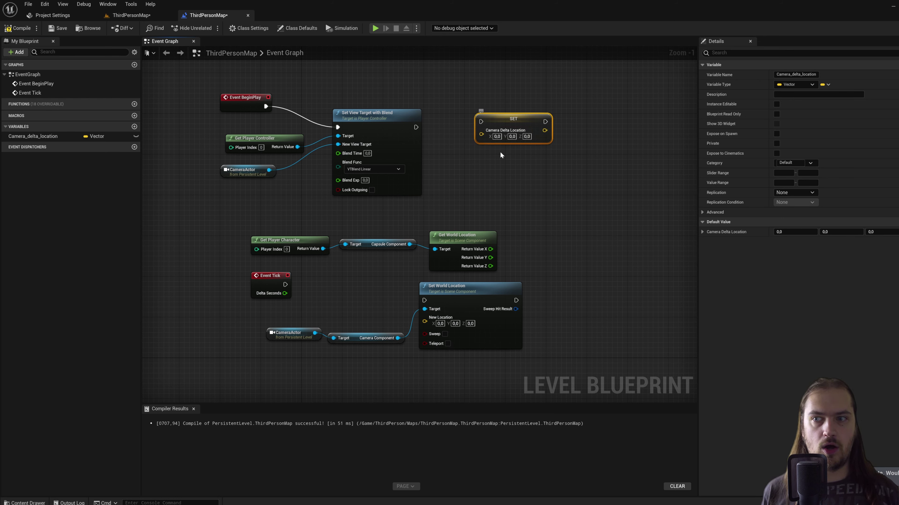
{"action": "right_click_drag", "start_coordinate": [503, 148], "coordinate": [476, 171]}
{"action": "left_click_drag", "start_coordinate": [257, 254], "coordinate": [283, 272]}
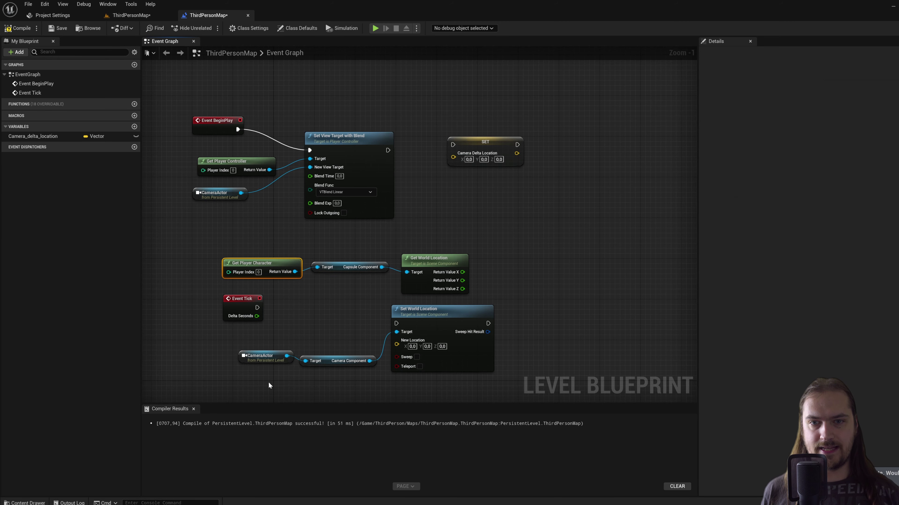
{"action": "left_click", "coordinate": [263, 357], "text": "ctrl"}
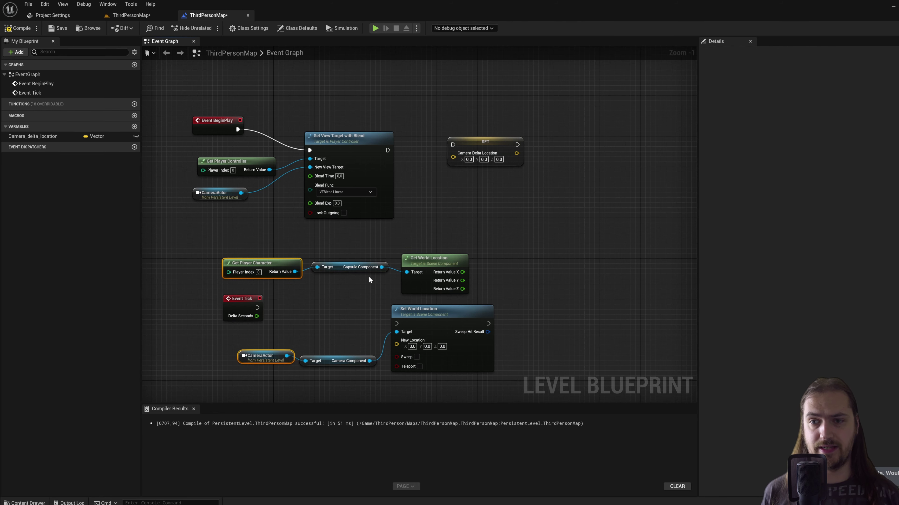
{"action": "right_click_drag", "start_coordinate": [405, 251], "coordinate": [347, 311]}
{"action": "key", "text": "ctrl+v"}
{"action": "left_click", "coordinate": [445, 136]}
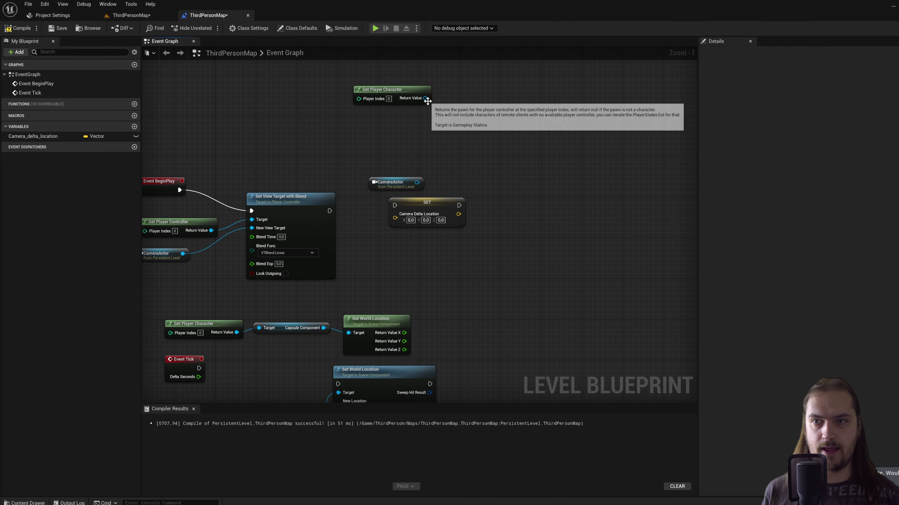
Add a Get World Location (CapsuleComponent) node from the copied Get Player Character node's Return Value.
{"action": "left_click_drag", "start_coordinate": [425, 98], "coordinate": [457, 106]}
{"action": "type", "text": "get worl"}
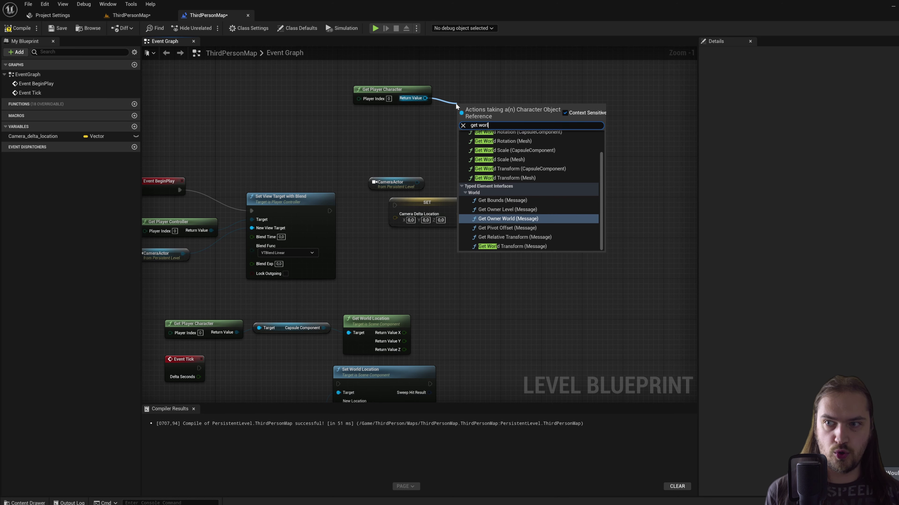
{"action": "type", "text": "d lo"}
{"action": "key", "text": "Up"}
{"action": "key", "text": "Return"}
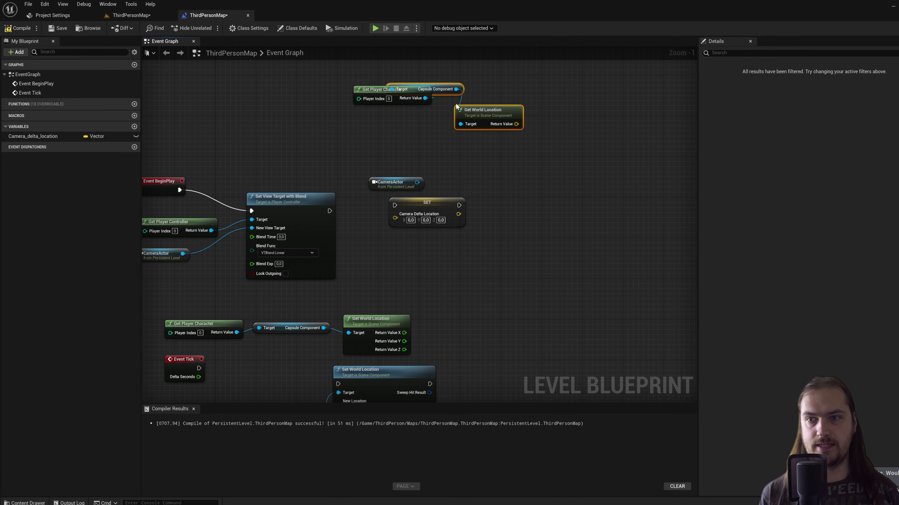
Add a Get World Location (CameraComponent) node from the copied CameraActor reference.
{"action": "left_click_drag", "start_coordinate": [417, 179], "coordinate": [446, 181]}
{"action": "type", "text": "get world loc"}
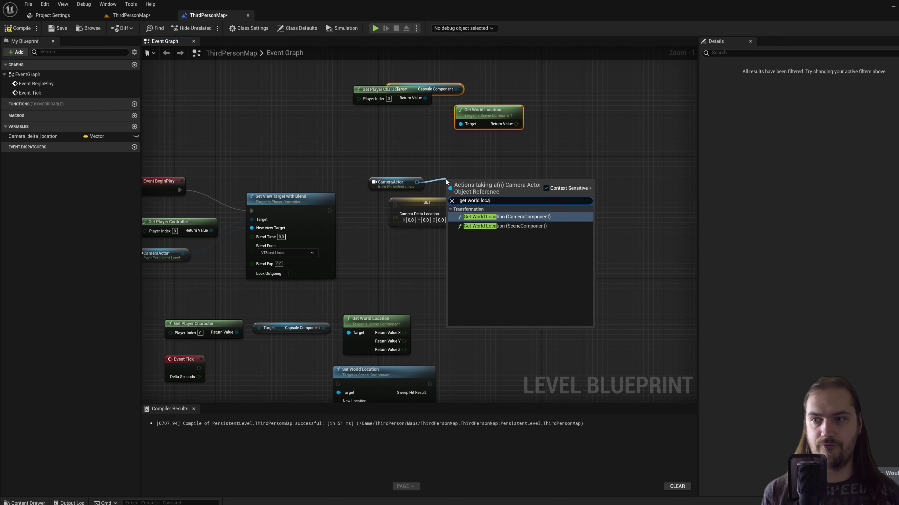
{"action": "type", "text": "a"}
{"action": "key", "text": "Return"}
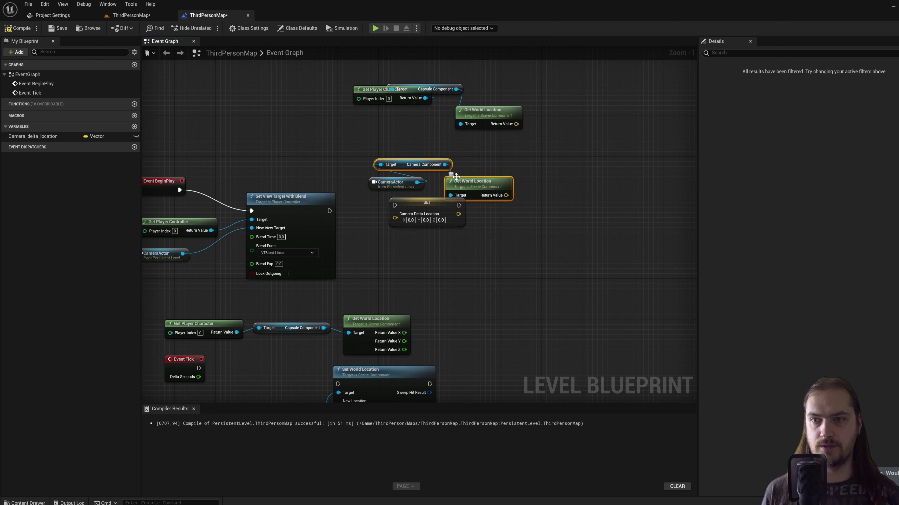
Subtract the character's world location from the camera's with a Subtract node and connect the result to the Set node's Camera Delta Location input.
{"action": "left_click_drag", "start_coordinate": [428, 202], "coordinate": [503, 228]}
{"action": "left_click_drag", "start_coordinate": [506, 195], "coordinate": [566, 186]}
{"action": "type", "text": "-"}
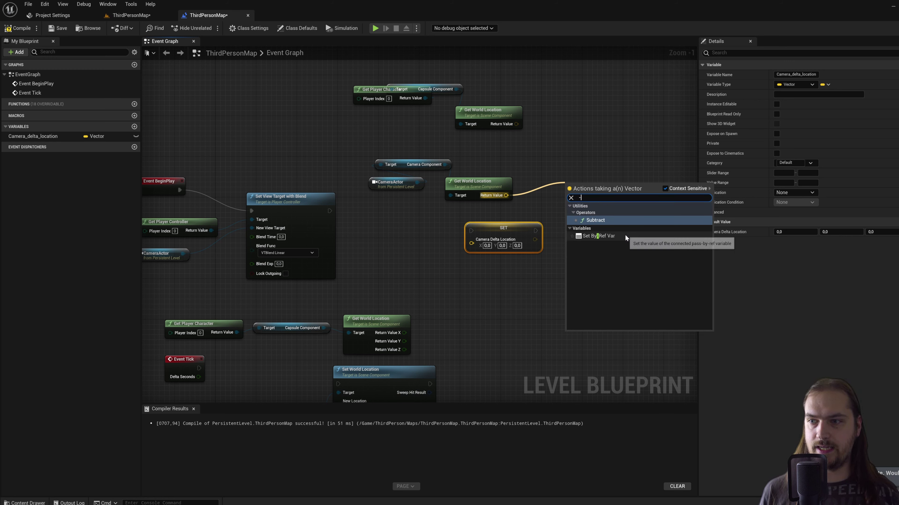
{"action": "left_click", "coordinate": [601, 221]}
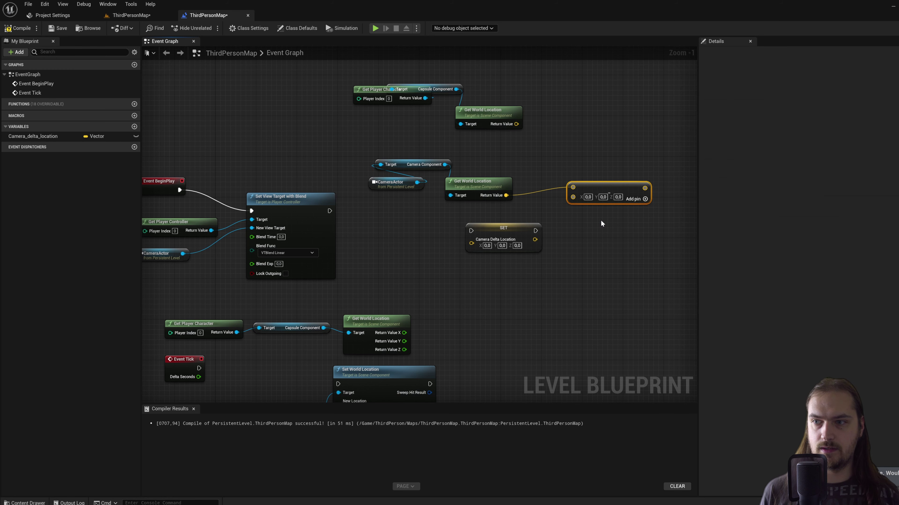
{"action": "left_click_drag", "start_coordinate": [600, 191], "coordinate": [569, 185]}
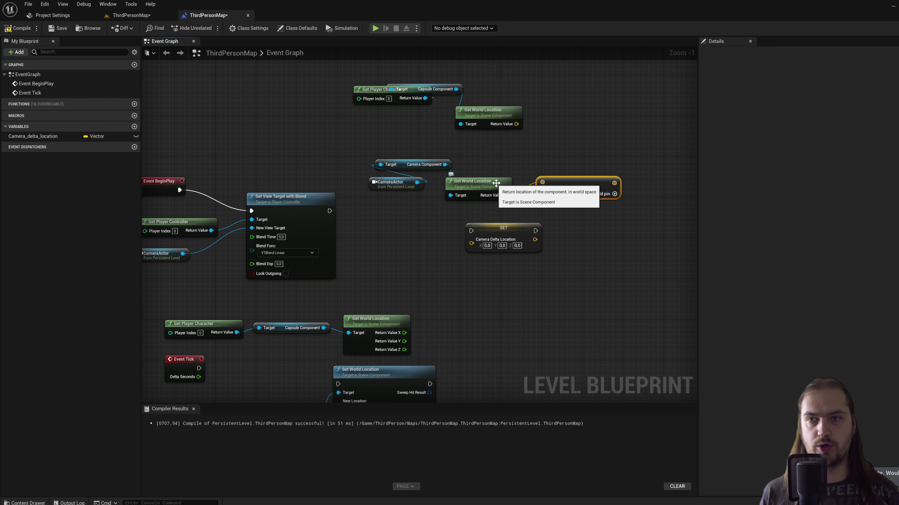
{"action": "left_click_drag", "start_coordinate": [516, 123], "coordinate": [543, 192]}
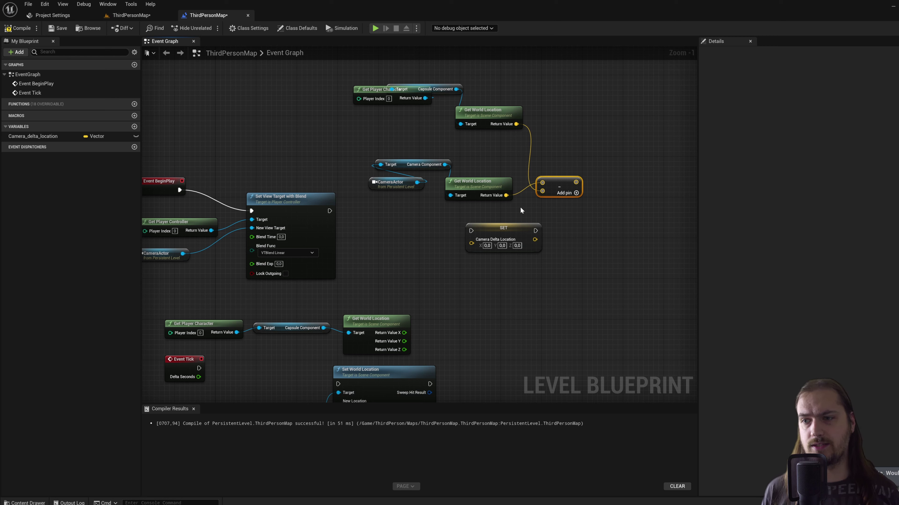
{"action": "left_click_drag", "start_coordinate": [574, 182], "coordinate": [476, 248]}
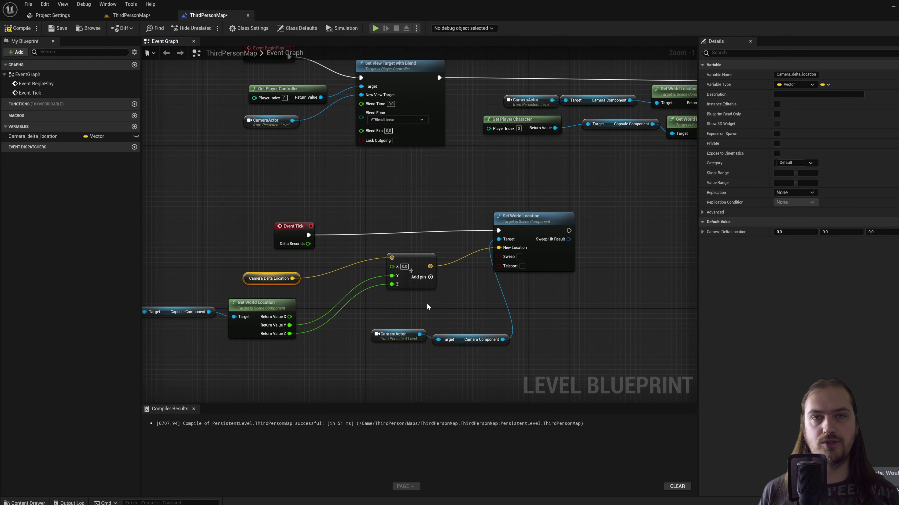
Move the Set World Location node a little farther from the Add node and compile the Level Blueprint.
{"action": "left_click_drag", "start_coordinate": [521, 226], "coordinate": [547, 226]}
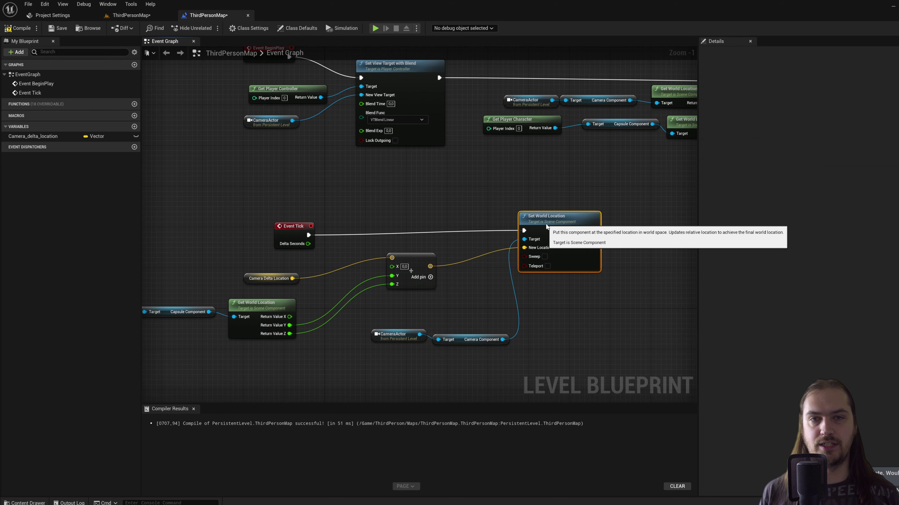
{"action": "left_click", "coordinate": [20, 29]}
Play the level and run and jump in different directions to check how the camera follows the character, and end the play session.
{"action": "left_click", "coordinate": [375, 28]}
{"action": "key", "text": "d"}
{"action": "key", "text": "space"}
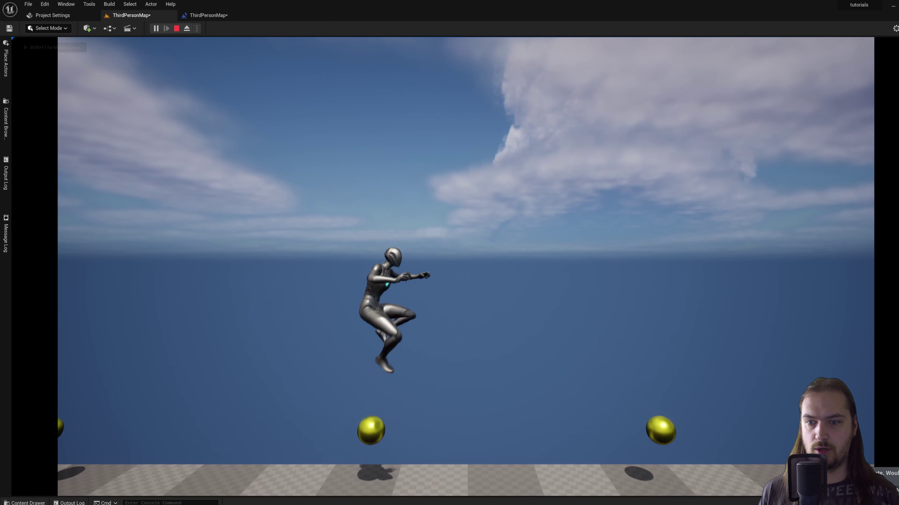
{"action": "key", "text": "space"}
{"action": "key", "text": "d"}
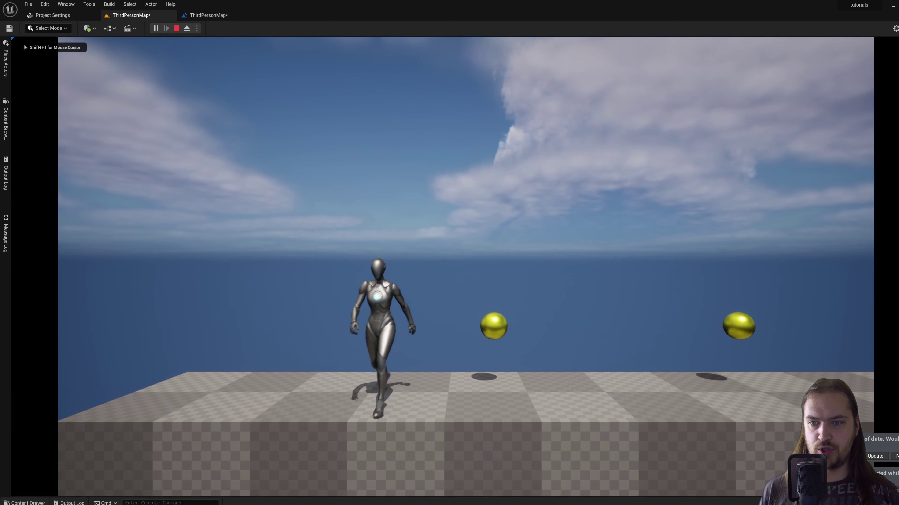
{"action": "key", "text": "w"}
{"action": "key", "text": "a"}
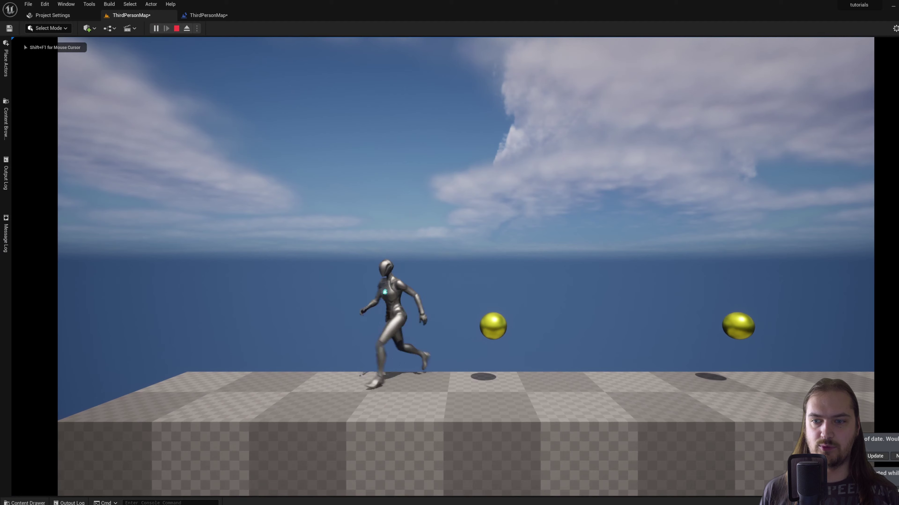
{"action": "key", "text": "s"}
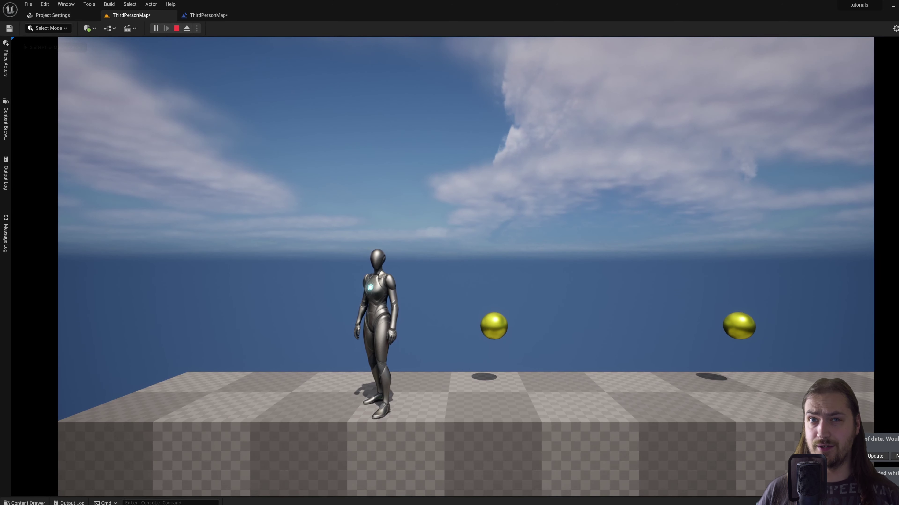
{"action": "key", "text": "d"}
{"action": "key", "text": "w"}
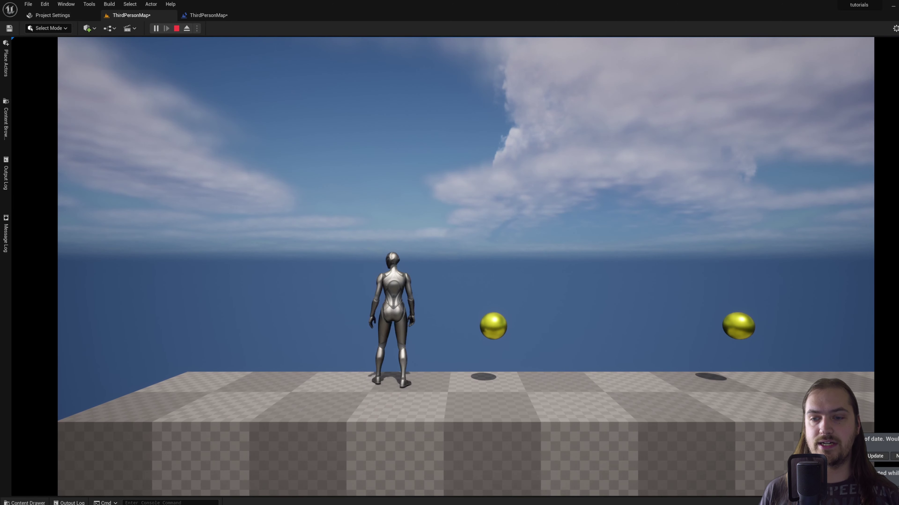
{"action": "key", "text": "s"}
{"action": "key", "text": "w"}
{"action": "key", "text": "Escape"}
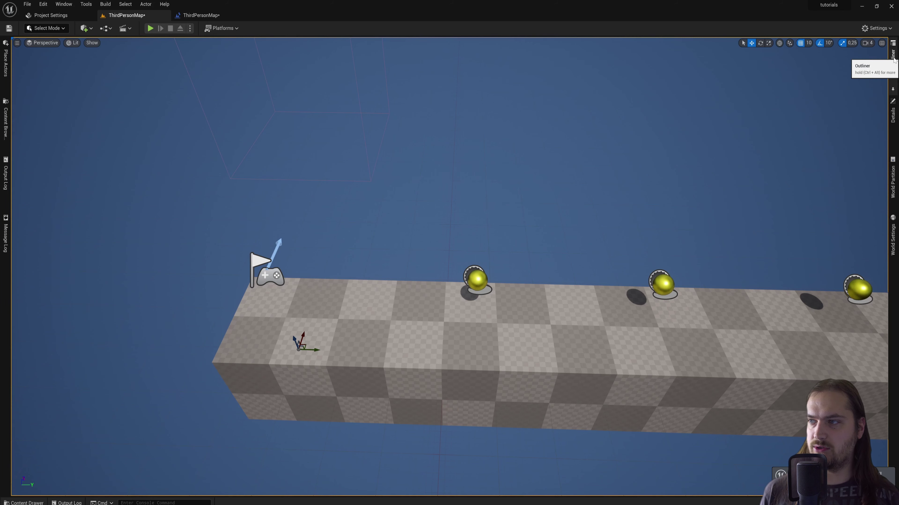
Open the coin Blueprint from the BPS content folder.
{"action": "left_click", "coordinate": [893, 55]}
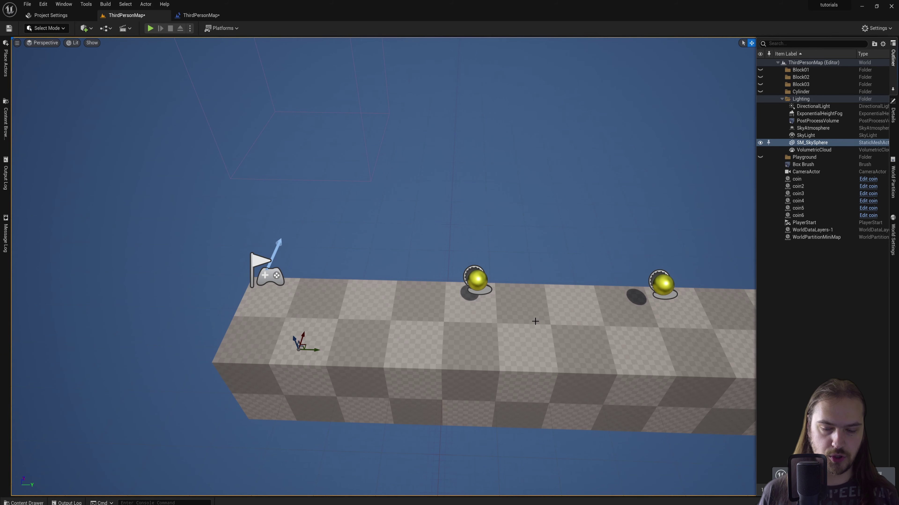
{"action": "left_click", "coordinate": [512, 321]}
{"action": "key", "text": "ctrl+space"}
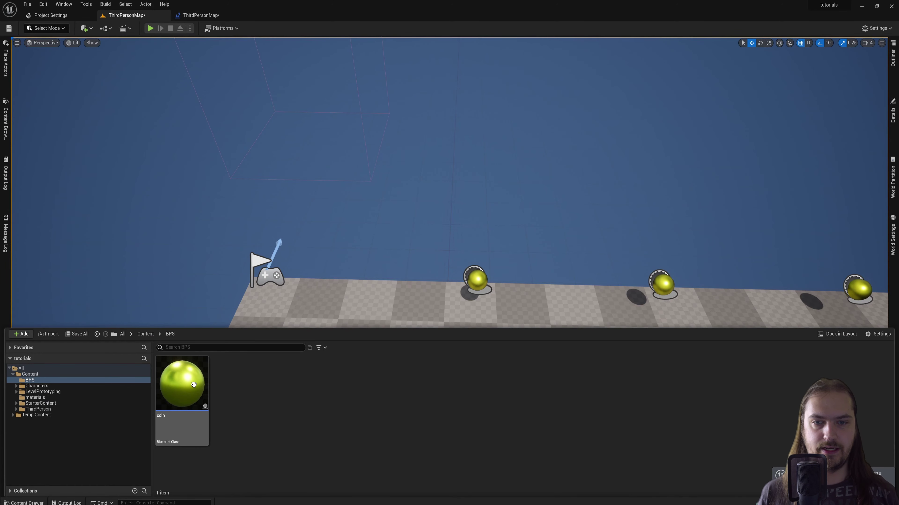
{"action": "double_click", "coordinate": [186, 392]}
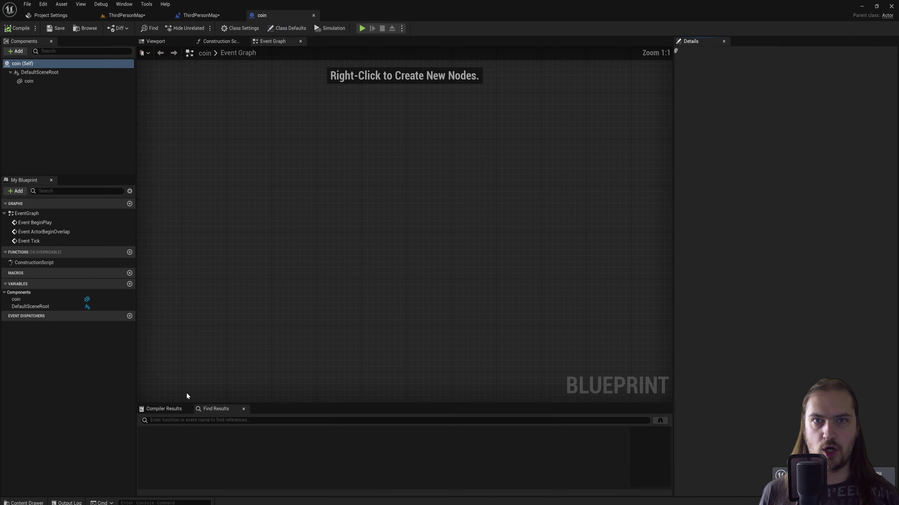
Delete the Event Tick and Event BeginPlay nodes from the coin Blueprint's Event Graph.
{"action": "right_click_drag", "start_coordinate": [280, 138], "coordinate": [425, 269]}
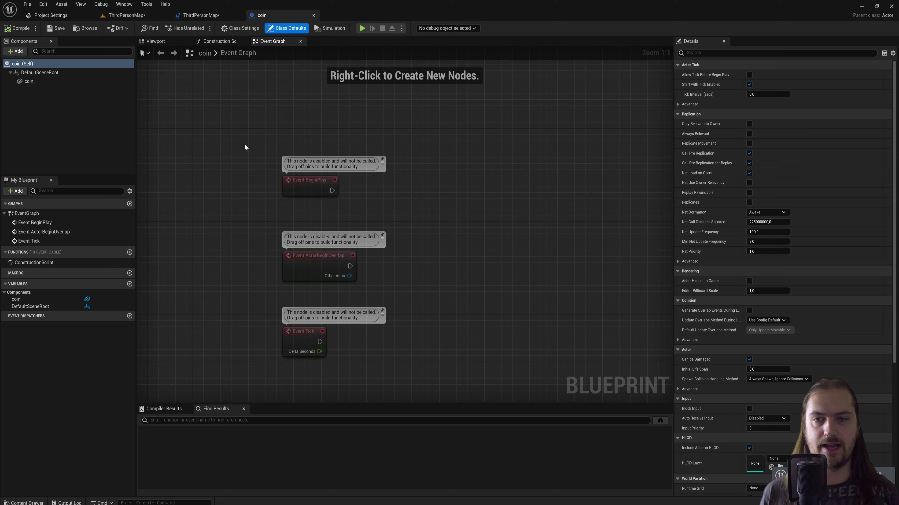
{"action": "left_click_drag", "start_coordinate": [245, 144], "coordinate": [415, 198]}
{"action": "left_click", "coordinate": [395, 125]}
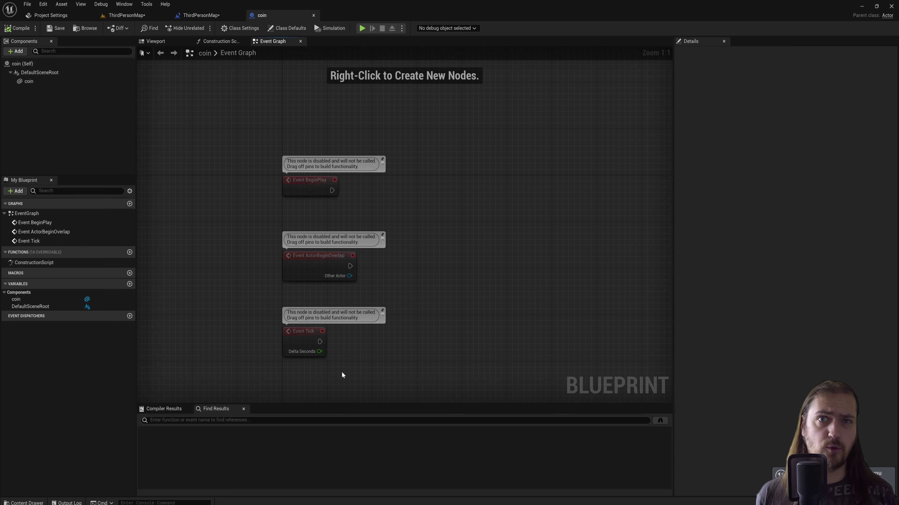
{"action": "left_click_drag", "start_coordinate": [335, 371], "coordinate": [267, 318]}
{"action": "key", "text": "Delete"}
{"action": "left_click_drag", "start_coordinate": [373, 215], "coordinate": [269, 142]}
{"action": "key", "text": "Delete"}
Move the Event ActorBeginOverlap node to the upper part of the coin Blueprint's Event Graph, leaving room beside it.
{"action": "left_click_drag", "start_coordinate": [319, 258], "coordinate": [308, 186]}
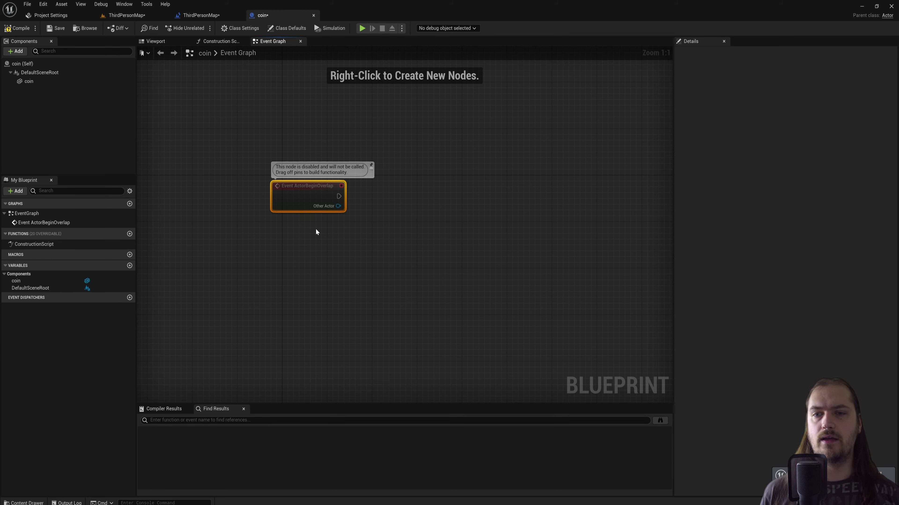
{"action": "left_click_drag", "start_coordinate": [312, 191], "coordinate": [300, 190]}
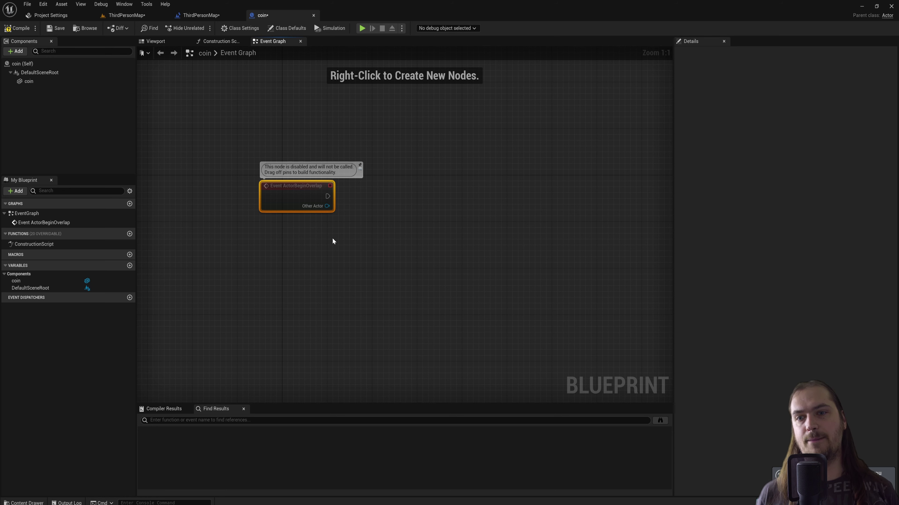
{"action": "mouse_move", "coordinate": [309, 186]}
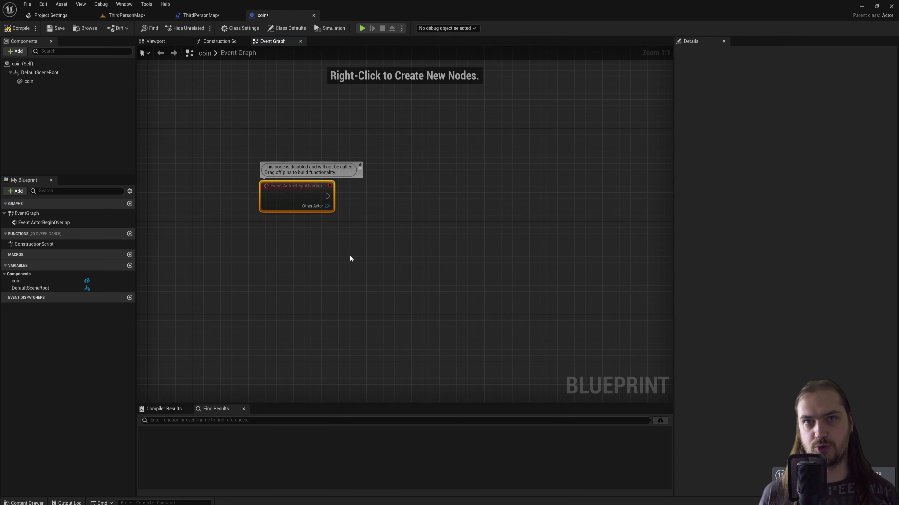
Play the level, run the character back and forth past the first coin to check for a reaction, and end the play session.
{"action": "key", "text": "alt+p"}
{"action": "key", "text": "d"}
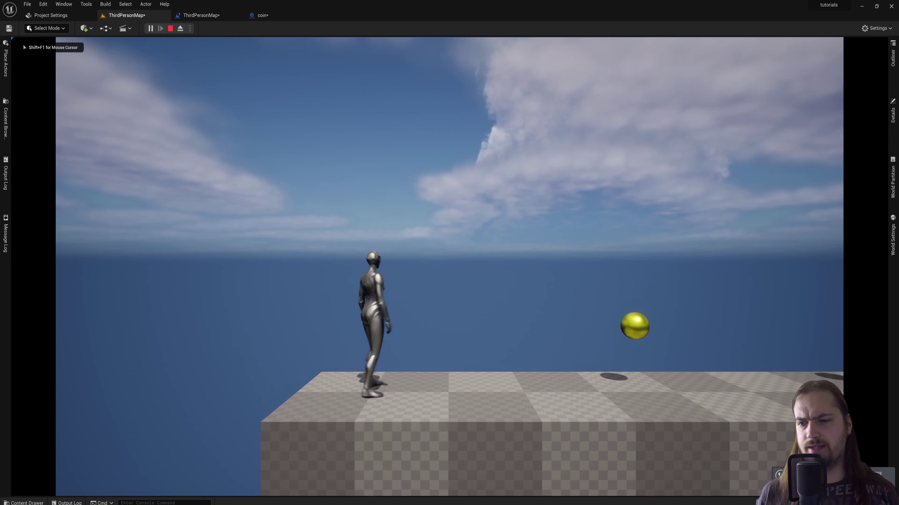
{"action": "key", "text": "a"}
{"action": "key", "text": "a"}
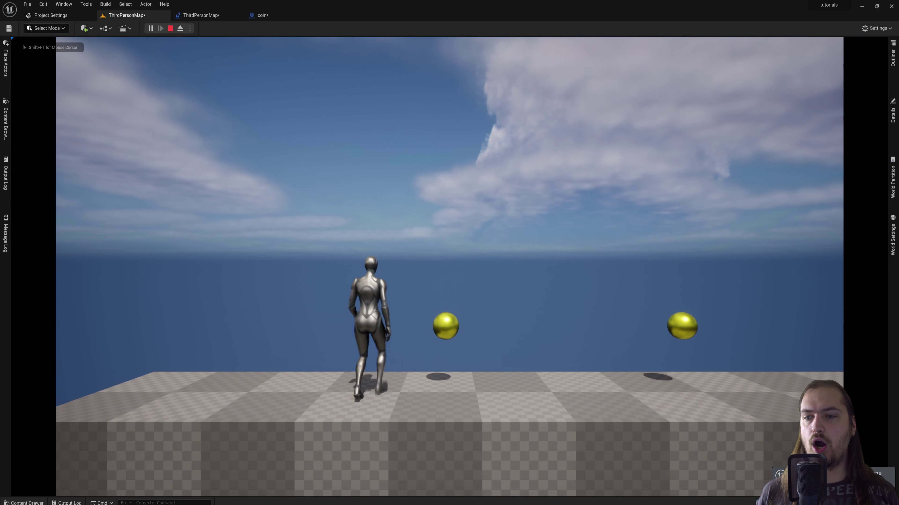
{"action": "key", "text": "d"}
{"action": "key", "text": "d"}
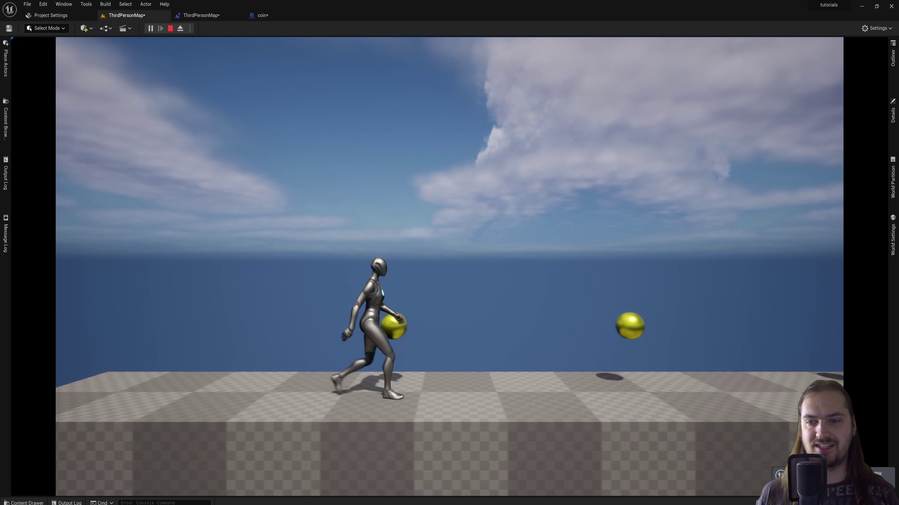
{"action": "key", "text": "a"}
{"action": "key", "text": "Escape"}
Add a Sphere Collision component to the coin Blueprint.
{"action": "left_click", "coordinate": [263, 15]}
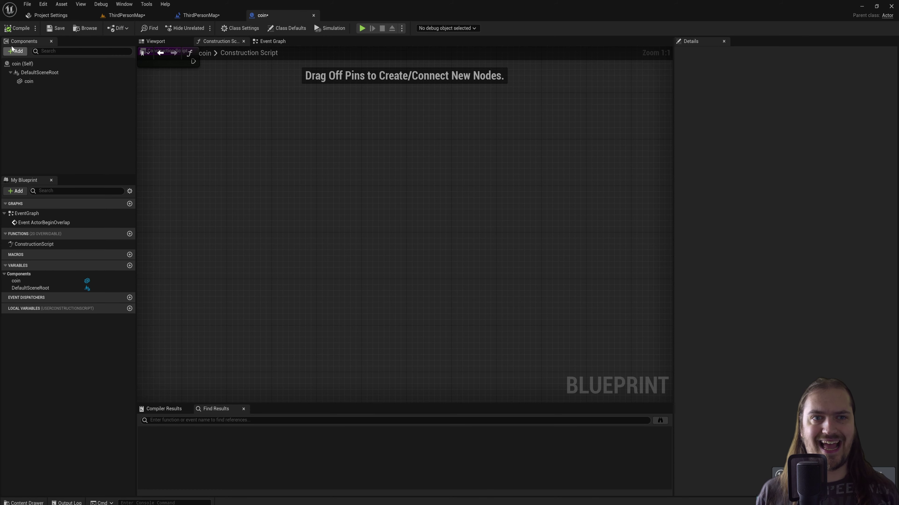
{"action": "left_click", "coordinate": [15, 52]}
{"action": "type", "text": "phe"}
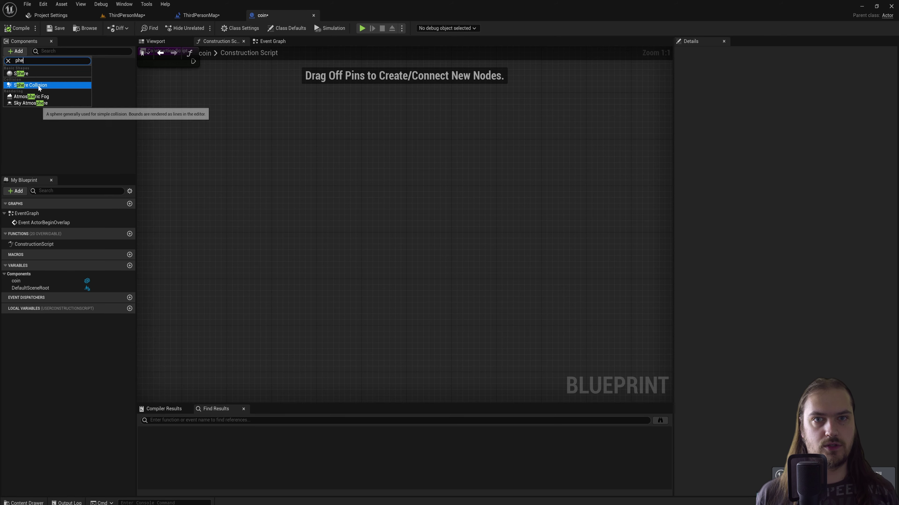
{"action": "left_click", "coordinate": [38, 86]}
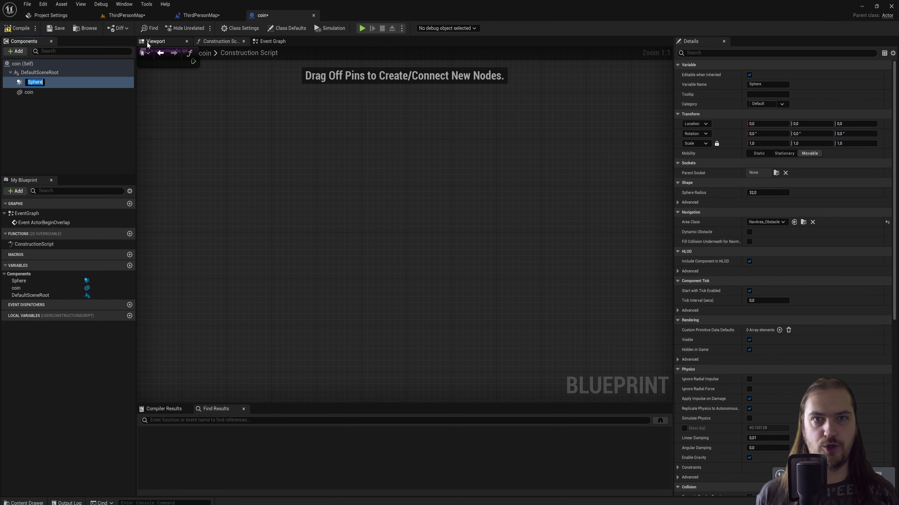
Scale the coin's collision sphere uniformly to 0.7425 so that it fits closely around the coin mesh.
{"action": "left_click", "coordinate": [156, 42]}
{"action": "right_click_drag", "start_coordinate": [355, 262], "coordinate": [234, 262]}
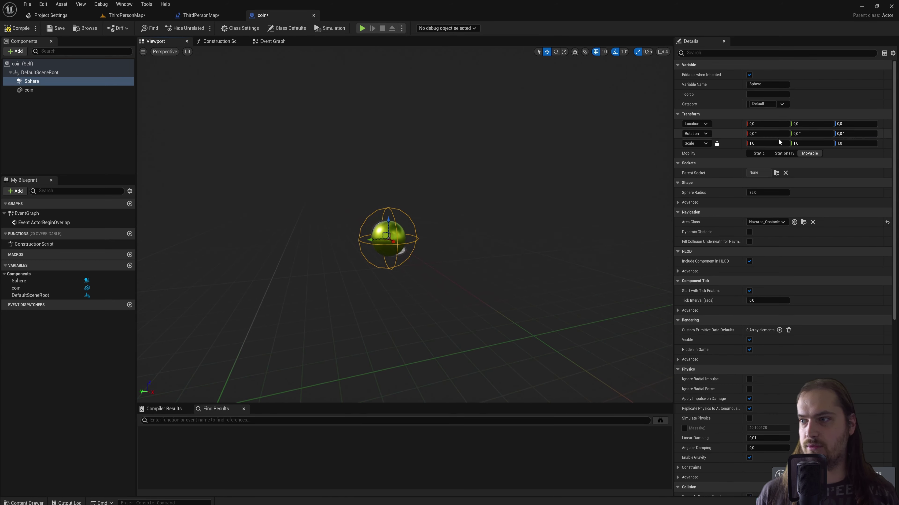
{"action": "mouse_move", "coordinate": [765, 144]}
{"action": "left_mouse_down"}
{"action": "mouse_move", "coordinate": [777, 144]}
{"action": "mouse_move", "coordinate": [753, 144]}
{"action": "left_mouse_up"}
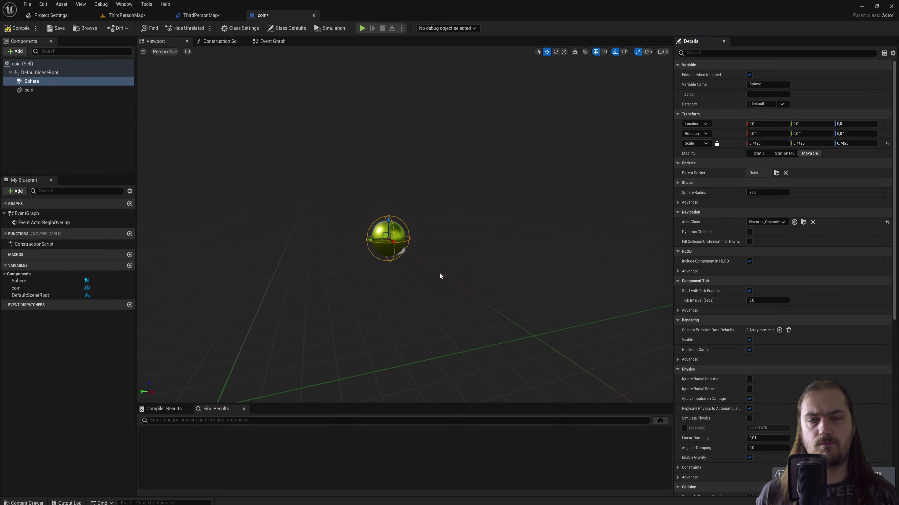
Add a Print String node to the coin's Event Graph, wired to the execution output of Event ActorBeginOverlap.
{"action": "left_click", "coordinate": [264, 41]}
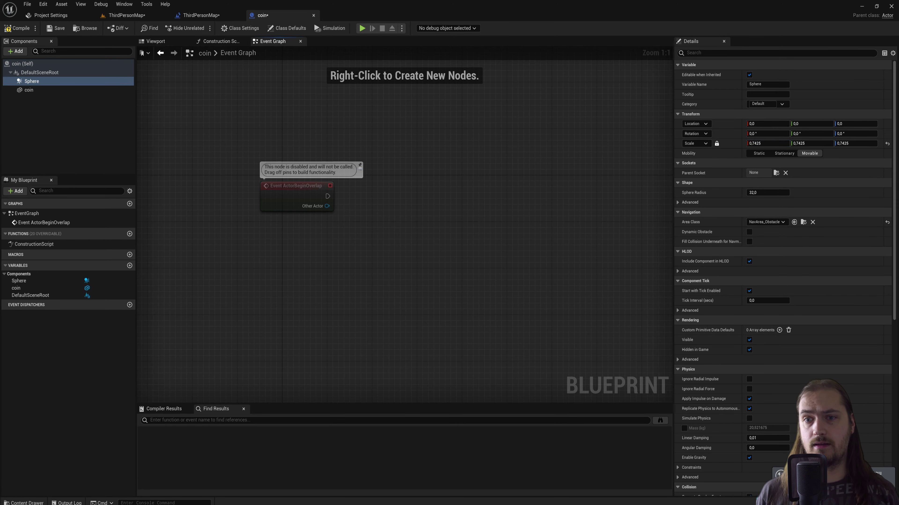
{"action": "right_click_drag", "start_coordinate": [374, 238], "coordinate": [347, 250]}
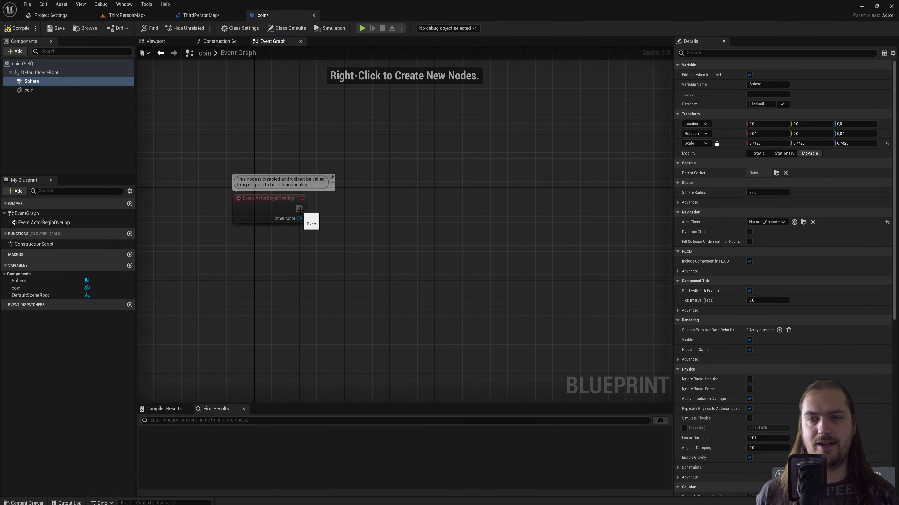
{"action": "left_click_drag", "start_coordinate": [299, 209], "coordinate": [342, 209]}
{"action": "type", "text": "print"}
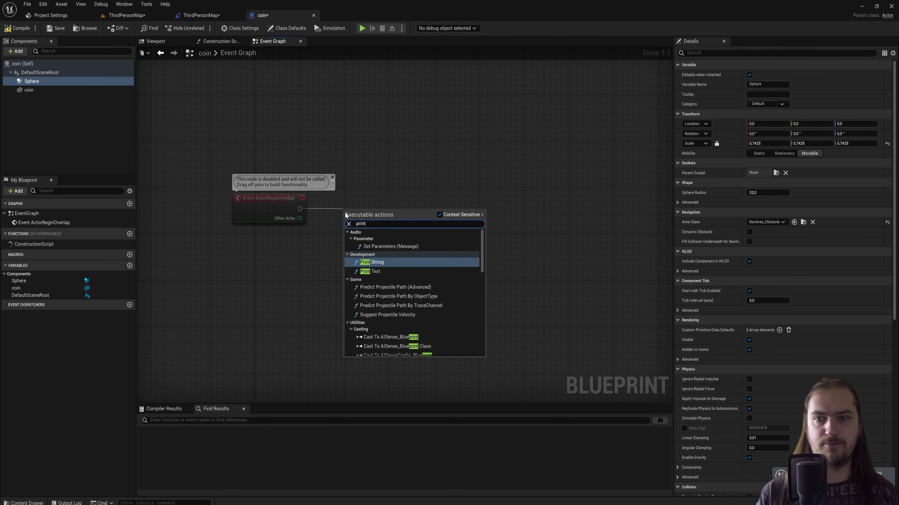
{"action": "key", "text": "Return"}
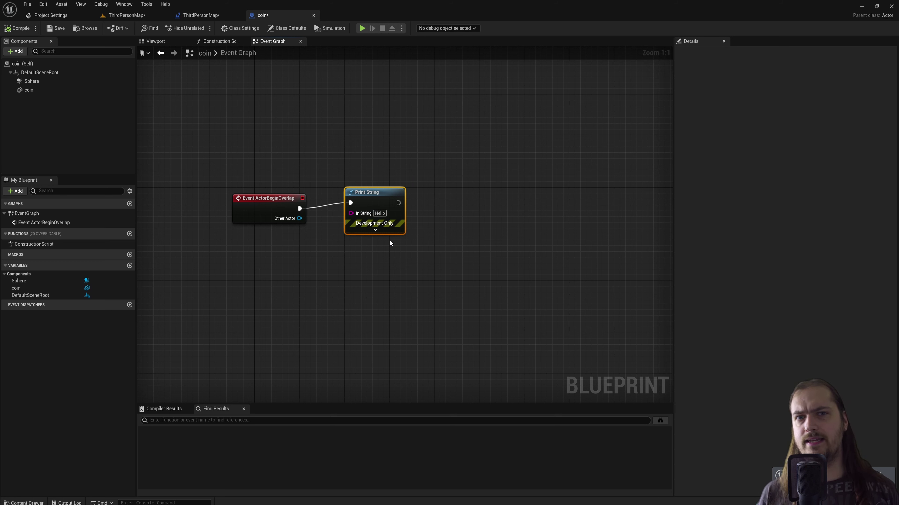
Play the level from ThirdPersonMap and run the character toward the first coin to test the overlap event.
{"action": "left_click", "coordinate": [137, 17]}
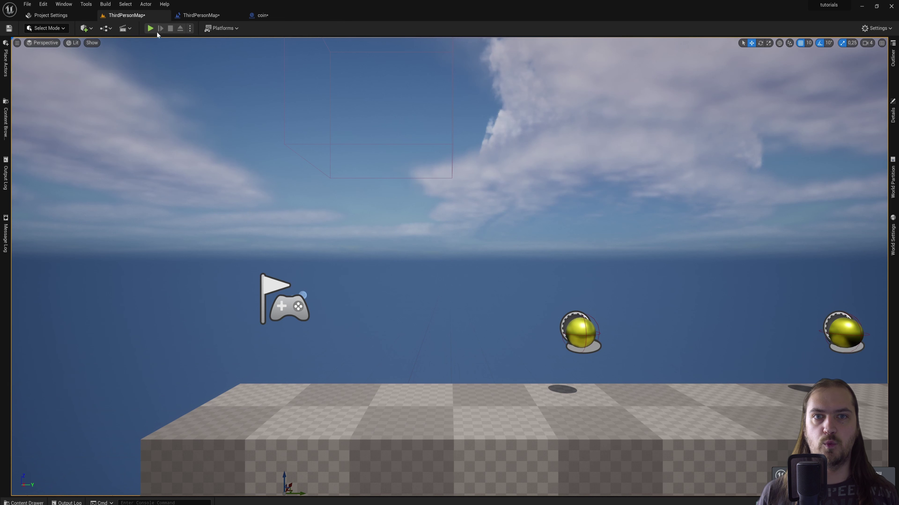
{"action": "left_click", "coordinate": [150, 28]}
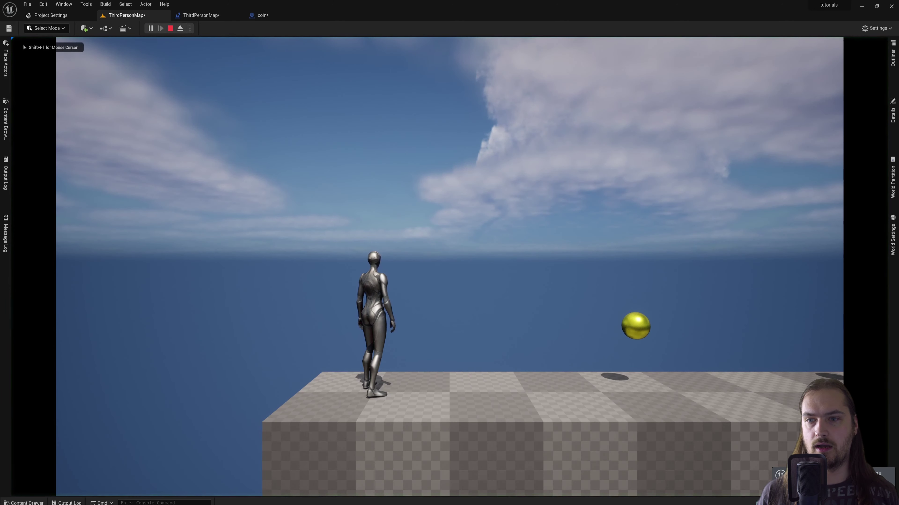
{"action": "key", "text": "d"}
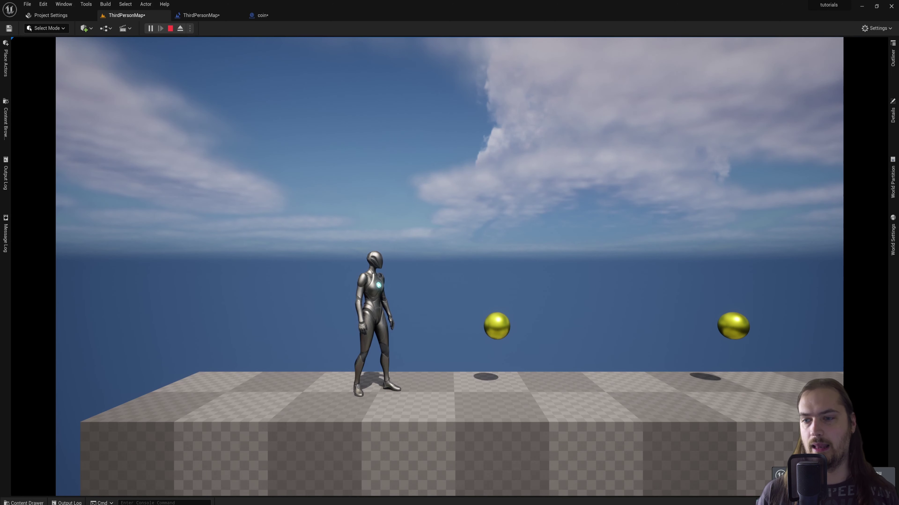
{"action": "key", "text": "d"}
{"action": "key", "text": "d"}
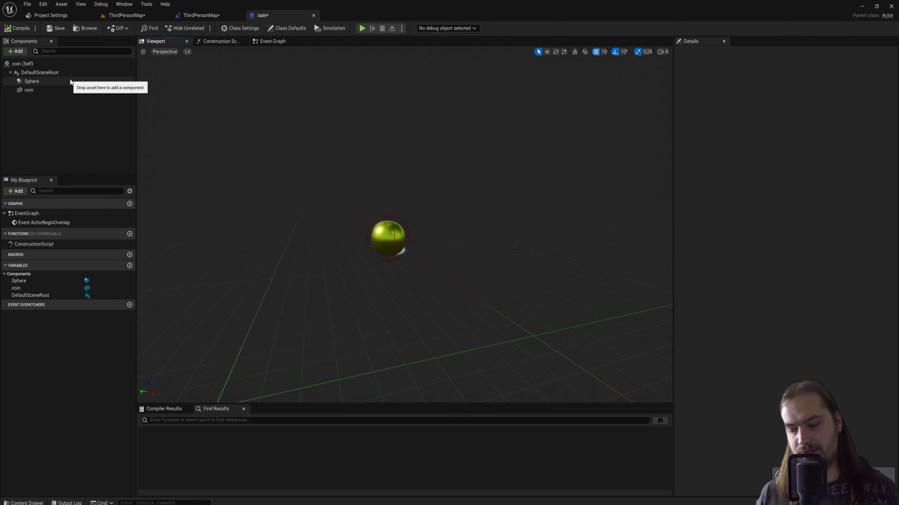
Play the level again, move the character back and forth against the first coin to retest the overlap, and stop playing.
{"action": "left_click", "coordinate": [125, 15]}
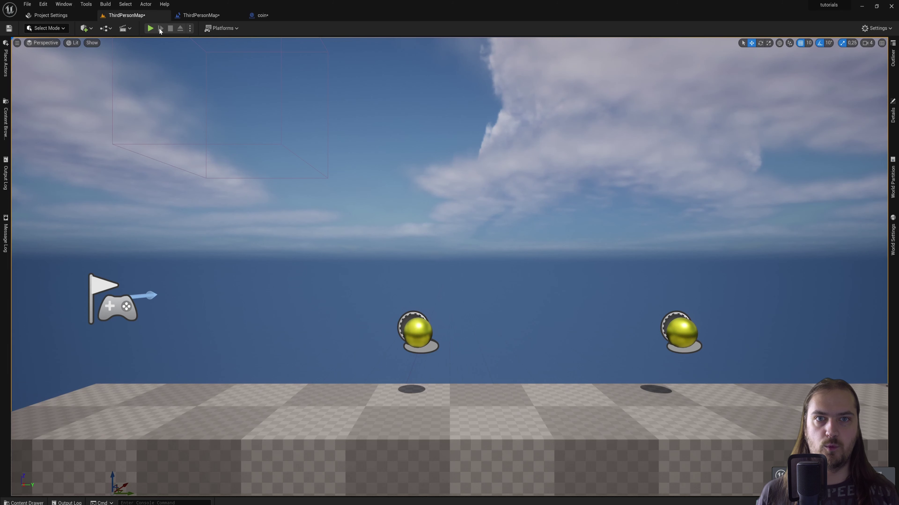
{"action": "left_click", "coordinate": [150, 28]}
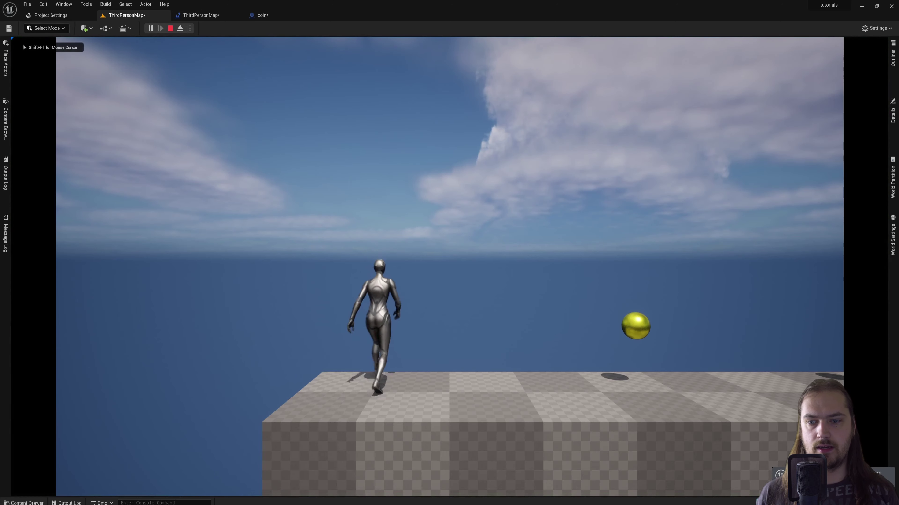
{"action": "key", "text": "d"}
{"action": "key", "text": "d"}
{"action": "key", "text": "a"}
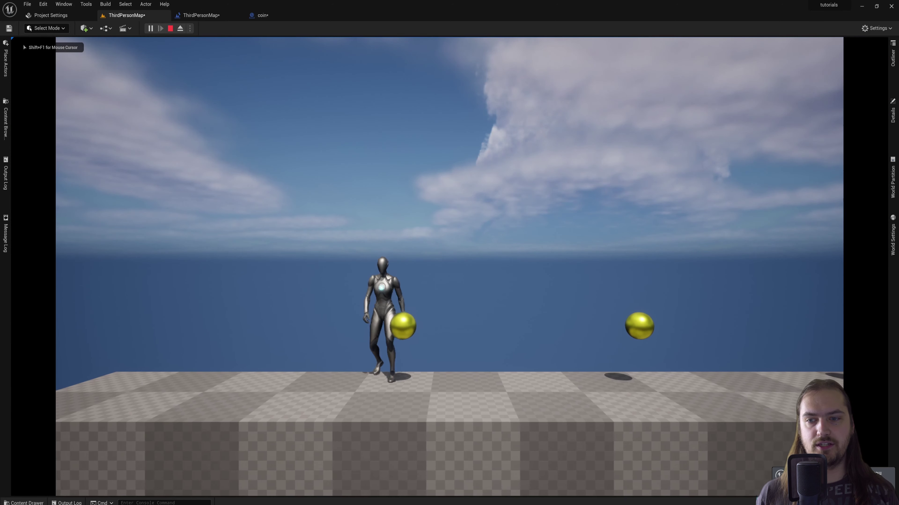
{"action": "key", "text": "d"}
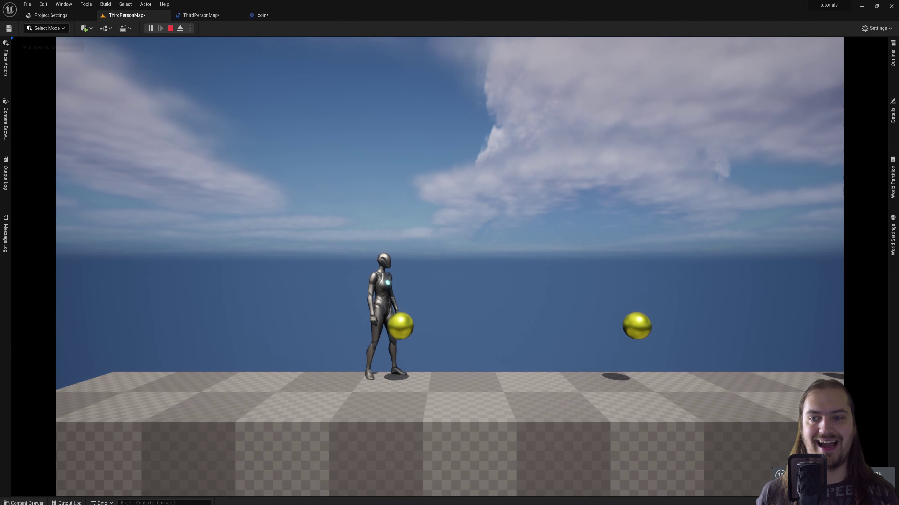
{"action": "key", "text": "a"}
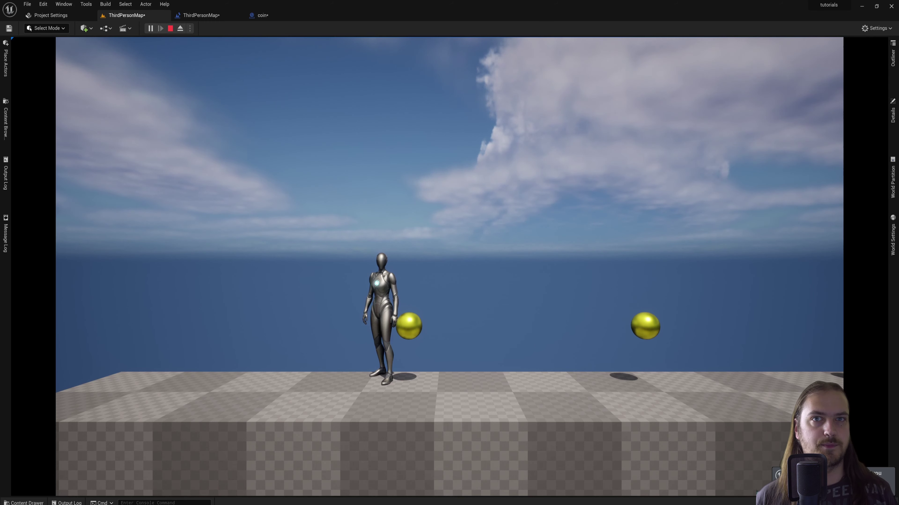
{"action": "key", "text": "Escape"}
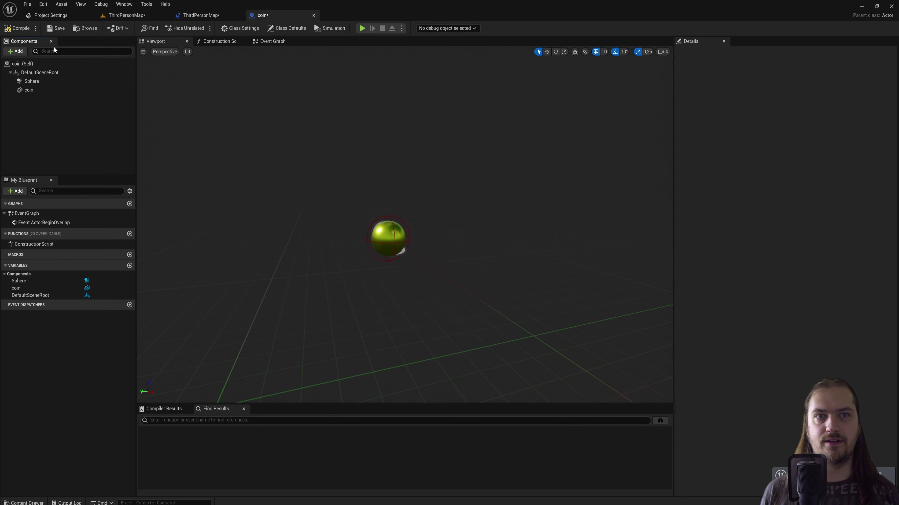
Compile the coin Blueprint and open BP_ThirdPersonCharacter from the ThirdPerson Blueprints folder, docked beside the other open editors.
{"action": "left_click", "coordinate": [21, 31]}
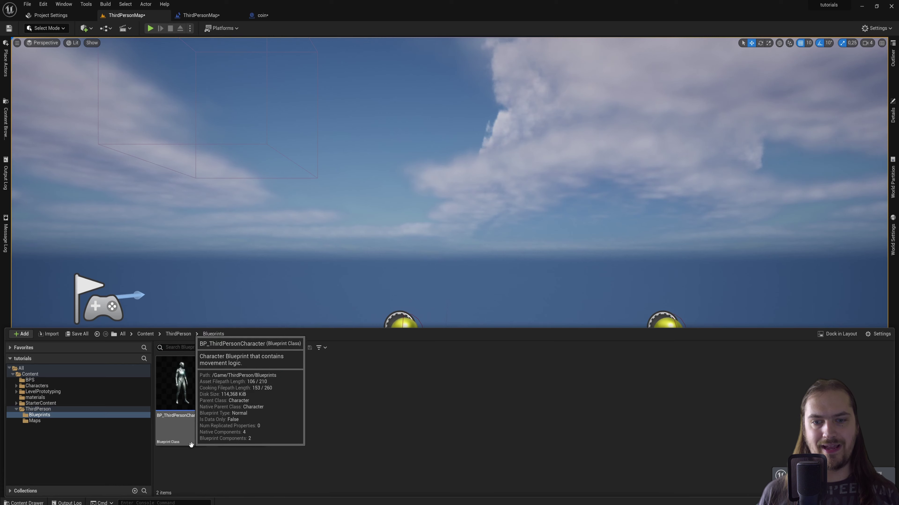
{"action": "double_click", "coordinate": [183, 387]}
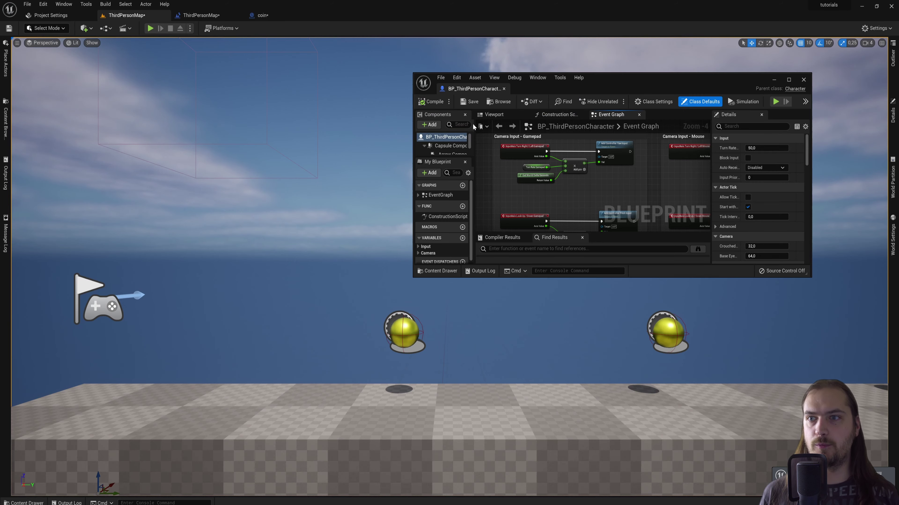
{"action": "left_click_drag", "start_coordinate": [474, 89], "coordinate": [353, 15]}
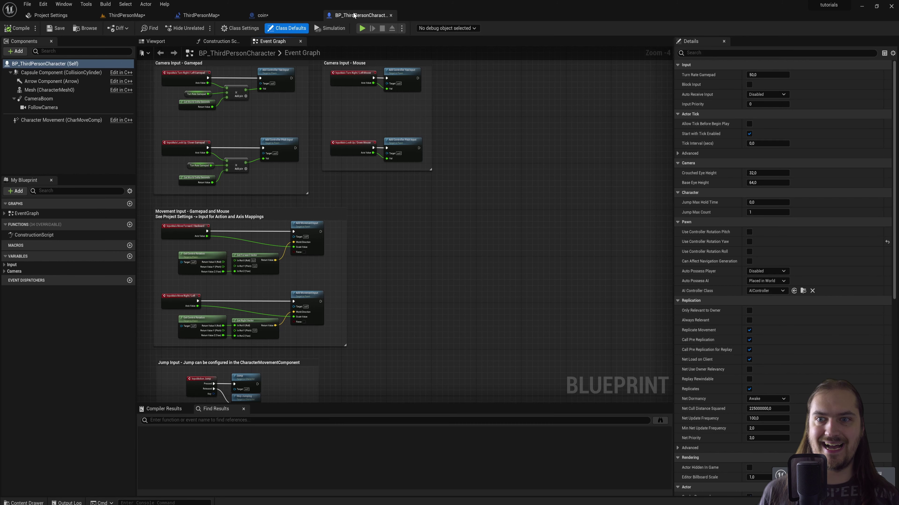
Delete the CameraBoom and FollowCamera components from BP_ThirdPersonCharacter.
{"action": "right_click_drag", "start_coordinate": [407, 247], "coordinate": [501, 286]}
{"action": "left_click", "coordinate": [130, 95]}
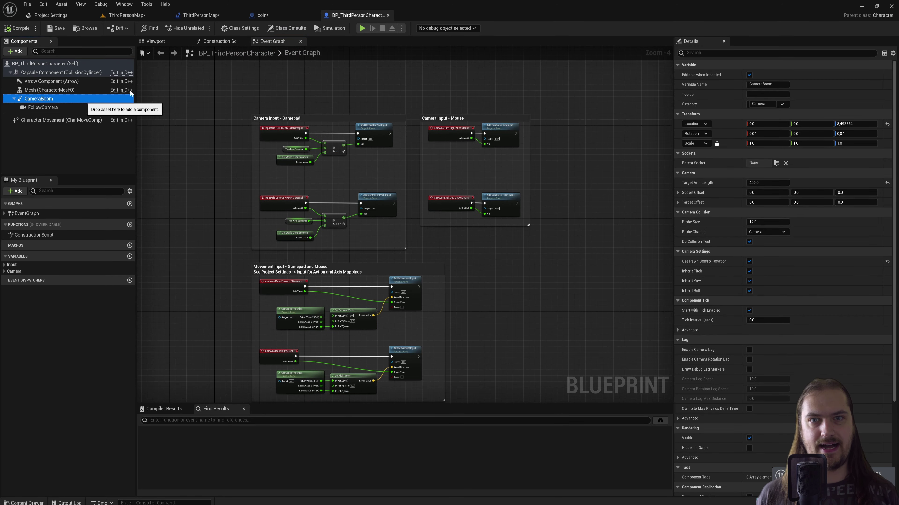
{"action": "left_click", "coordinate": [80, 107], "text": "ctrl"}
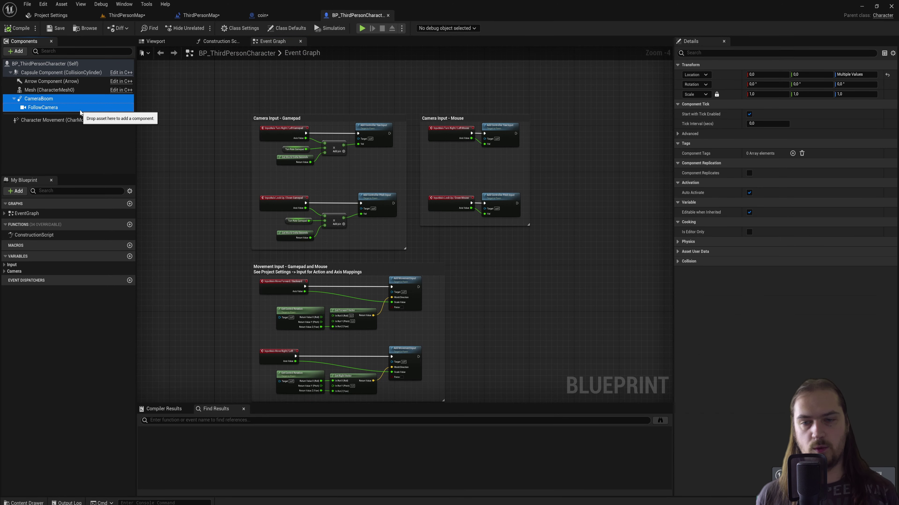
{"action": "key", "text": "Delete"}
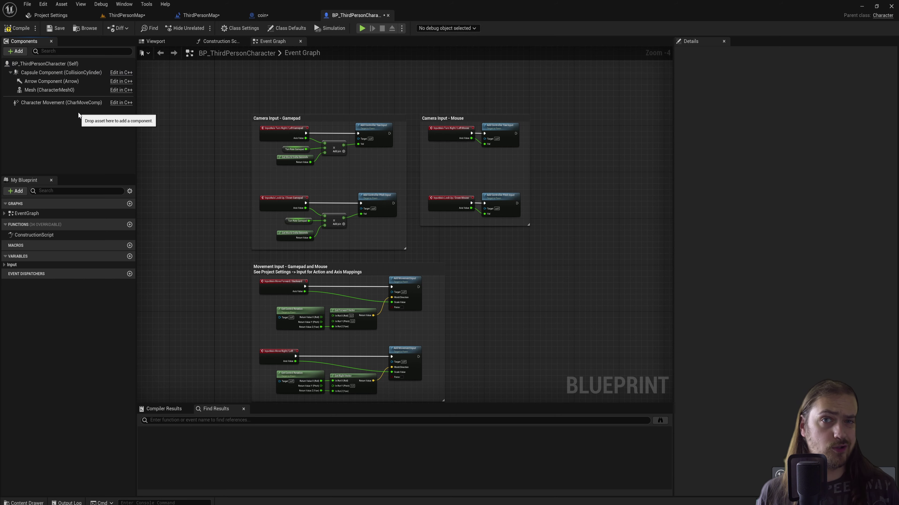
Delete the Camera Input - Mouse comment and all of its nodes from the character's Event Graph.
{"action": "right_click_drag", "start_coordinate": [558, 257], "coordinate": [506, 303]}
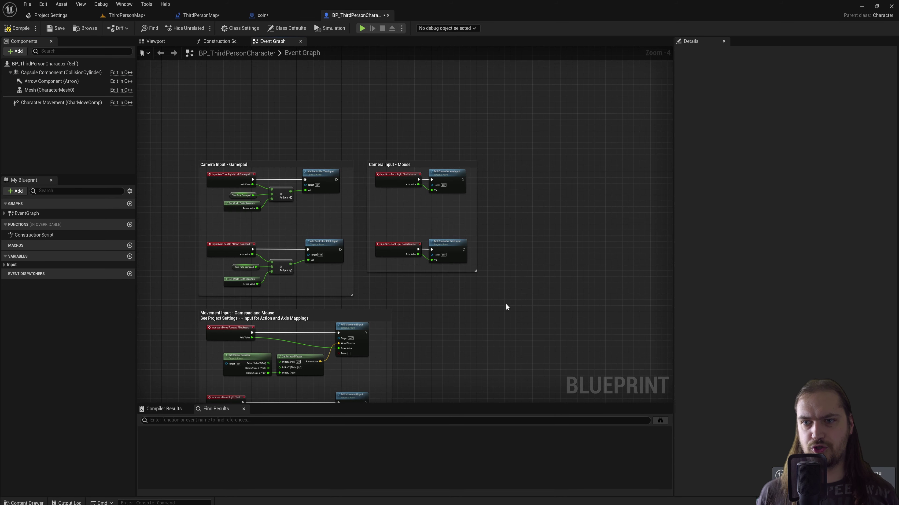
{"action": "left_click_drag", "start_coordinate": [506, 304], "coordinate": [363, 157]}
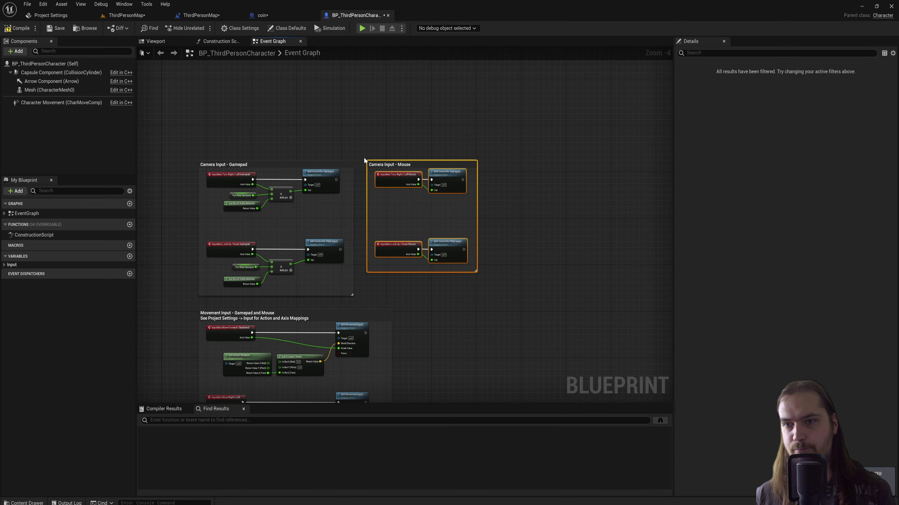
{"action": "key", "text": "Delete"}
Delete the InputAxis Move Right / Left event and its connected nodes from the Movement Input group.
{"action": "right_click_drag", "start_coordinate": [376, 187], "coordinate": [435, 189]}
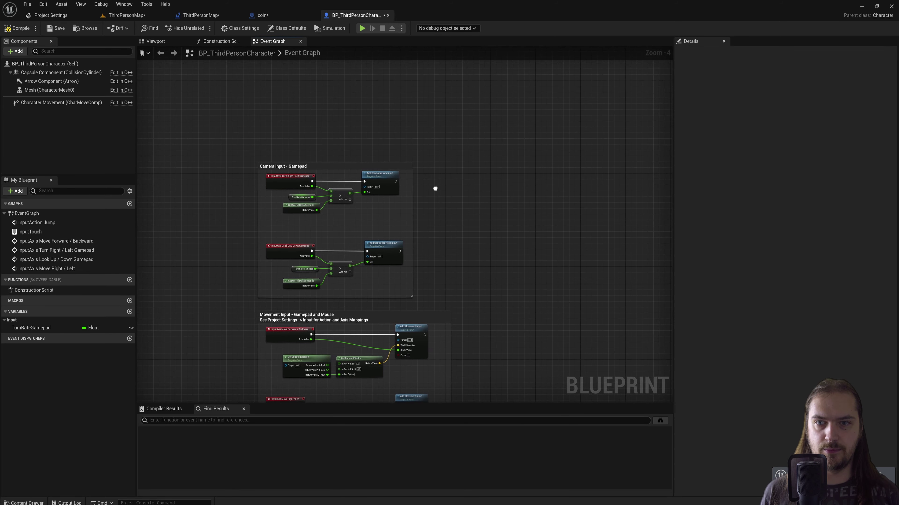
{"action": "right_click_drag", "start_coordinate": [419, 383], "coordinate": [441, 276]}
{"action": "scroll", "coordinate": [439, 333], "scroll_direction": "up", "scroll_amount": 1}
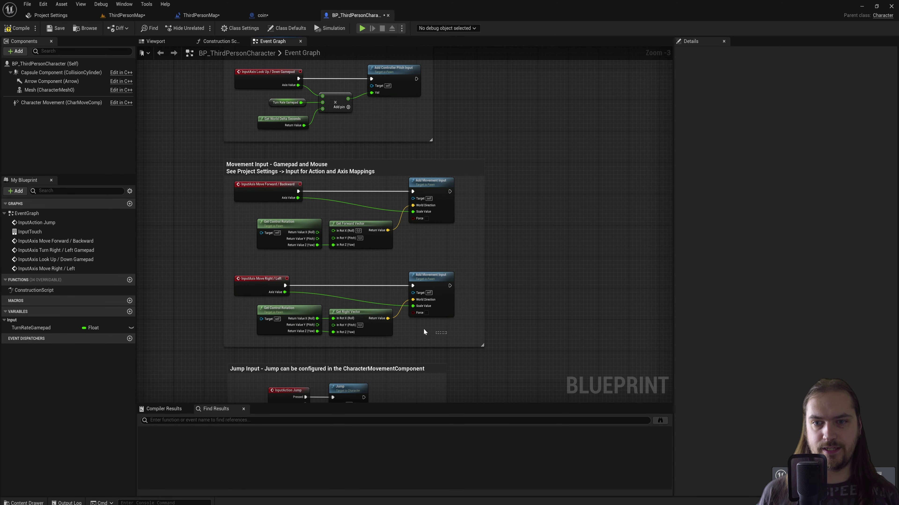
{"action": "left_click_drag", "start_coordinate": [424, 332], "coordinate": [248, 282]}
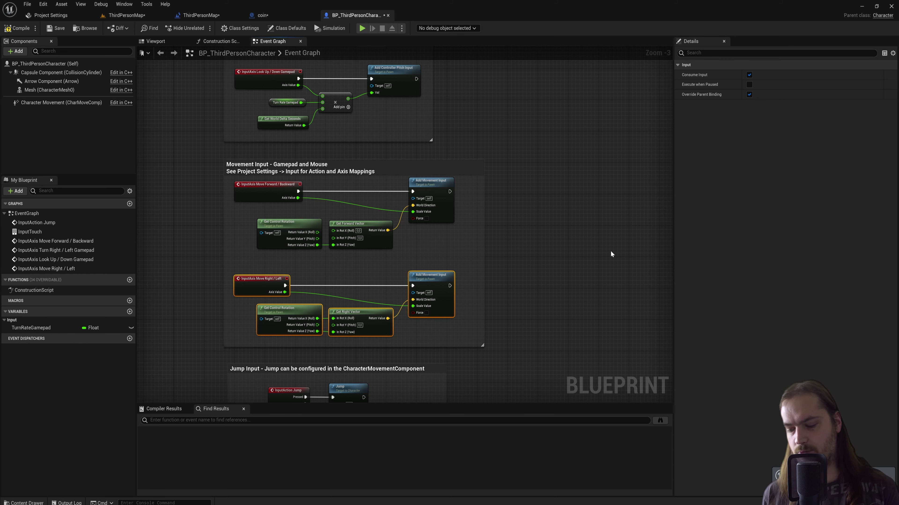
{"action": "key", "text": "Delete"}
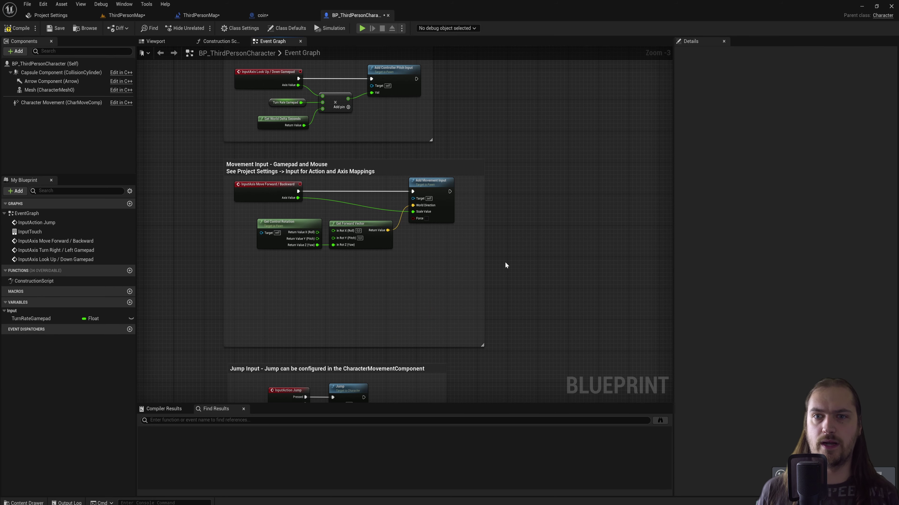
Delete the Camera Input - Gamepad comment with all its nodes, and close the gap between a shortened Movement Input comment and the Jump Input comment.
{"action": "left_click_drag", "start_coordinate": [228, 82], "coordinate": [496, 296]}
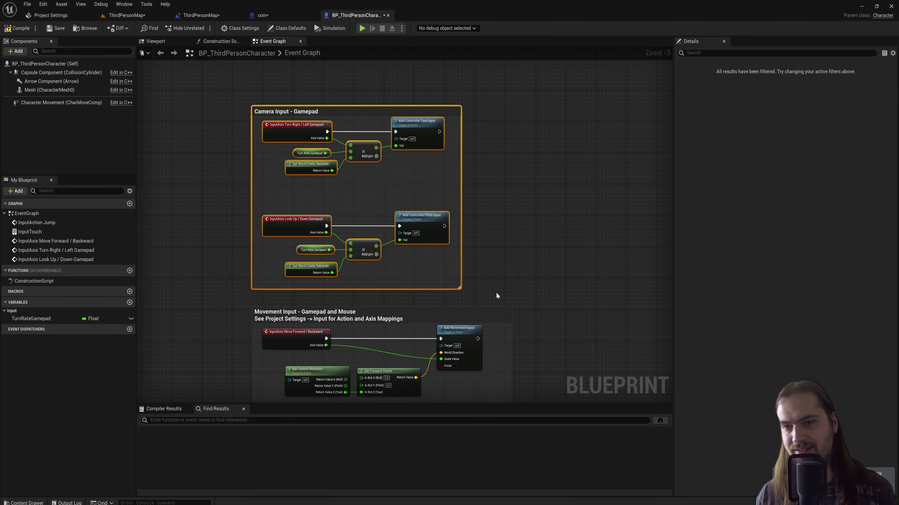
{"action": "key", "text": "Delete"}
{"action": "right_click_drag", "start_coordinate": [485, 328], "coordinate": [471, 194]}
{"action": "left_click_drag", "start_coordinate": [470, 194], "coordinate": [466, 110]}
{"action": "right_click_drag", "start_coordinate": [466, 110], "coordinate": [448, 258]}
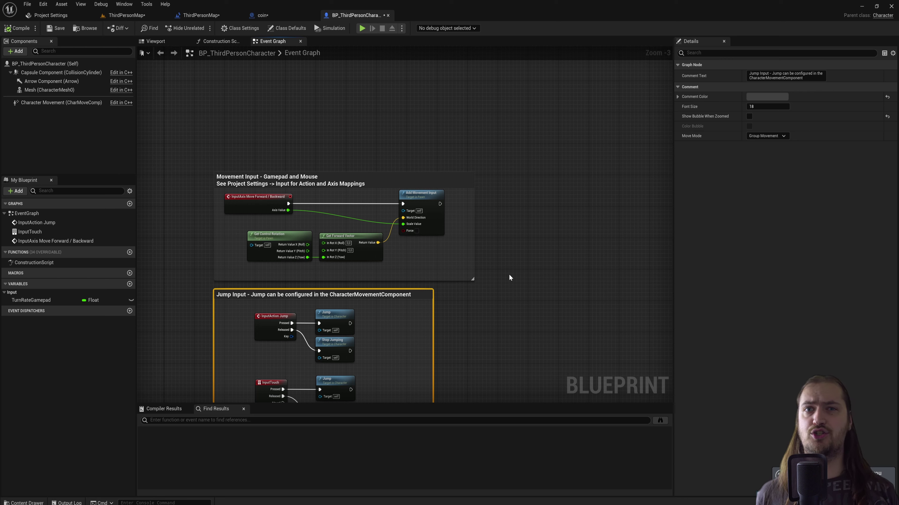
Add an Integer variable named Score to BP_ThirdPersonCharacter, and compile and save the Blueprint.
{"action": "left_click", "coordinate": [129, 284]}
{"action": "type", "text": "Score"}
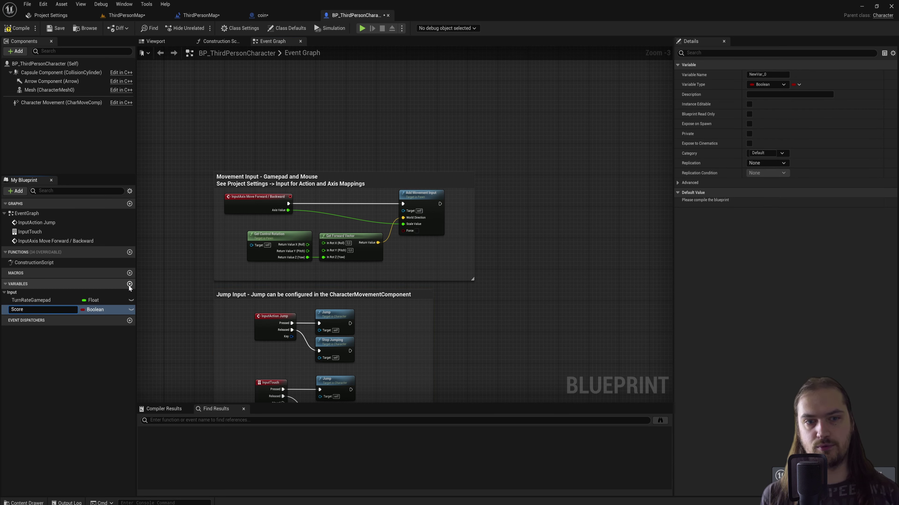
{"action": "key", "text": "Return"}
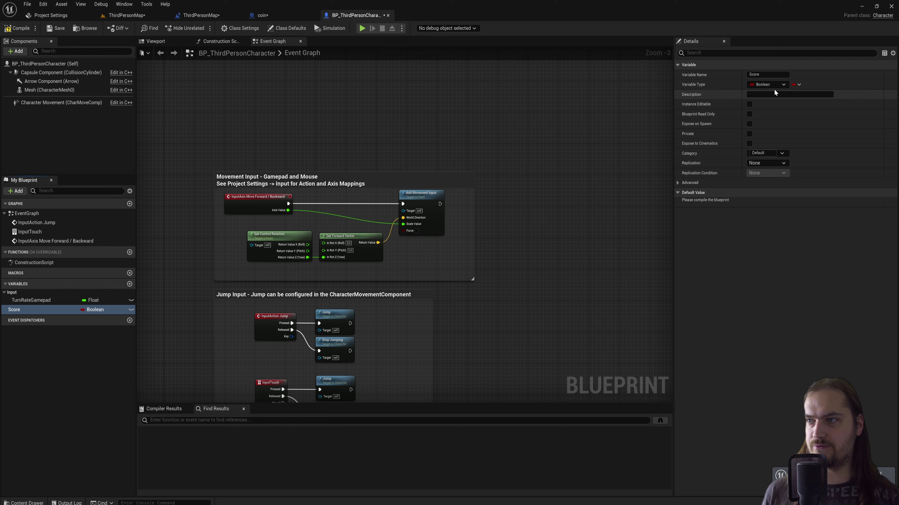
{"action": "left_click", "coordinate": [767, 84]}
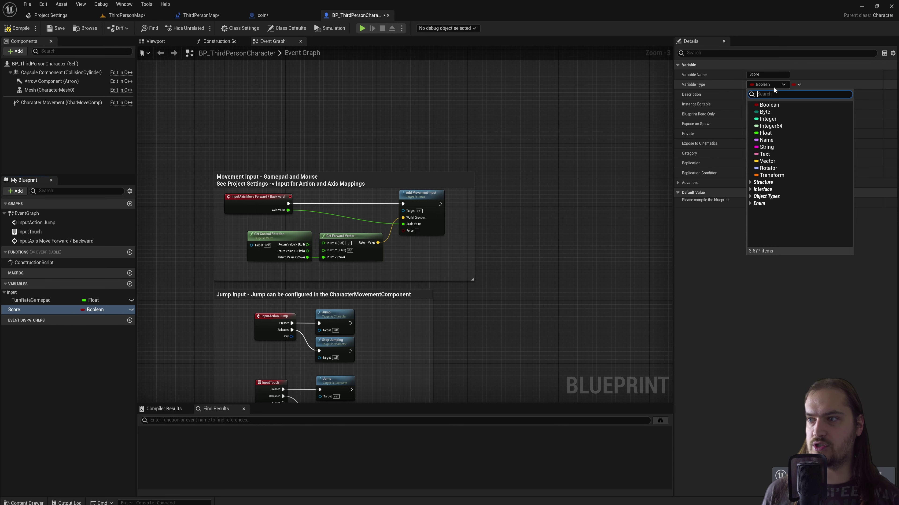
{"action": "left_click", "coordinate": [776, 119]}
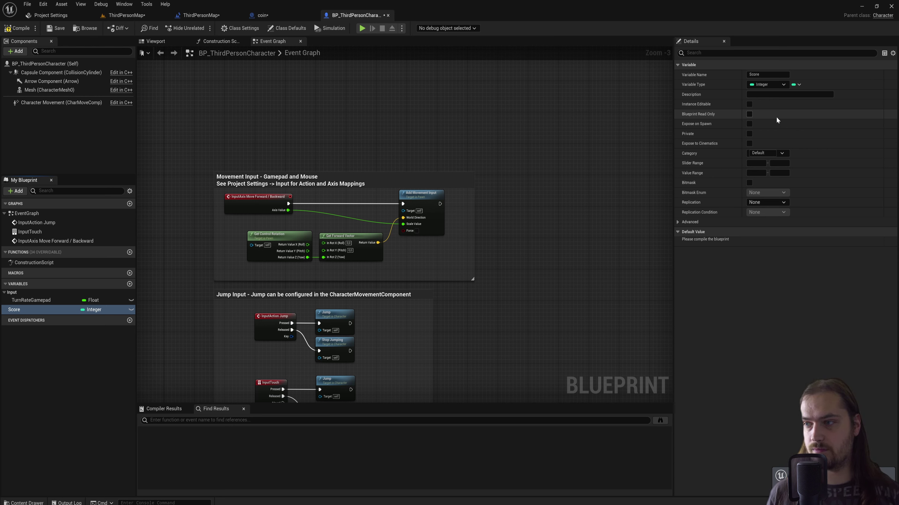
{"action": "left_click", "coordinate": [17, 28]}
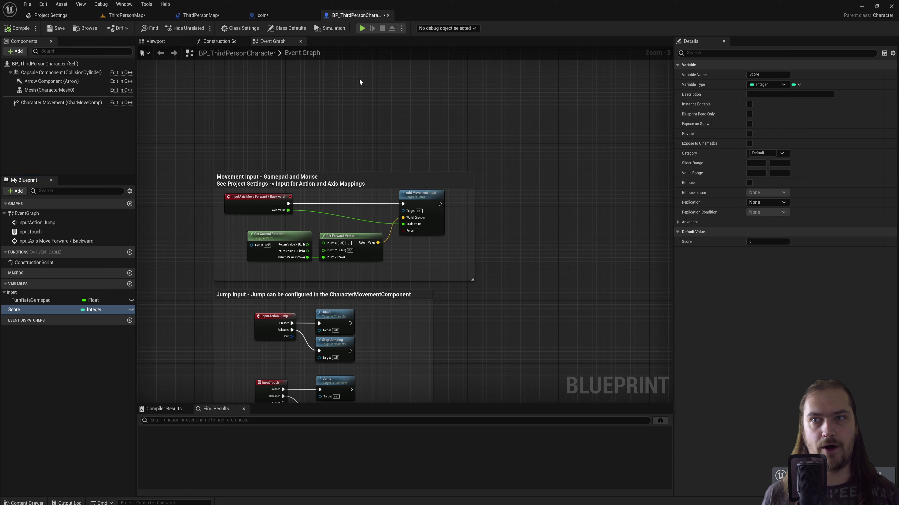
{"action": "key", "text": "ctrl+s"}
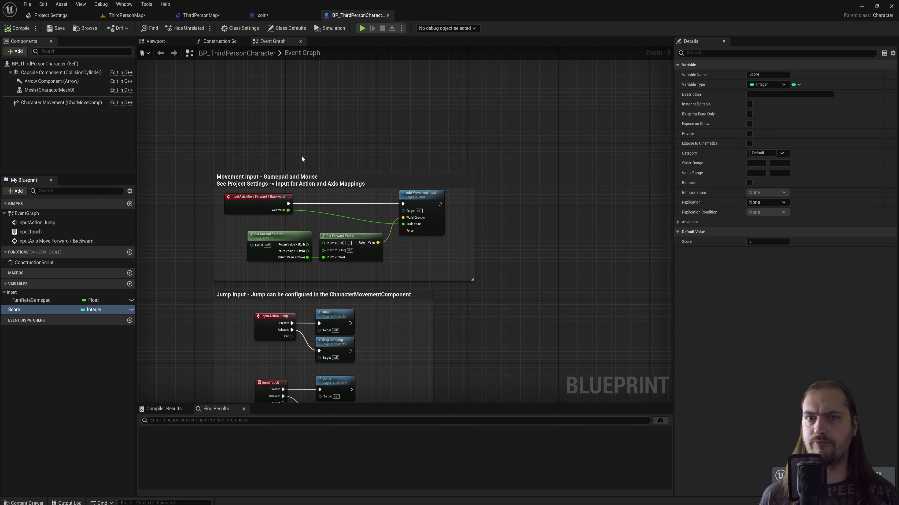
In the coin Blueprint's Event Graph, add a Cast To BP_ThirdPersonCharacter node executed from Event ActorBeginOverlap.
{"action": "left_click", "coordinate": [295, 15]}
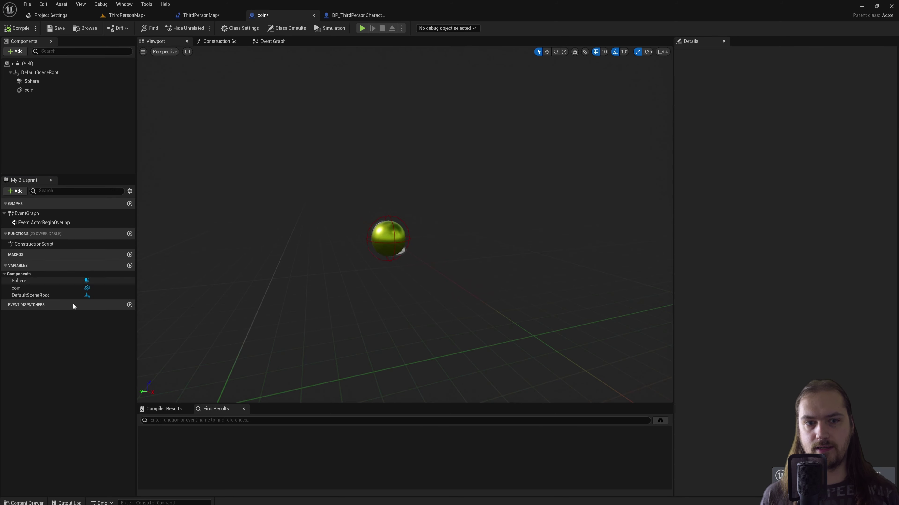
{"action": "left_click", "coordinate": [219, 41]}
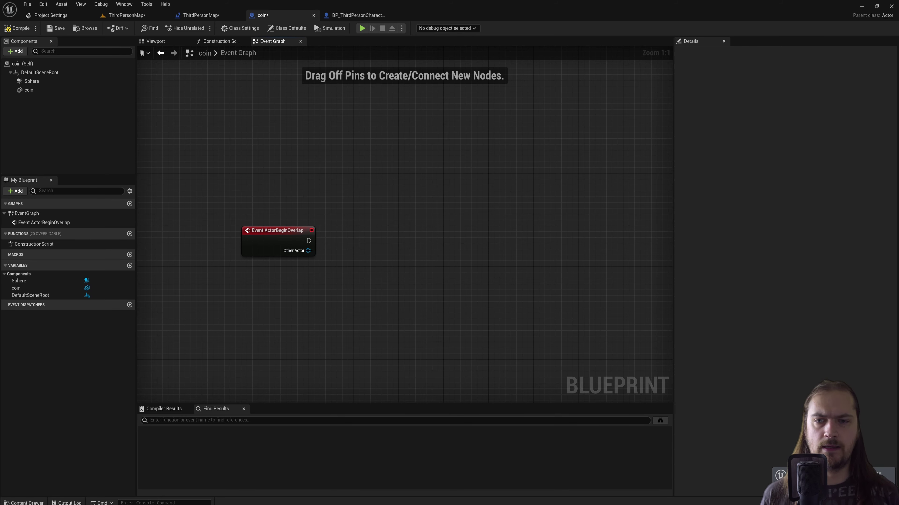
{"action": "left_click_drag", "start_coordinate": [309, 241], "coordinate": [345, 237]}
{"action": "type", "text": "cast"}
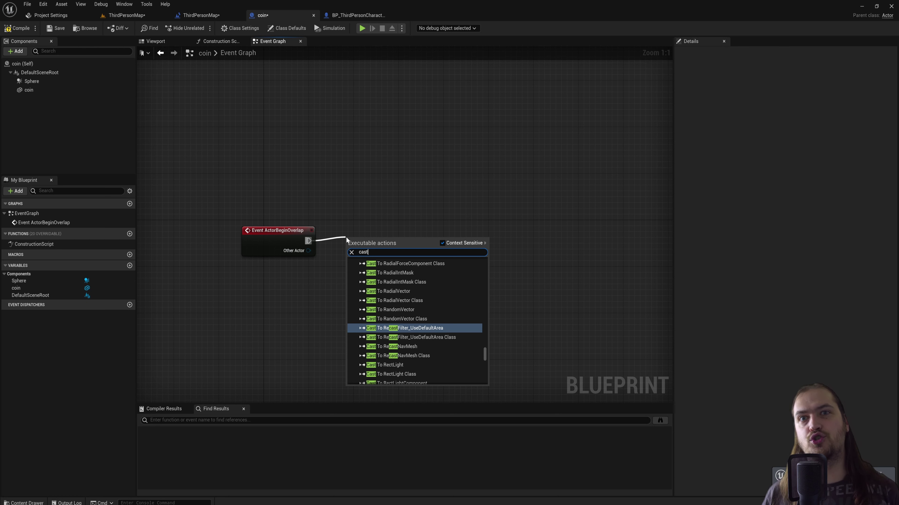
{"action": "type", "text": "to third"}
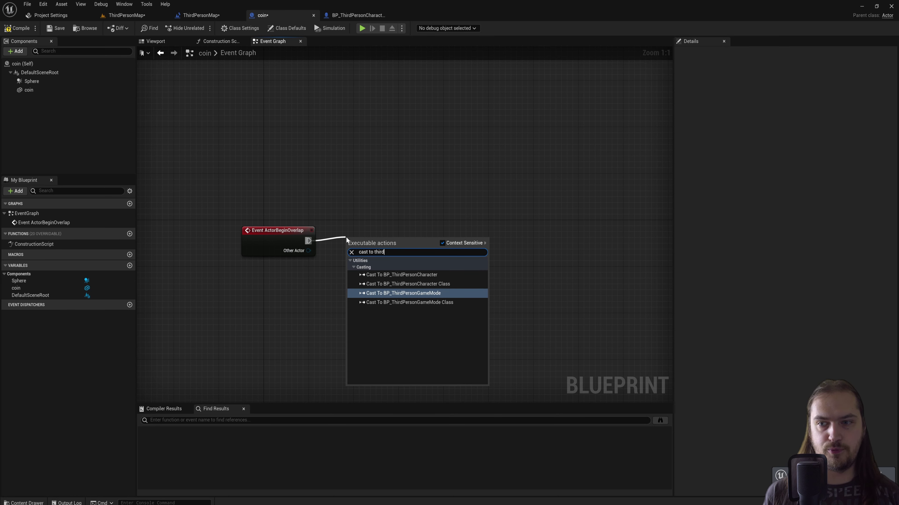
{"action": "key", "text": "Up"}
{"action": "key", "text": "Up"}
{"action": "key", "text": "Return"}
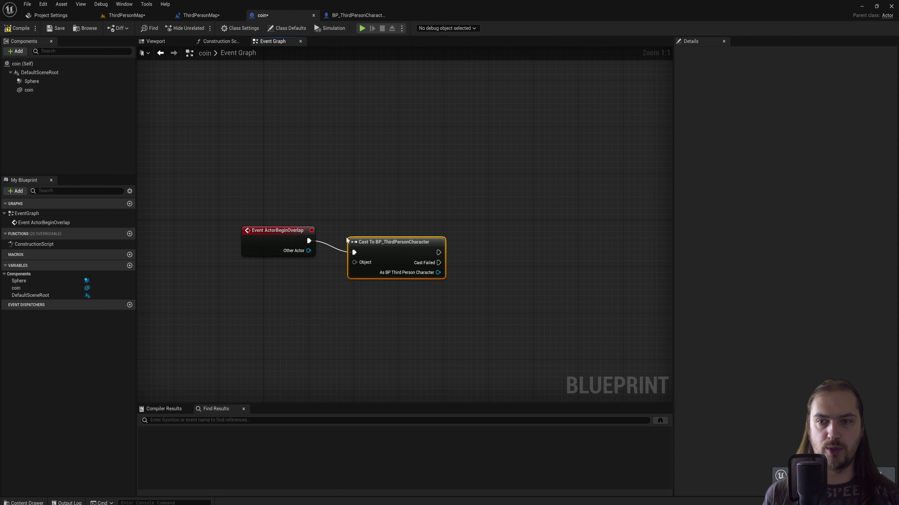
Align the cast node with the overlap event and connect the event's Other Actor output to the cast's Object input.
{"action": "left_click", "coordinate": [346, 15]}
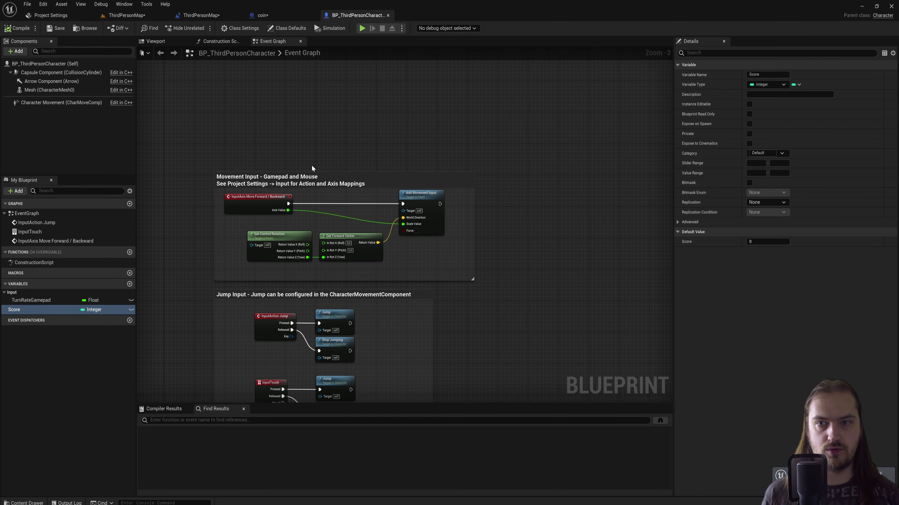
{"action": "left_click", "coordinate": [299, 16]}
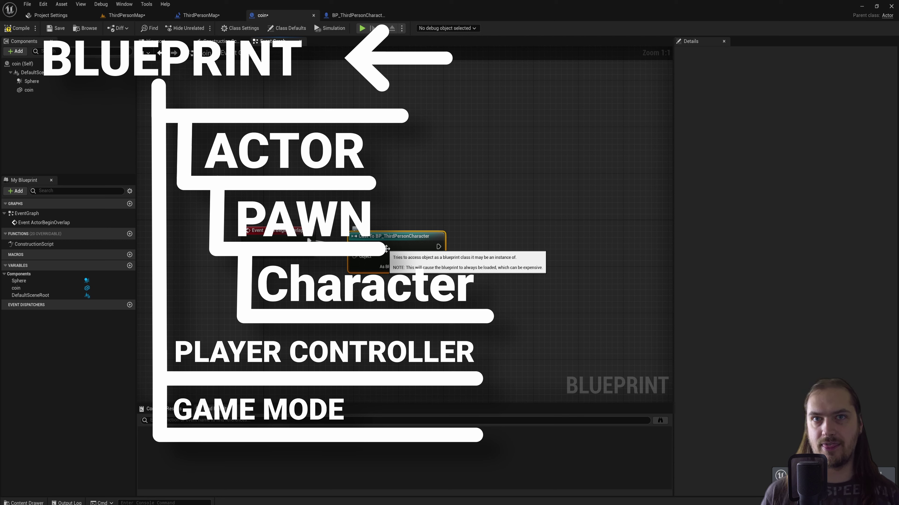
{"action": "left_click_drag", "start_coordinate": [387, 248], "coordinate": [381, 243]}
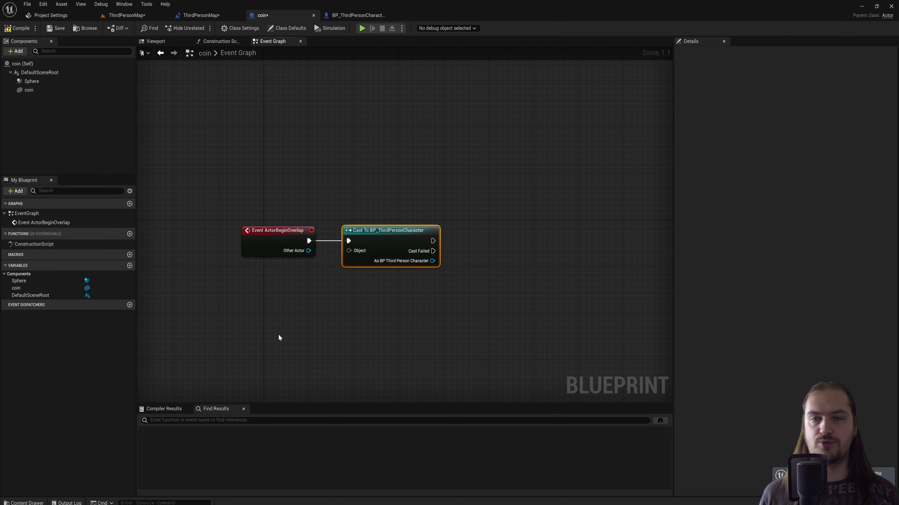
{"action": "left_click_drag", "start_coordinate": [308, 251], "coordinate": [348, 230]}
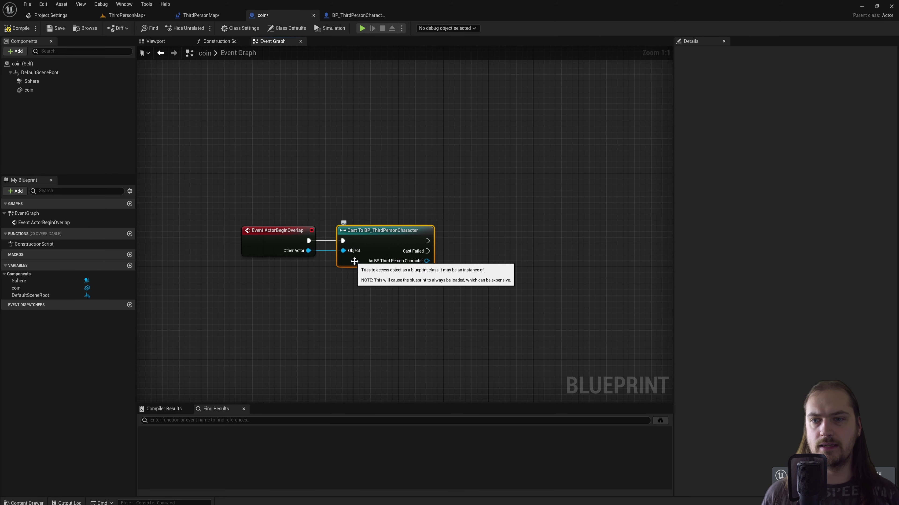
{"action": "right_click_drag", "start_coordinate": [384, 303], "coordinate": [366, 308]}
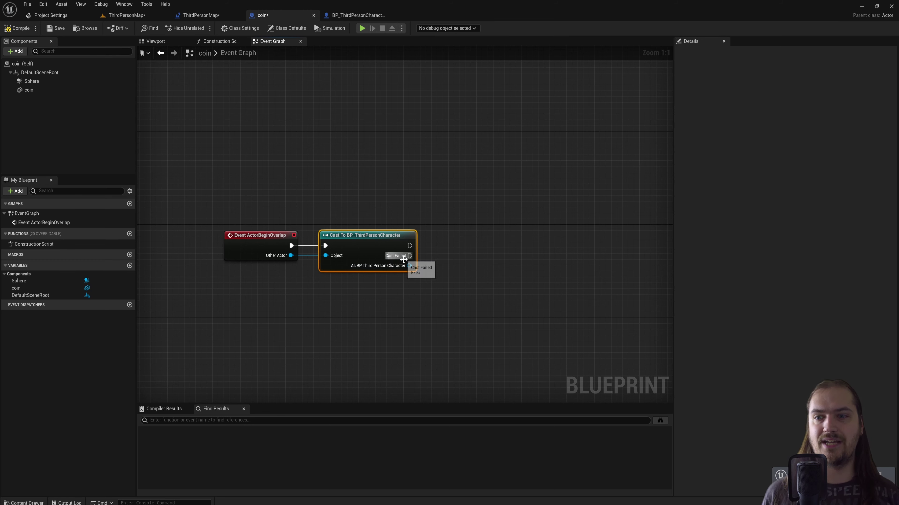
{"action": "left_click_drag", "start_coordinate": [404, 258], "coordinate": [453, 268]}
{"action": "left_click", "coordinate": [445, 231]}
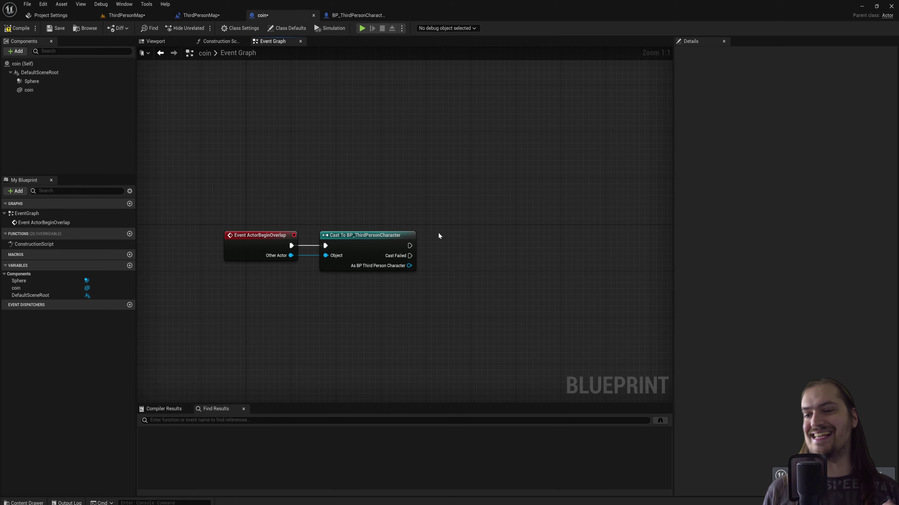
Add a Get Score node from the cast's As BP Third Person Character output and place it just below the execution line.
{"action": "right_click_drag", "start_coordinate": [431, 252], "coordinate": [402, 244]}
{"action": "left_click_drag", "start_coordinate": [380, 238], "coordinate": [409, 258]}
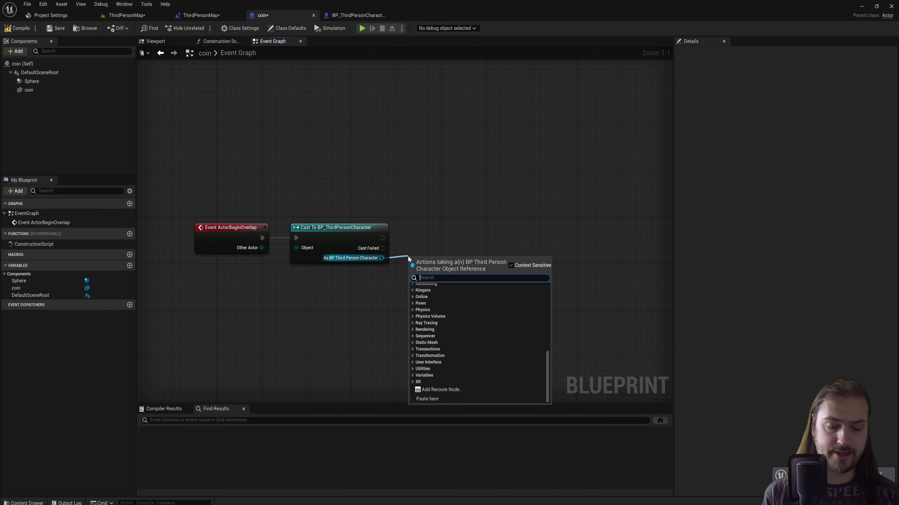
{"action": "type", "text": "get score"}
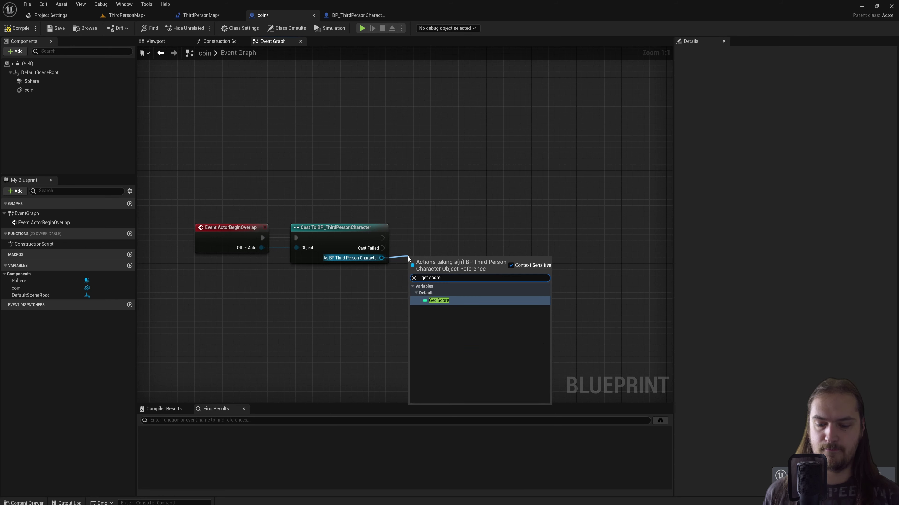
{"action": "key", "text": "Return"}
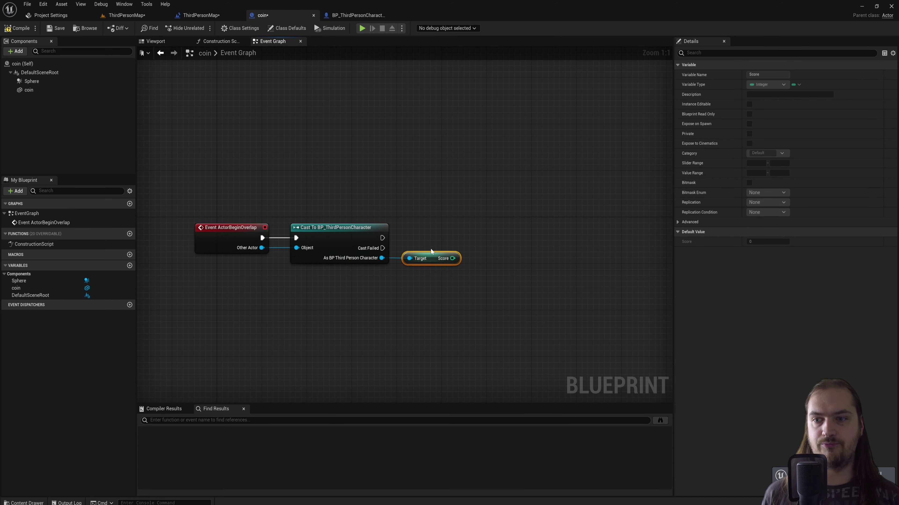
{"action": "left_click_drag", "start_coordinate": [434, 263], "coordinate": [433, 268]}
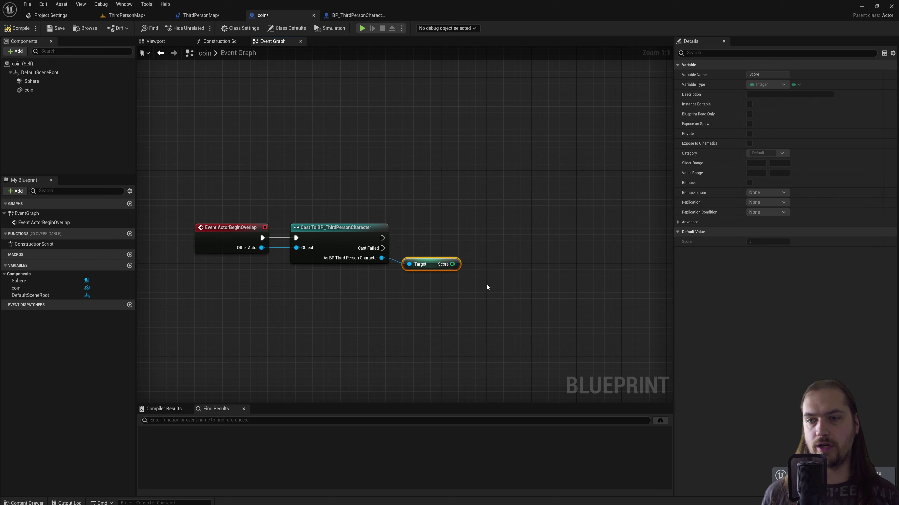
Add an Increment Int (++) node fed by Score and connect its execution input to the cast node's success output.
{"action": "left_click_drag", "start_coordinate": [453, 264], "coordinate": [483, 262]}
{"action": "type", "text": "++"}
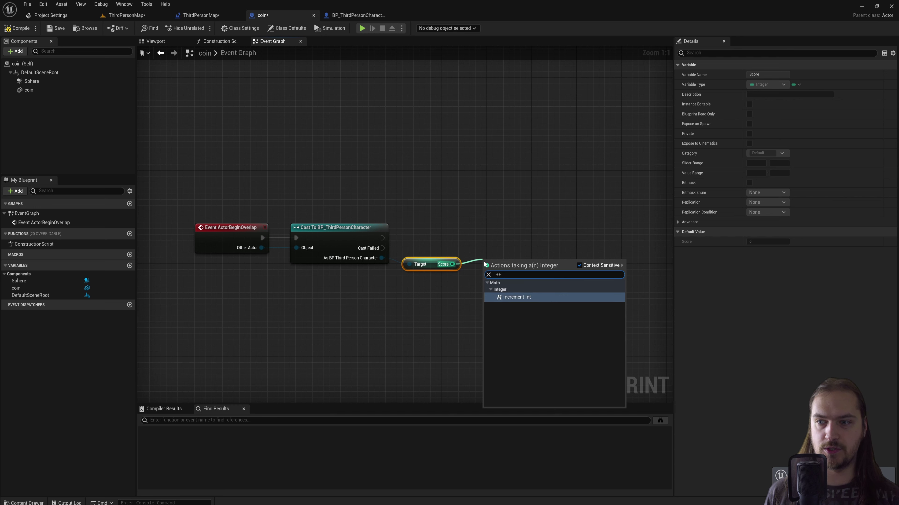
{"action": "key", "text": "Return"}
{"action": "left_click_drag", "start_coordinate": [493, 252], "coordinate": [487, 232]}
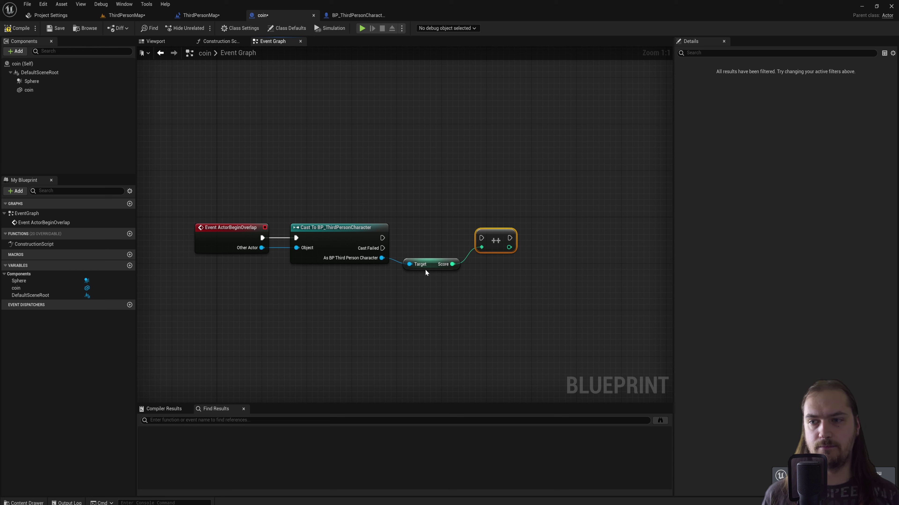
{"action": "left_click_drag", "start_coordinate": [482, 238], "coordinate": [382, 238]}
Compile the coin Blueprint and play-test the level by running the character toward the coins.
{"action": "left_click", "coordinate": [20, 30]}
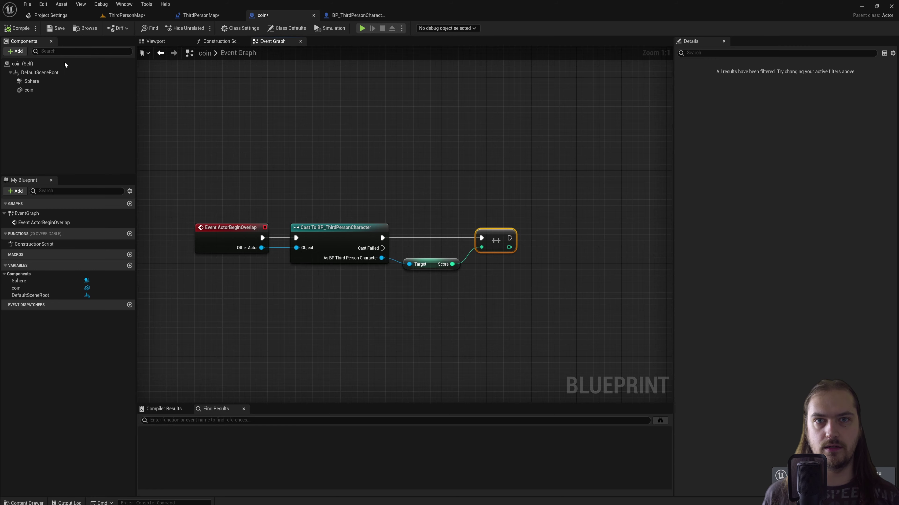
{"action": "key", "text": "d"}
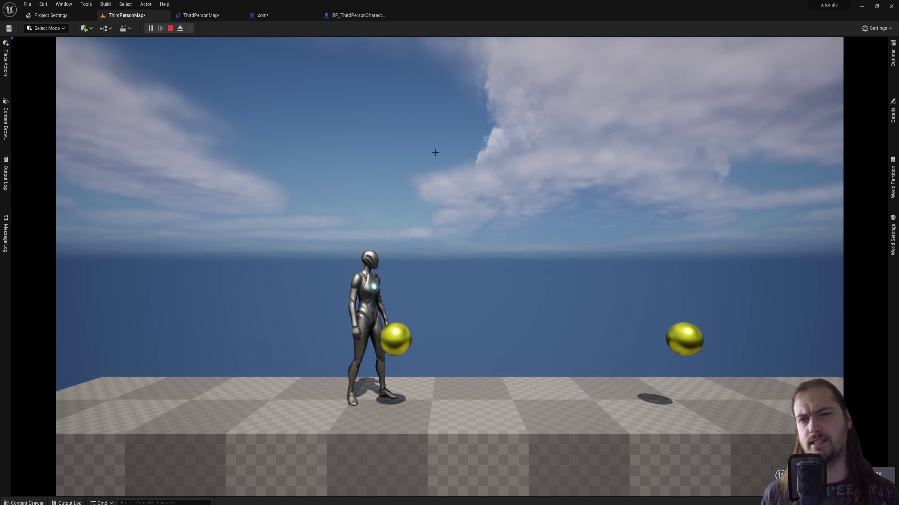
{"action": "key", "text": "Escape"}
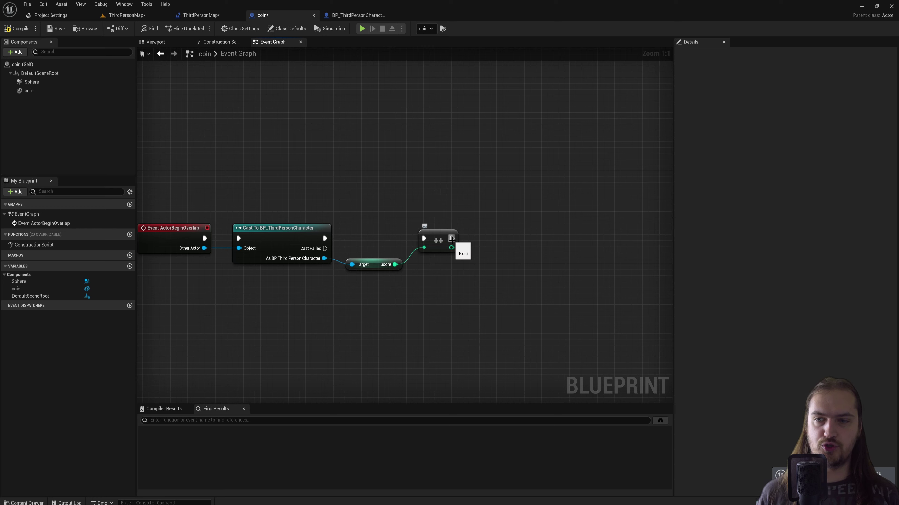
Add a Destroy Actor node targeting self after the increment node and align it with the execution line.
{"action": "left_click_drag", "start_coordinate": [452, 238], "coordinate": [479, 238]}
{"action": "type", "text": "des"}
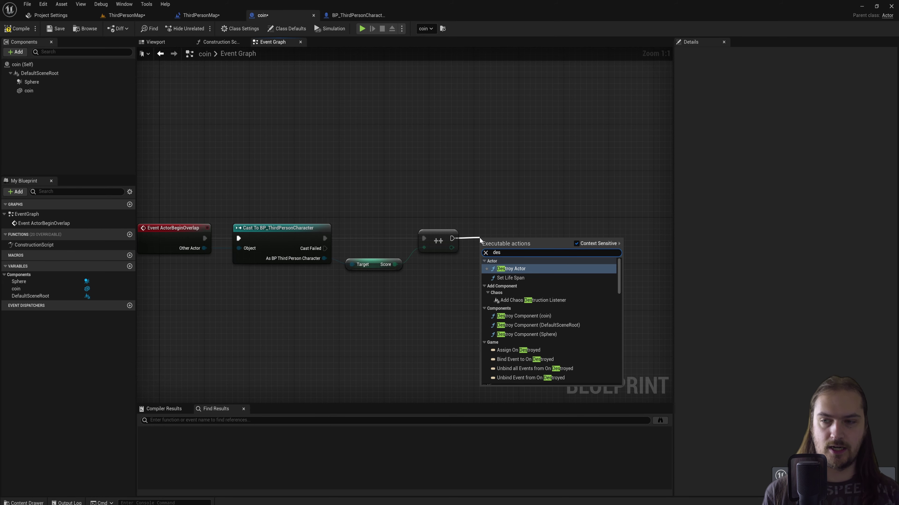
{"action": "key", "text": "Return"}
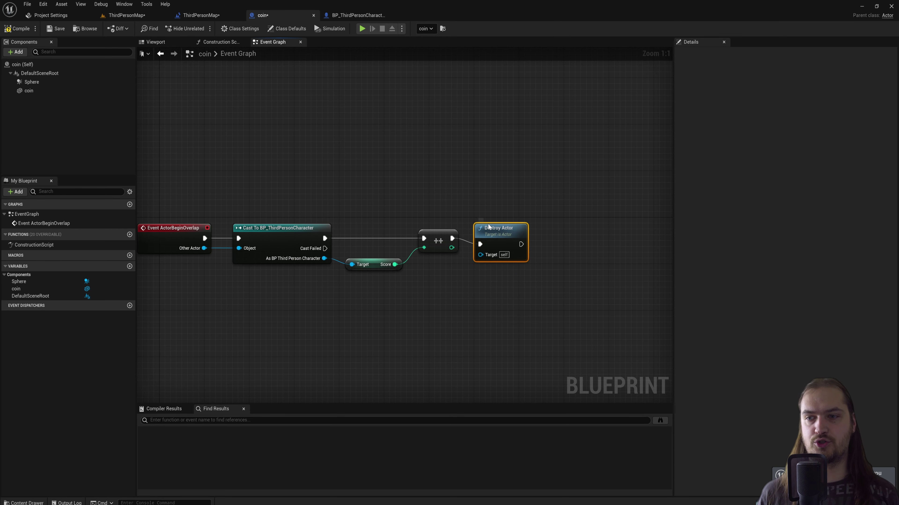
{"action": "left_click_drag", "start_coordinate": [495, 232], "coordinate": [512, 226]}
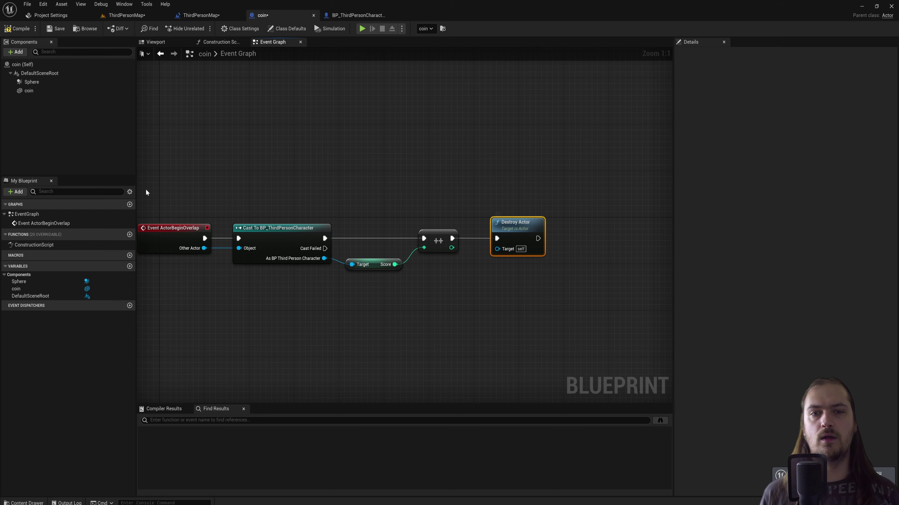
Review the coin's overlap logic from Event ActorBeginOverlap through the character cast to the Score getter and increment node.
{"action": "right_click_drag", "start_coordinate": [196, 190], "coordinate": [215, 188]}
{"action": "left_click", "coordinate": [196, 244]}
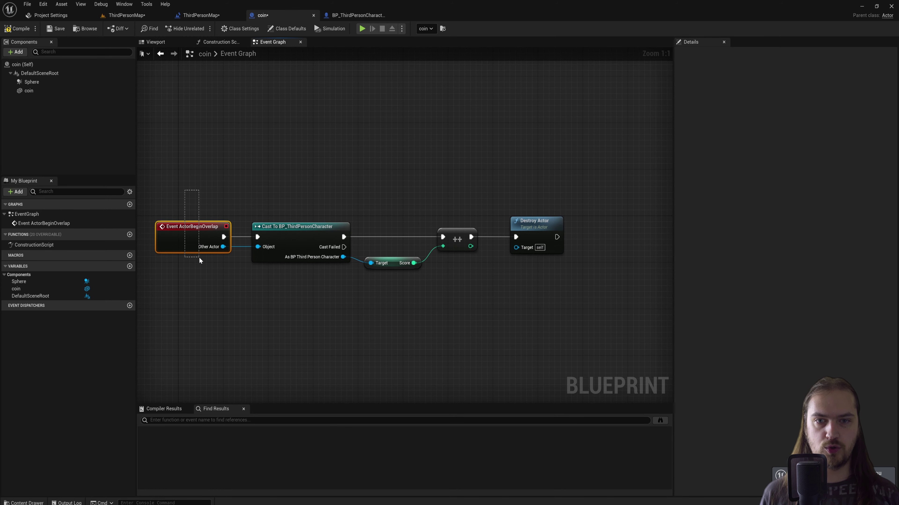
{"action": "left_click_drag", "start_coordinate": [270, 234], "coordinate": [264, 233]}
{"action": "left_click", "coordinate": [255, 201]}
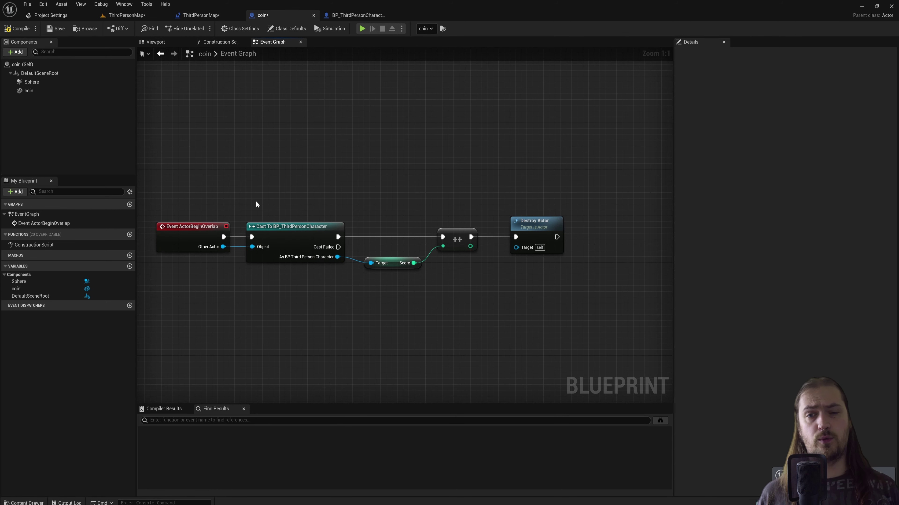
{"action": "left_click_drag", "start_coordinate": [256, 201], "coordinate": [295, 242]}
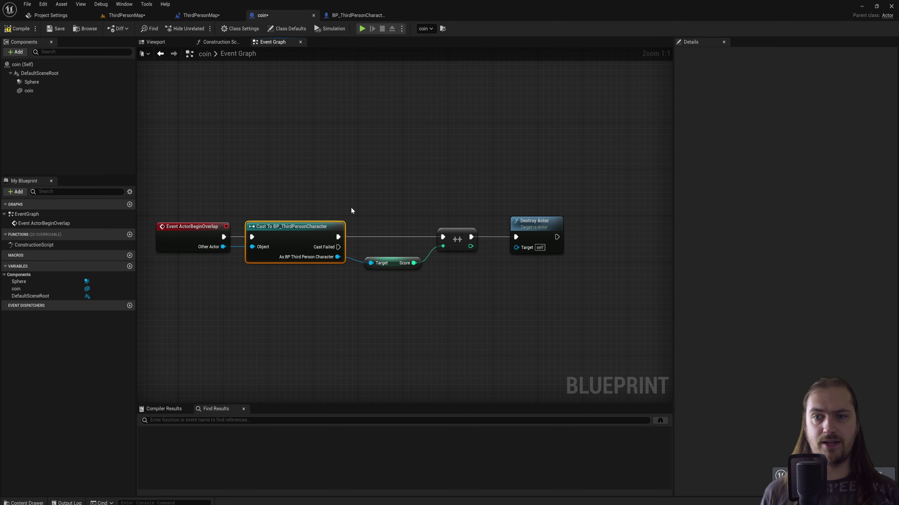
{"action": "right_click_drag", "start_coordinate": [351, 209], "coordinate": [287, 203]}
{"action": "left_click_drag", "start_coordinate": [335, 204], "coordinate": [308, 257]}
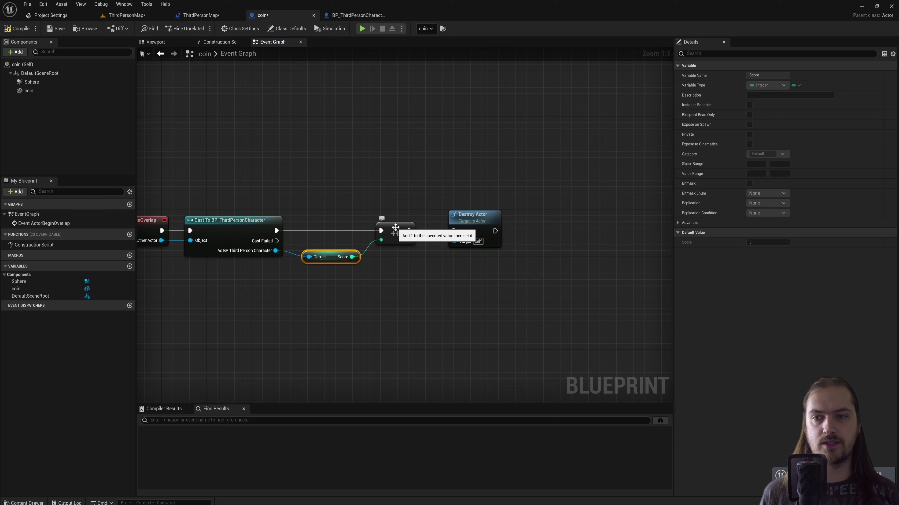
Move the increment and Destroy Actor nodes closer to the cast node and play-test collecting the coins along the platform.
{"action": "left_click_drag", "start_coordinate": [384, 227], "coordinate": [379, 227]}
{"action": "left_click_drag", "start_coordinate": [470, 225], "coordinate": [454, 225]}
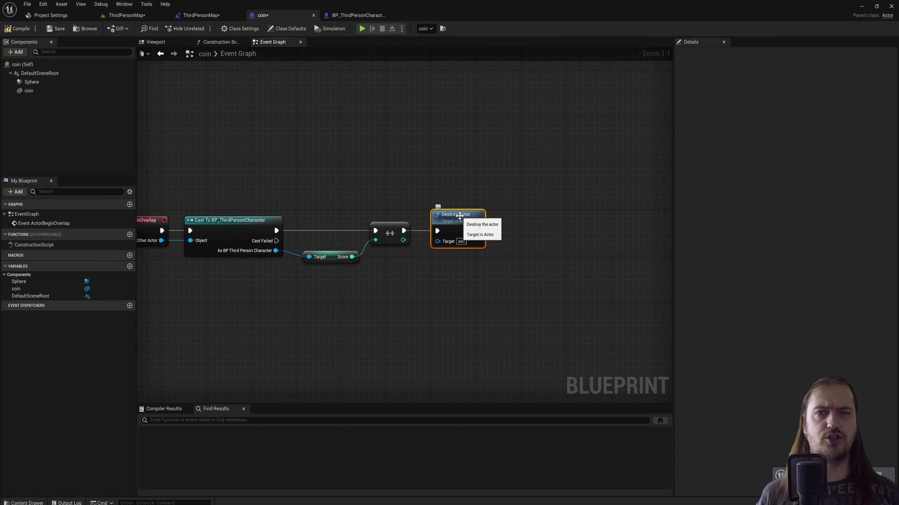
{"action": "key", "text": "alt+p"}
{"action": "key", "text": "d"}
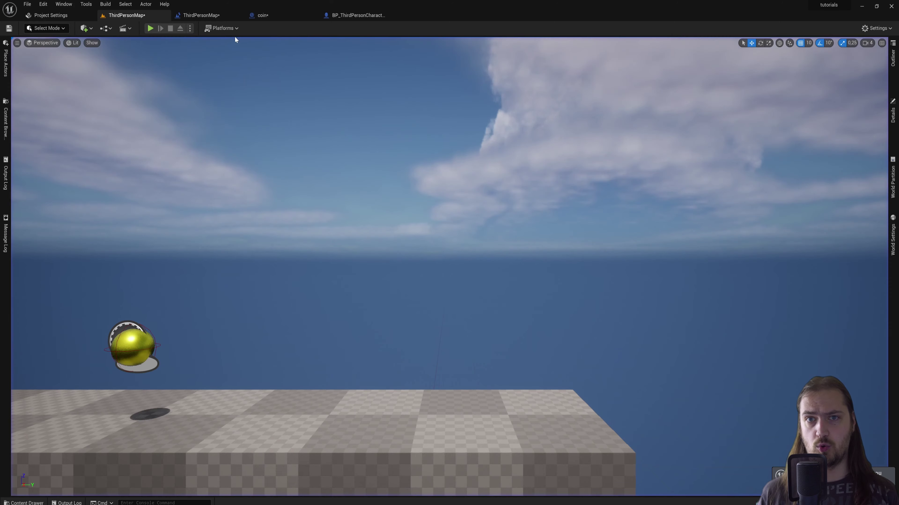
{"action": "key", "text": "Escape"}
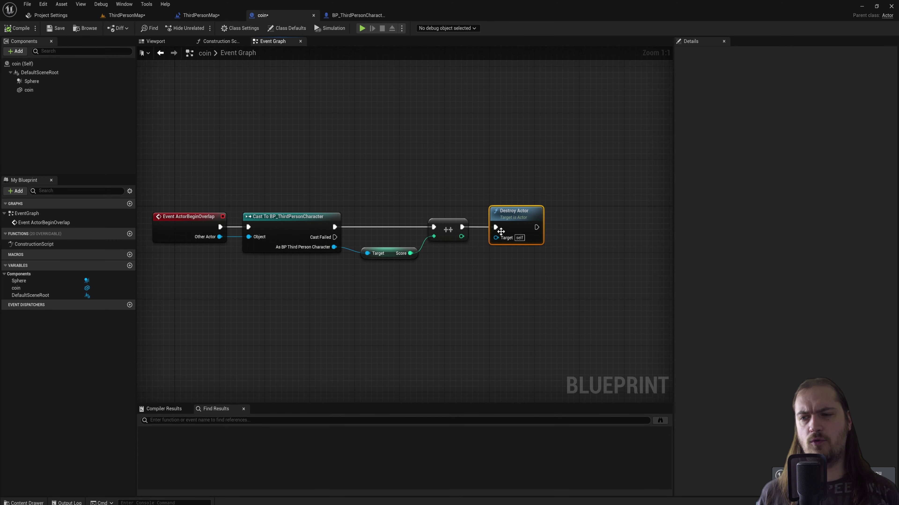
Insert a Print String node between the increment and Destroy Actor nodes and feed the increment result into its In String.
{"action": "left_click_drag", "start_coordinate": [515, 219], "coordinate": [610, 222]}
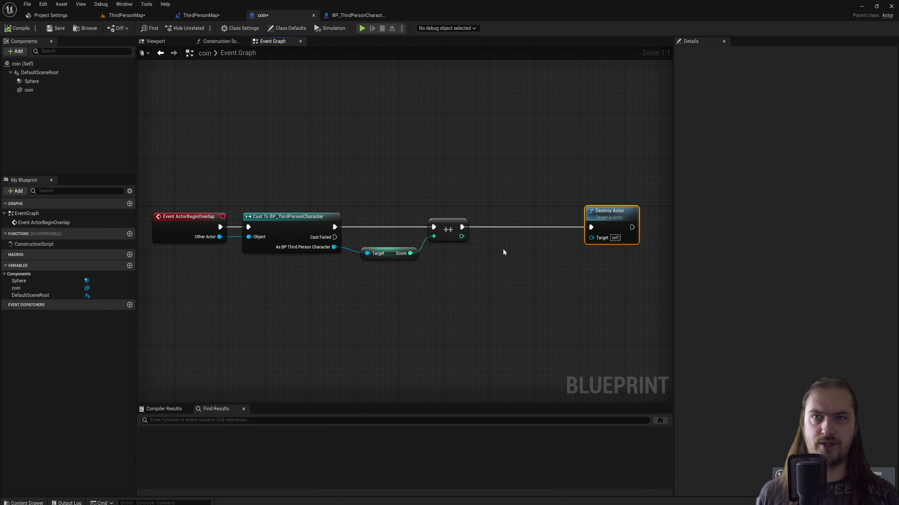
{"action": "left_click_drag", "start_coordinate": [462, 227], "coordinate": [494, 224], "text": "ctrl"}
{"action": "type", "text": "print"}
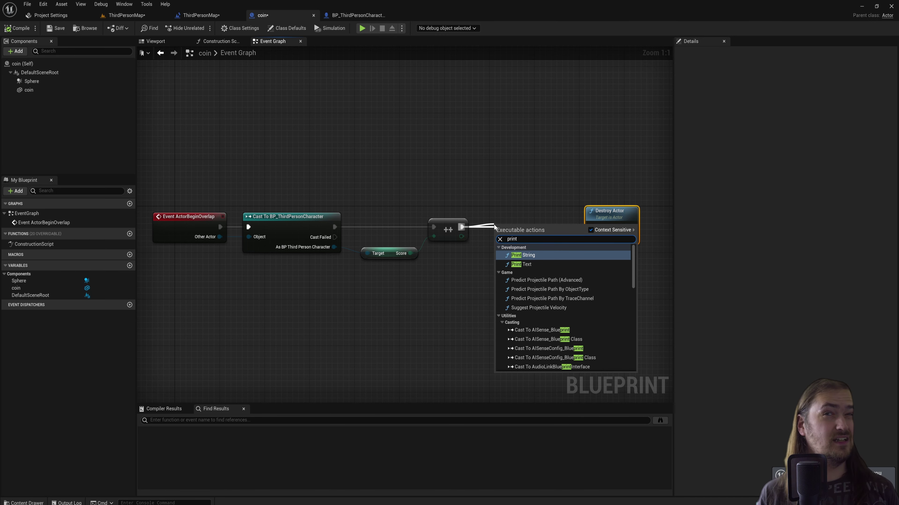
{"action": "key", "text": "Return"}
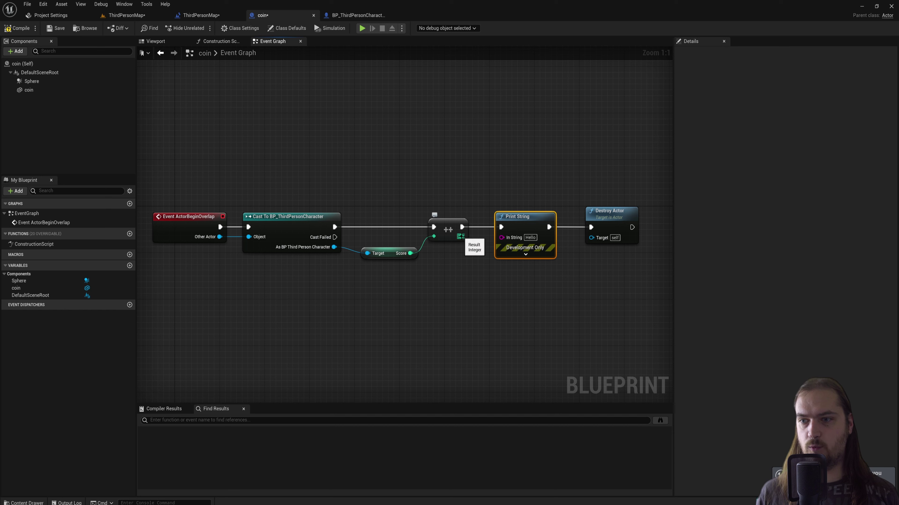
{"action": "left_click_drag", "start_coordinate": [447, 226], "coordinate": [437, 227]}
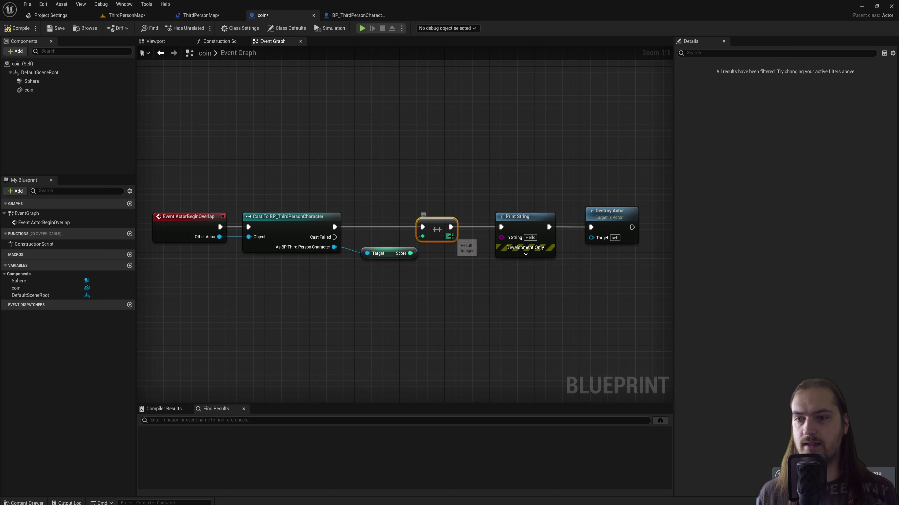
{"action": "left_click_drag", "start_coordinate": [449, 236], "coordinate": [465, 271]}
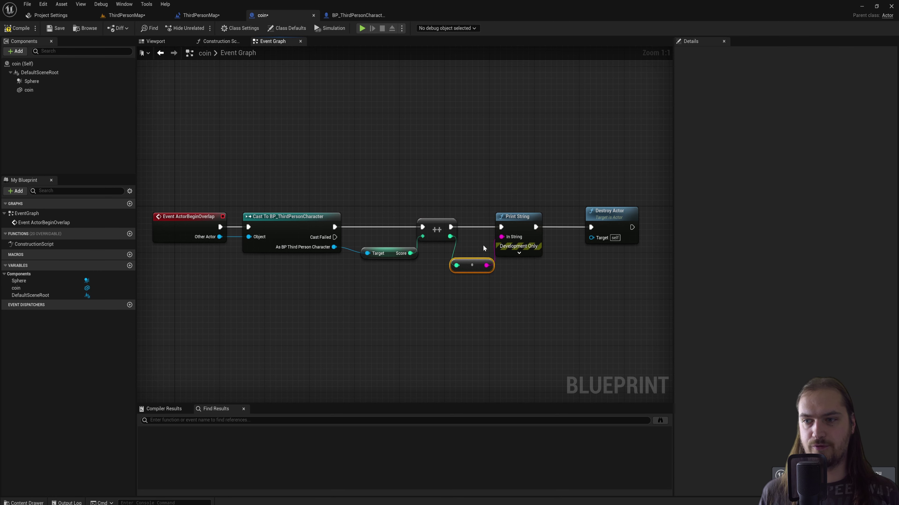
Play-test the level by running through the coins to check the printed score values.
{"action": "left_click", "coordinate": [361, 28]}
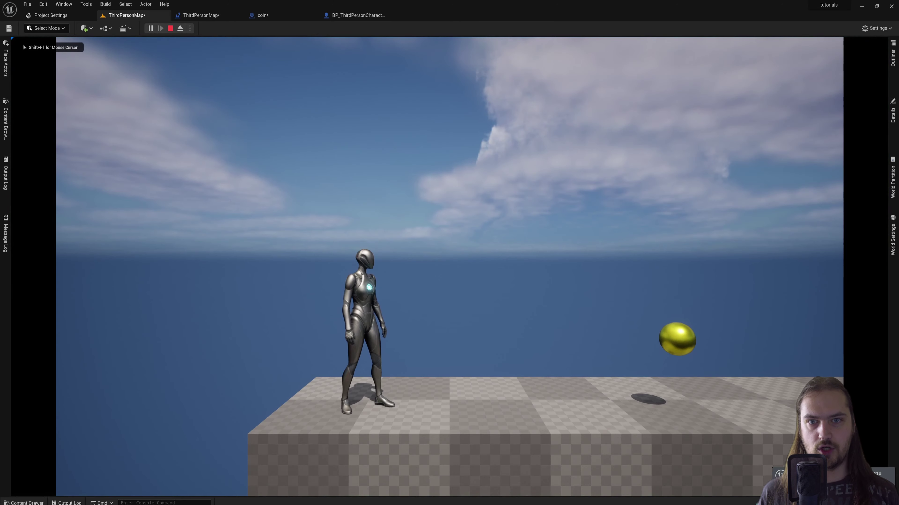
{"action": "key", "text": "d"}
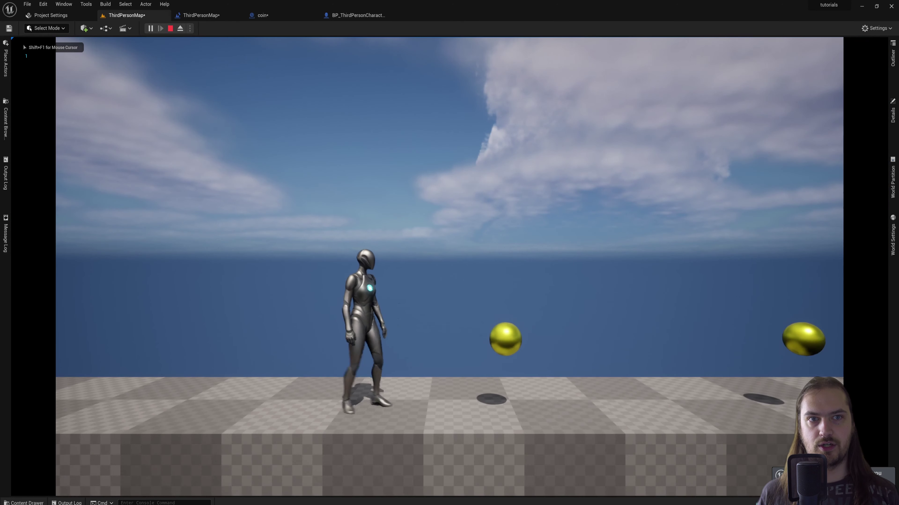
{"action": "key", "text": "d"}
{"action": "key", "text": "d"}
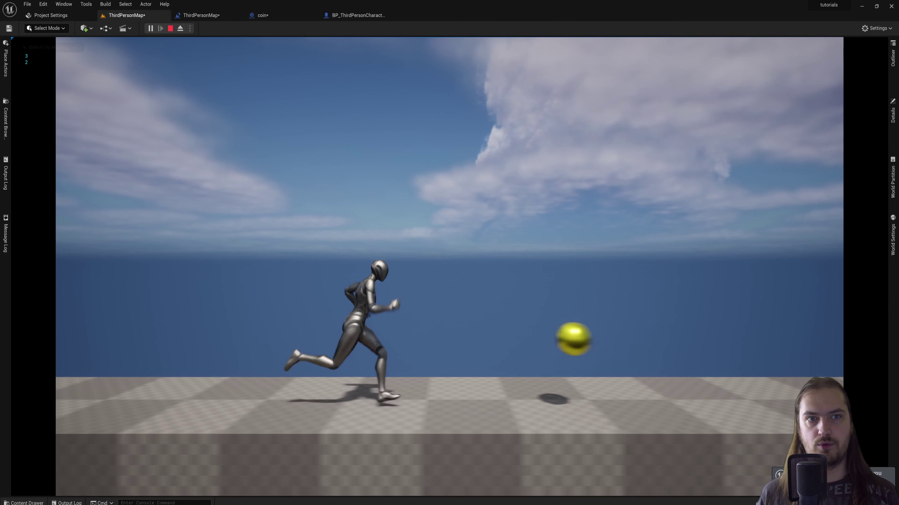
{"action": "key", "text": "d"}
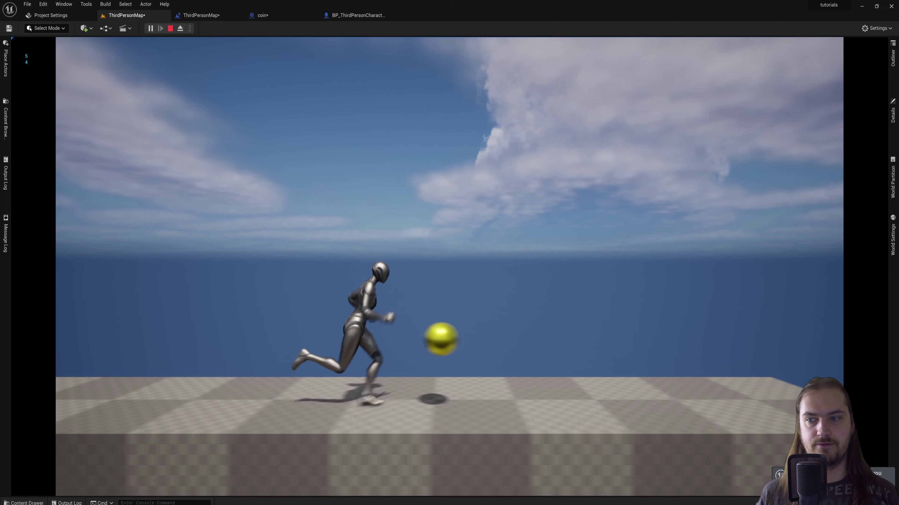
{"action": "key", "text": "Escape"}
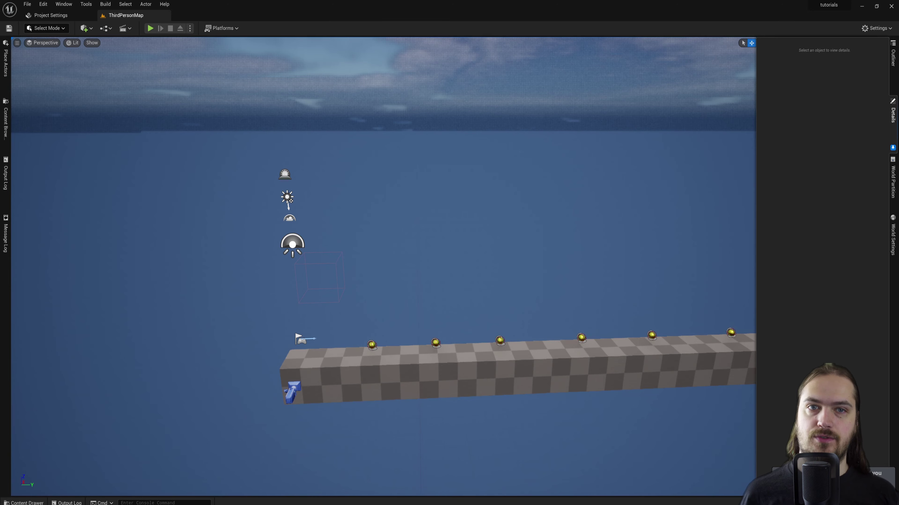
Run the level from ThirdPersonMap once more, moving the character briefly along the platform before stopping.
{"action": "left_click", "coordinate": [150, 28]}
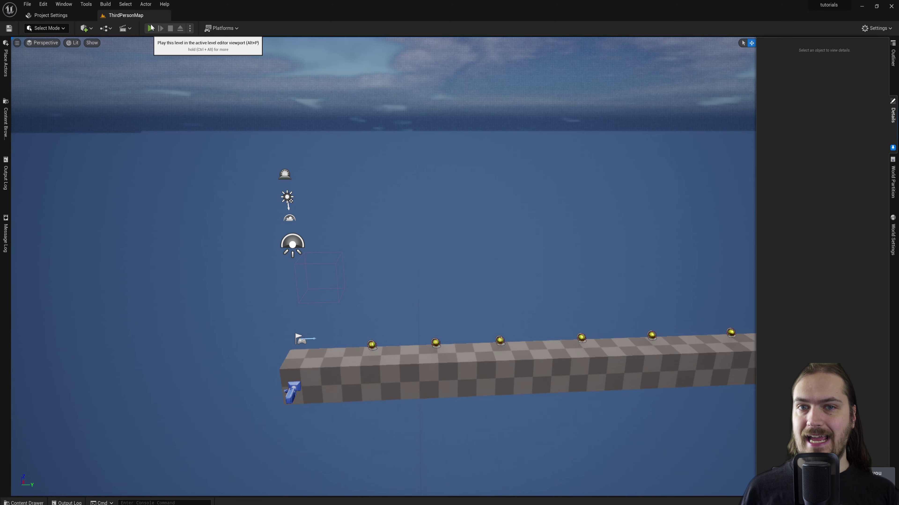
{"action": "key", "text": "d"}
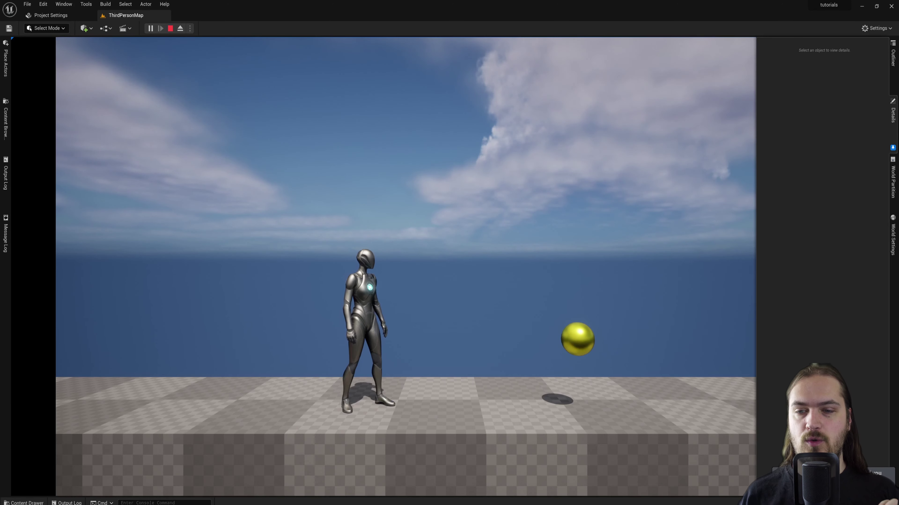
{"action": "key", "text": "Escape"}
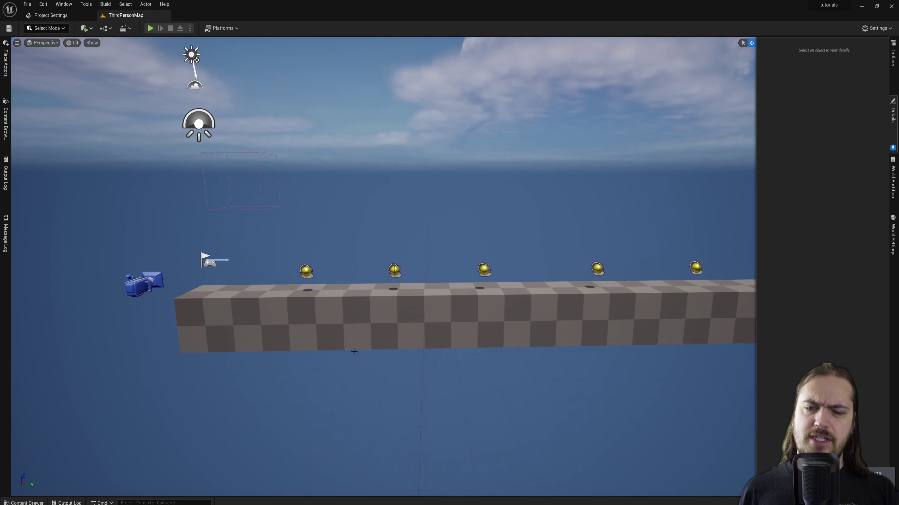
Create a new folder named WdigetBp inside the Content folder and open it.
{"action": "key", "text": "ctrl+space"}
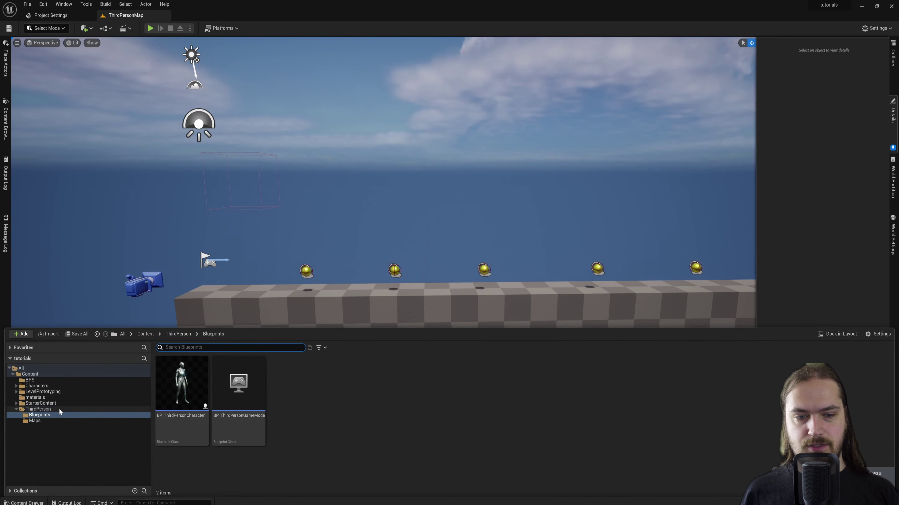
{"action": "left_click", "coordinate": [44, 380]}
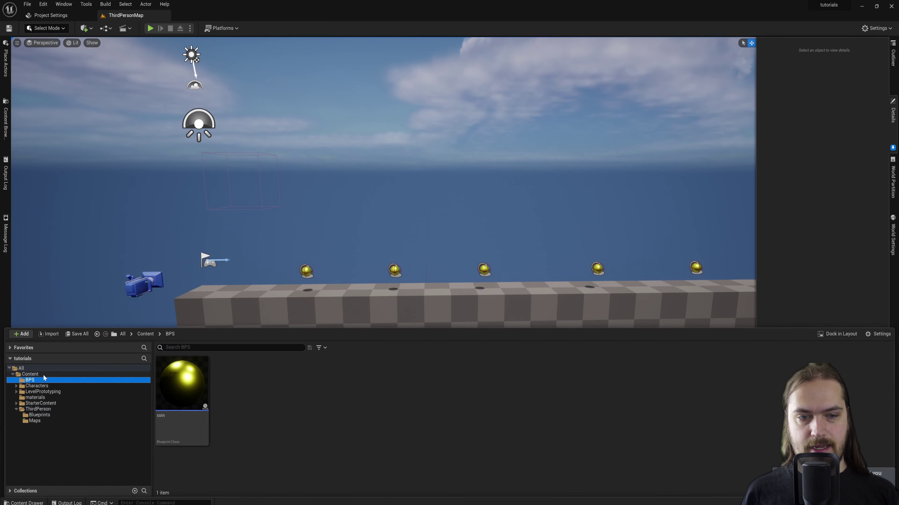
{"action": "left_click", "coordinate": [31, 374]}
{"action": "right_click", "coordinate": [536, 439]}
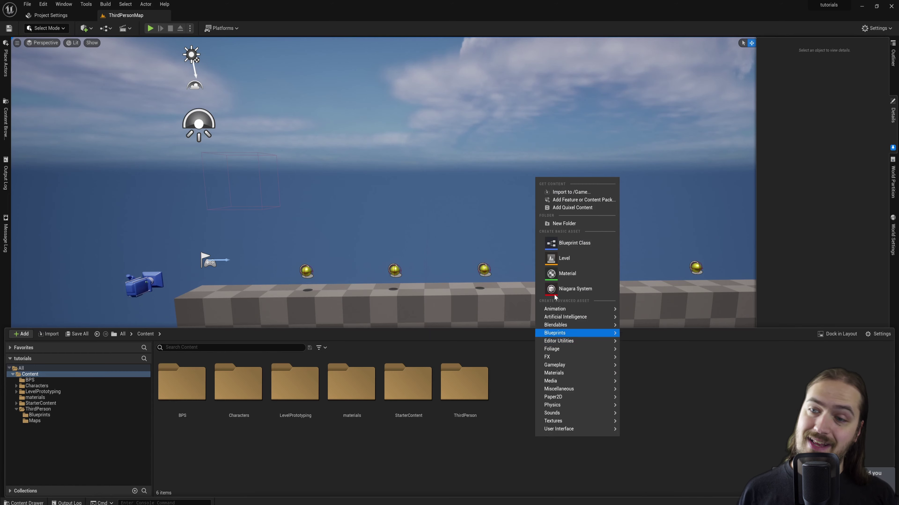
{"action": "left_click", "coordinate": [557, 223]}
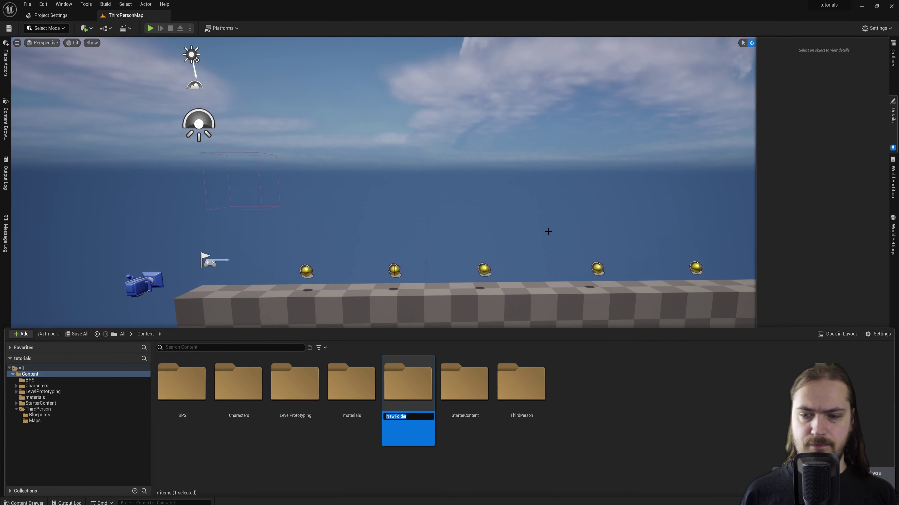
{"action": "type", "text": "widget"}
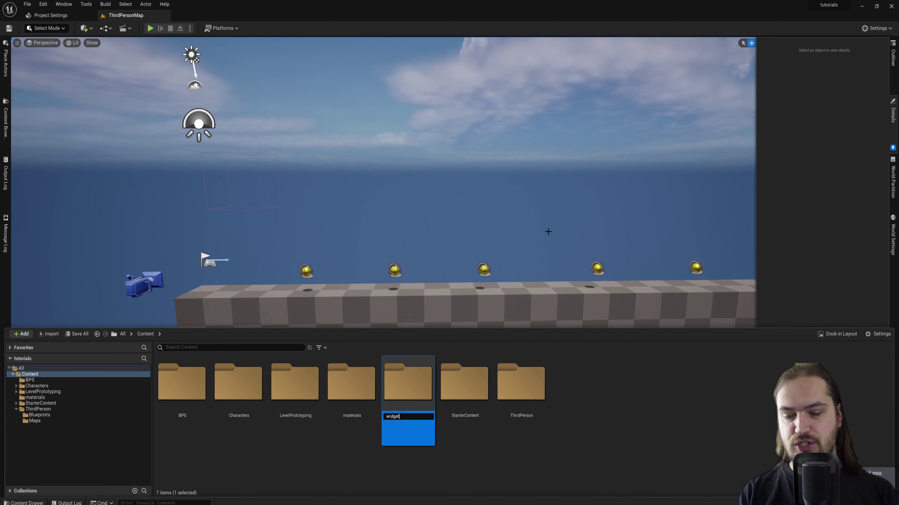
{"action": "key", "text": "BackSpace"}
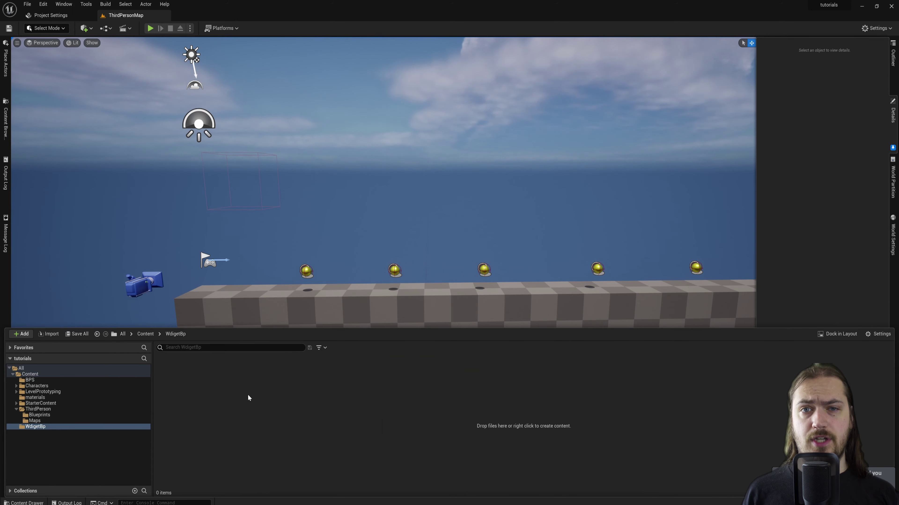
Create a Widget Blueprint named HUD_WBP from the User Widget class in the WdigetBp folder and open it.
{"action": "right_click", "coordinate": [247, 395]}
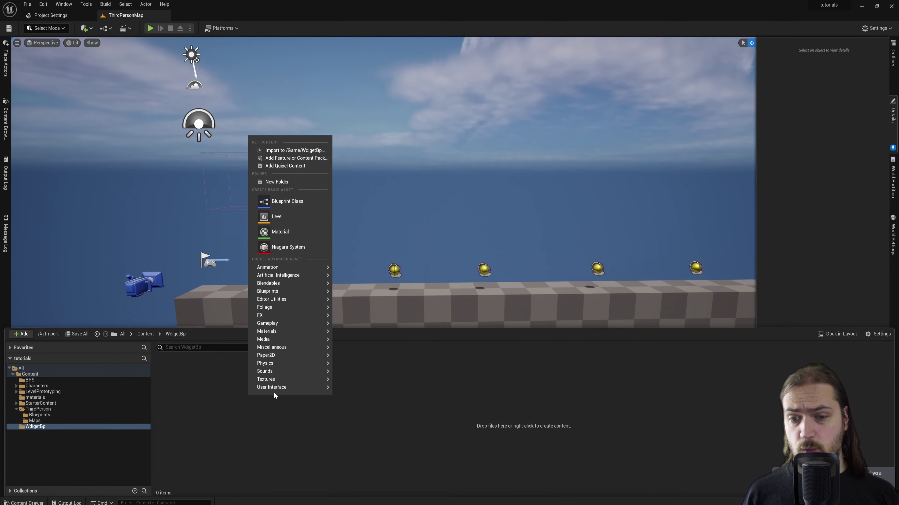
{"action": "mouse_move", "coordinate": [279, 390]}
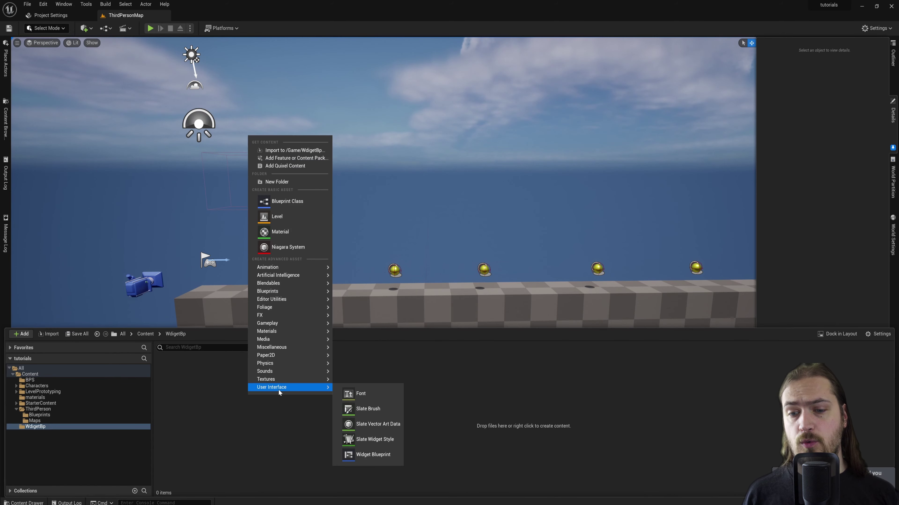
{"action": "left_click", "coordinate": [368, 455]}
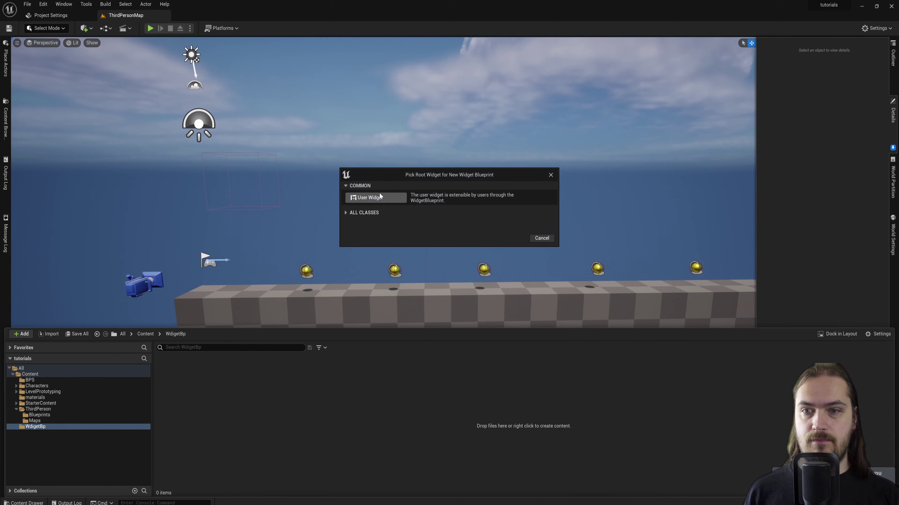
{"action": "left_click", "coordinate": [370, 197]}
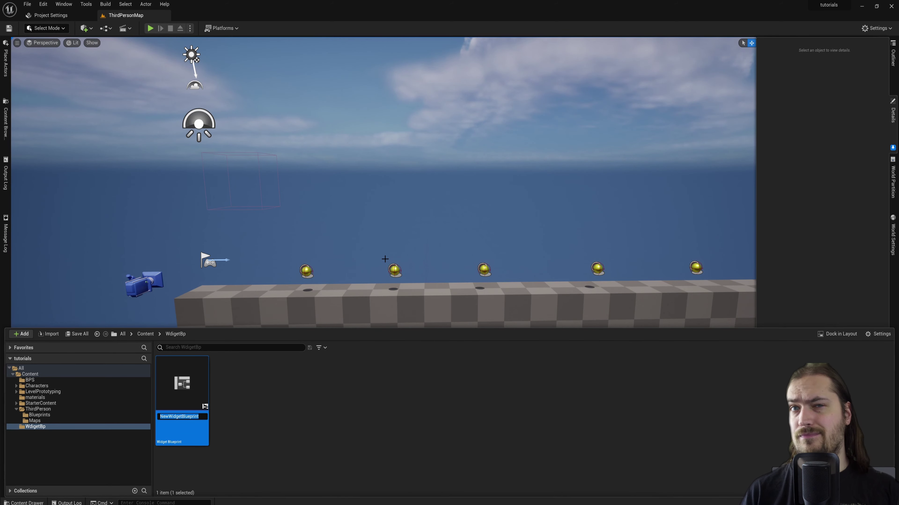
{"action": "type", "text": "HU"}
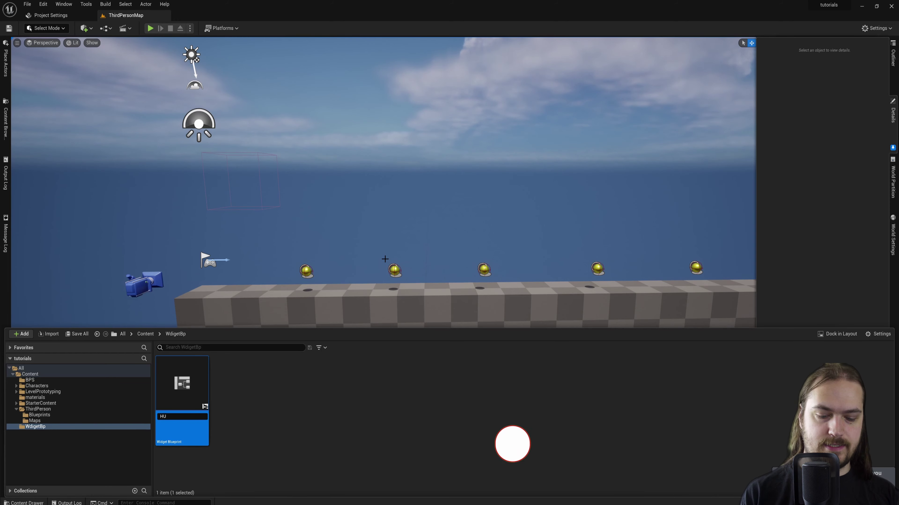
{"action": "type", "text": "D_WBP"}
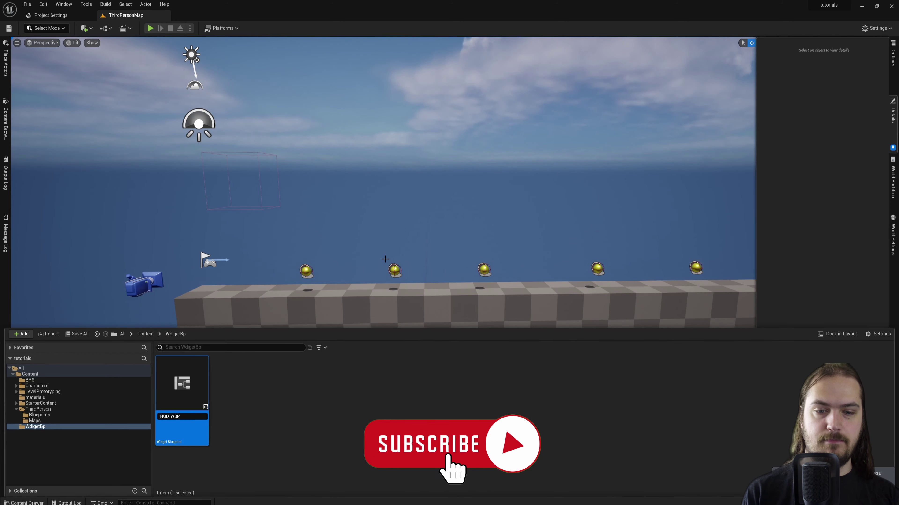
{"action": "key", "text": "Return"}
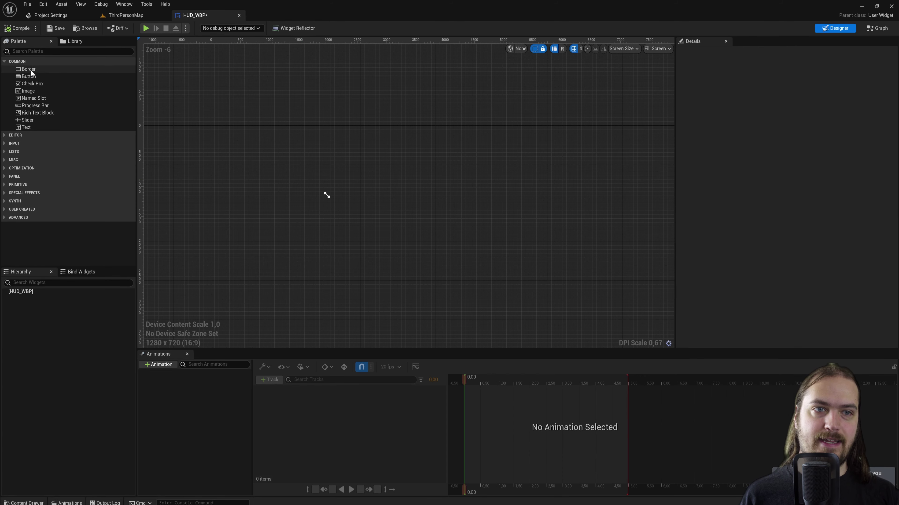
Try adding a Button directly to the empty HUD_WBP design, and delete it.
{"action": "left_click_drag", "start_coordinate": [28, 76], "coordinate": [354, 195]}
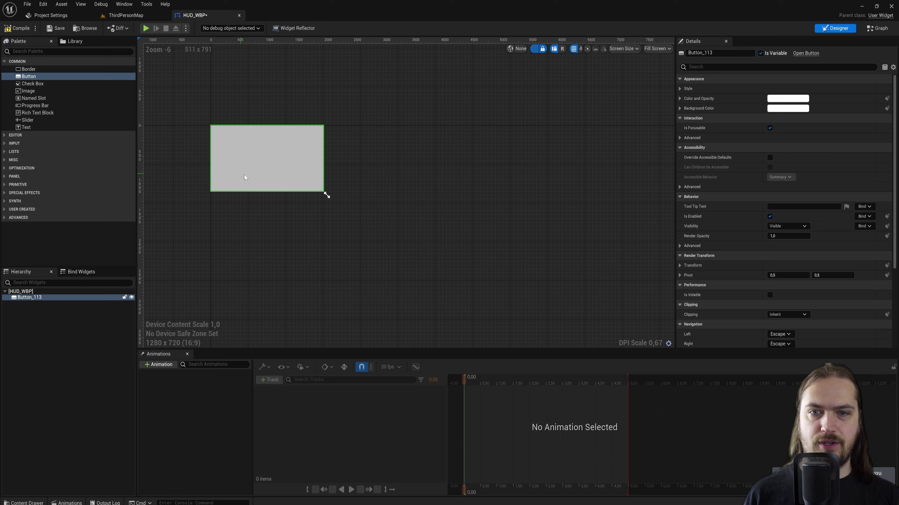
{"action": "key", "text": "Delete"}
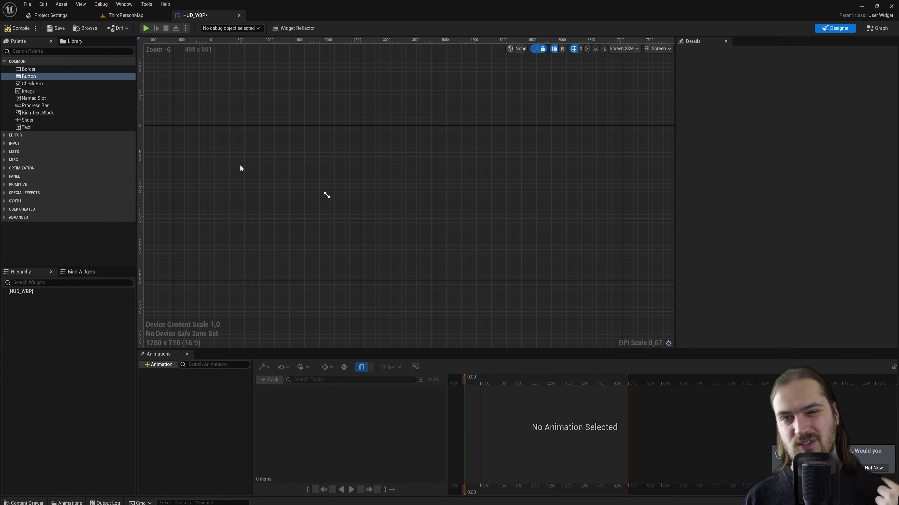
Add a Canvas Panel as the root of HUD_WBP and clear the palette search.
{"action": "left_click", "coordinate": [68, 51]}
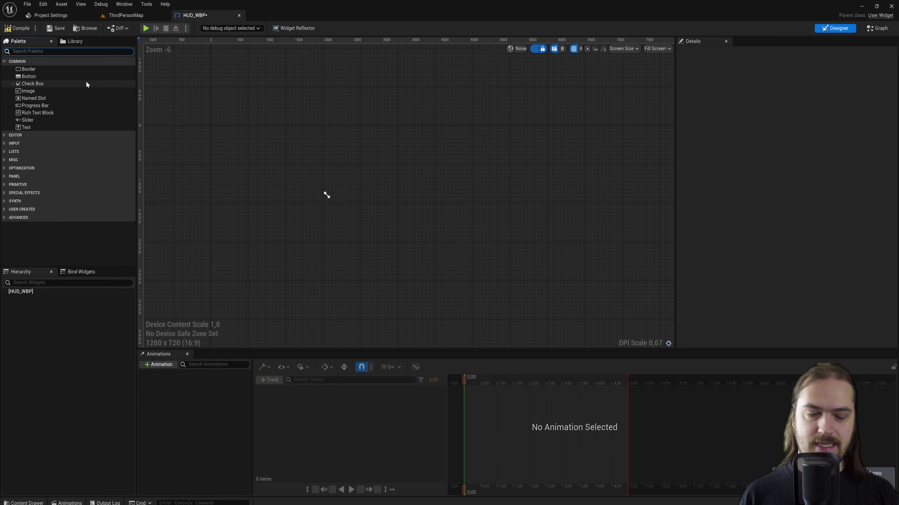
{"action": "type", "text": "can"}
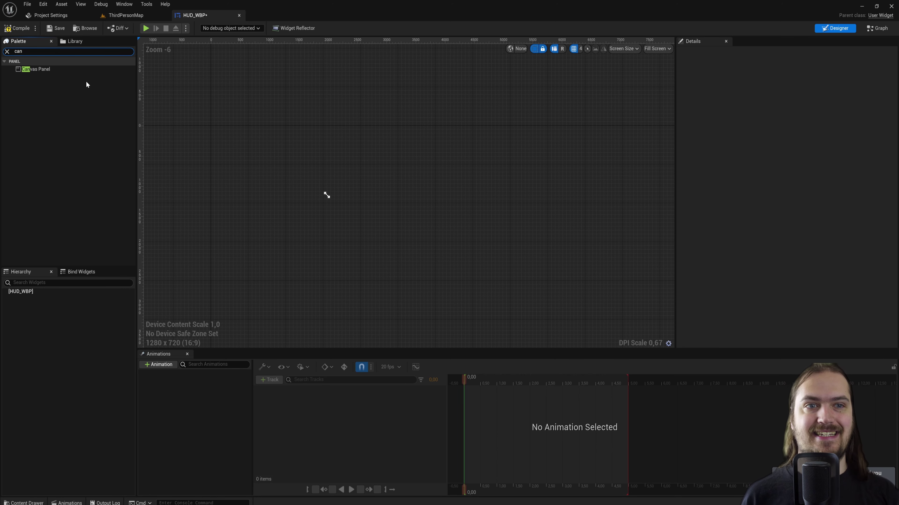
{"action": "left_click_drag", "start_coordinate": [62, 71], "coordinate": [316, 183]}
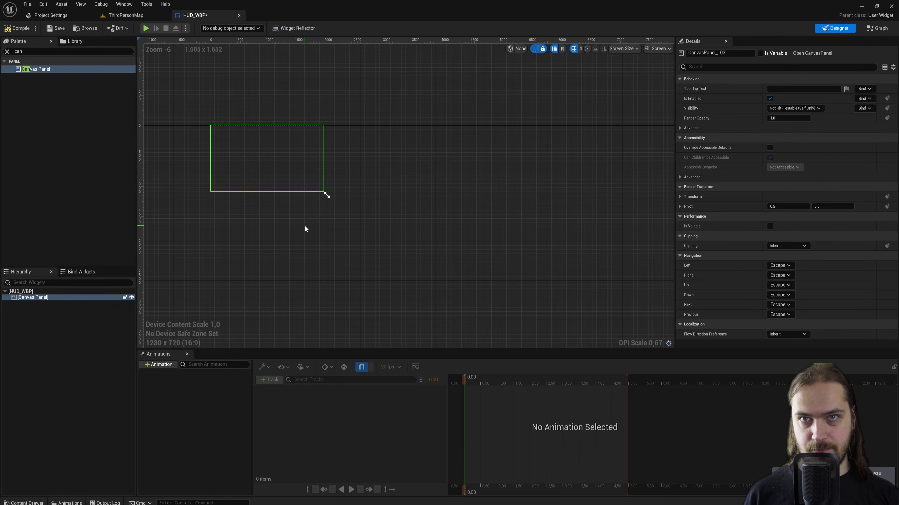
{"action": "scroll", "coordinate": [305, 226], "scroll_direction": "up", "scroll_amount": 1}
{"action": "key", "text": "ctrl+f"}
{"action": "key", "text": "BackSpace"}
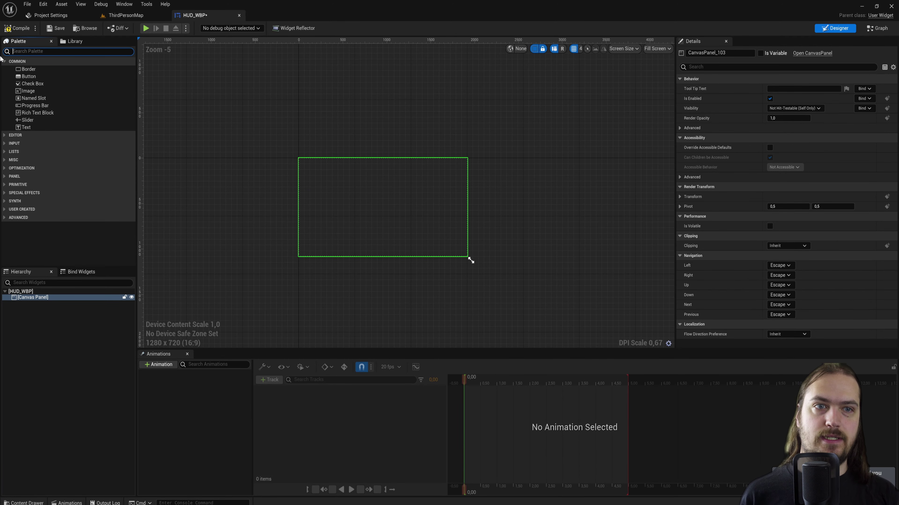
Add a Text widget to the Canvas Panel near its upper-left corner and set its text to "Coins : ".
{"action": "left_click", "coordinate": [39, 127]}
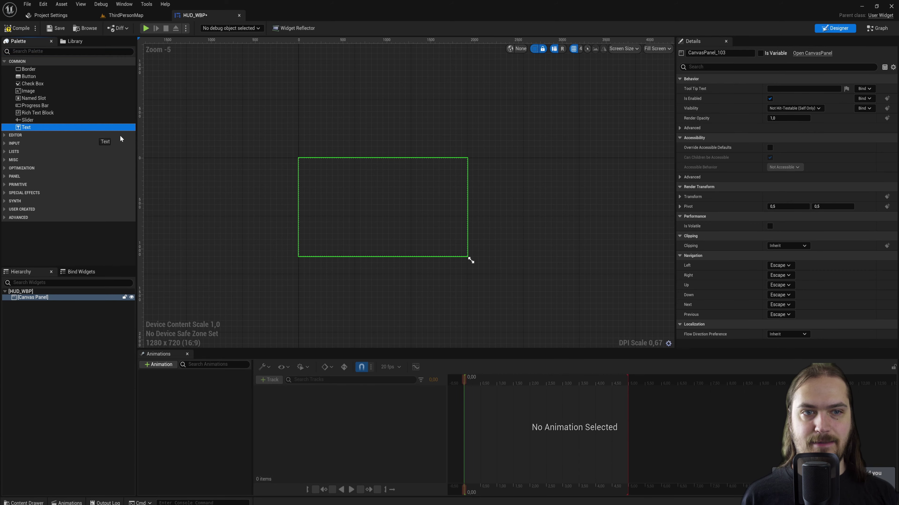
{"action": "left_click_drag", "start_coordinate": [120, 138], "coordinate": [312, 170]}
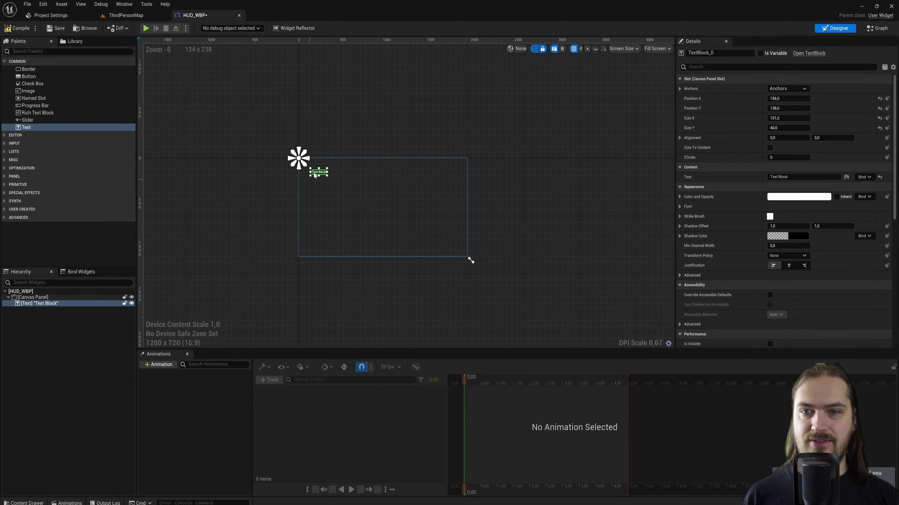
{"action": "scroll", "coordinate": [314, 172], "scroll_direction": "up", "scroll_amount": 3}
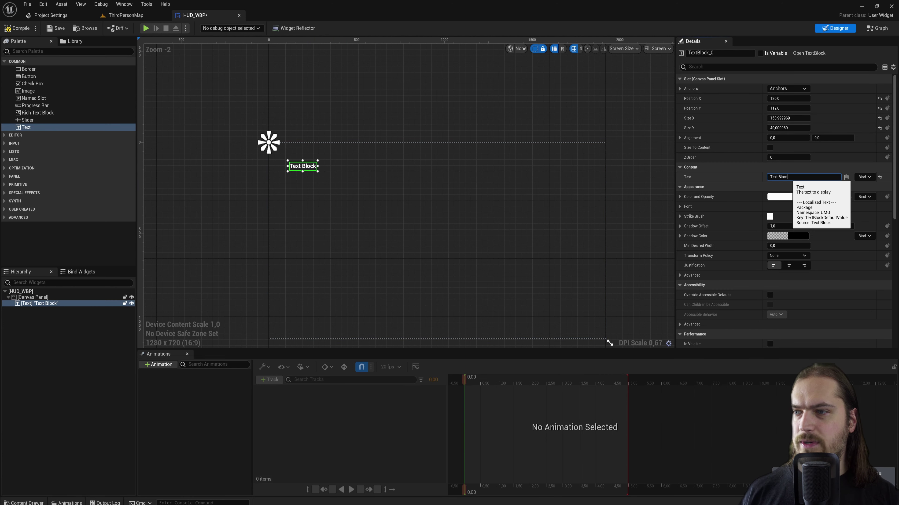
{"action": "key", "text": "ctrl+a"}
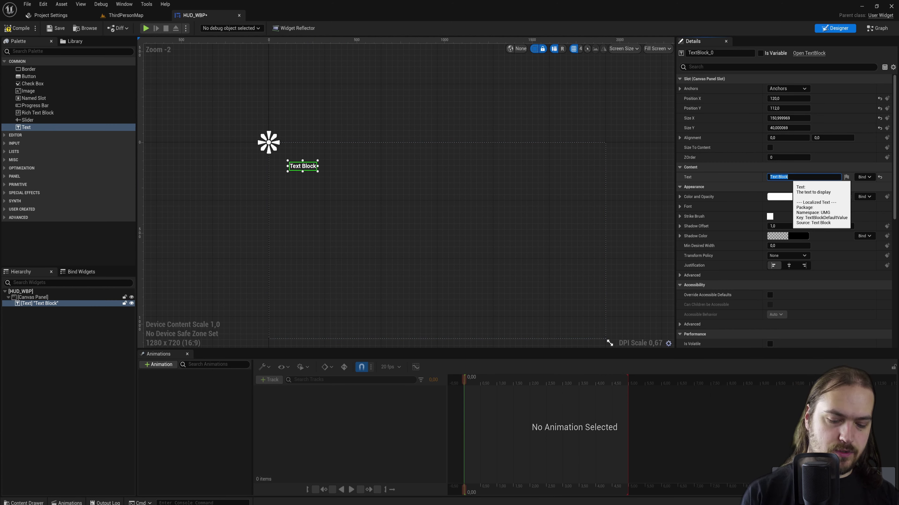
{"action": "type", "text": "Coins :"}
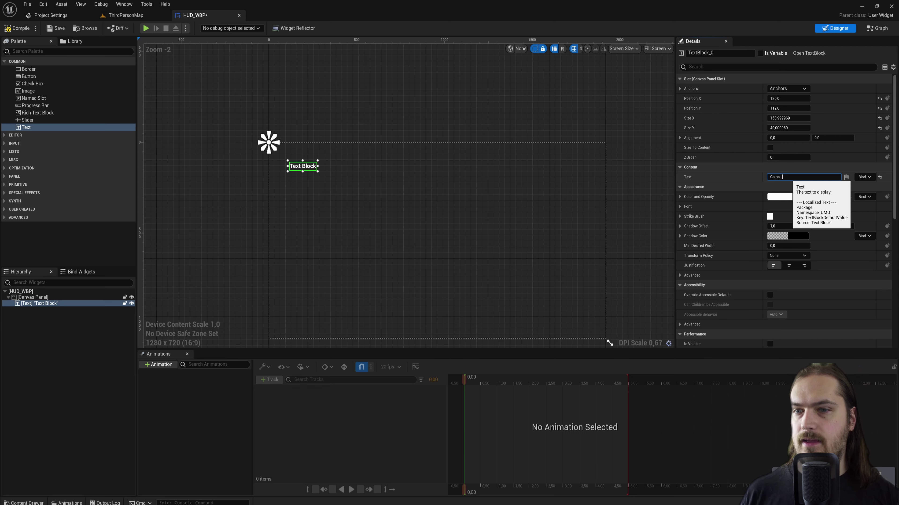
{"action": "left_click", "coordinate": [556, 196]}
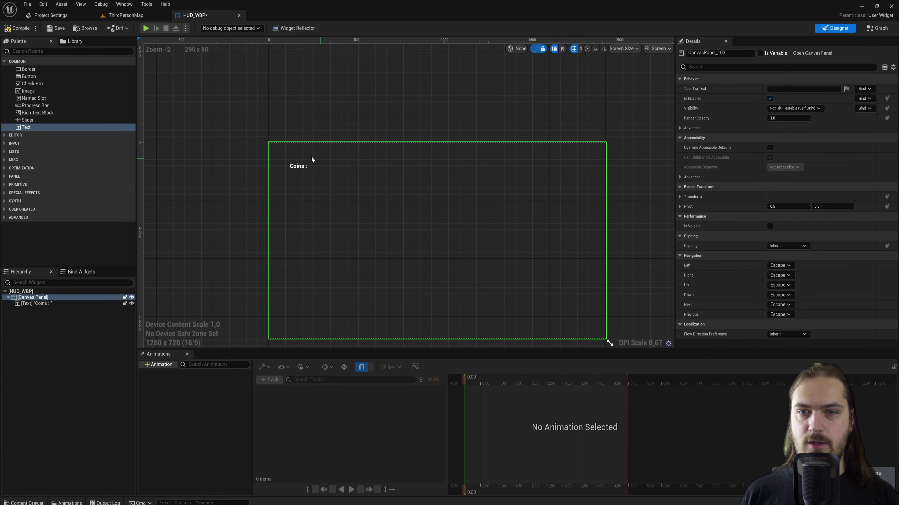
Move the Coins text to about X 48, Y 36 on the canvas and create a binding for its Text property.
{"action": "left_click", "coordinate": [304, 167]}
{"action": "left_click_drag", "start_coordinate": [304, 170], "coordinate": [293, 155]}
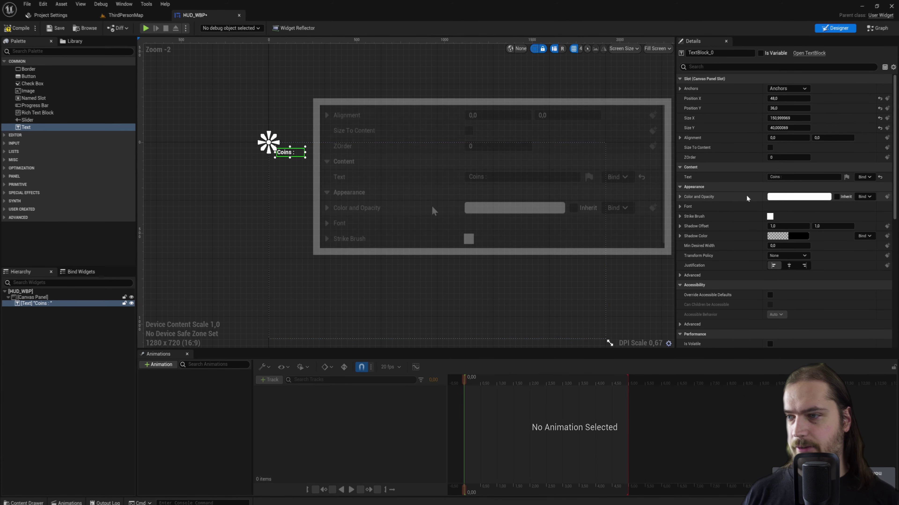
{"action": "left_click", "coordinate": [869, 177]}
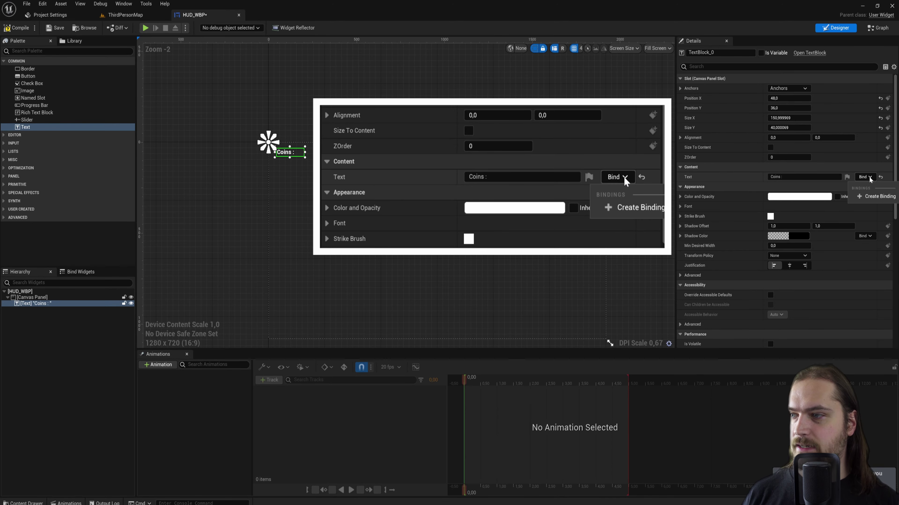
{"action": "left_click", "coordinate": [870, 195]}
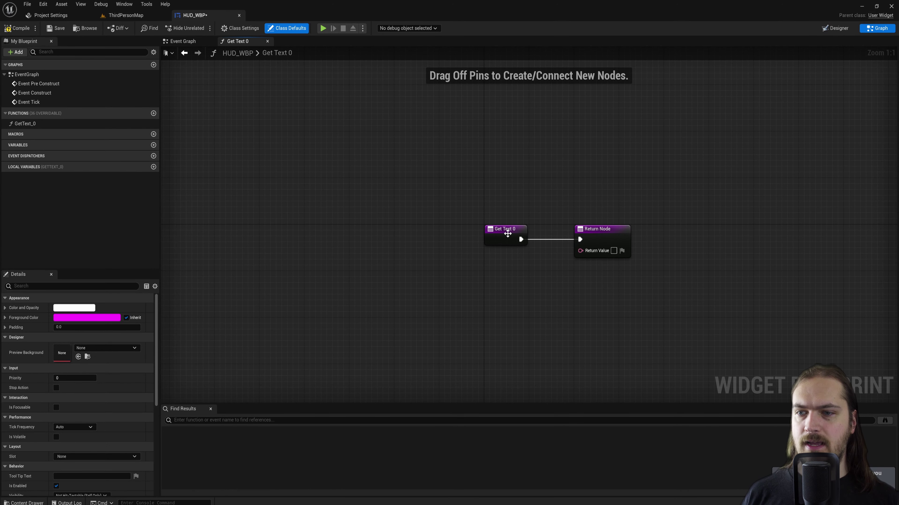
Move the Get Text 0 node well away from the Return Node and add a Get Player Character node below it.
{"action": "left_click_drag", "start_coordinate": [507, 238], "coordinate": [262, 237]}
{"action": "right_click_drag", "start_coordinate": [408, 206], "coordinate": [436, 213]}
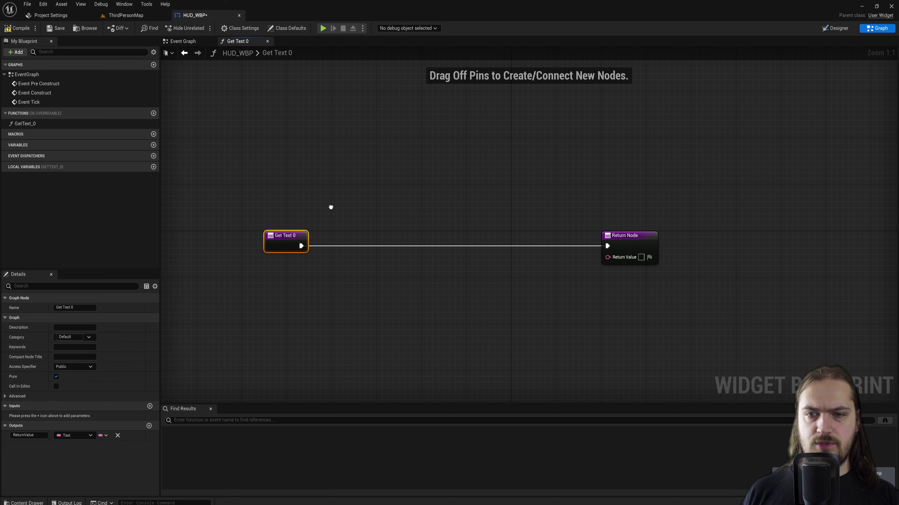
{"action": "right_click", "coordinate": [330, 207]}
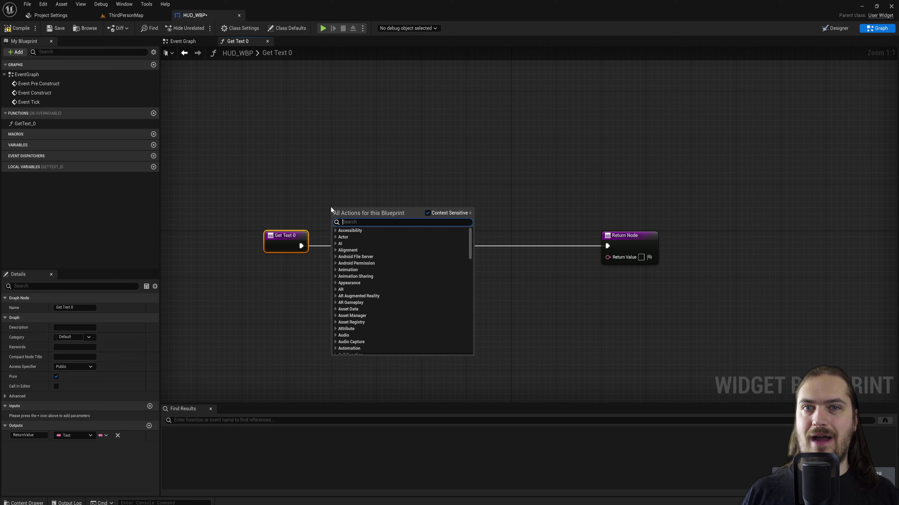
{"action": "type", "text": "get pla"}
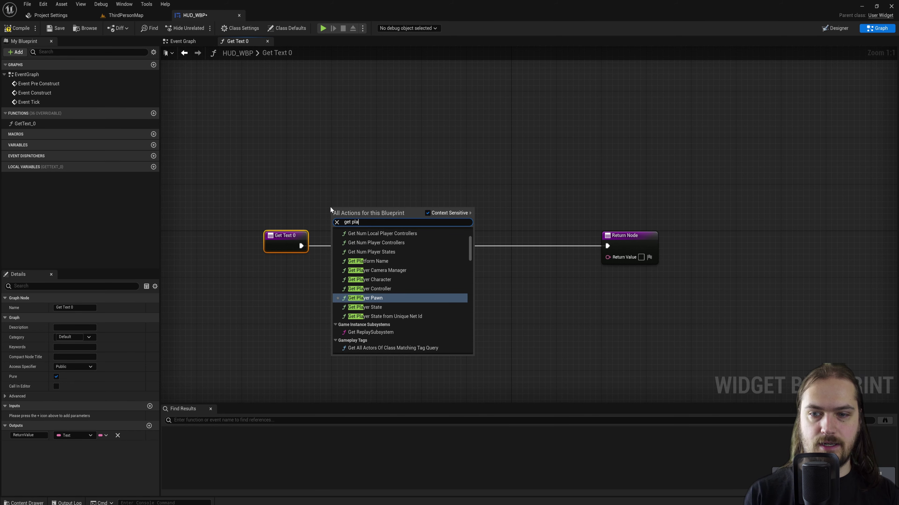
{"action": "left_click", "coordinate": [369, 280]}
{"action": "left_click_drag", "start_coordinate": [354, 212], "coordinate": [315, 283]}
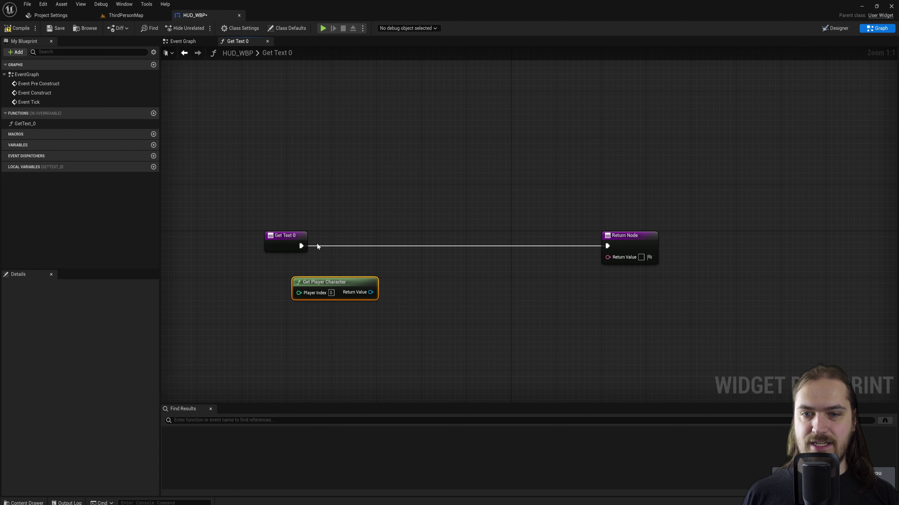
Insert a Cast To BP_ThirdPersonCharacter after Get Text 0 and feed Get Player Character's return value into its Object input.
{"action": "left_click_drag", "start_coordinate": [300, 246], "coordinate": [343, 241]}
{"action": "type", "text": "cas"}
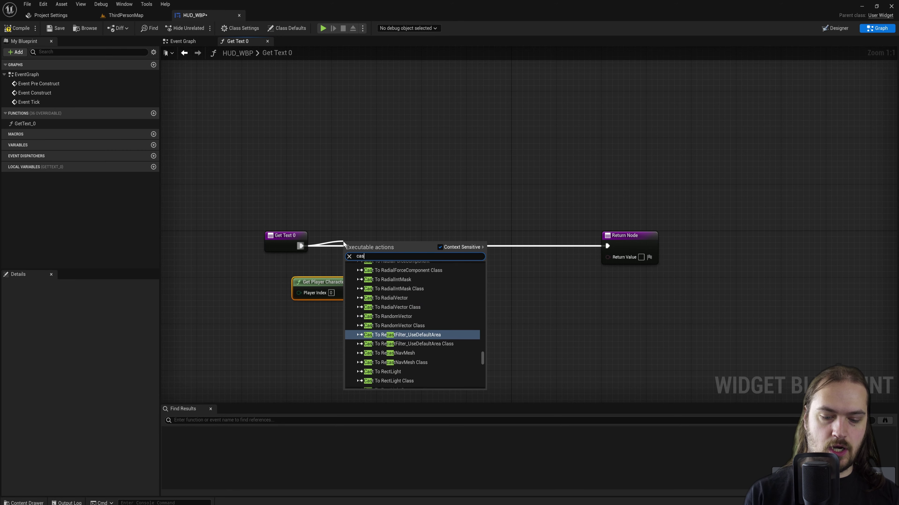
{"action": "type", "text": "t to "}
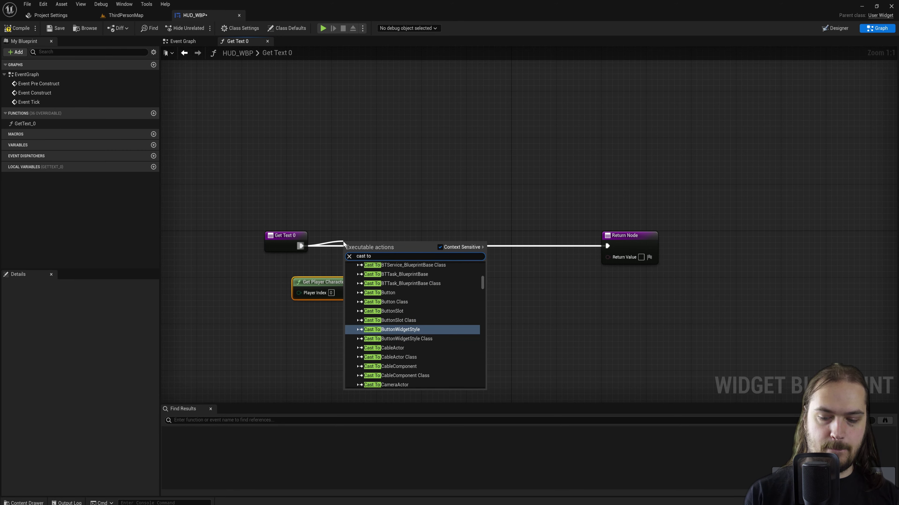
{"action": "type", "text": "bp_th"}
{"action": "key", "text": "Up"}
{"action": "key", "text": "Up"}
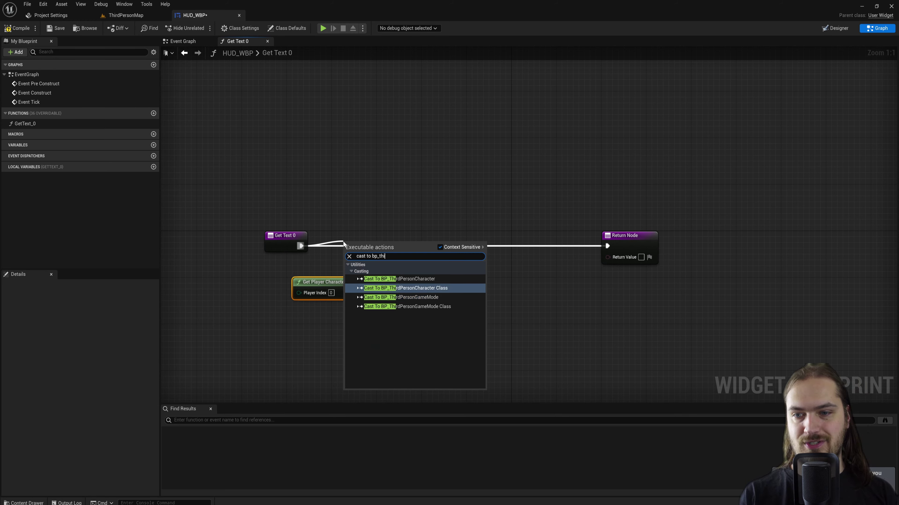
{"action": "key", "text": "Return"}
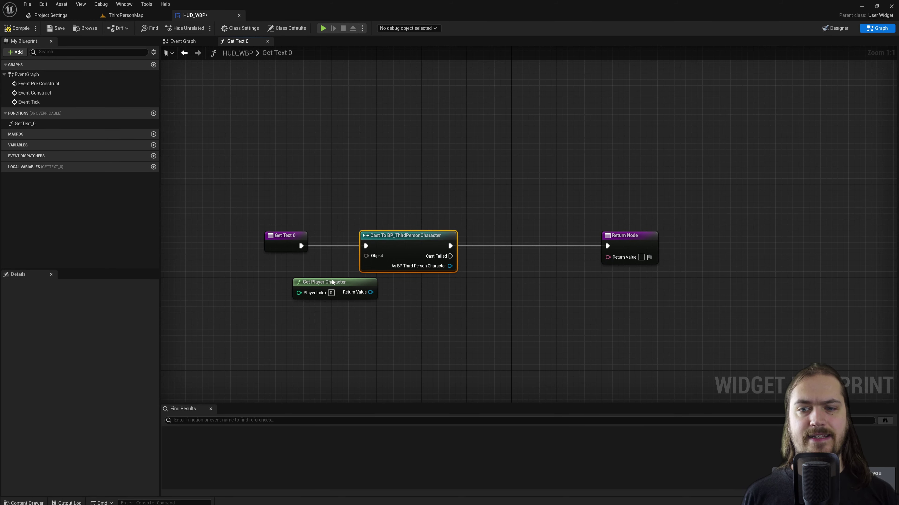
{"action": "left_click_drag", "start_coordinate": [333, 282], "coordinate": [366, 255]}
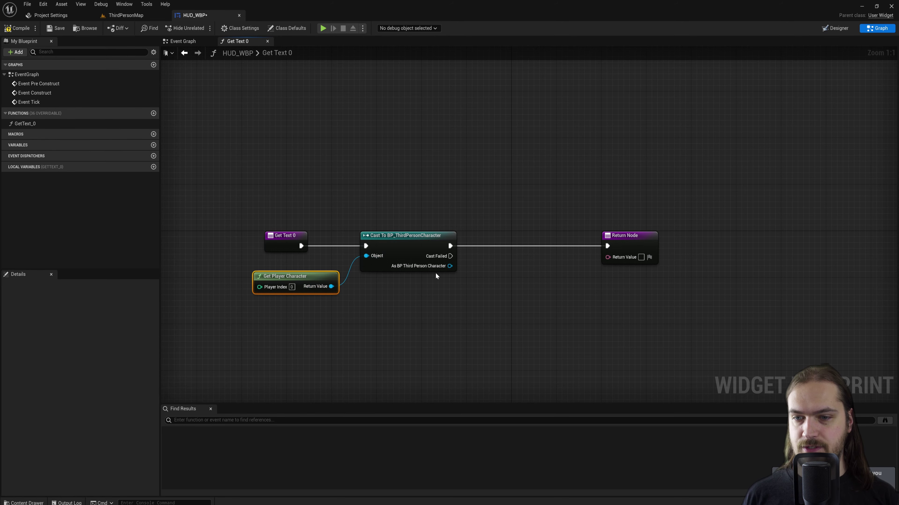
Add a Get Score node from the cast's As BP Third Person Character output.
{"action": "right_click_drag", "start_coordinate": [460, 269], "coordinate": [398, 269]}
{"action": "left_click_drag", "start_coordinate": [390, 266], "coordinate": [418, 275]}
{"action": "type", "text": "score"}
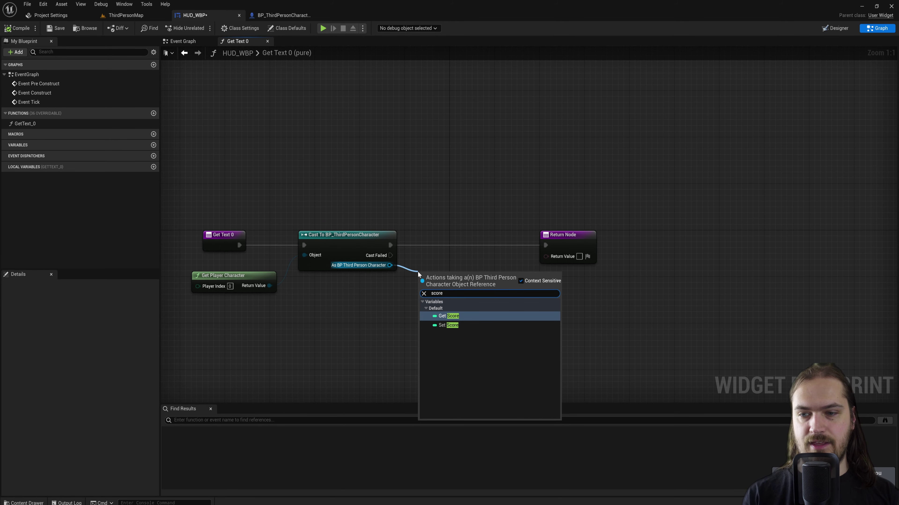
{"action": "key", "text": "Return"}
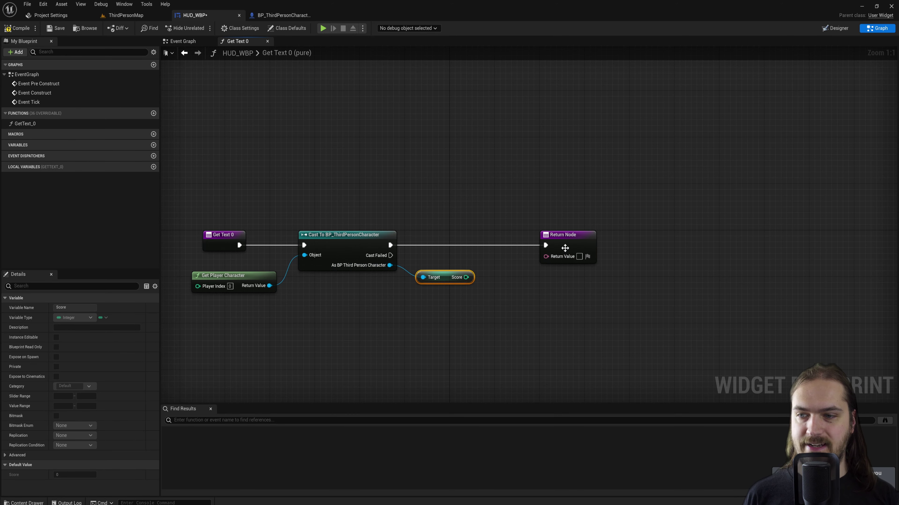
{"action": "right_click_drag", "start_coordinate": [505, 294], "coordinate": [512, 291]}
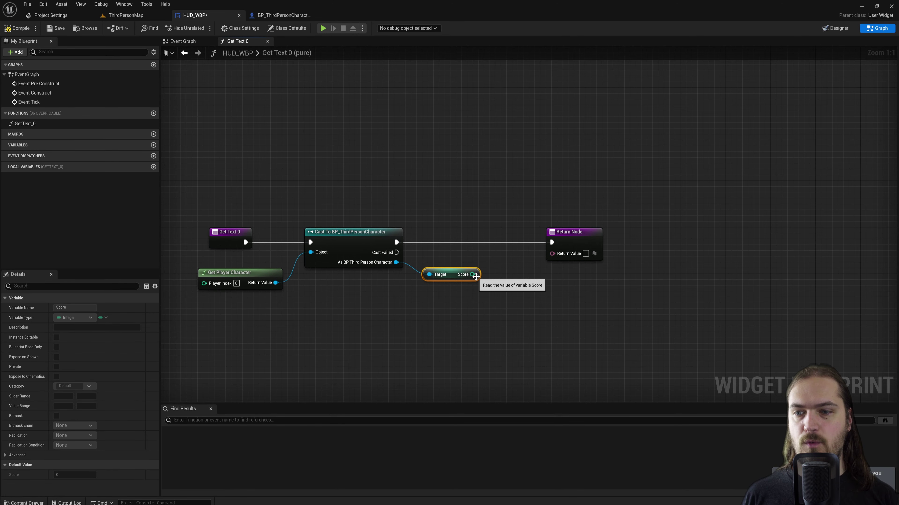
Add a String Append node between Score and the Return Node, and give it two extra input pins, C and D.
{"action": "left_click_drag", "start_coordinate": [472, 274], "coordinate": [495, 277]}
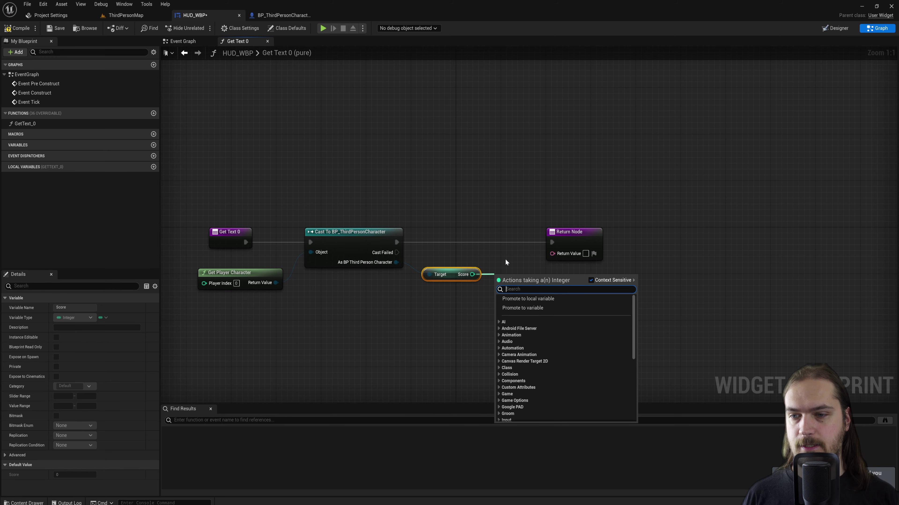
{"action": "right_click_drag", "start_coordinate": [506, 262], "coordinate": [458, 264]}
{"action": "right_click", "coordinate": [458, 264]}
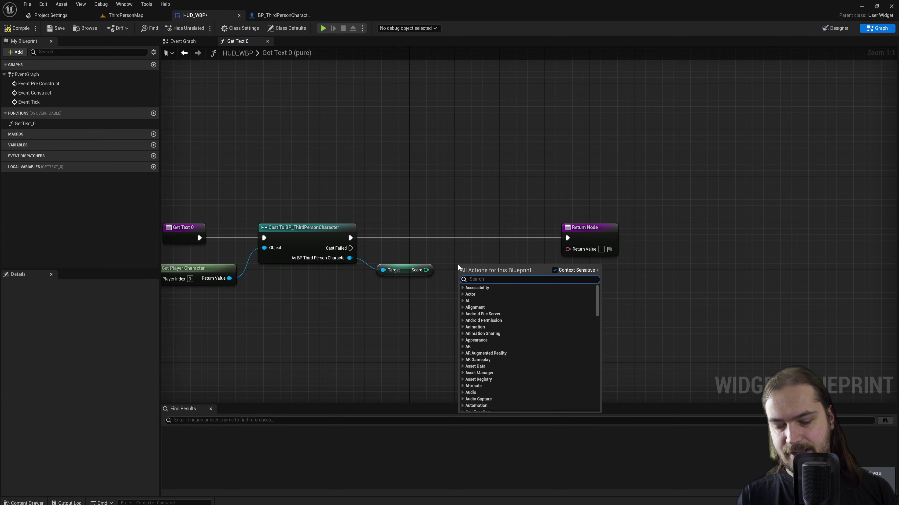
{"action": "type", "text": "append"}
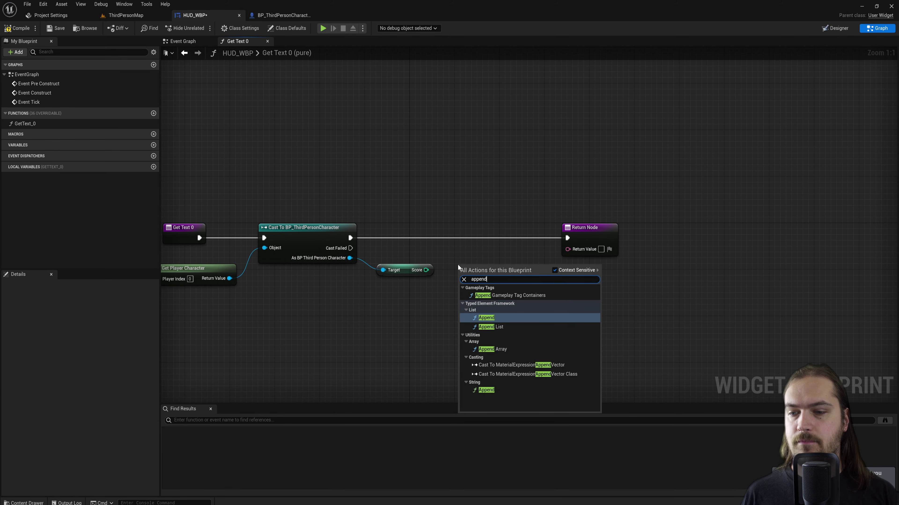
{"action": "left_click", "coordinate": [493, 392]}
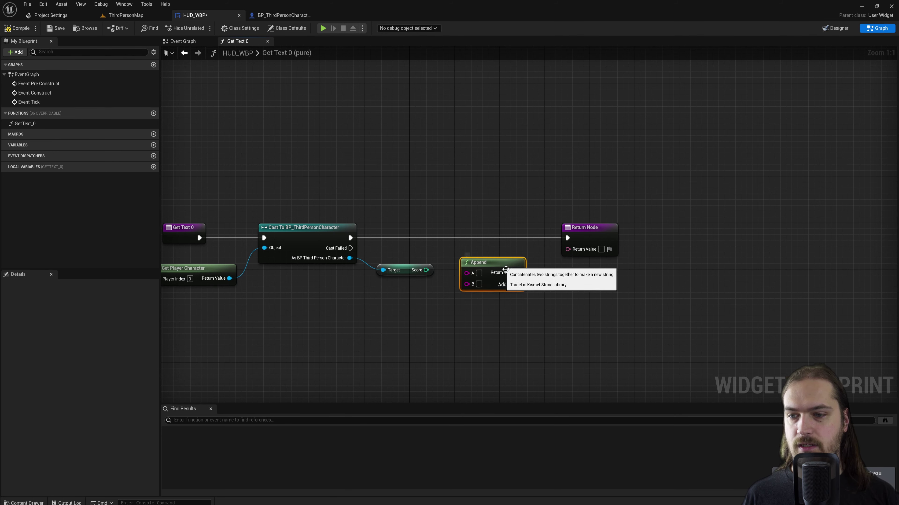
{"action": "left_click", "coordinate": [518, 285]}
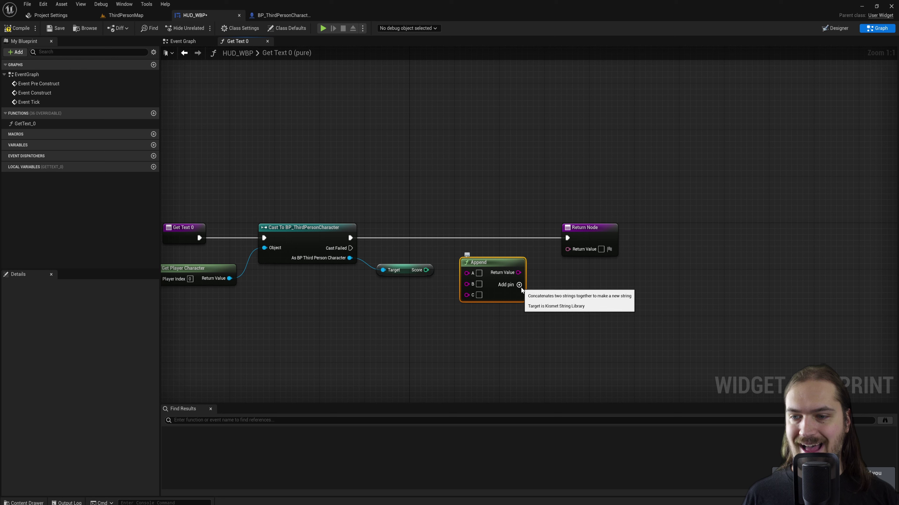
{"action": "left_click", "coordinate": [519, 285]}
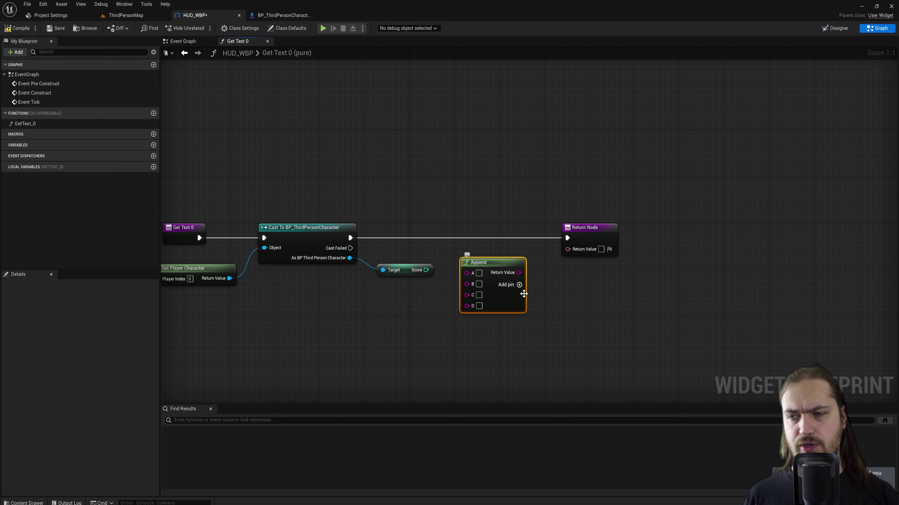
{"action": "left_click_drag", "start_coordinate": [591, 237], "coordinate": [603, 237]}
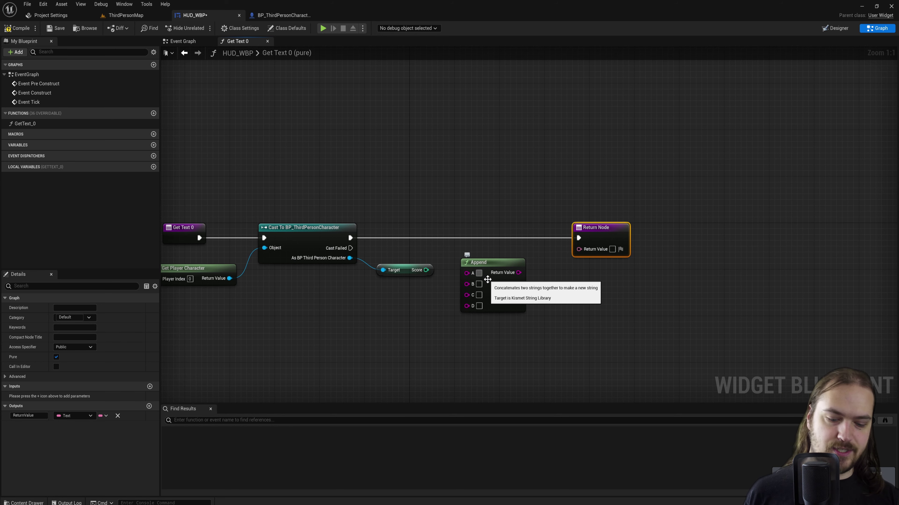
Set Append's A input to "Coins :", connect Score to its B input, and move the Score and conversion nodes below the cast.
{"action": "type", "text": "Coins"}
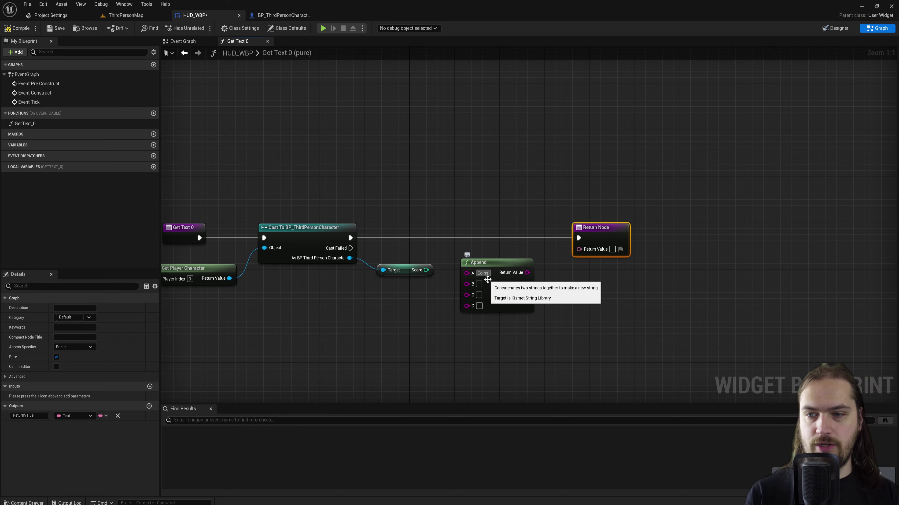
{"action": "type", "text": ":"}
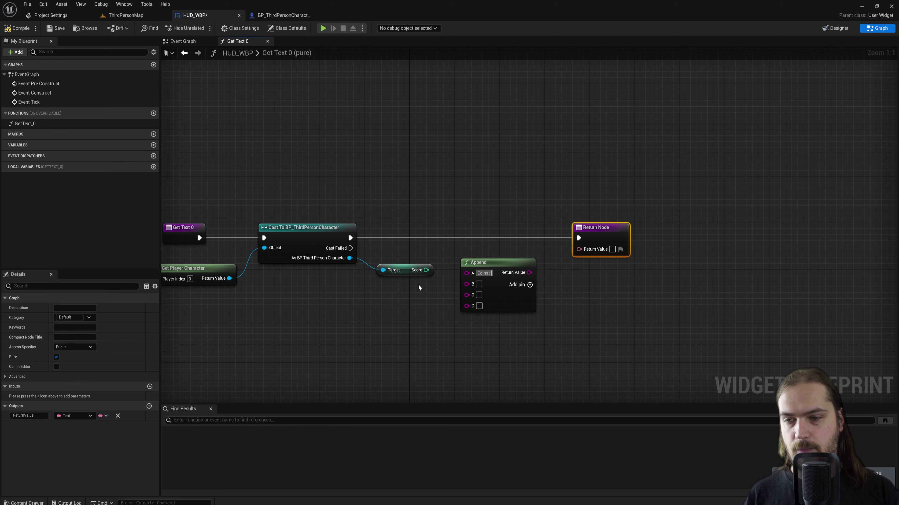
{"action": "left_click_drag", "start_coordinate": [425, 270], "coordinate": [467, 286]}
{"action": "left_click_drag", "start_coordinate": [445, 274], "coordinate": [389, 292]}
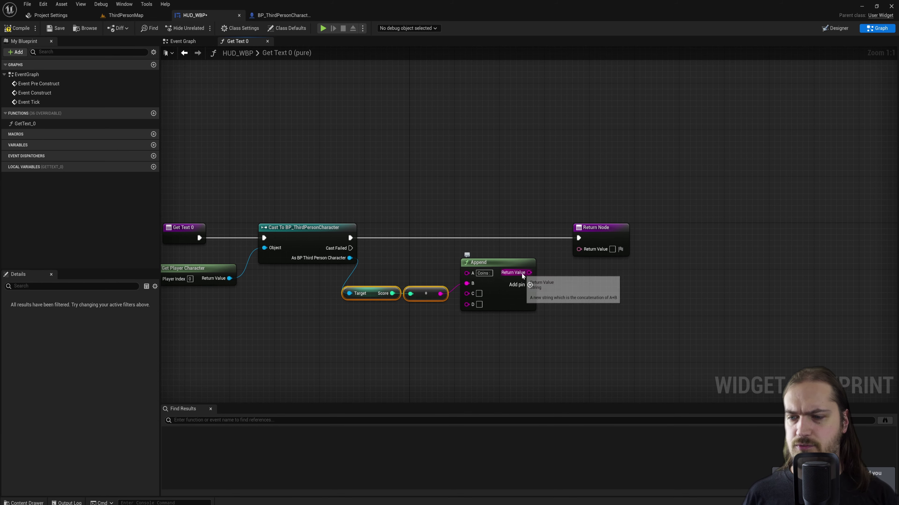
Connect Append's return value to the Return Node through a To Text conversion, tidy the nodes, and switch to the ThirdPersonMap level.
{"action": "left_click_drag", "start_coordinate": [528, 273], "coordinate": [579, 250]}
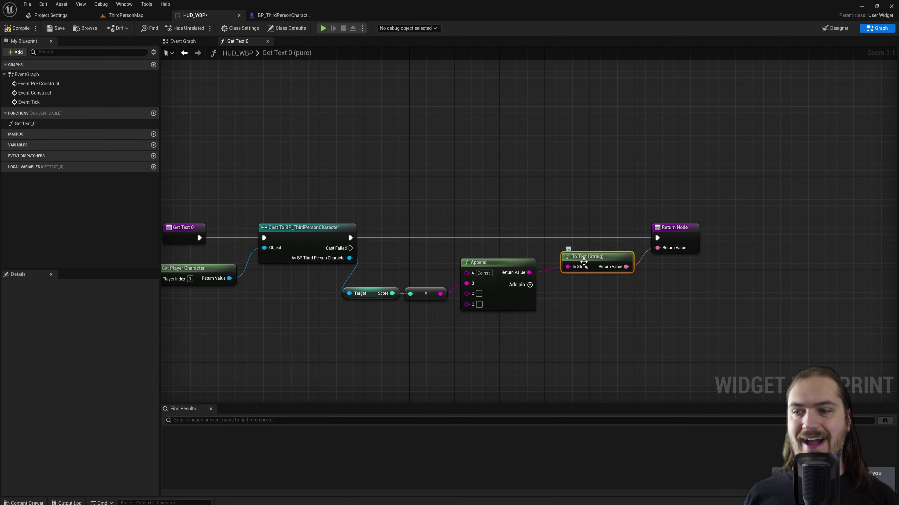
{"action": "left_click_drag", "start_coordinate": [585, 260], "coordinate": [579, 259]}
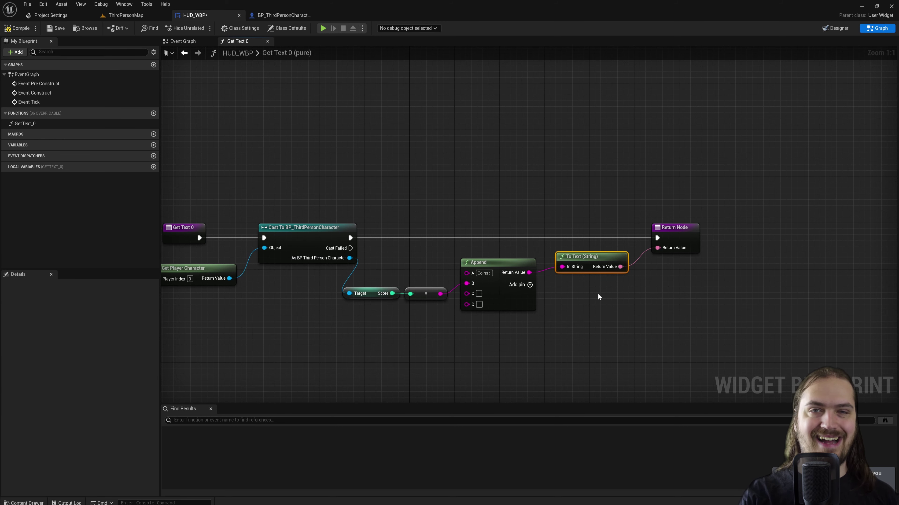
{"action": "right_click_drag", "start_coordinate": [527, 225], "coordinate": [599, 225]}
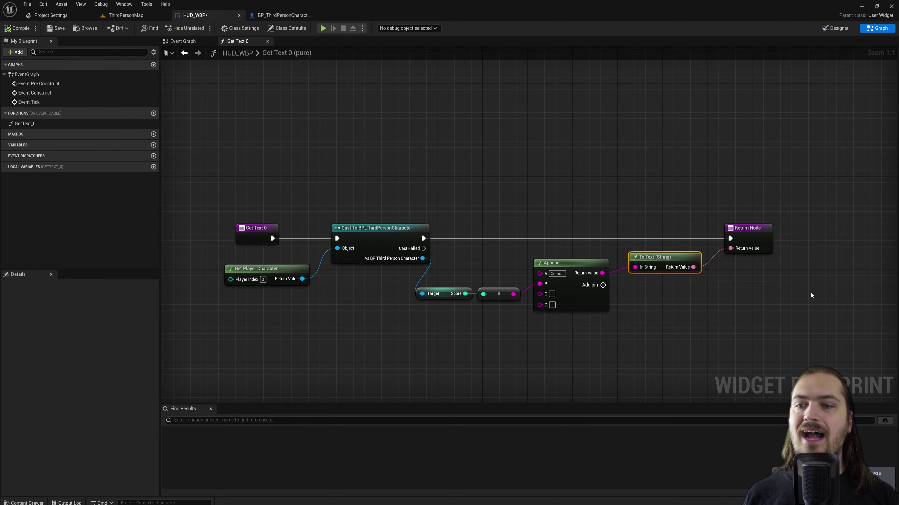
{"action": "left_click", "coordinate": [126, 15]}
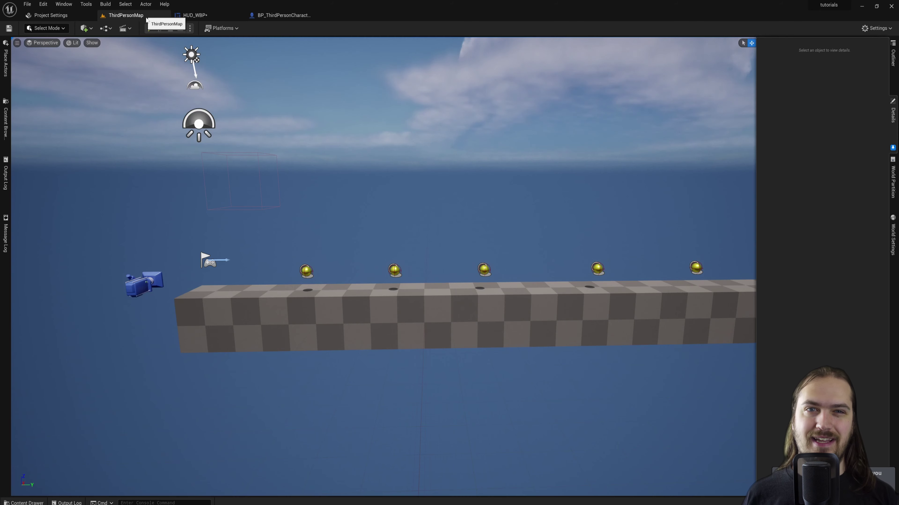
Play-test ThirdPersonMap by running the character through the coins, and stop the session.
{"action": "left_click", "coordinate": [151, 29]}
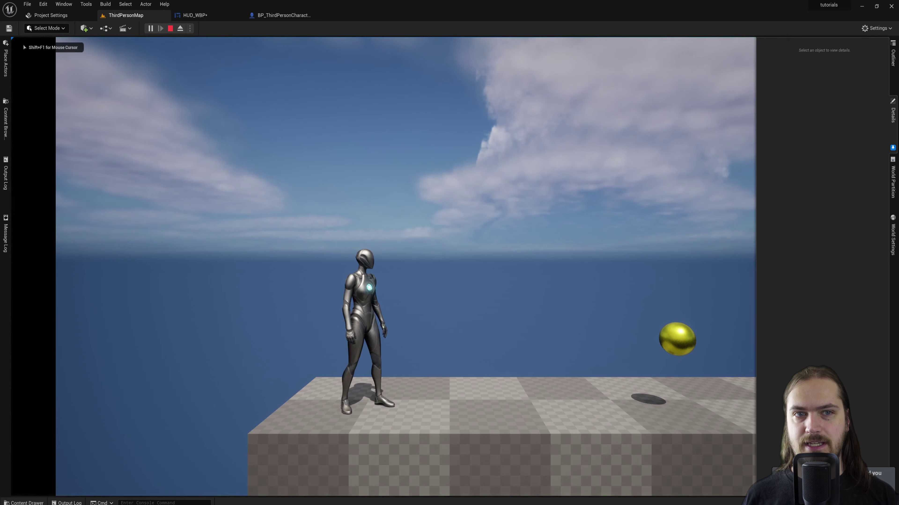
{"action": "key", "text": "d"}
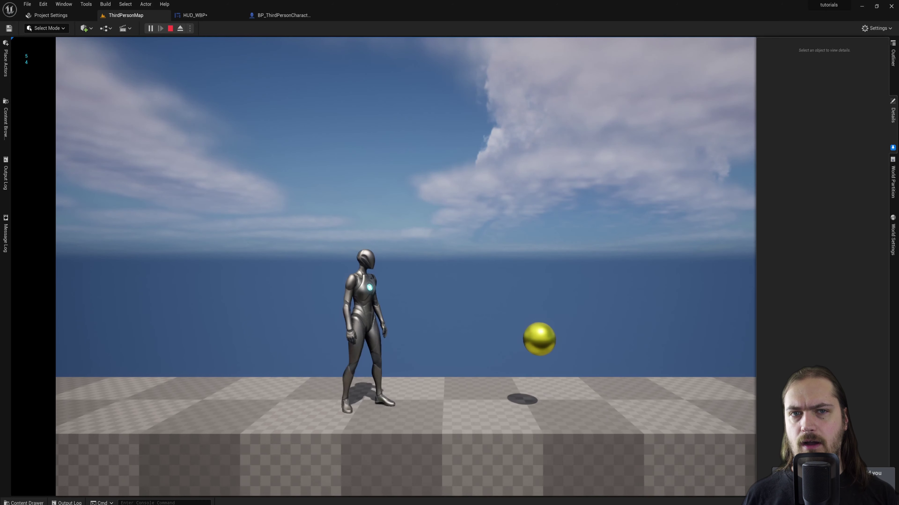
{"action": "key", "text": "Escape"}
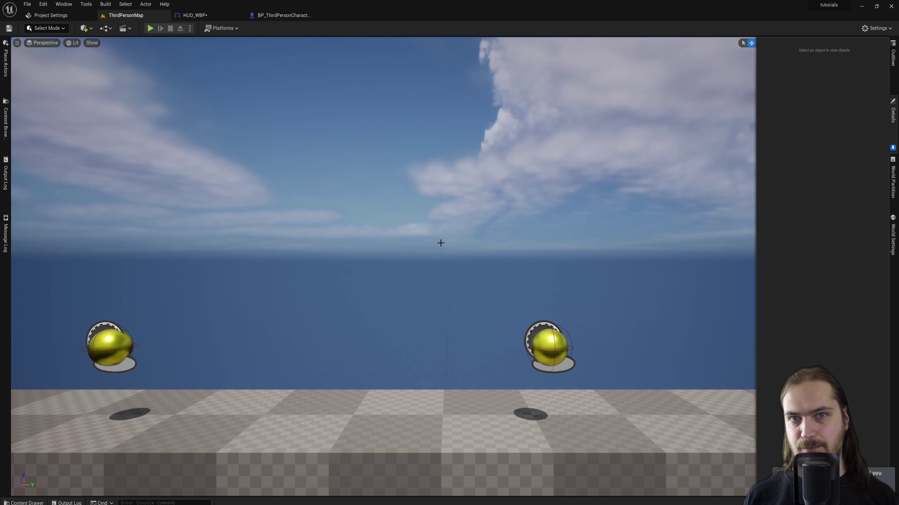
In BP_ThirdPersonCharacter's event graph, add Event BeginPlay and connect it to a Create Widget node with its class set to HUD_WBP.
{"action": "left_click", "coordinate": [283, 15]}
{"action": "right_click_drag", "start_coordinate": [471, 286], "coordinate": [531, 152]}
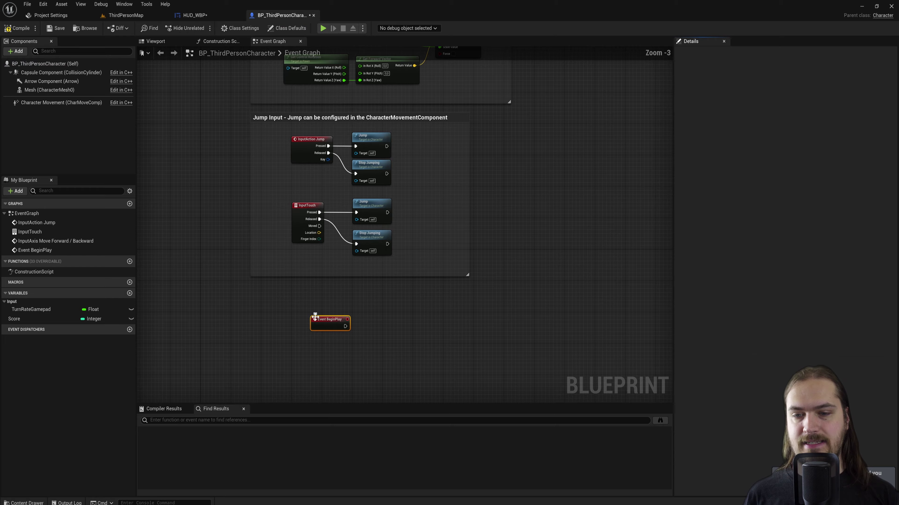
{"action": "scroll", "coordinate": [322, 321], "scroll_direction": "up", "scroll_amount": 2}
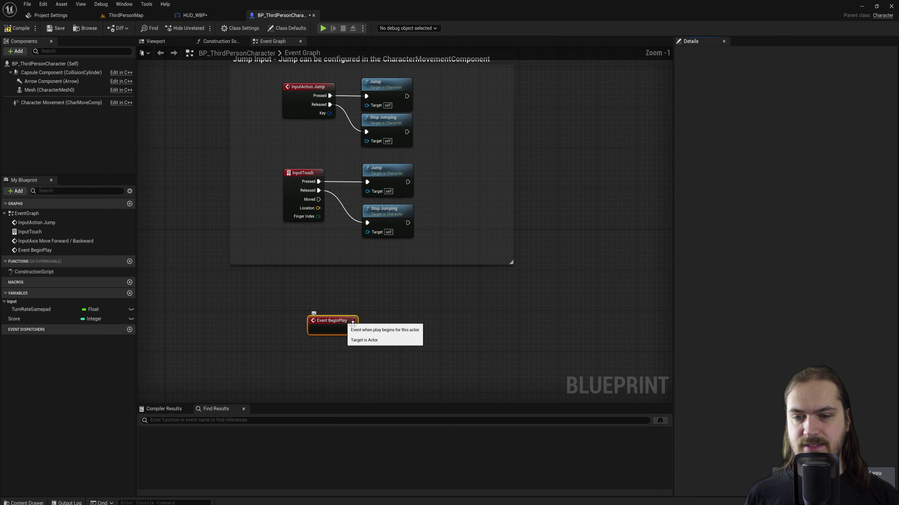
{"action": "left_click_drag", "start_coordinate": [319, 276], "coordinate": [358, 279]}
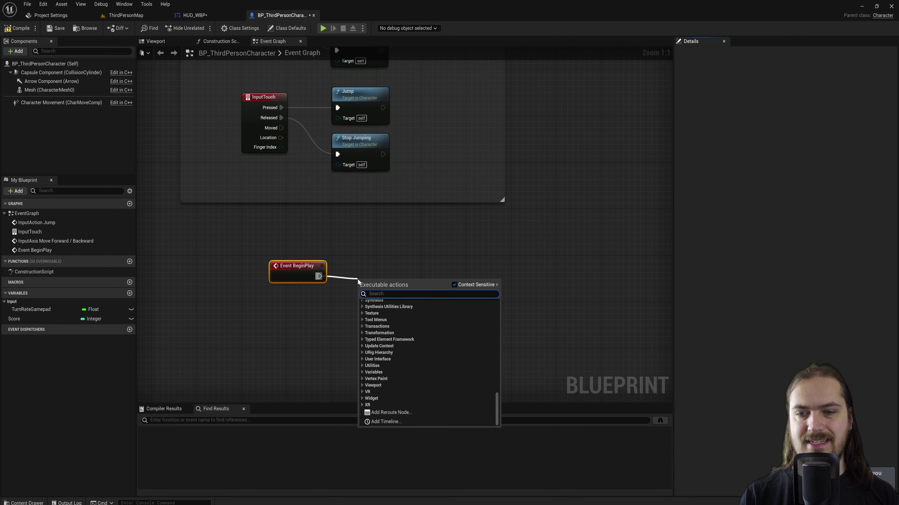
{"action": "type", "text": "create wi"}
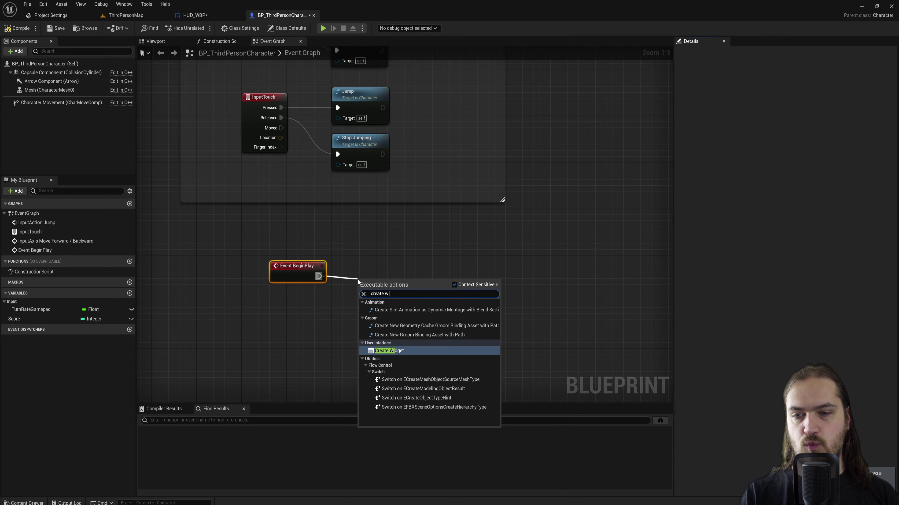
{"action": "key", "text": "Return"}
{"action": "left_click", "coordinate": [378, 293]}
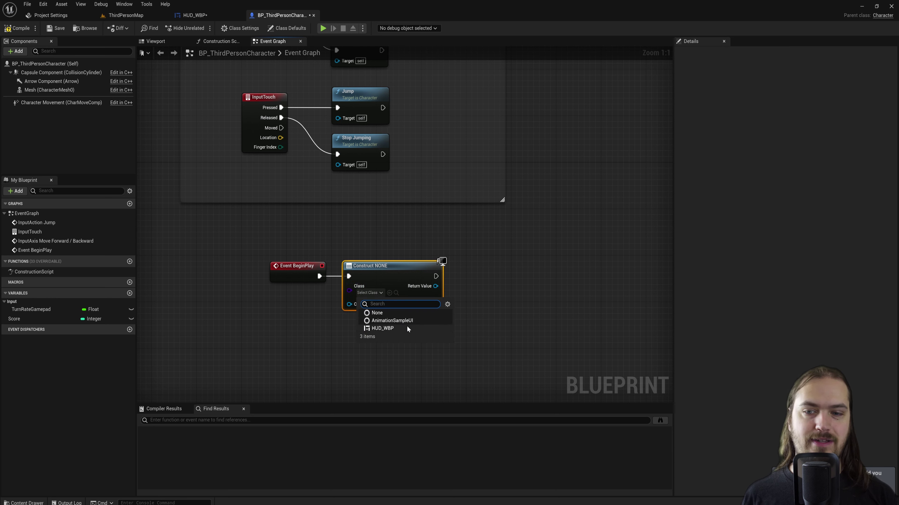
{"action": "left_click", "coordinate": [403, 329]}
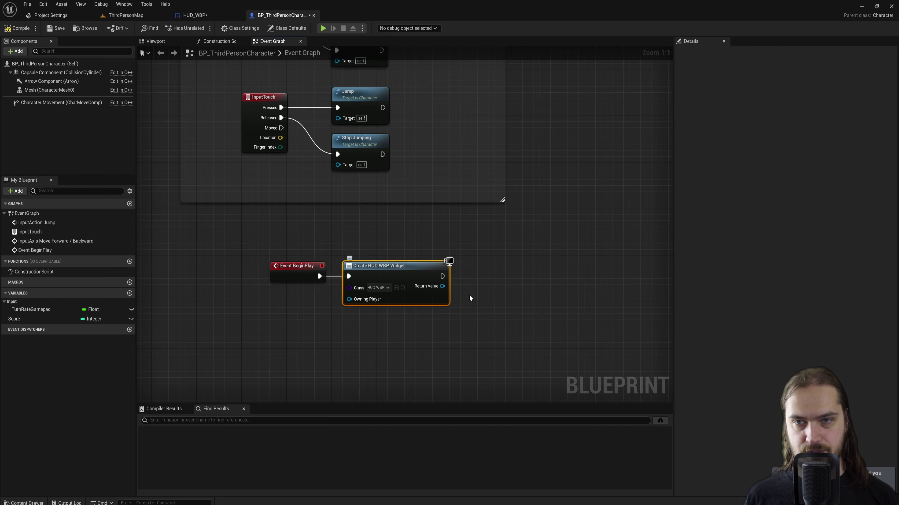
Add an Add to Viewport node after Create HUD WBP Widget and connect the widget's Return Value to its Target.
{"action": "right_click_drag", "start_coordinate": [469, 297], "coordinate": [403, 286]}
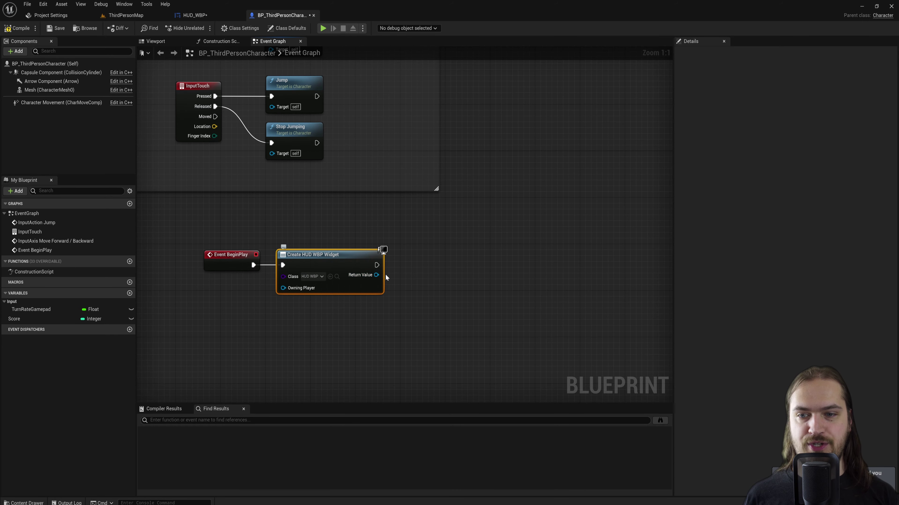
{"action": "left_click_drag", "start_coordinate": [414, 265], "coordinate": [415, 265]}
{"action": "type", "text": "ad"}
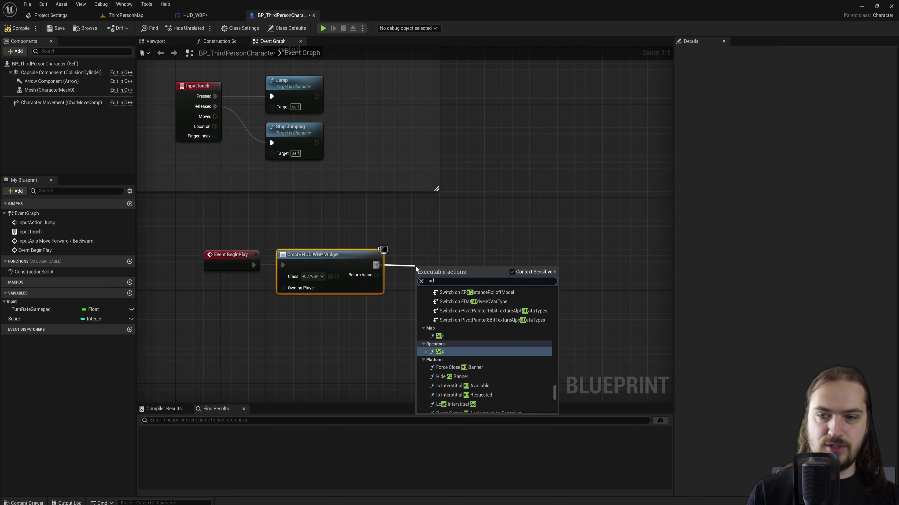
{"action": "type", "text": "d to vier"}
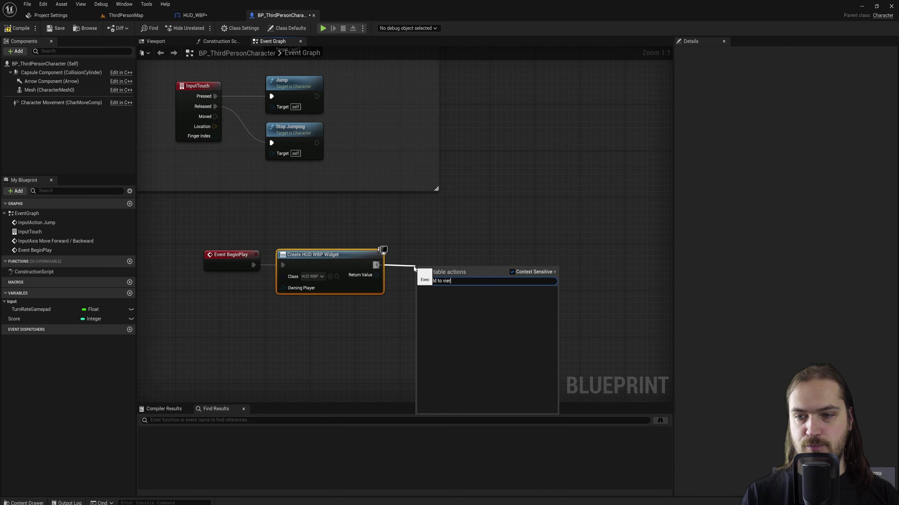
{"action": "key", "text": "BackSpace"}
{"action": "key", "text": "Return"}
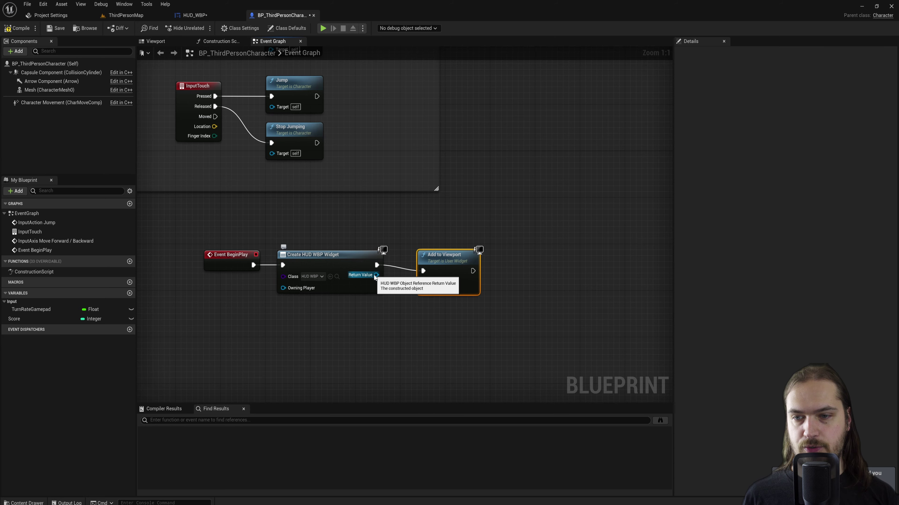
{"action": "left_click_drag", "start_coordinate": [376, 275], "coordinate": [430, 284]}
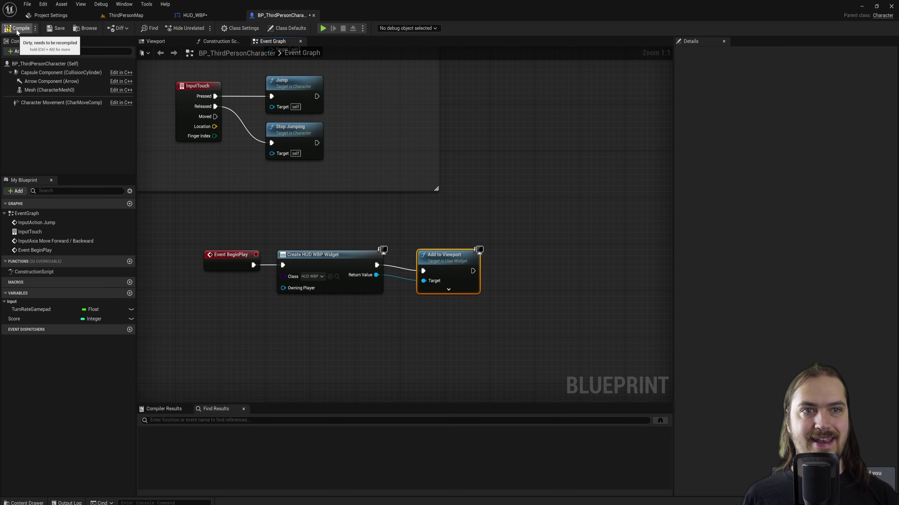
Play-test ThirdPersonMap, collecting all the coins along the platform to check the on-screen coin counter, and stop the session.
{"action": "left_click", "coordinate": [130, 15]}
{"action": "left_click", "coordinate": [150, 28]}
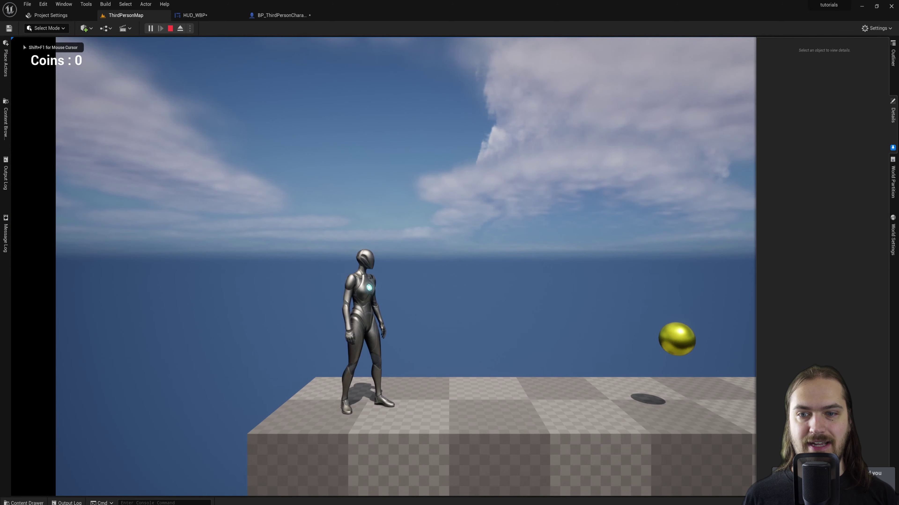
{"action": "key", "text": "d"}
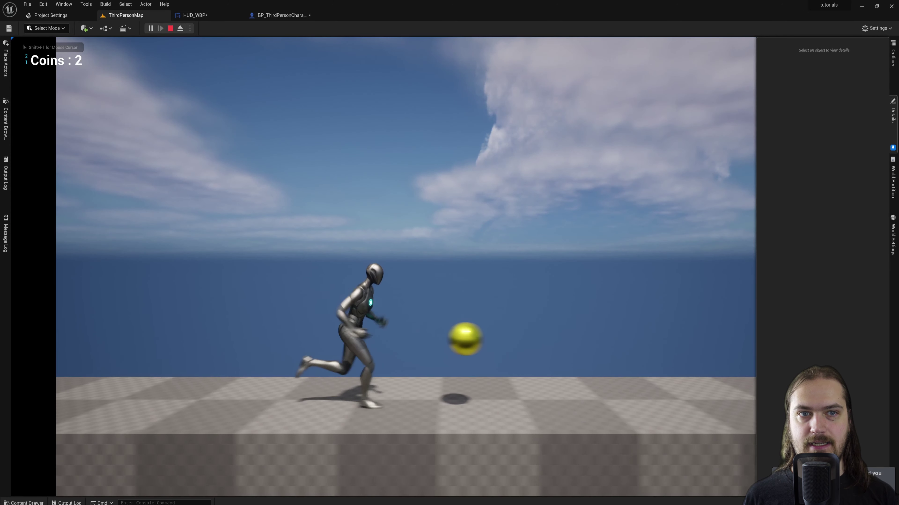
{"action": "key", "text": "d"}
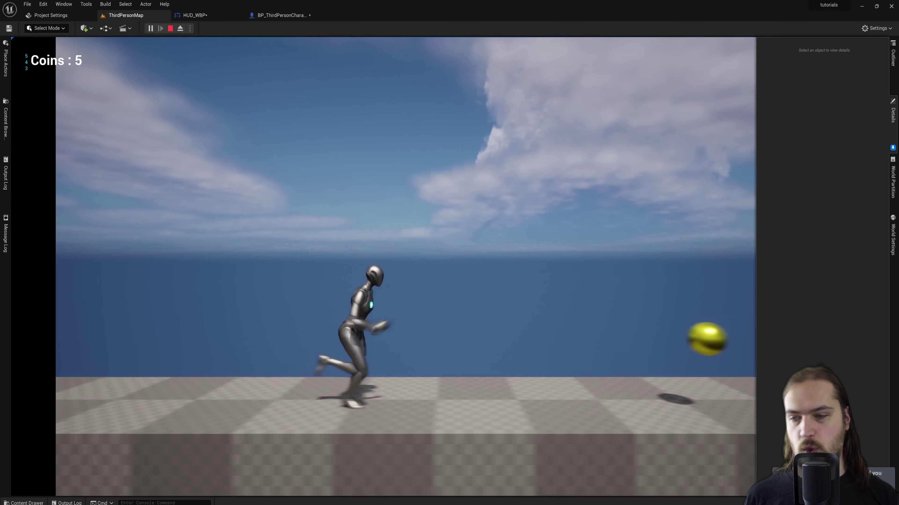
{"action": "key", "text": "d"}
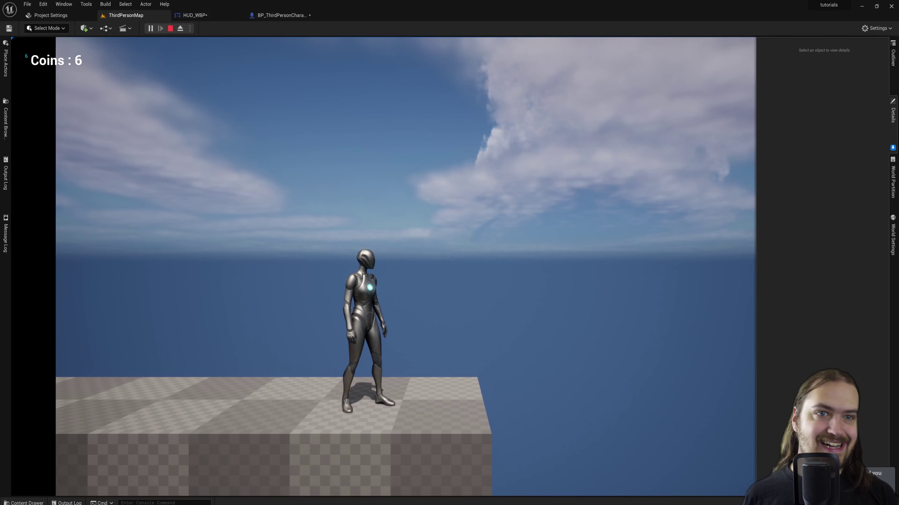
{"action": "key", "text": "Escape"}
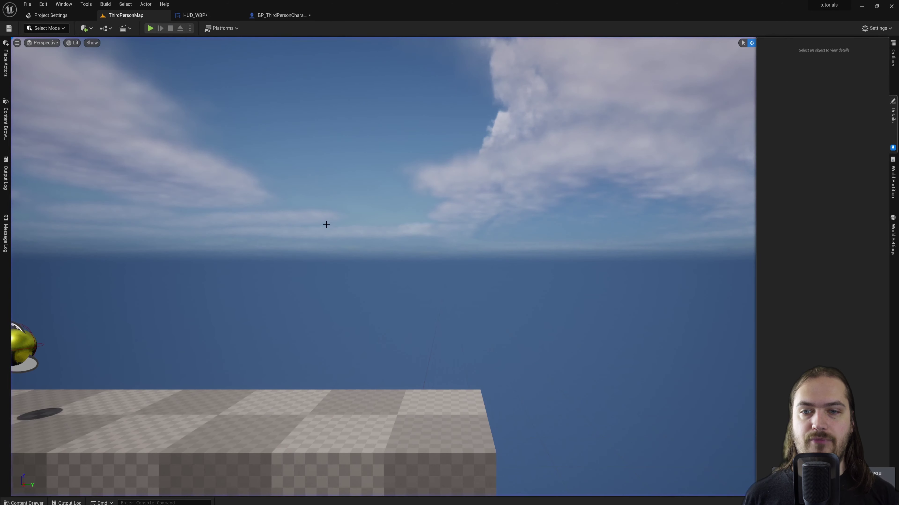
{"action": "key", "text": "s"}
{"action": "right_click_drag", "start_coordinate": [326, 225], "coordinate": [355, 251]}
{"action": "key", "text": "a"}
{"action": "key", "text": "w"}
{"action": "key", "text": "d"}
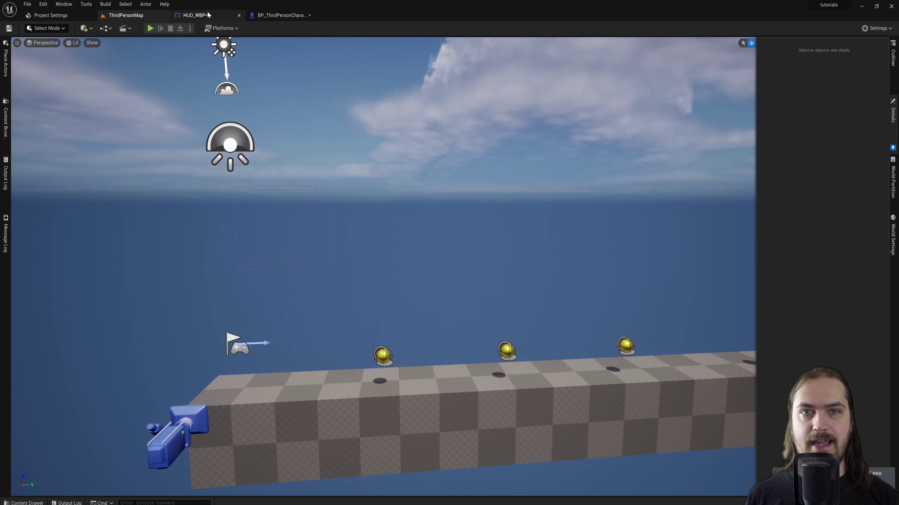
In HUD_WBP's designer, duplicate the "Coins :" text, place the copy just below at position 52, 80, and create a new Text binding.
{"action": "left_click", "coordinate": [208, 15]}
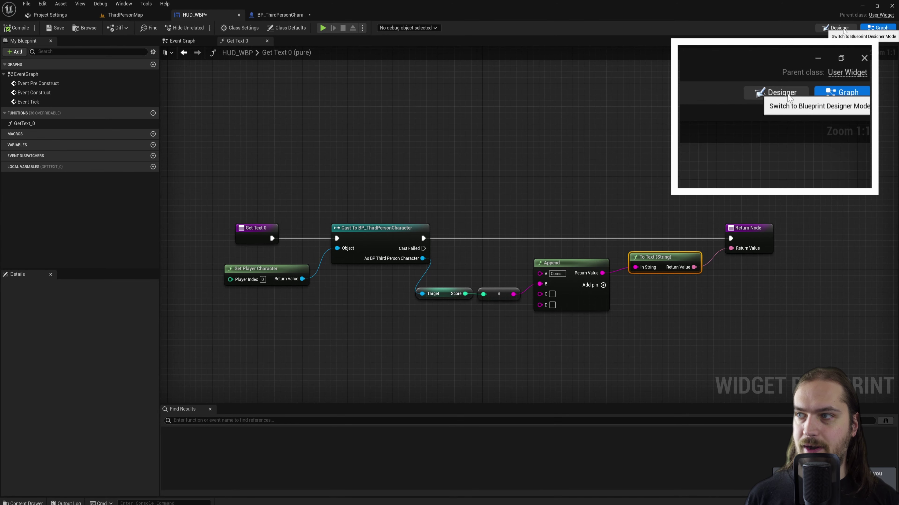
{"action": "left_click", "coordinate": [837, 28]}
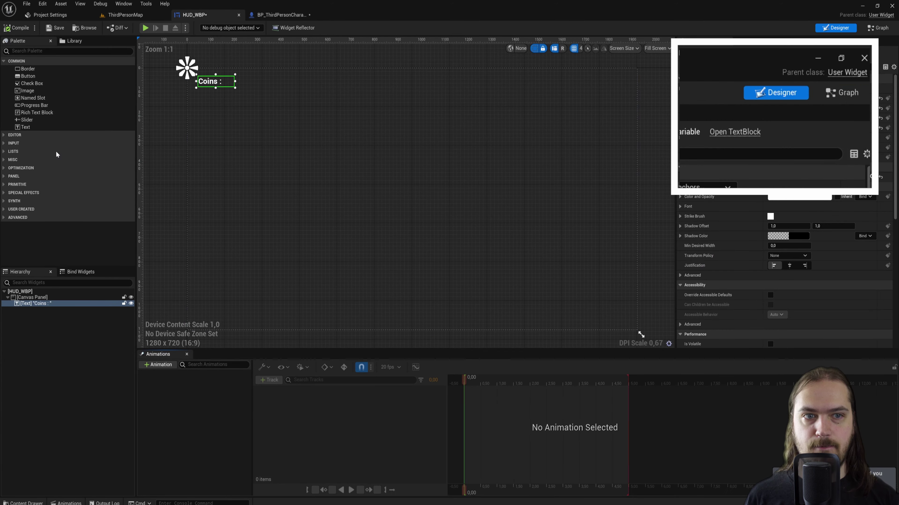
{"action": "left_click", "coordinate": [53, 304]}
{"action": "key", "text": "ctrl+d"}
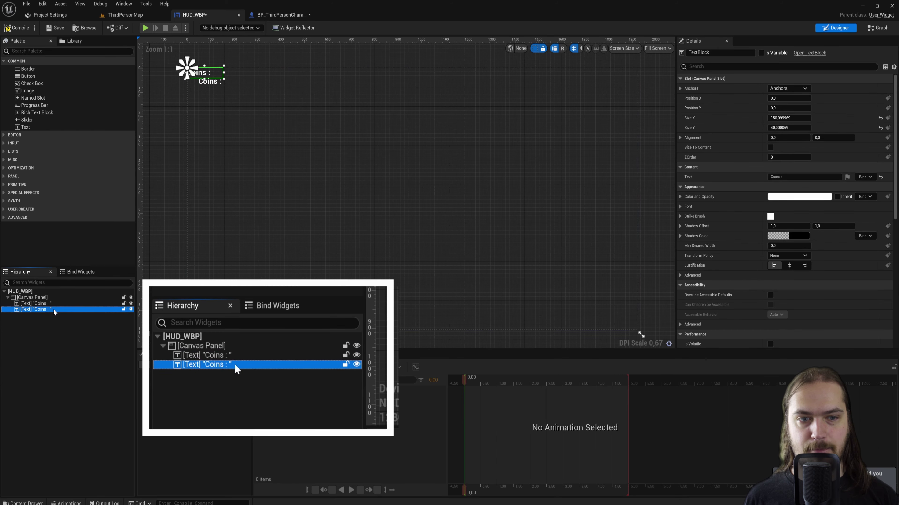
{"action": "left_click", "coordinate": [208, 77]}
{"action": "left_click_drag", "start_coordinate": [209, 77], "coordinate": [216, 95]}
{"action": "left_click", "coordinate": [864, 177]}
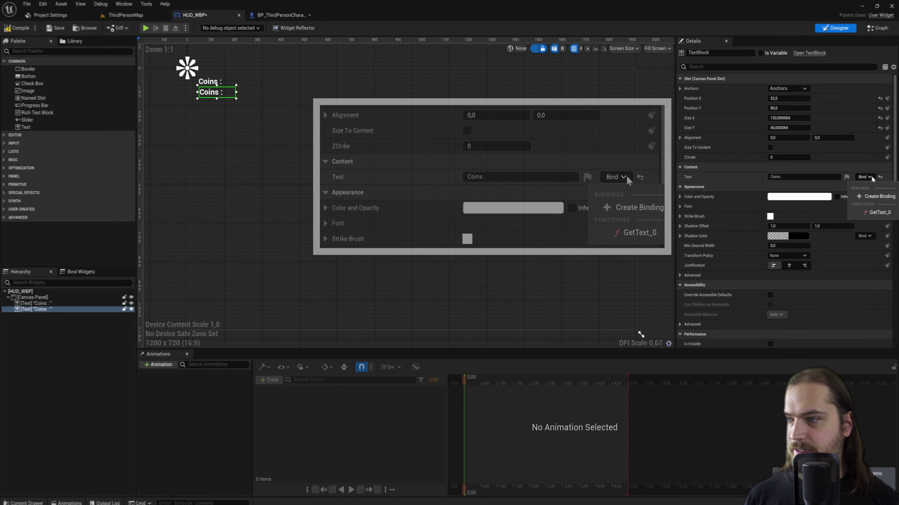
{"action": "left_click", "coordinate": [877, 196]}
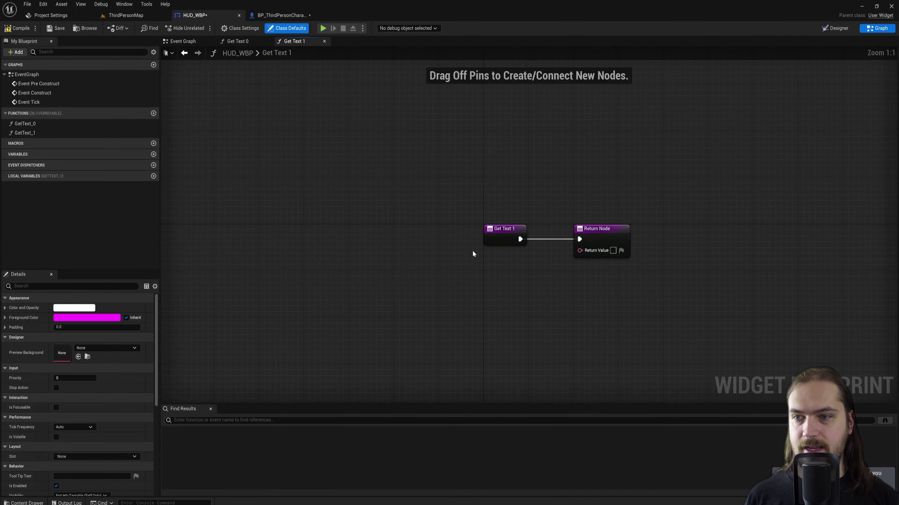
Add an Integer variable named HP to BP_ThirdPersonCharacter and compile the blueprint.
{"action": "left_click", "coordinate": [279, 15]}
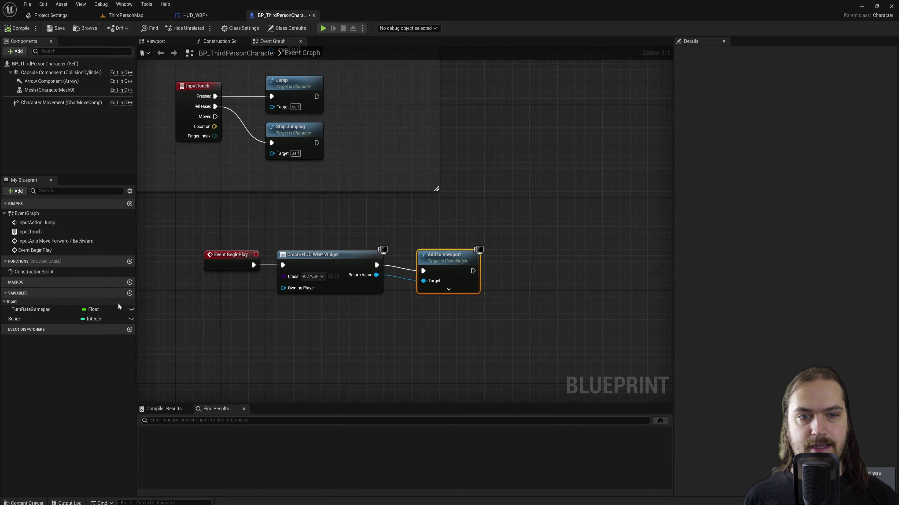
{"action": "left_click", "coordinate": [130, 293]}
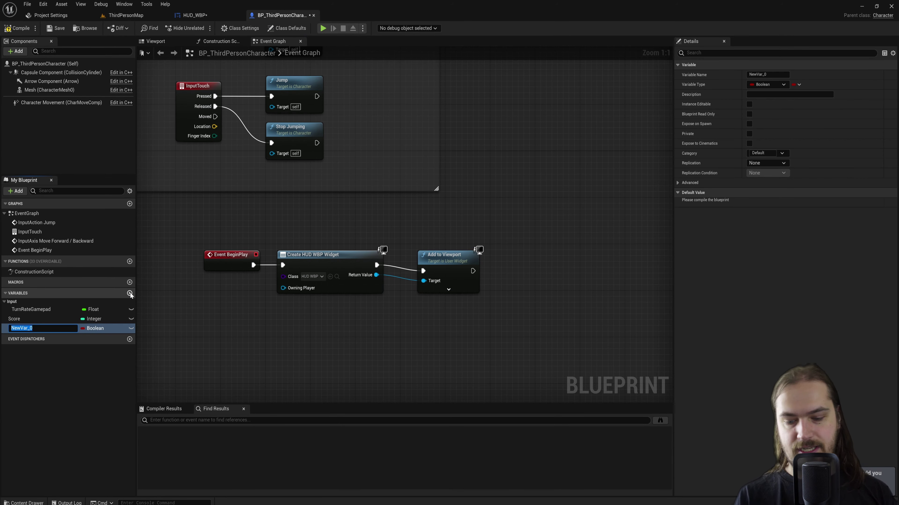
{"action": "type", "text": "HP"}
{"action": "key", "text": "Return"}
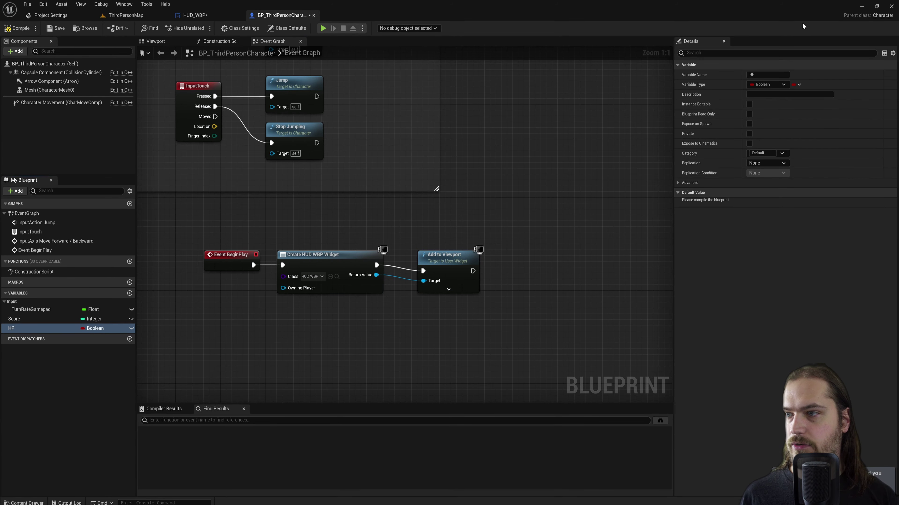
{"action": "left_click", "coordinate": [767, 84]}
{"action": "key", "text": "Escape"}
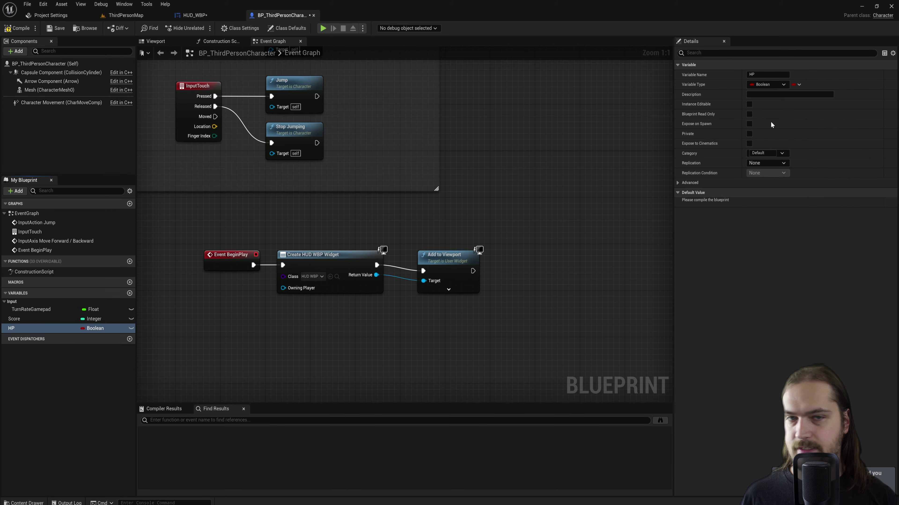
{"action": "left_click", "coordinate": [19, 29]}
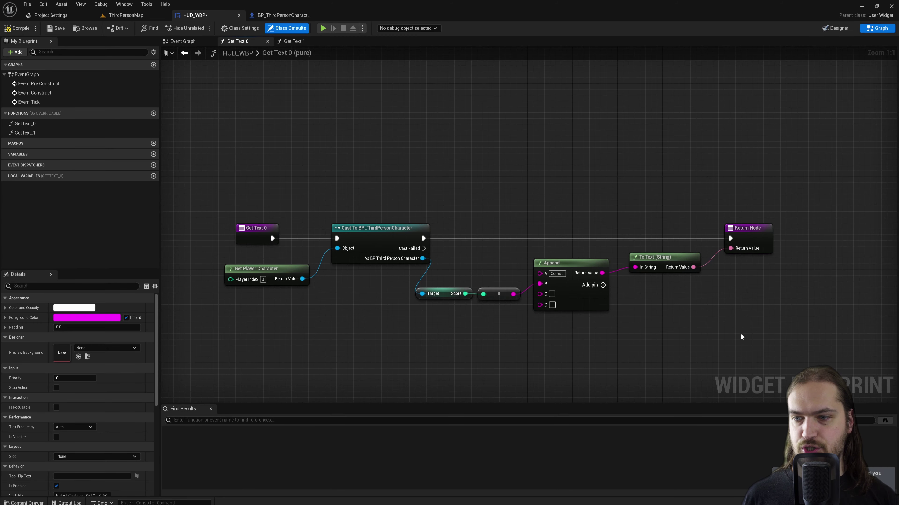
Copy the Get Text 0 nodes into Get Text 1 in place of its Return Node, and connect Get Text 1 to the pasted cast.
{"action": "left_click_drag", "start_coordinate": [741, 336], "coordinate": [208, 215]}
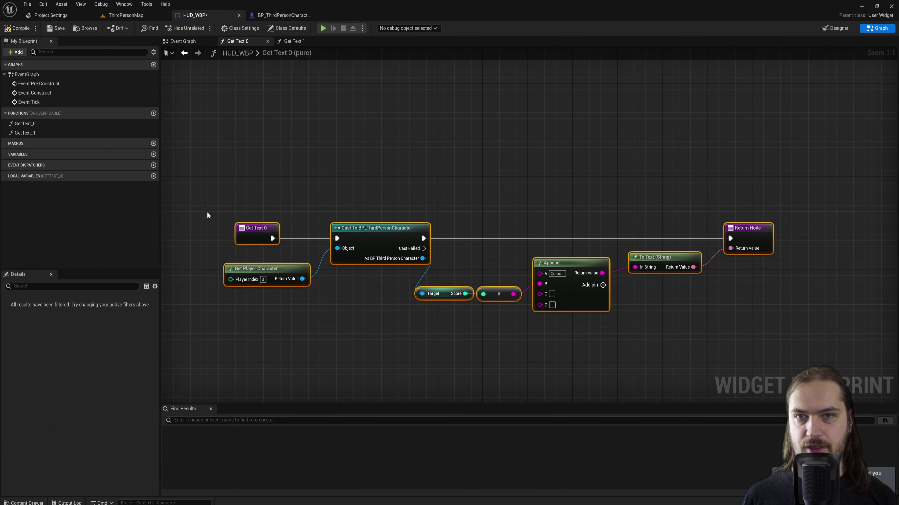
{"action": "left_click", "coordinate": [292, 41]}
{"action": "left_click_drag", "start_coordinate": [641, 301], "coordinate": [385, 157]}
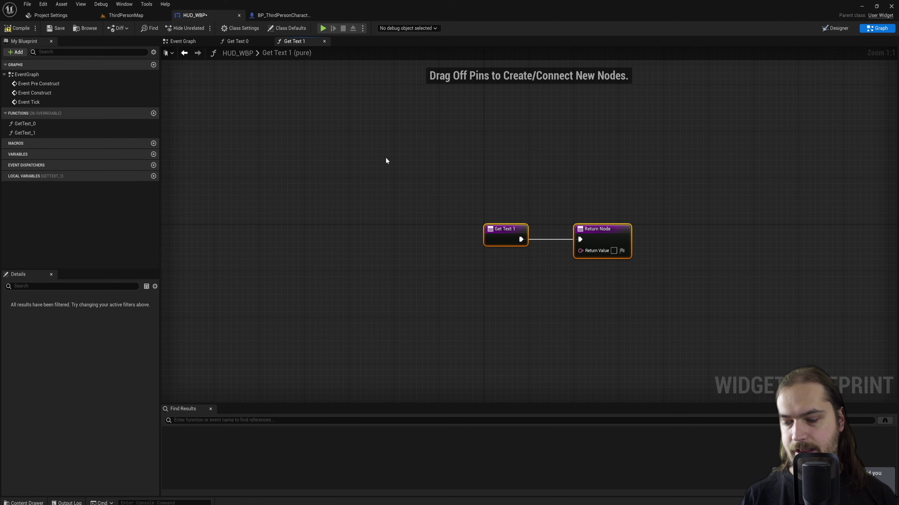
{"action": "key", "text": "Delete"}
{"action": "key", "text": "ctrl+v"}
{"action": "left_click_drag", "start_coordinate": [521, 239], "coordinate": [571, 246]}
{"action": "right_click_drag", "start_coordinate": [692, 298], "coordinate": [584, 275]}
Replace the pasted Score node in Get Text 1 with a Get HP node from the cast's As BP Third Person Character output.
{"action": "left_click", "coordinate": [570, 277]}
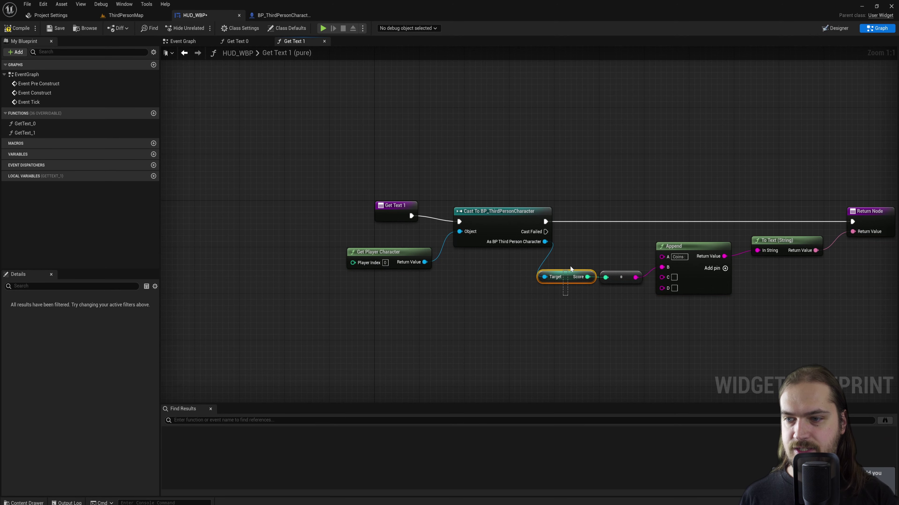
{"action": "key", "text": "Delete"}
{"action": "left_click_drag", "start_coordinate": [545, 241], "coordinate": [540, 261]}
{"action": "type", "text": "get hp"}
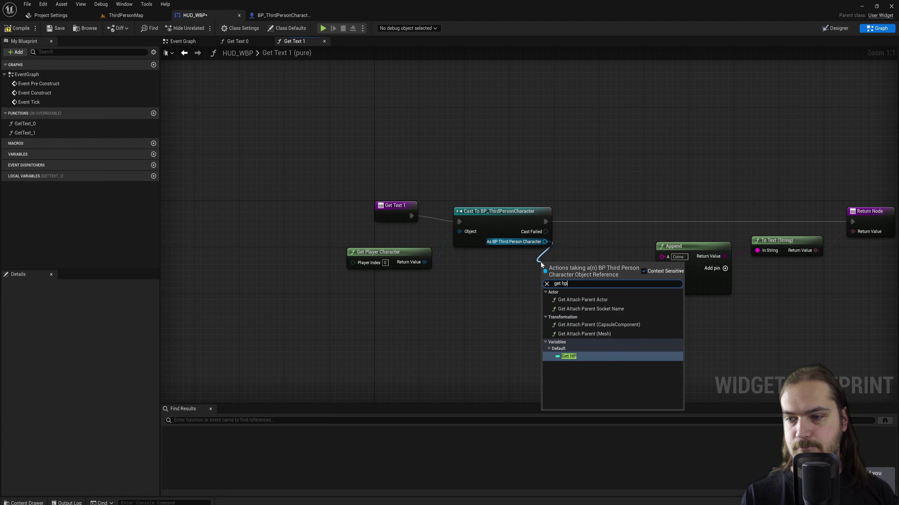
{"action": "key", "text": "Return"}
Clear the "Coins :" text from the A input of the Append node in Get Text 1.
{"action": "left_click_drag", "start_coordinate": [682, 257], "coordinate": [596, 263]}
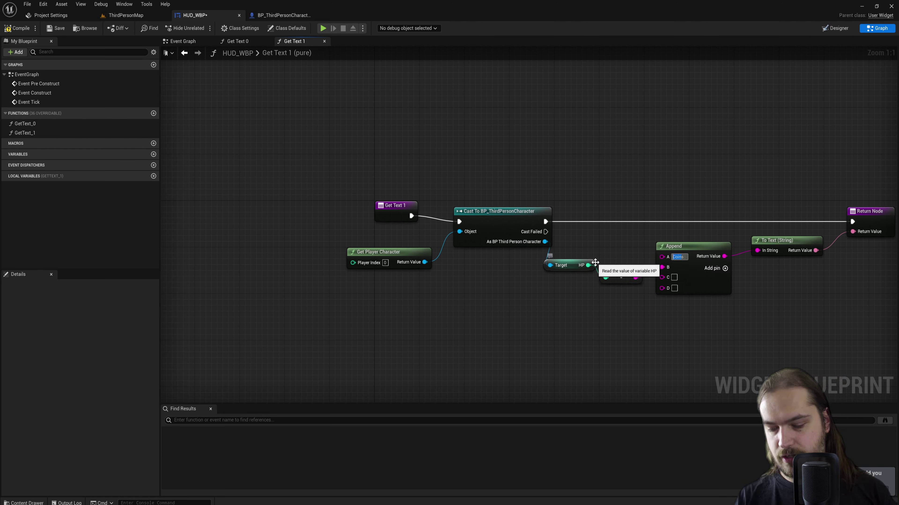
{"action": "key", "text": "Delete"}
{"action": "key", "text": "Delete"}
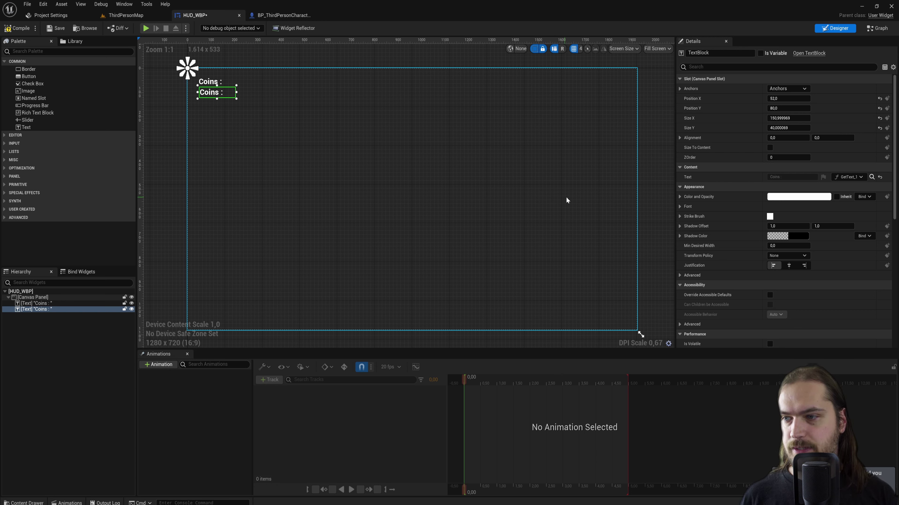
Colour the lower text block of the HUD green and the upper coins text block golden yellow.
{"action": "left_click", "coordinate": [795, 197]}
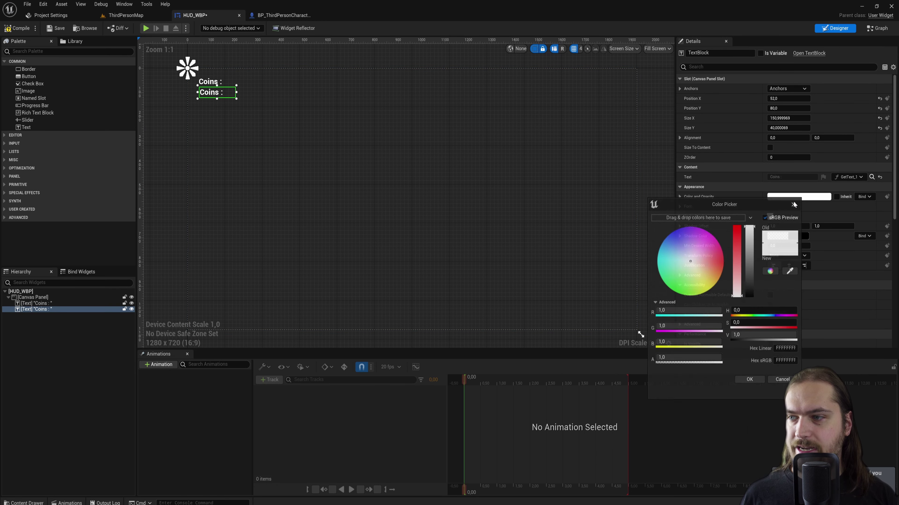
{"action": "left_click_drag", "start_coordinate": [690, 274], "coordinate": [679, 291]}
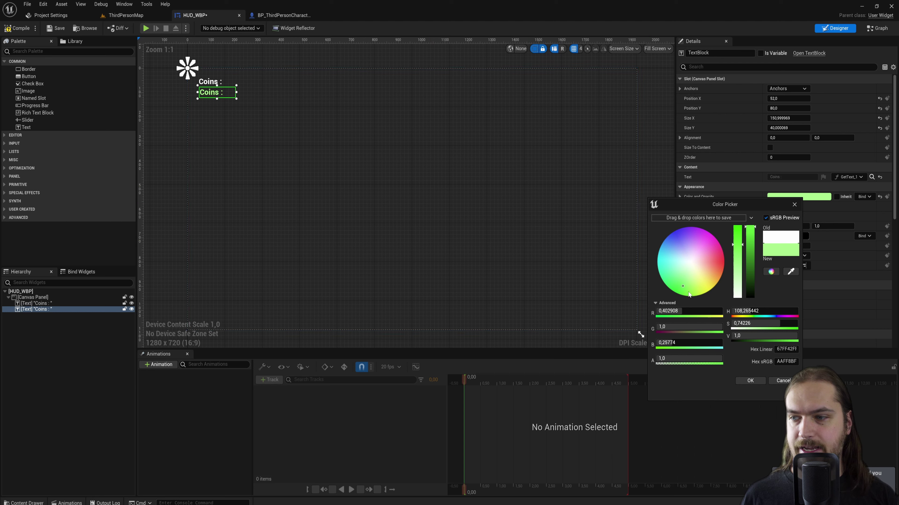
{"action": "left_click", "coordinate": [212, 82]}
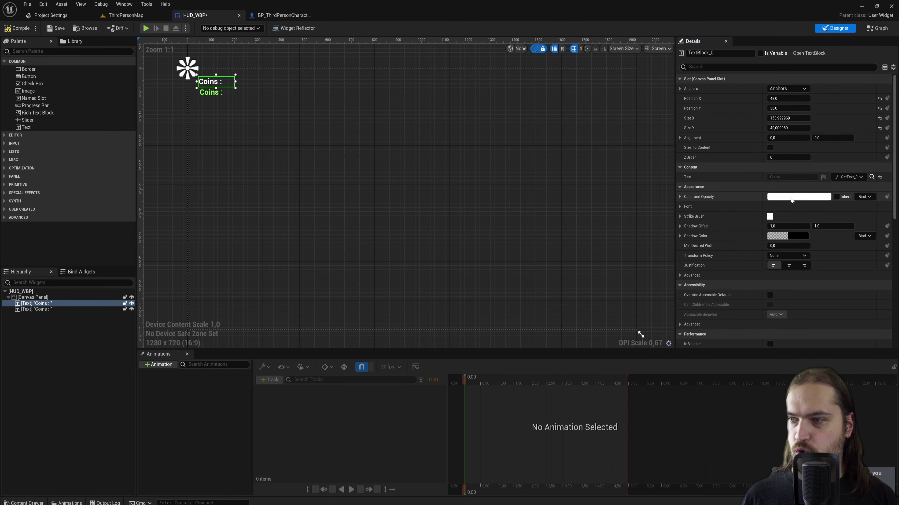
{"action": "left_click", "coordinate": [791, 197]}
{"action": "left_click", "coordinate": [694, 287]}
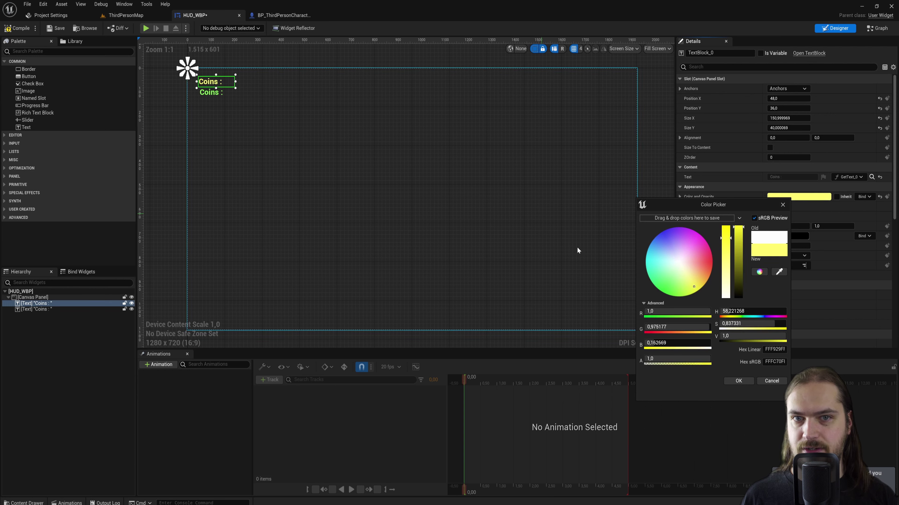
{"action": "left_click_drag", "start_coordinate": [694, 283], "coordinate": [699, 283]}
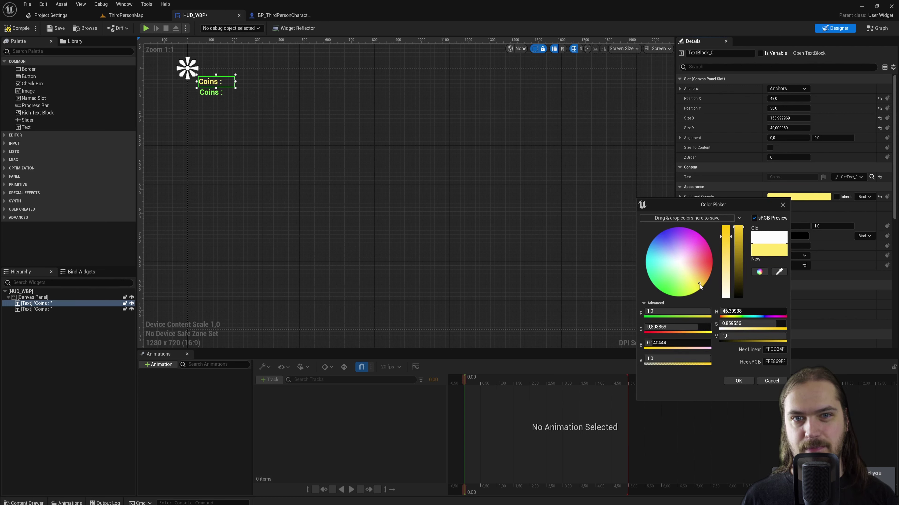
{"action": "left_click", "coordinate": [738, 381]}
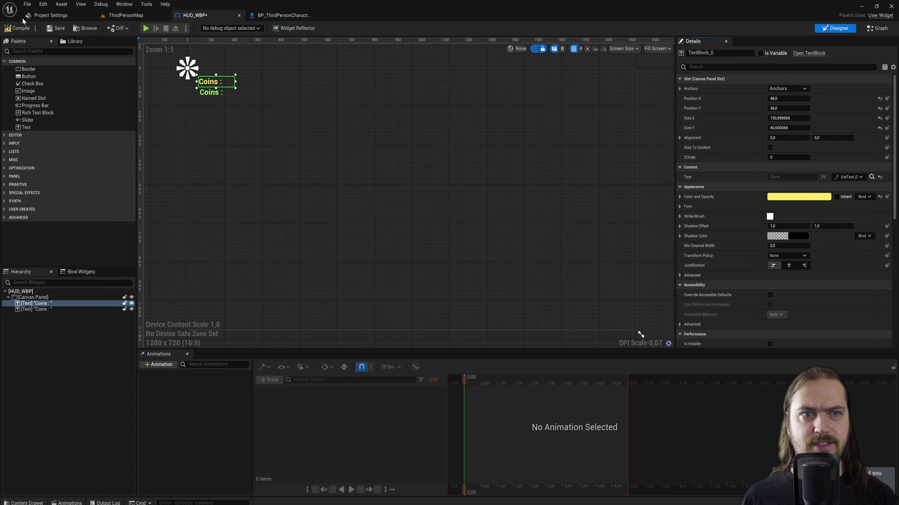
Set the default value of the HP variable in BP_ThirdPersonCharacter to 5 and compile the blueprint.
{"action": "left_click", "coordinate": [281, 15]}
{"action": "left_click", "coordinate": [750, 241]}
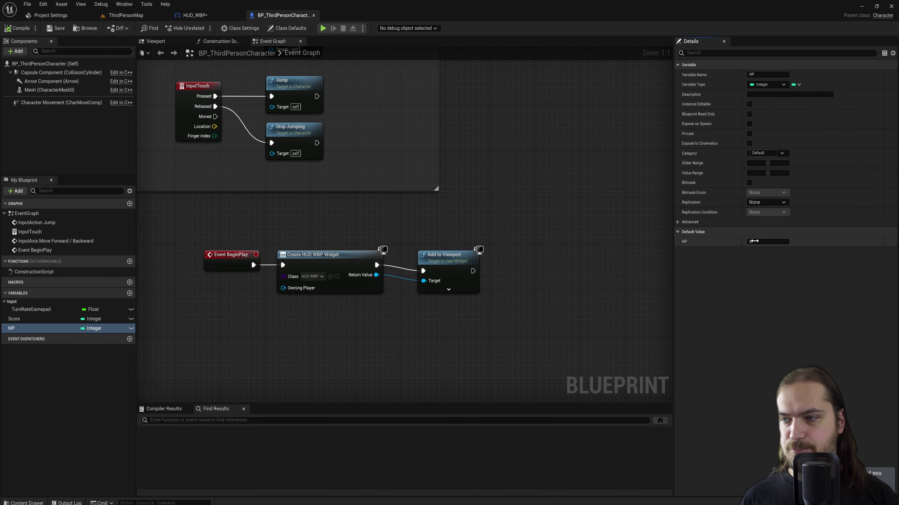
{"action": "type", "text": "5"}
{"action": "key", "text": "Return"}
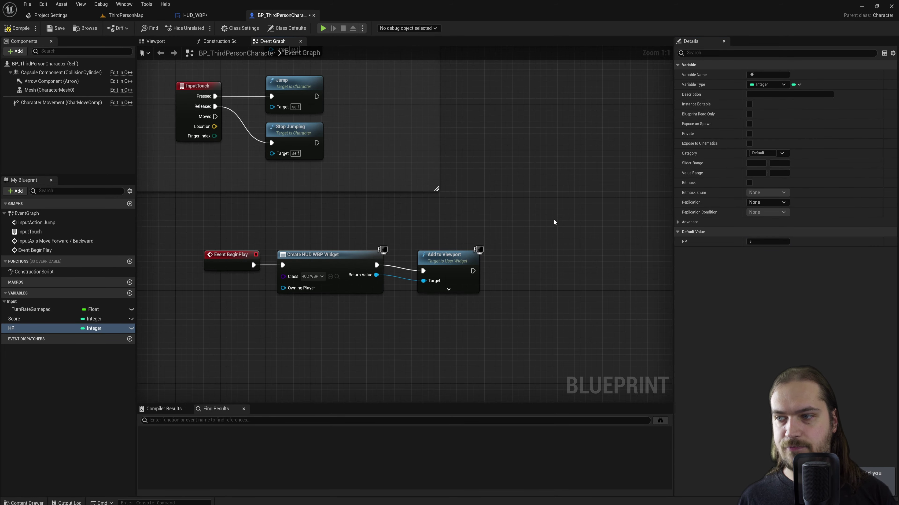
{"action": "left_click", "coordinate": [20, 29]}
Play the level, run the character through the coins to check the Coins and HP texts, and stop the game.
{"action": "left_click", "coordinate": [323, 28]}
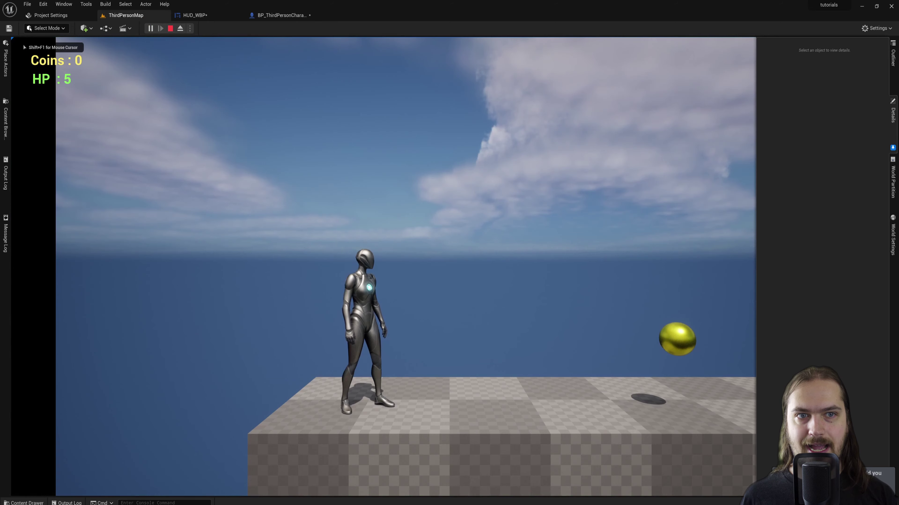
{"action": "key", "text": "d"}
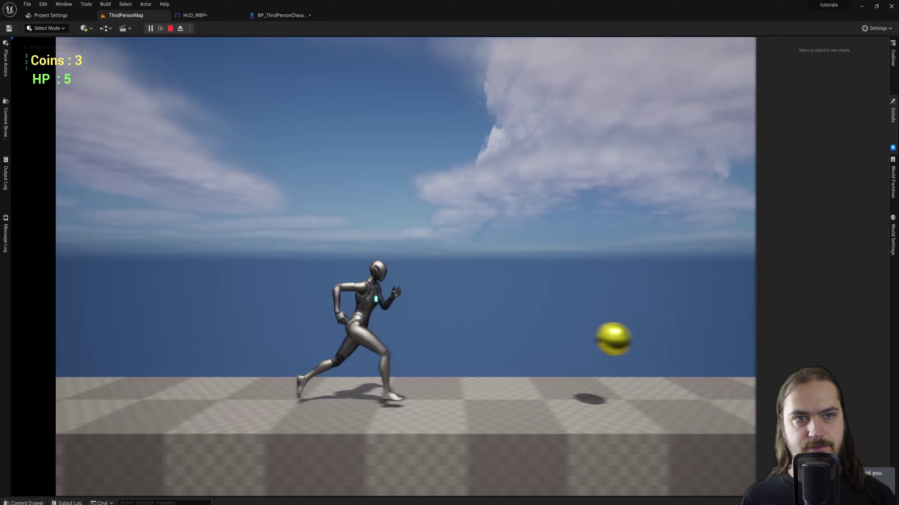
{"action": "key", "text": "Escape"}
{"action": "left_click_drag", "start_coordinate": [895, 152], "coordinate": [895, 275]}
{"action": "scroll", "coordinate": [849, 159], "scroll_direction": "up", "scroll_amount": 10}
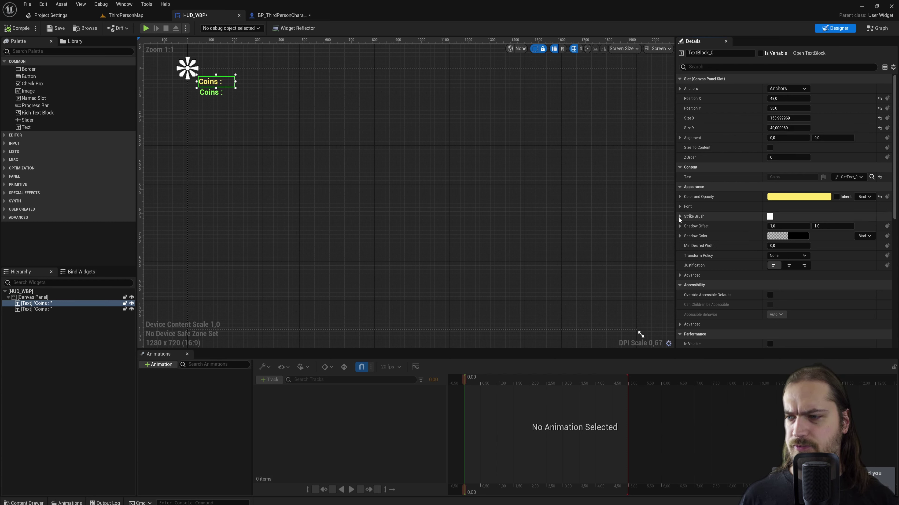
{"action": "left_click", "coordinate": [680, 226]}
{"action": "left_click", "coordinate": [679, 226]}
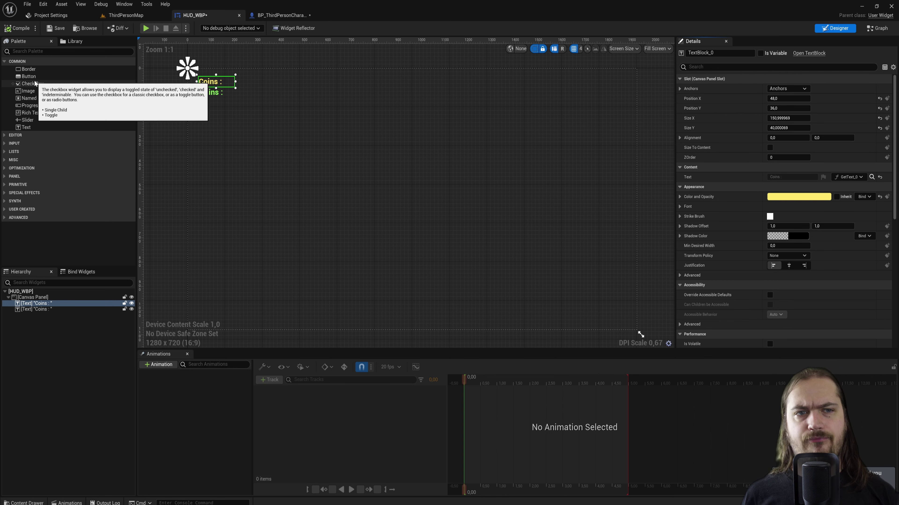
Place a button of about 182 by 45 below the two HUD texts and put a text block inside it.
{"action": "left_click_drag", "start_coordinate": [31, 77], "coordinate": [362, 195]}
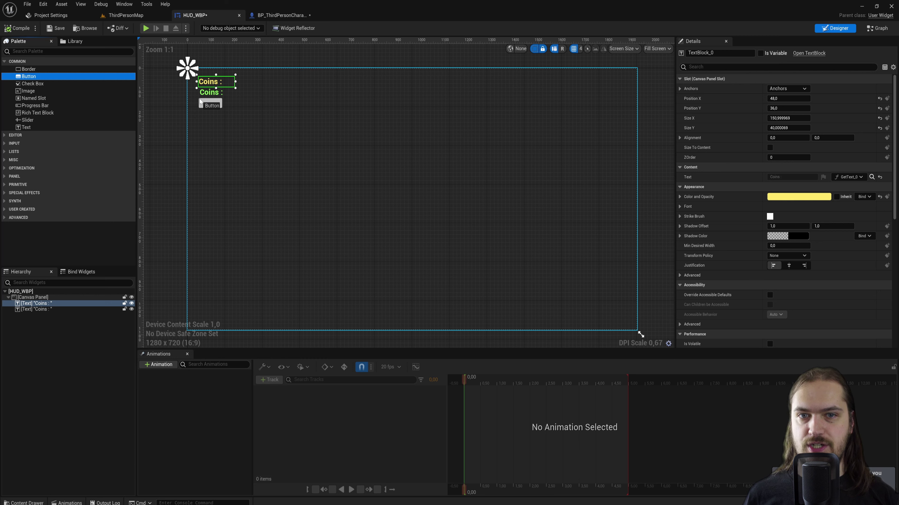
{"action": "left_click_drag", "start_coordinate": [200, 103], "coordinate": [242, 110]}
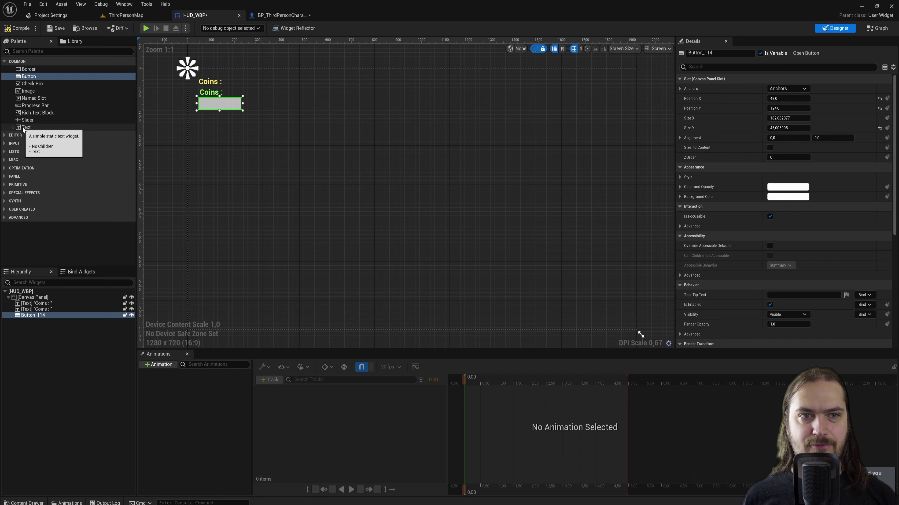
{"action": "left_click_drag", "start_coordinate": [23, 128], "coordinate": [221, 106]}
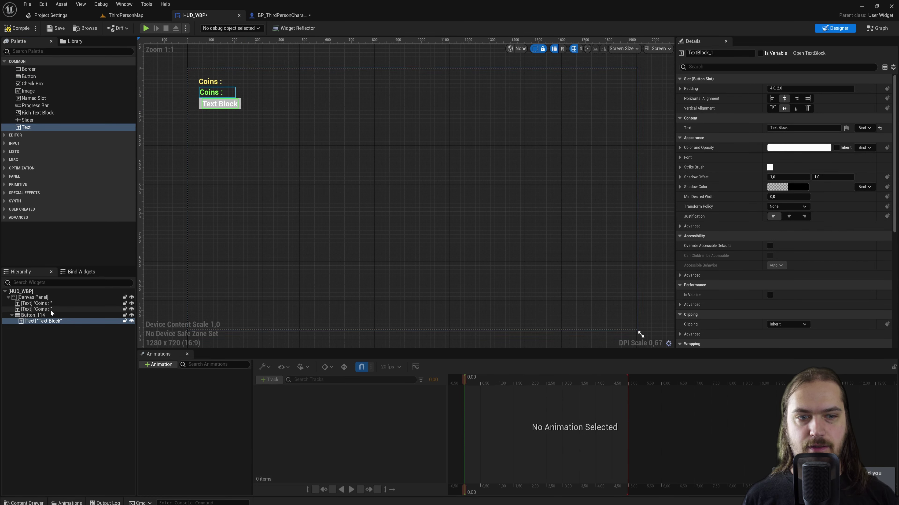
{"action": "left_click", "coordinate": [33, 315]}
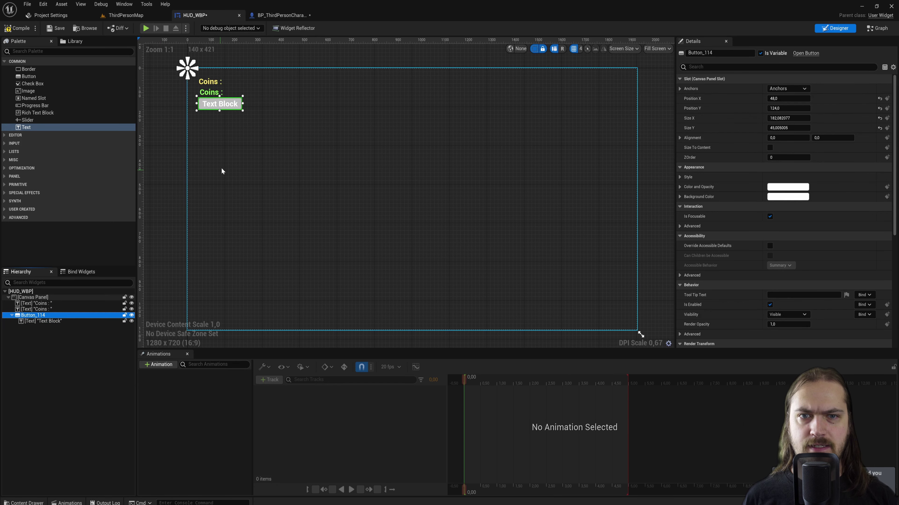
{"action": "mouse_move", "coordinate": [230, 110]}
{"action": "left_mouse_down"}
{"action": "mouse_move", "coordinate": [248, 121]}
{"action": "mouse_move", "coordinate": [215, 127]}
{"action": "mouse_move", "coordinate": [219, 104]}
{"action": "mouse_move", "coordinate": [224, 110]}
{"action": "left_mouse_up"}
Change the text of the text block inside the button to "Reset".
{"action": "left_click", "coordinate": [43, 321]}
{"action": "left_click", "coordinate": [799, 128]}
{"action": "type", "text": "Reset"}
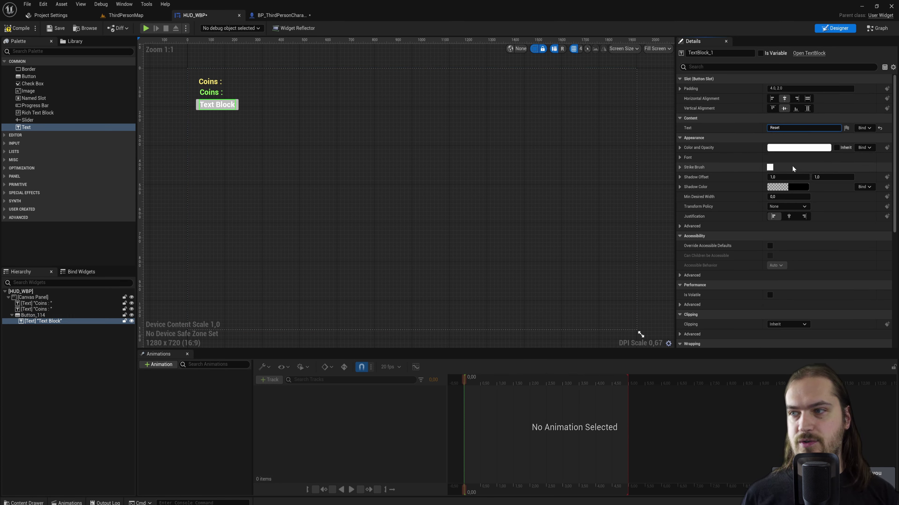
{"action": "left_click", "coordinate": [523, 237]}
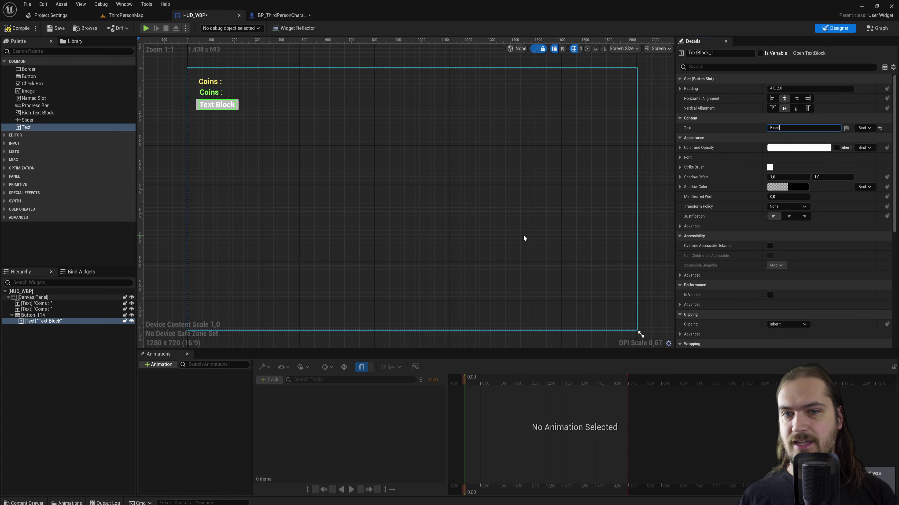
Select the Reset button and open the Event Graph of HUD_WBP with its default event nodes in view.
{"action": "left_click", "coordinate": [234, 110]}
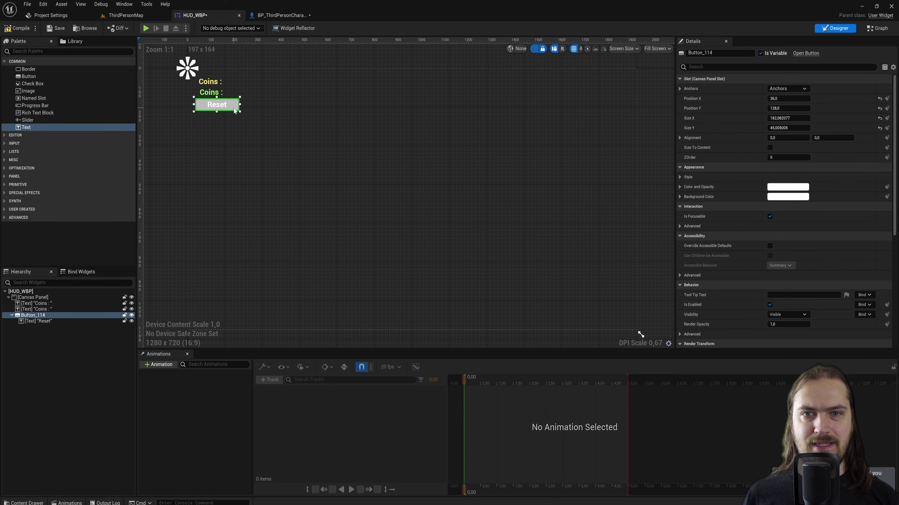
{"action": "left_click", "coordinate": [879, 28]}
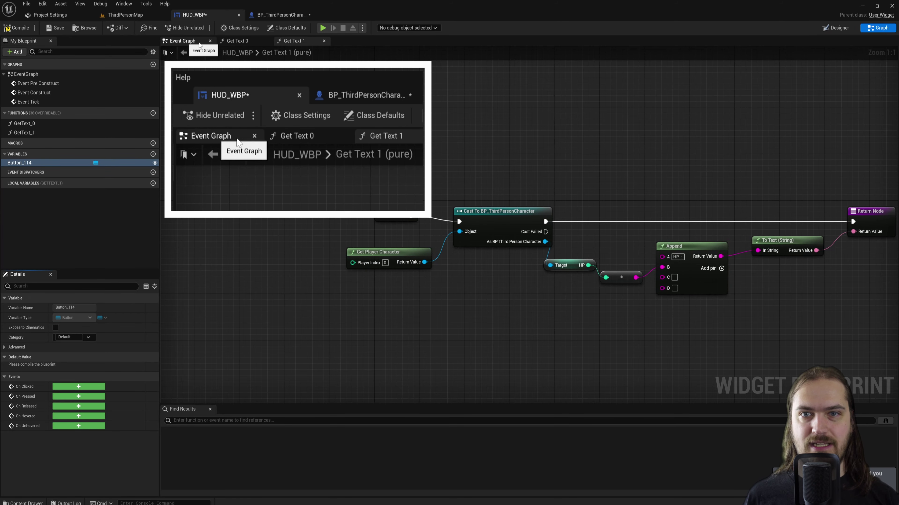
{"action": "left_click", "coordinate": [188, 46]}
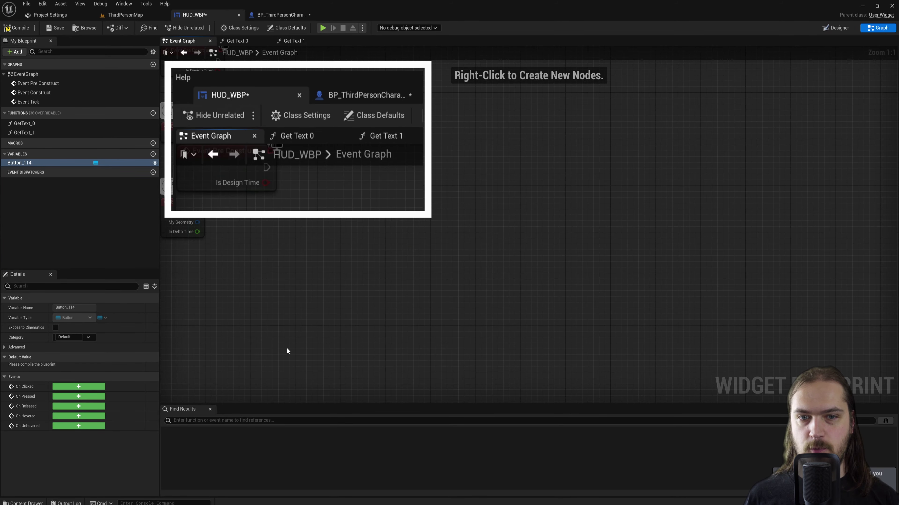
{"action": "right_click_drag", "start_coordinate": [287, 331], "coordinate": [367, 419]}
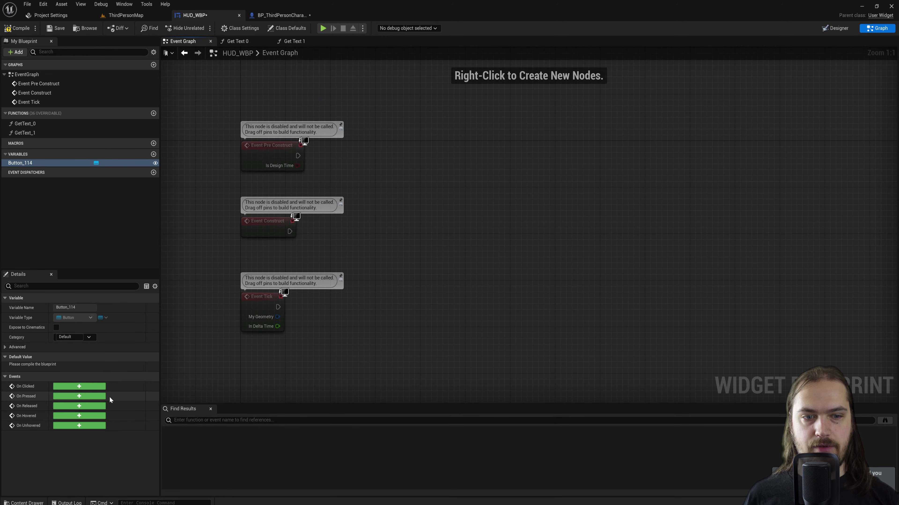
{"action": "mouse_move", "coordinate": [301, 138]}
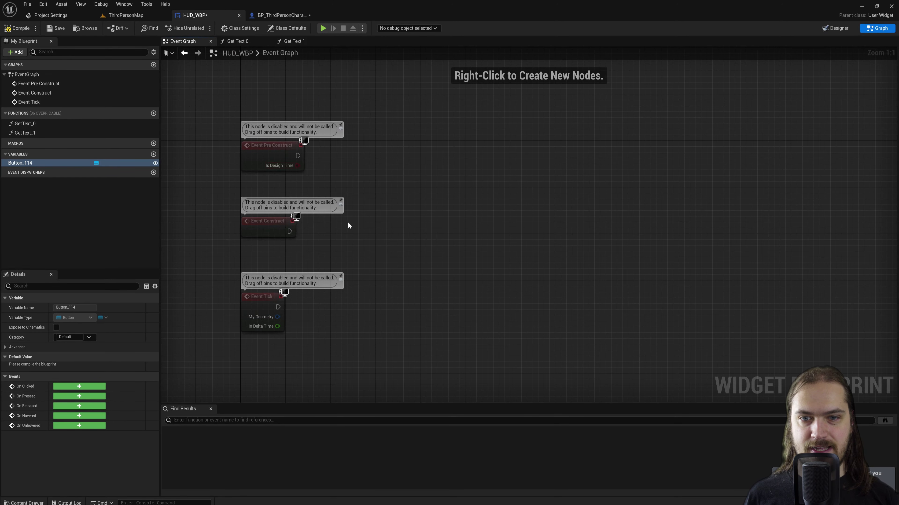
{"action": "right_click_drag", "start_coordinate": [342, 339], "coordinate": [353, 308]}
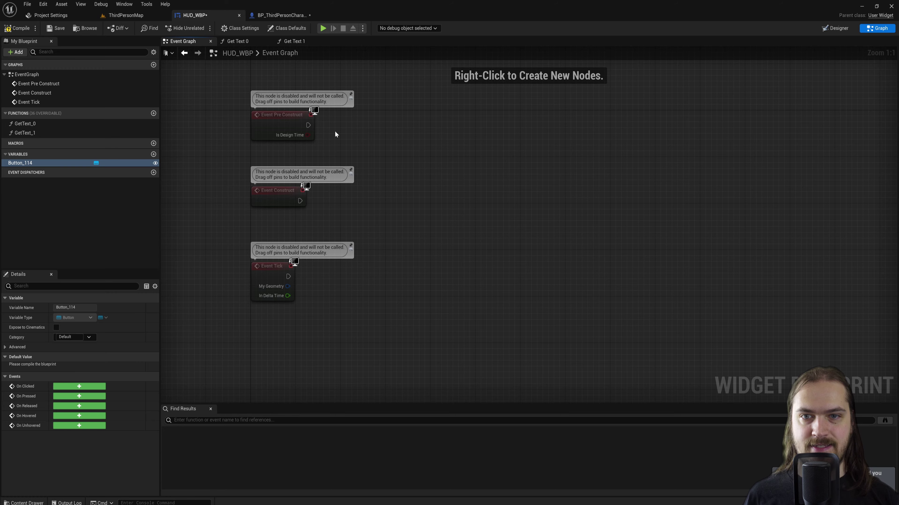
{"action": "right_click_drag", "start_coordinate": [335, 134], "coordinate": [347, 147]}
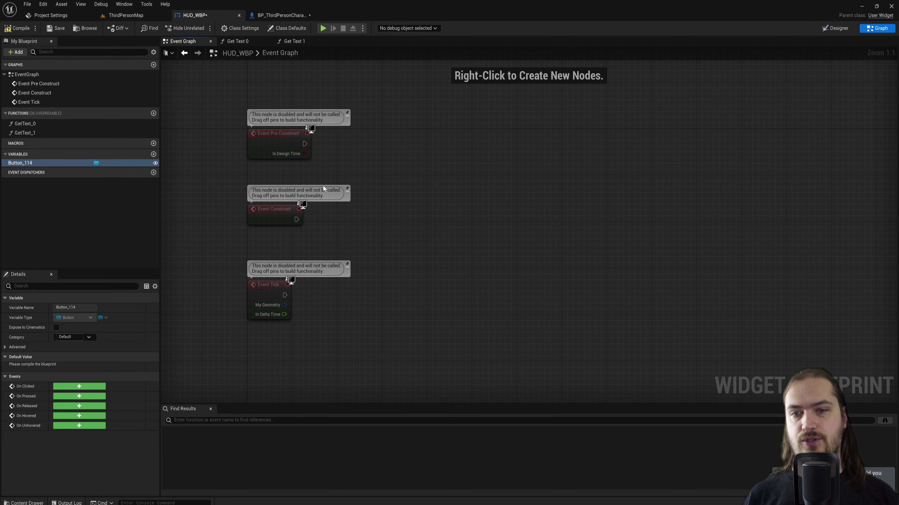
{"action": "mouse_move", "coordinate": [287, 212]}
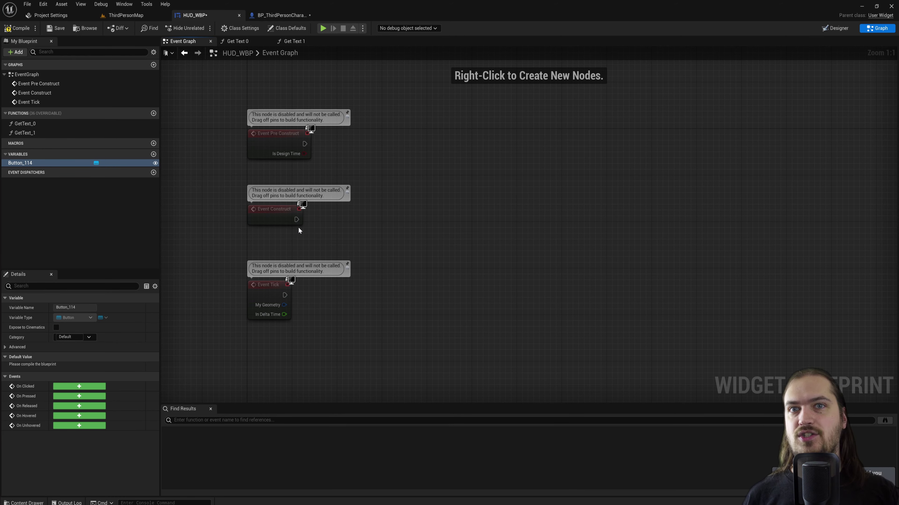
{"action": "right_click_drag", "start_coordinate": [306, 227], "coordinate": [311, 215]}
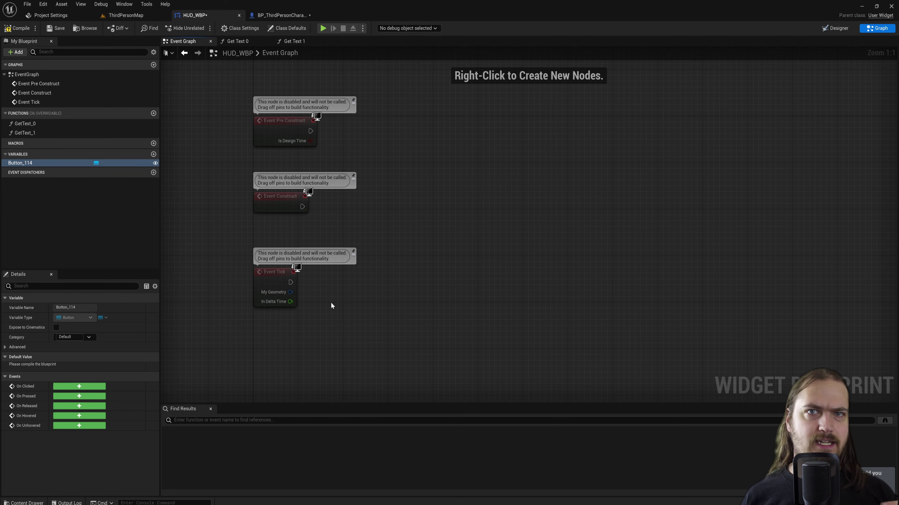
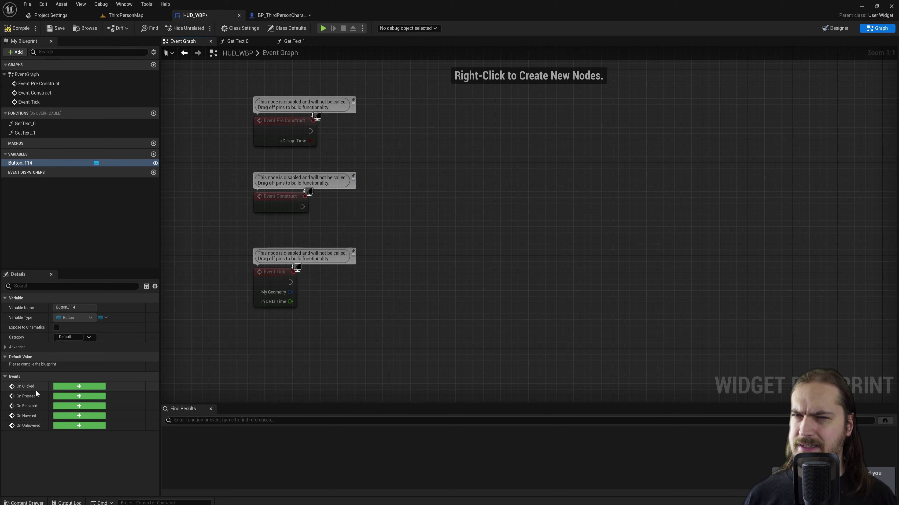
Add an On Clicked event for the Reset button and connect an Open Level (by Name) node to it, aligned with the event.
{"action": "left_click", "coordinate": [74, 385]}
{"action": "right_click_drag", "start_coordinate": [582, 265], "coordinate": [492, 285]}
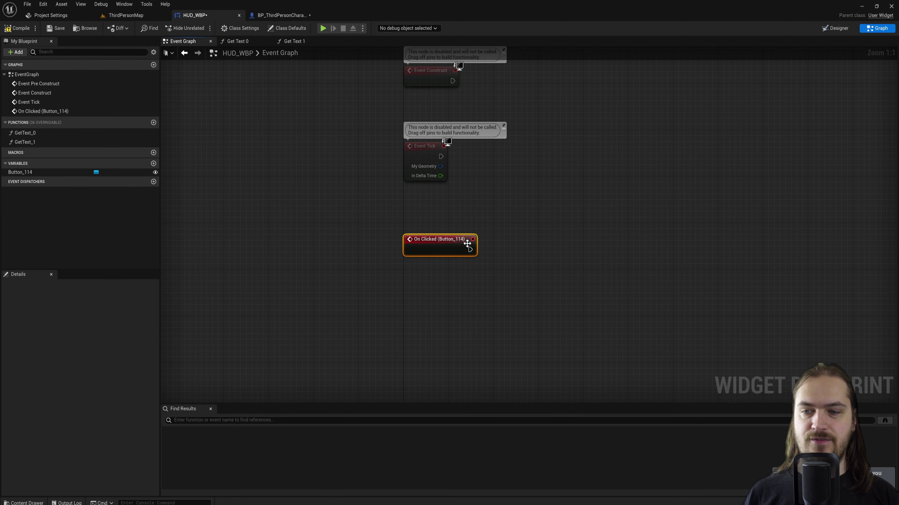
{"action": "right_click_drag", "start_coordinate": [503, 246], "coordinate": [401, 250]}
{"action": "left_click_drag", "start_coordinate": [369, 250], "coordinate": [408, 246]}
{"action": "type", "text": "open level"}
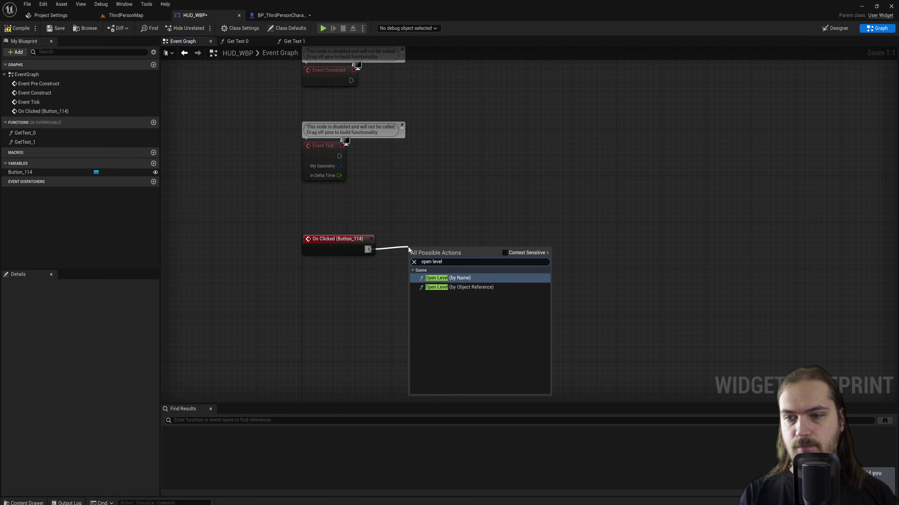
{"action": "key", "text": "Return"}
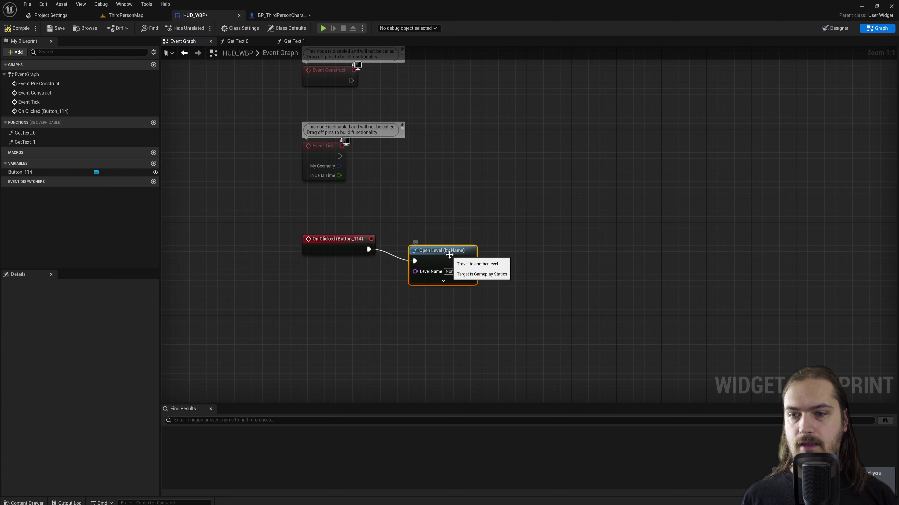
{"action": "left_click_drag", "start_coordinate": [455, 258], "coordinate": [557, 246]}
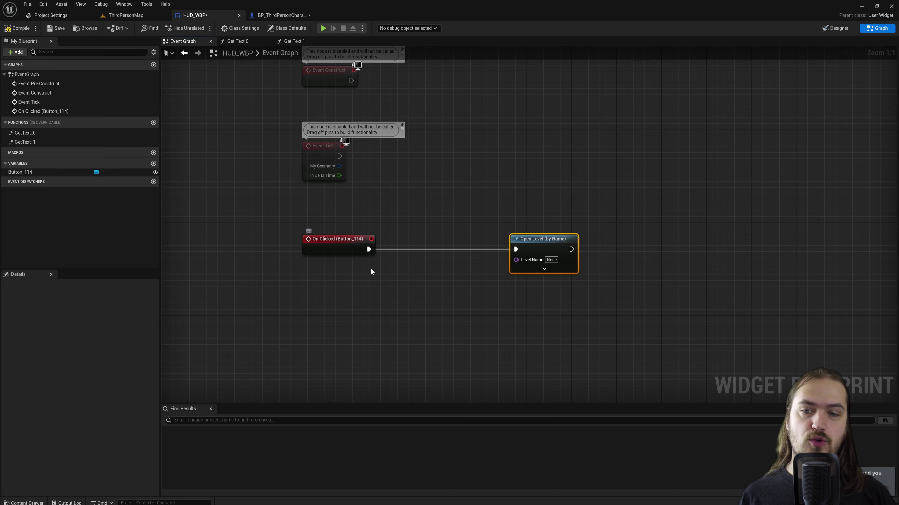
Add a Get Current Level Name node and wire its execution between the On Clicked event and Open Level (by Name).
{"action": "right_click", "coordinate": [374, 274]}
{"action": "type", "text": "get c"}
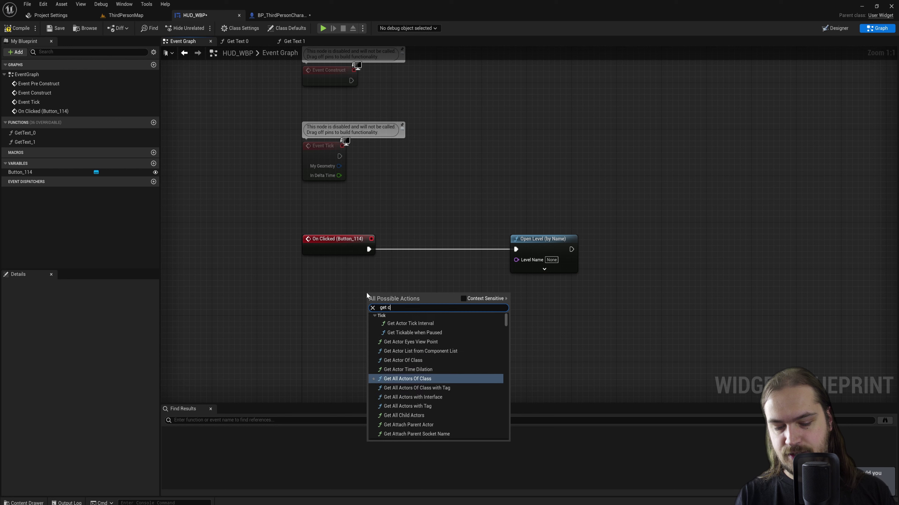
{"action": "type", "text": "urrent level n"}
{"action": "key", "text": "Return"}
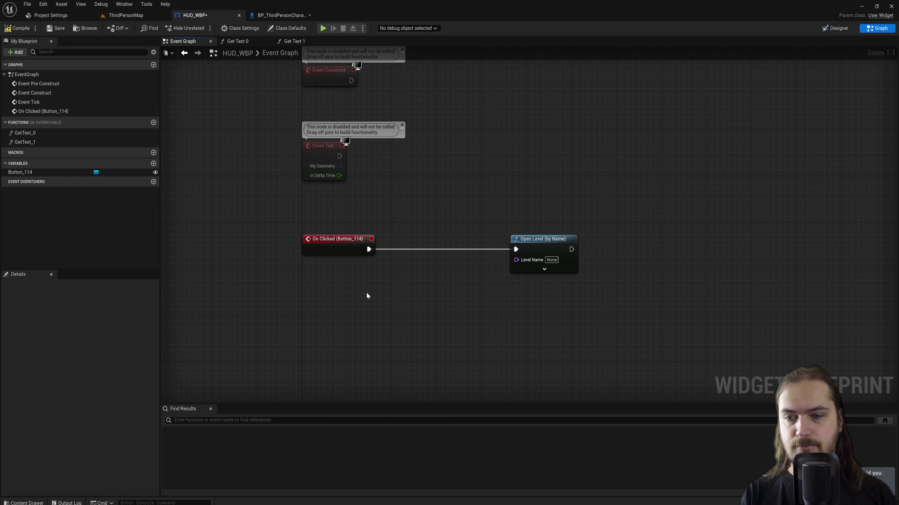
{"action": "left_click_drag", "start_coordinate": [395, 302], "coordinate": [430, 245]}
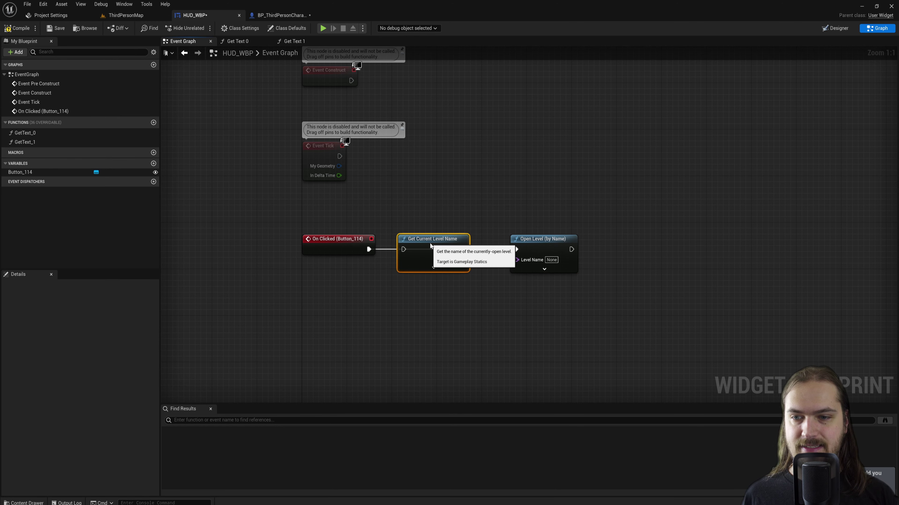
{"action": "left_click_drag", "start_coordinate": [368, 249], "coordinate": [403, 250]}
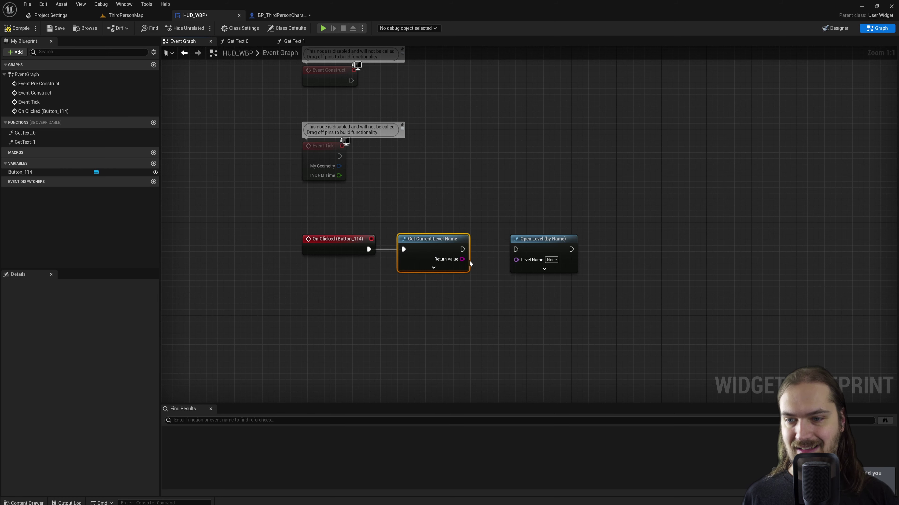
{"action": "left_click_drag", "start_coordinate": [462, 249], "coordinate": [516, 249]}
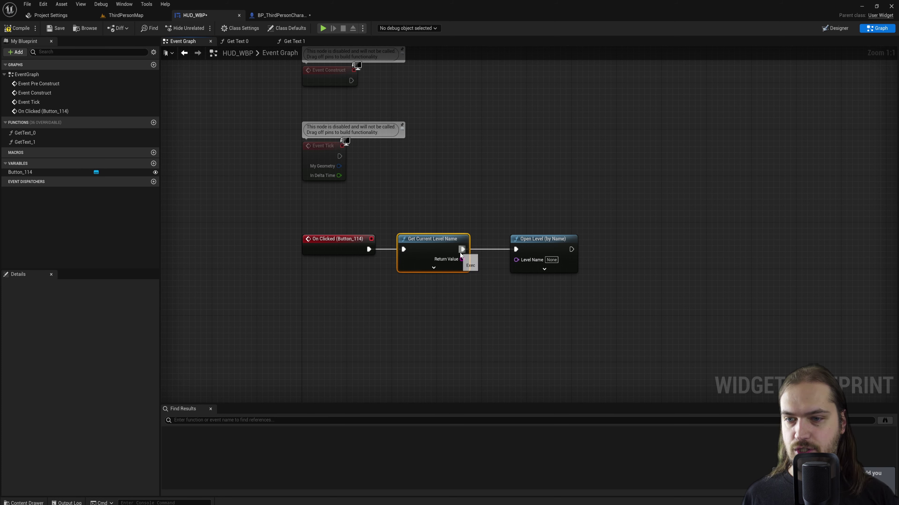
Connect the Return Value of Get Current Level Name to Open Level's Level Name, space out the nodes, and compile HUD_WBP.
{"action": "left_click_drag", "start_coordinate": [462, 260], "coordinate": [502, 287]}
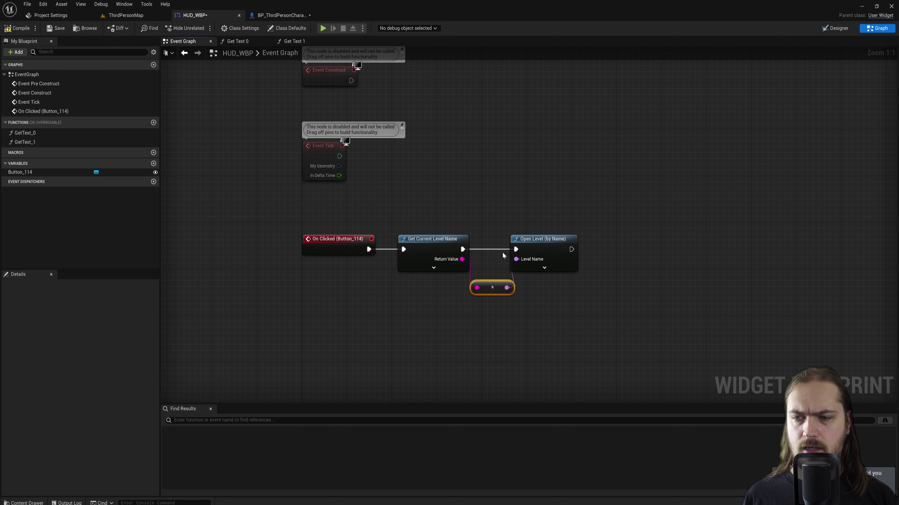
{"action": "left_click_drag", "start_coordinate": [554, 315], "coordinate": [485, 226]}
{"action": "left_click_drag", "start_coordinate": [535, 241], "coordinate": [563, 241]}
{"action": "left_click_drag", "start_coordinate": [520, 288], "coordinate": [503, 282]}
{"action": "left_click", "coordinate": [19, 28]}
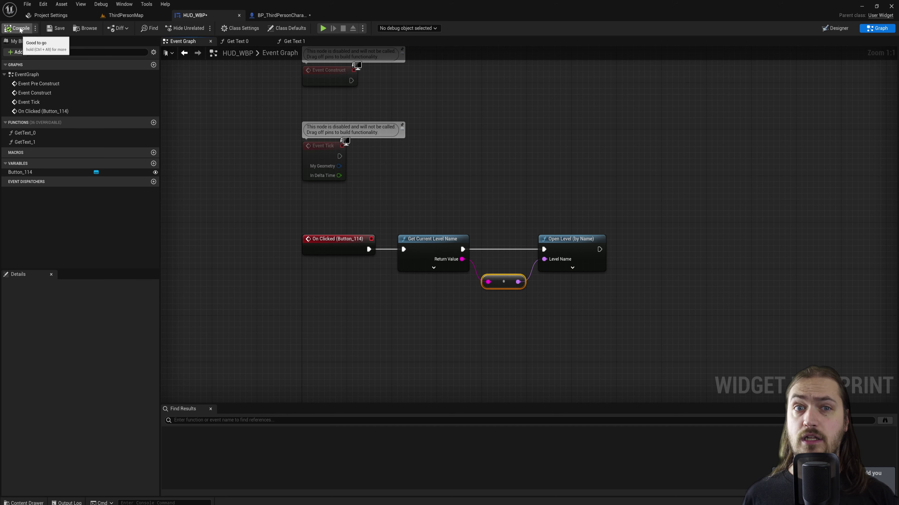
Play the level, collect coins, use the in-game Reset button with the mouse cursor released, run again, and stop the game.
{"action": "left_click", "coordinate": [322, 28]}
{"action": "key", "text": "d"}
{"action": "key", "text": "a"}
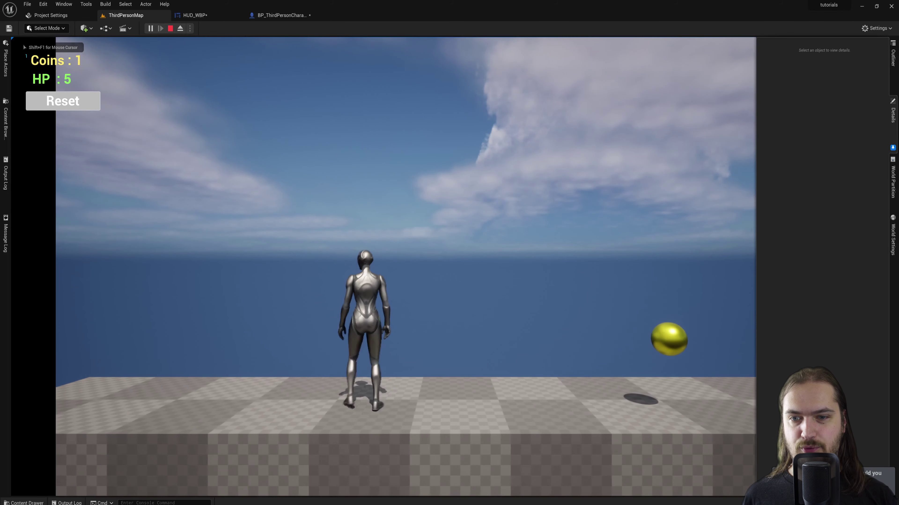
{"action": "key", "text": "d"}
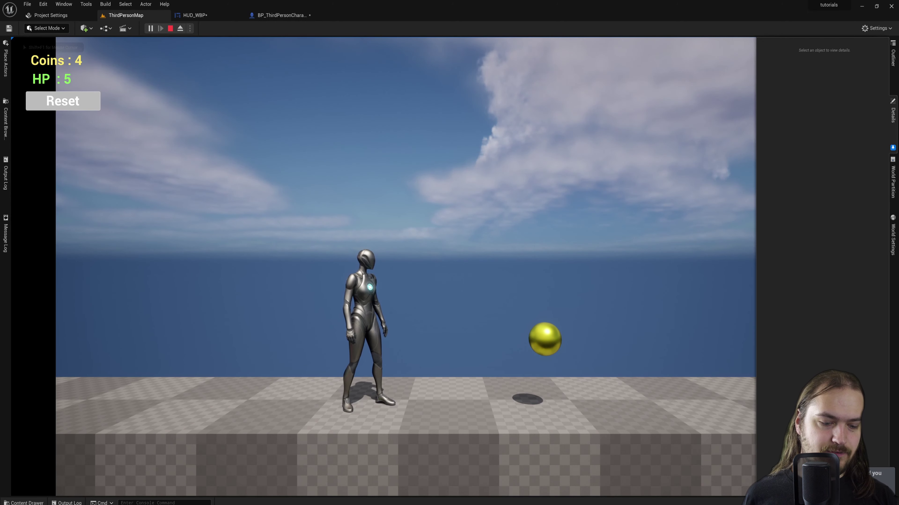
{"action": "key", "text": "shift+F1"}
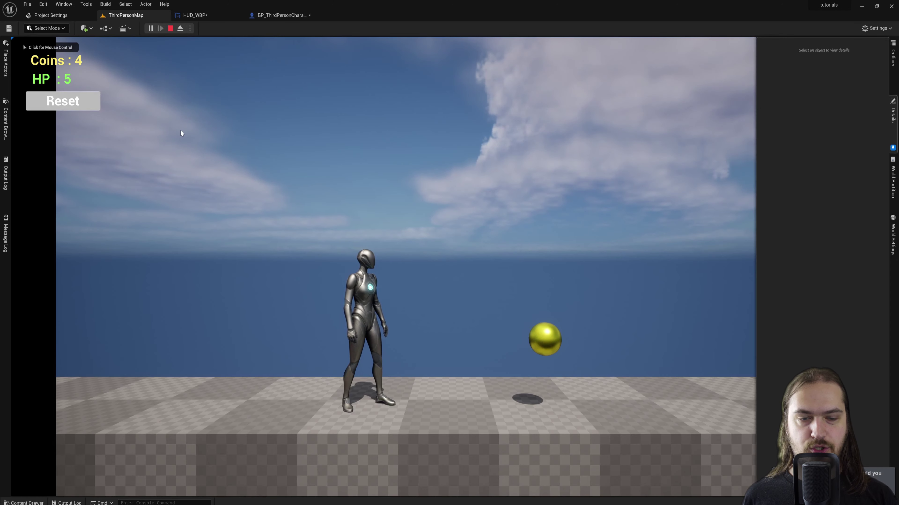
{"action": "left_click", "coordinate": [187, 136]}
{"action": "key", "text": "d"}
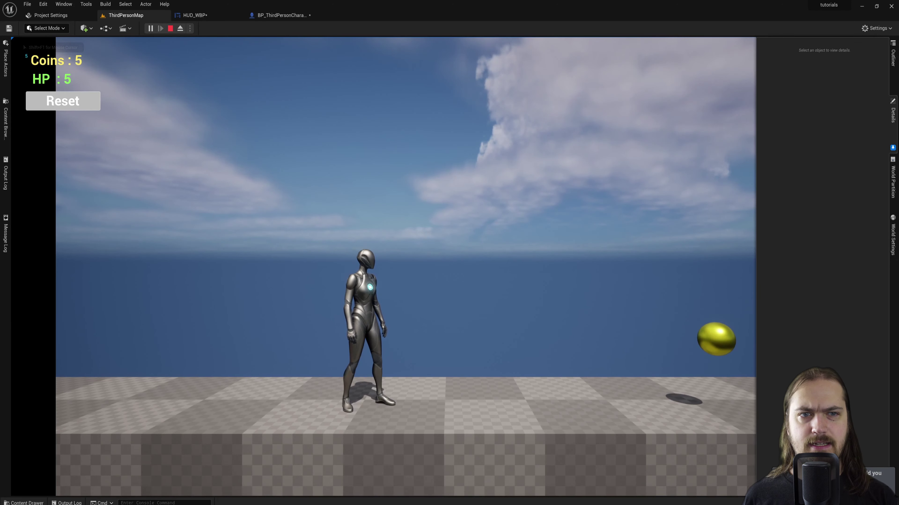
{"action": "key", "text": "shift+F1"}
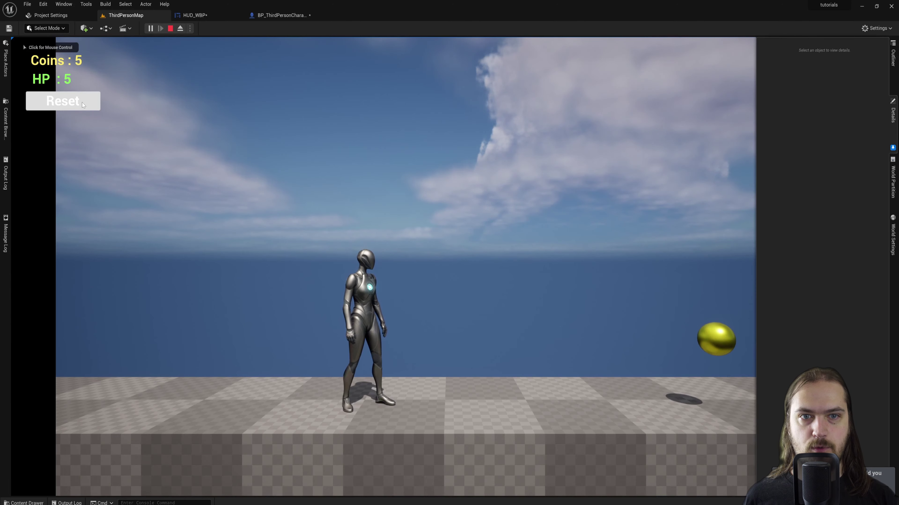
{"action": "left_click", "coordinate": [63, 101]}
{"action": "left_click", "coordinate": [479, 181]}
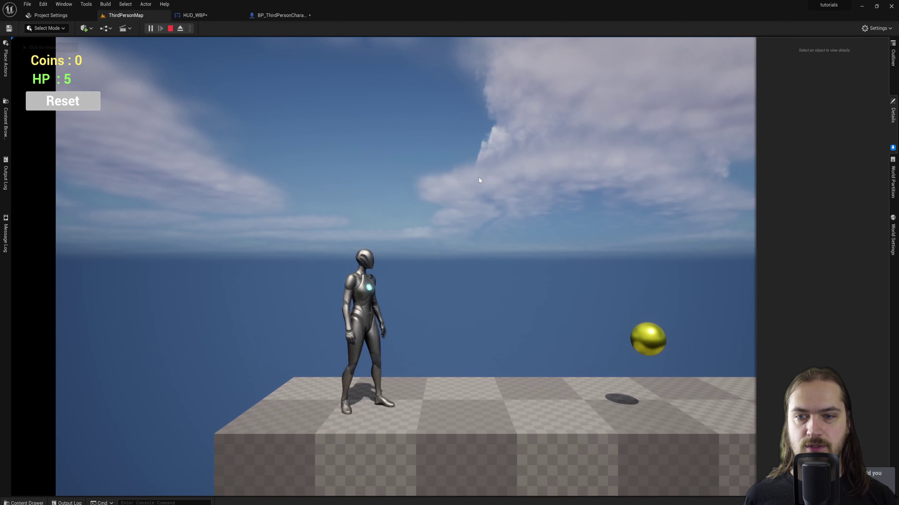
{"action": "key", "text": "d"}
{"action": "key", "text": "Escape"}
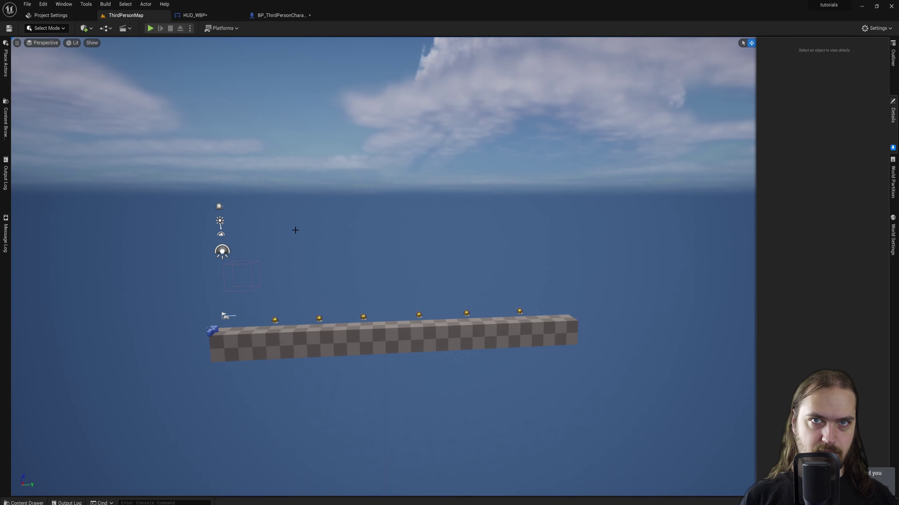
Play the level again, run the character through three coins, and test the in-game Reset button.
{"action": "left_click", "coordinate": [338, 246]}
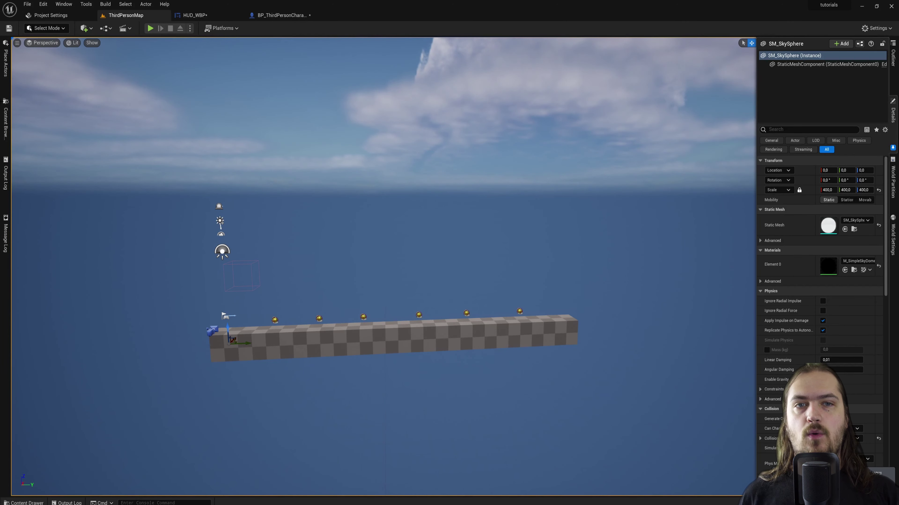
{"action": "left_click", "coordinate": [150, 29]}
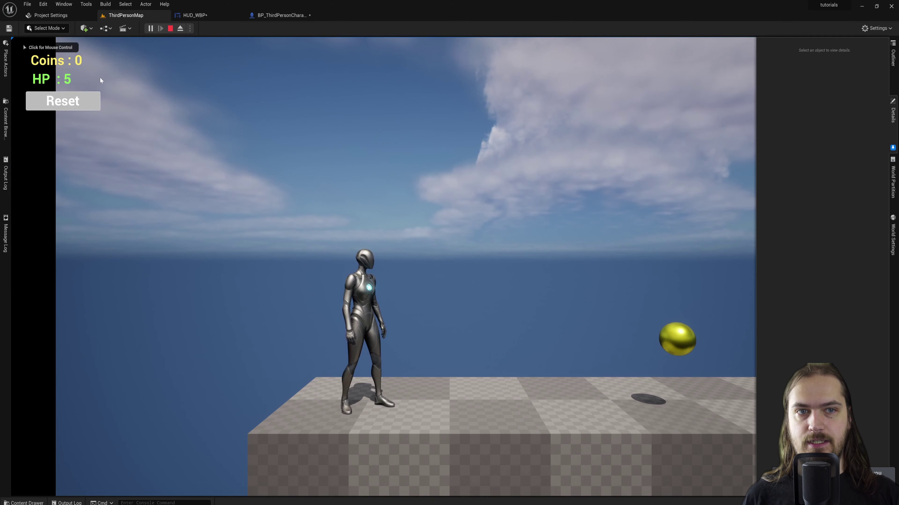
{"action": "left_click", "coordinate": [104, 57]}
{"action": "key", "text": "d"}
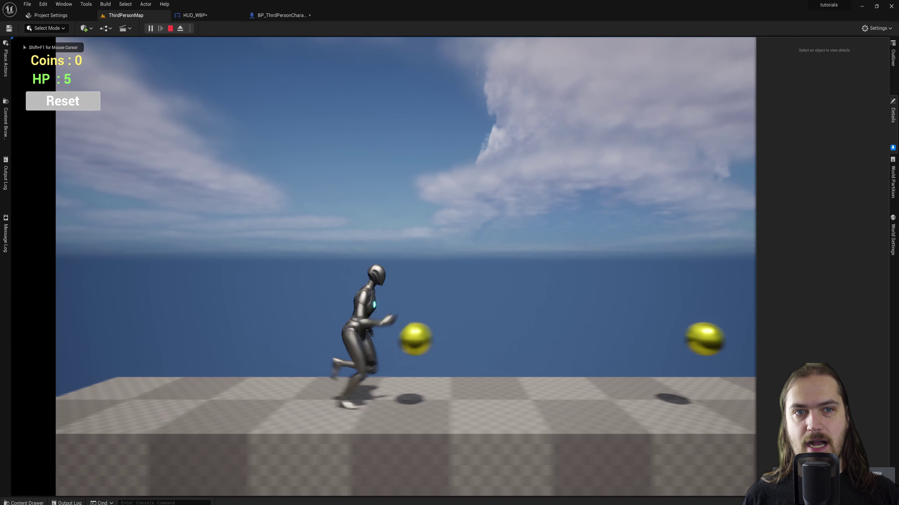
{"action": "key", "text": "shift+F1"}
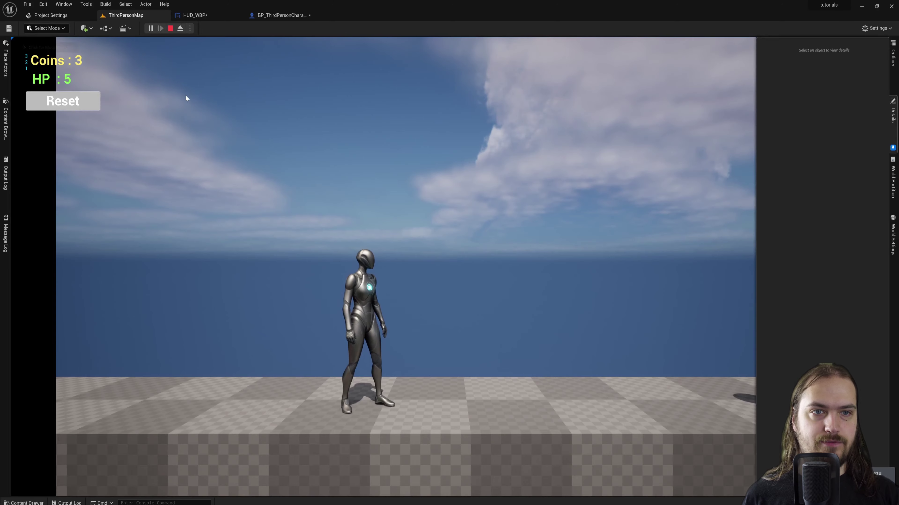
{"action": "left_click", "coordinate": [87, 103]}
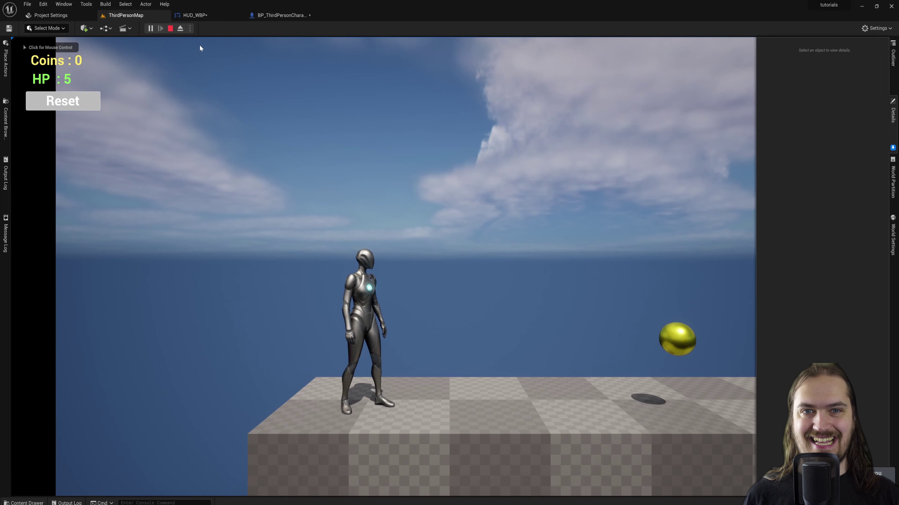
Run and jump through all the coins to the far end of the platform, and stop the game.
{"action": "key", "text": "d"}
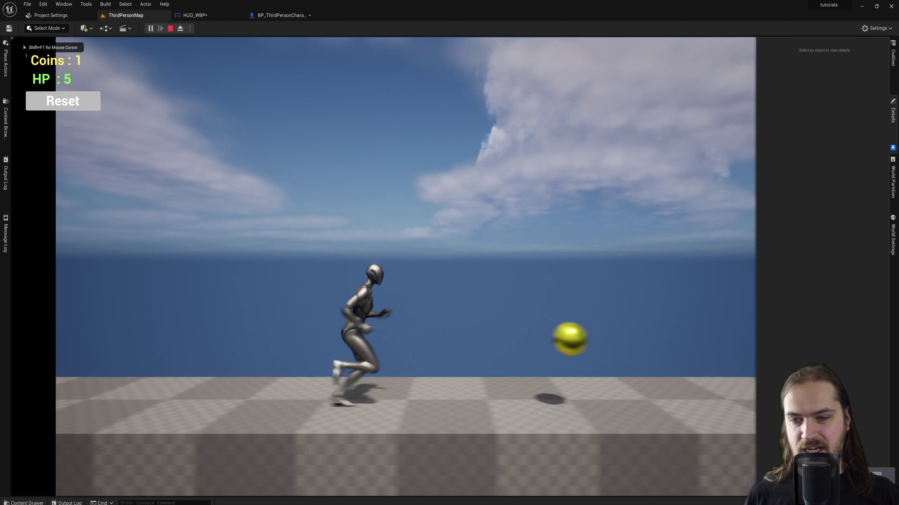
{"action": "key", "text": "d"}
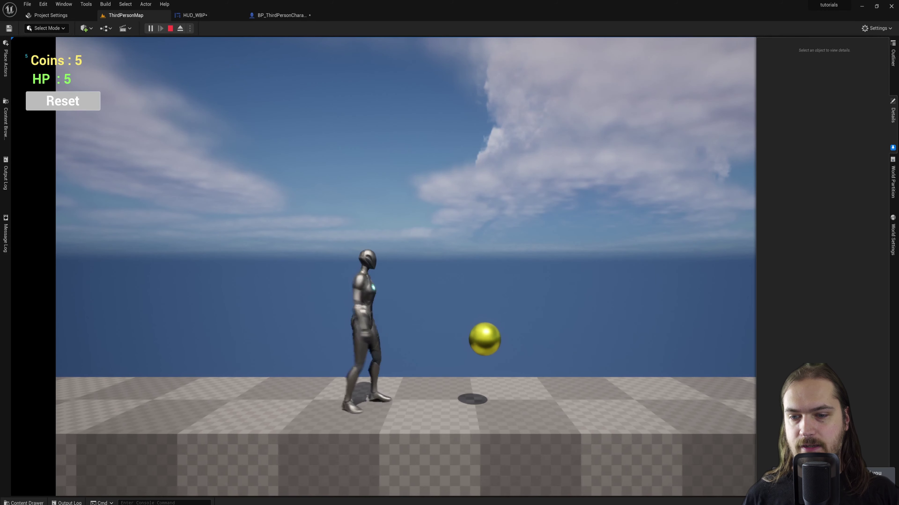
{"action": "key", "text": "a"}
{"action": "key", "text": "d"}
{"action": "key", "text": "d"}
{"action": "key", "text": "space"}
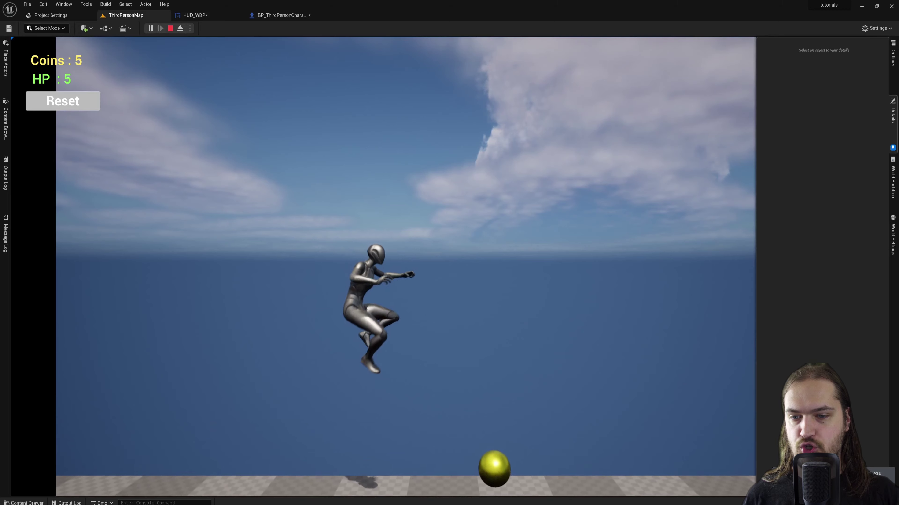
{"action": "key", "text": "d"}
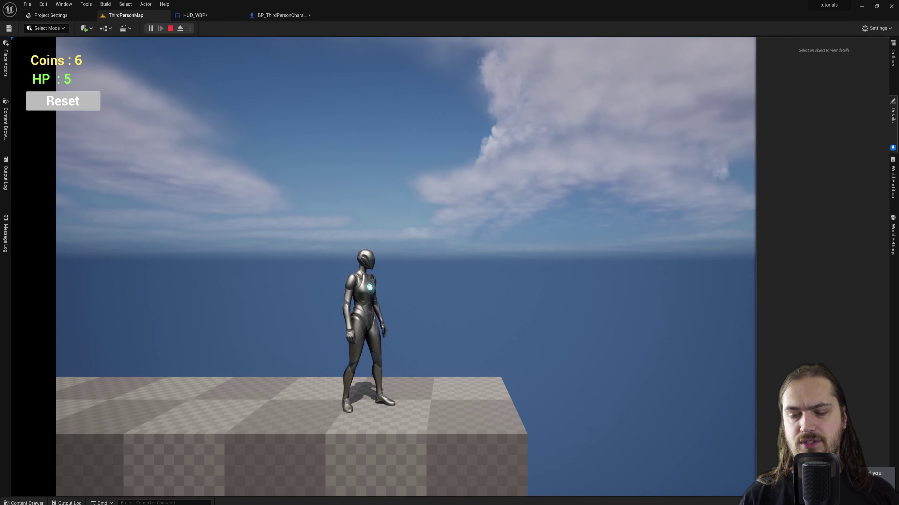
{"action": "key", "text": "Escape"}
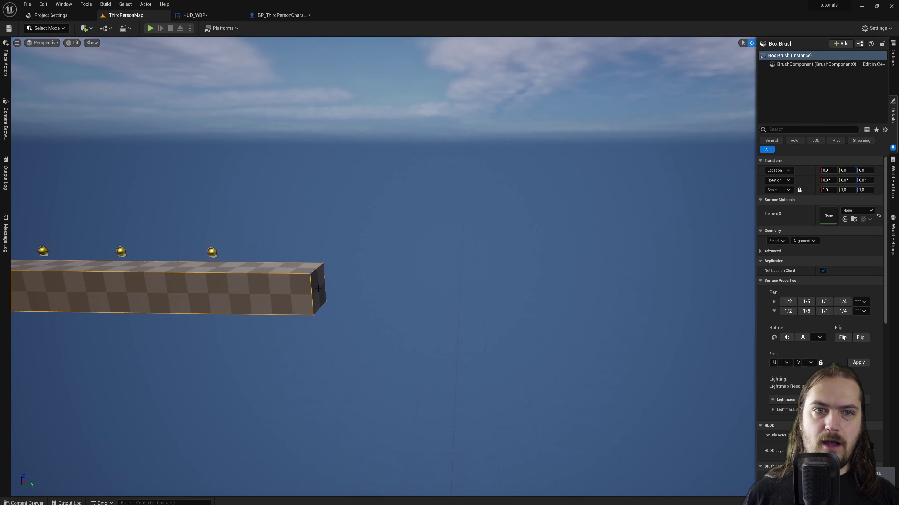
Switch to Brush Editing mode and pull the end face of the floor's Box Brush outward along Y to lengthen the platform.
{"action": "left_click", "coordinate": [49, 28]}
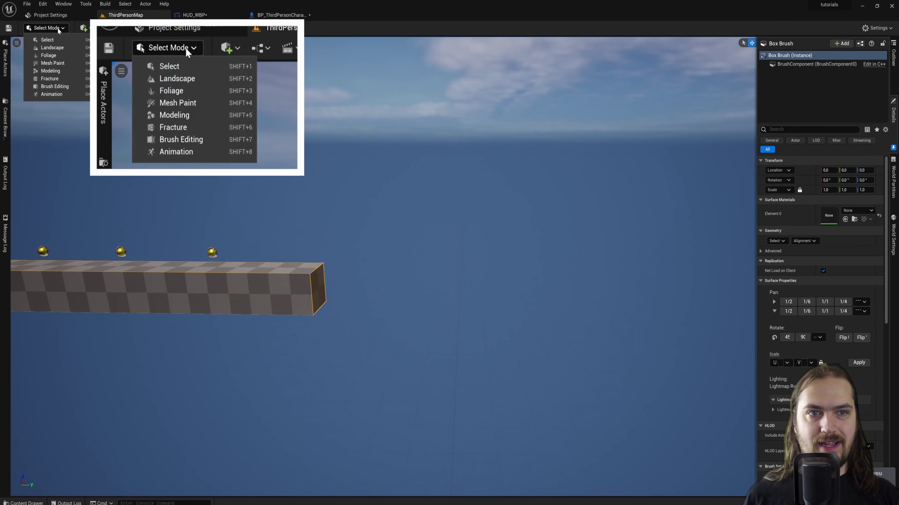
{"action": "left_click", "coordinate": [67, 87]}
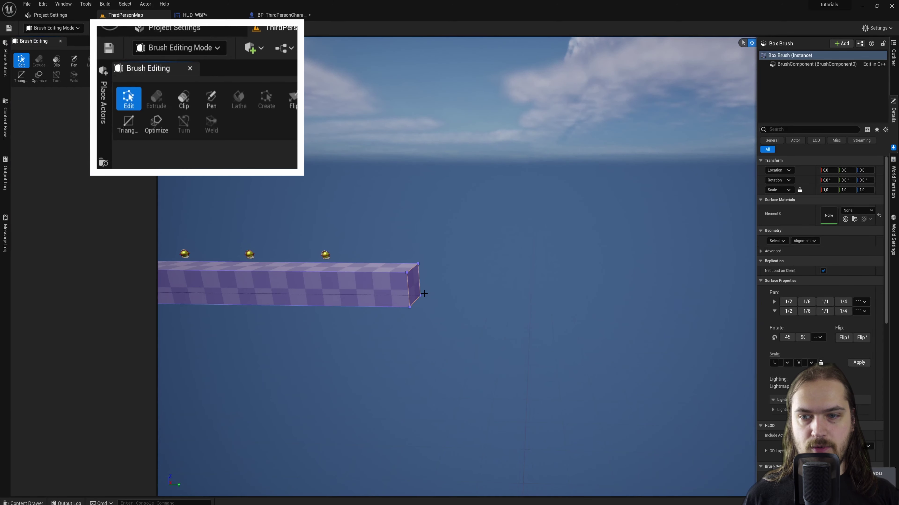
{"action": "left_click", "coordinate": [414, 283]}
{"action": "left_click_drag", "start_coordinate": [428, 284], "coordinate": [487, 293]}
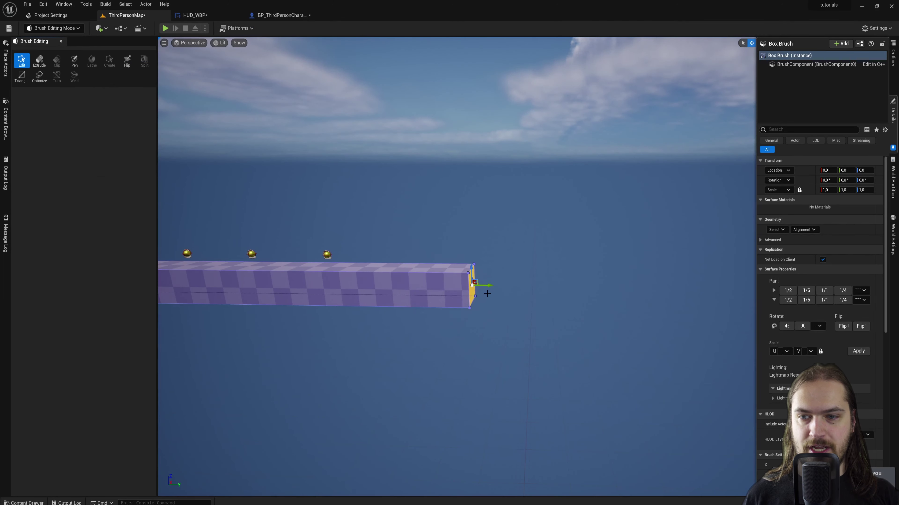
Extrude the platform's end face into a new section and raise its far end to form an upward ramp.
{"action": "left_click", "coordinate": [39, 60]}
{"action": "left_click", "coordinate": [496, 277]}
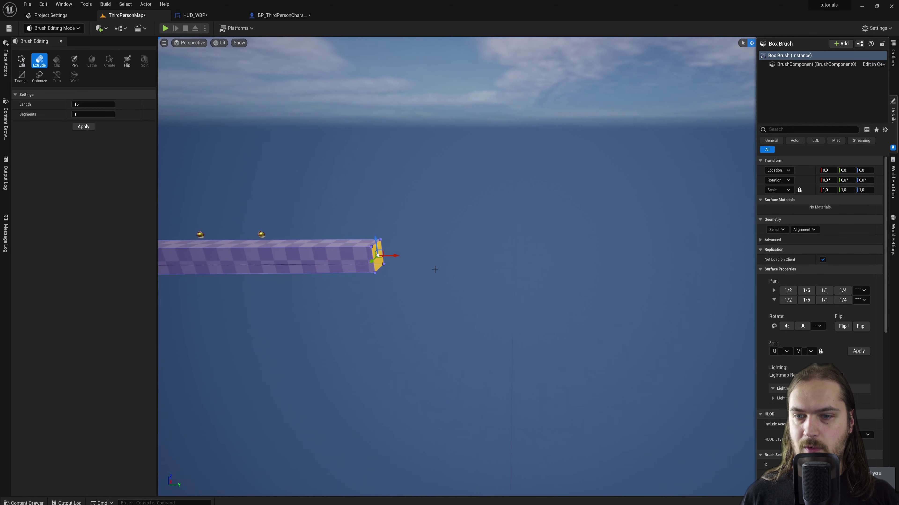
{"action": "left_click_drag", "start_coordinate": [395, 255], "coordinate": [569, 268]}
{"action": "left_click", "coordinate": [22, 60]}
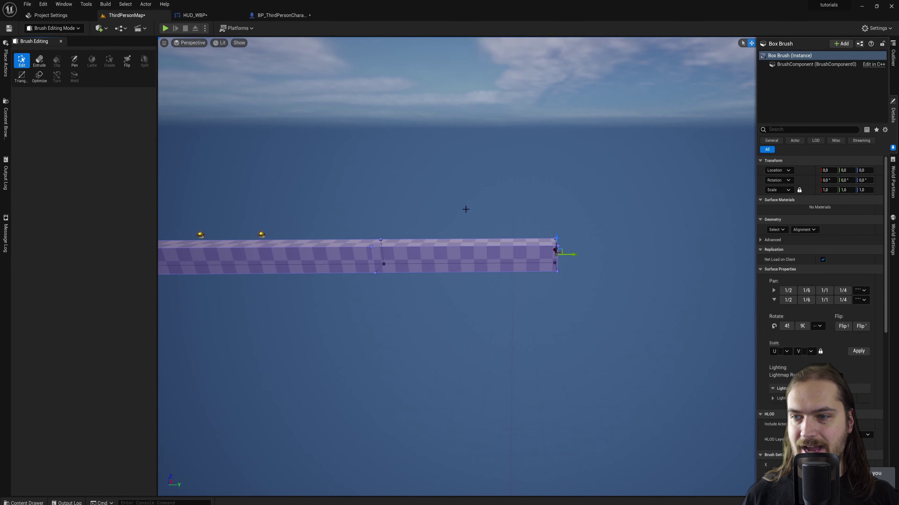
{"action": "left_click_drag", "start_coordinate": [554, 238], "coordinate": [548, 168]}
{"action": "key", "text": "s"}
{"action": "mouse_move", "coordinate": [571, 208]}
{"action": "right_mouse_down"}
{"action": "mouse_move", "coordinate": [550, 199]}
{"action": "mouse_move", "coordinate": [559, 203]}
{"action": "right_mouse_up"}
{"action": "key", "text": "d"}
Extrude a flat section from the top of the ramp and another section sloping down beyond it.
{"action": "left_click", "coordinate": [39, 60]}
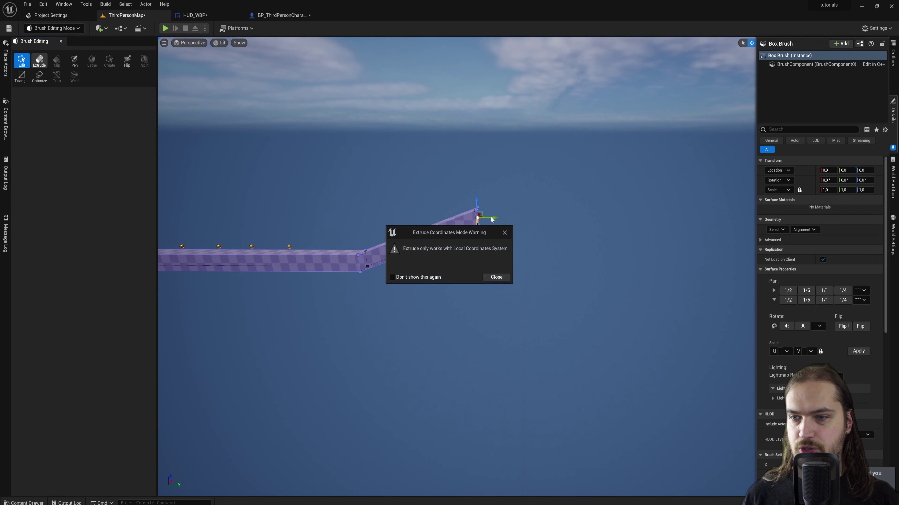
{"action": "left_click", "coordinate": [497, 277]}
{"action": "left_click_drag", "start_coordinate": [571, 216], "coordinate": [569, 272]}
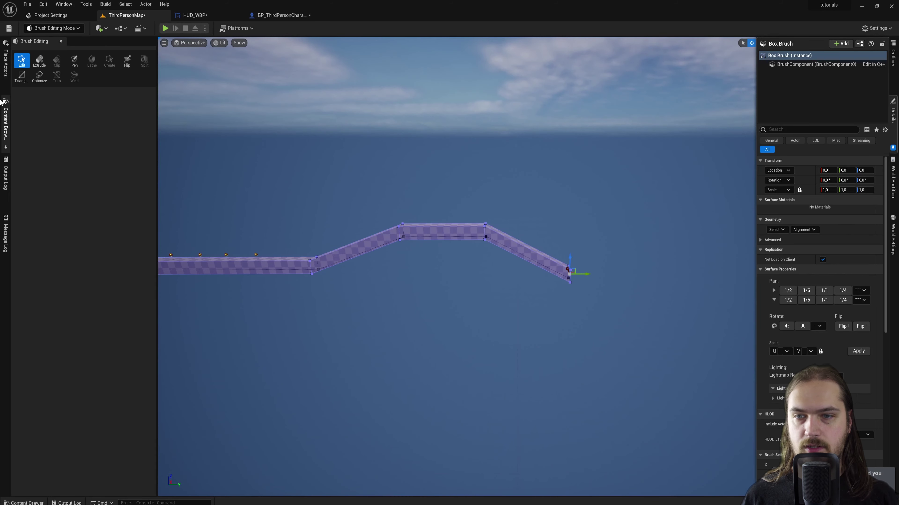
Extrude a final flat section from the end of the downward ramp and return to Select Mode.
{"action": "left_click", "coordinate": [39, 61]}
{"action": "mouse_move", "coordinate": [586, 274]}
{"action": "left_mouse_down"}
{"action": "mouse_move", "coordinate": [676, 273]}
{"action": "mouse_move", "coordinate": [656, 297]}
{"action": "left_mouse_up"}
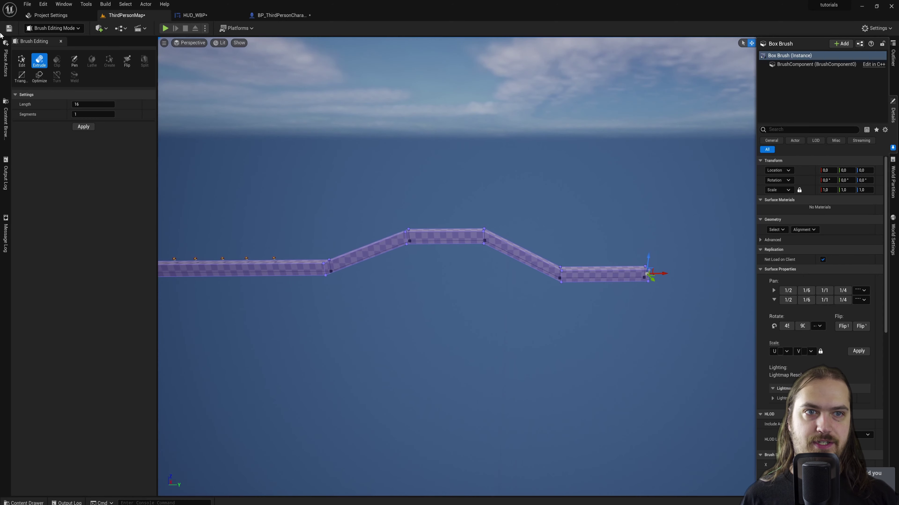
{"action": "left_click", "coordinate": [53, 28]}
{"action": "left_click", "coordinate": [57, 40]}
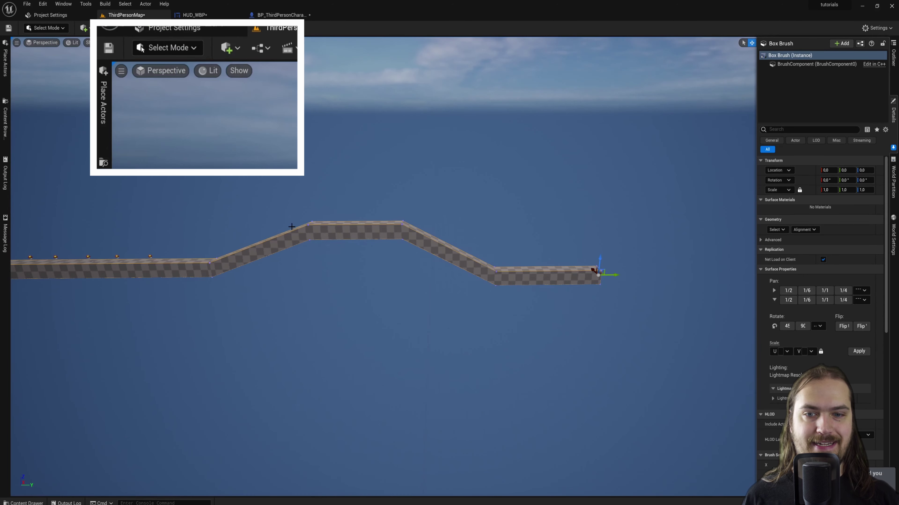
Duplicate the whole platform brush and focus on the copy, Box Brush2.
{"action": "left_click", "coordinate": [289, 248]}
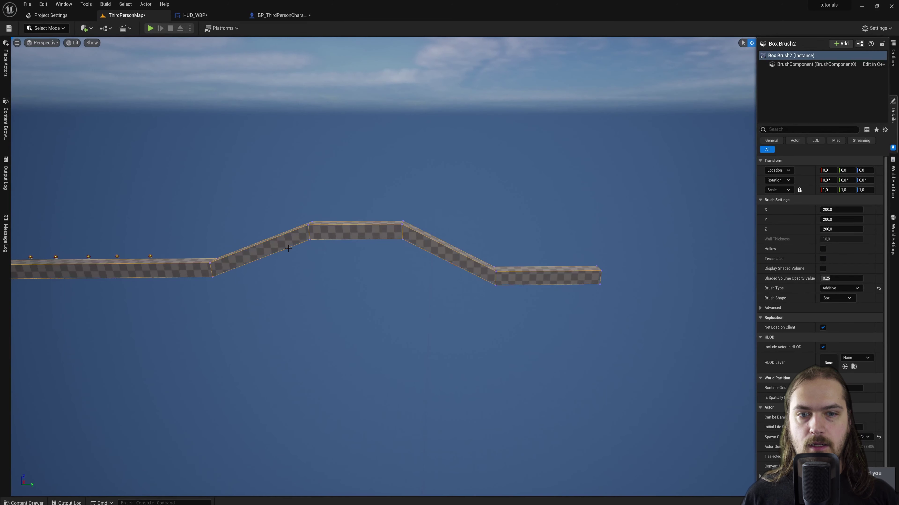
{"action": "key", "text": "s"}
{"action": "mouse_move", "coordinate": [383, 266]}
{"action": "right_mouse_down"}
{"action": "mouse_move", "coordinate": [393, 266]}
{"action": "mouse_move", "coordinate": [382, 263]}
{"action": "right_mouse_up"}
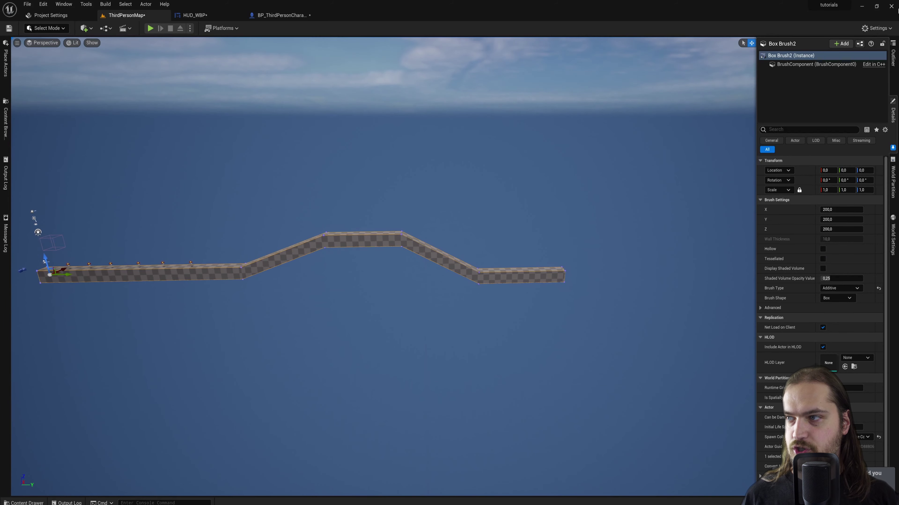
{"action": "left_click", "coordinate": [894, 57]}
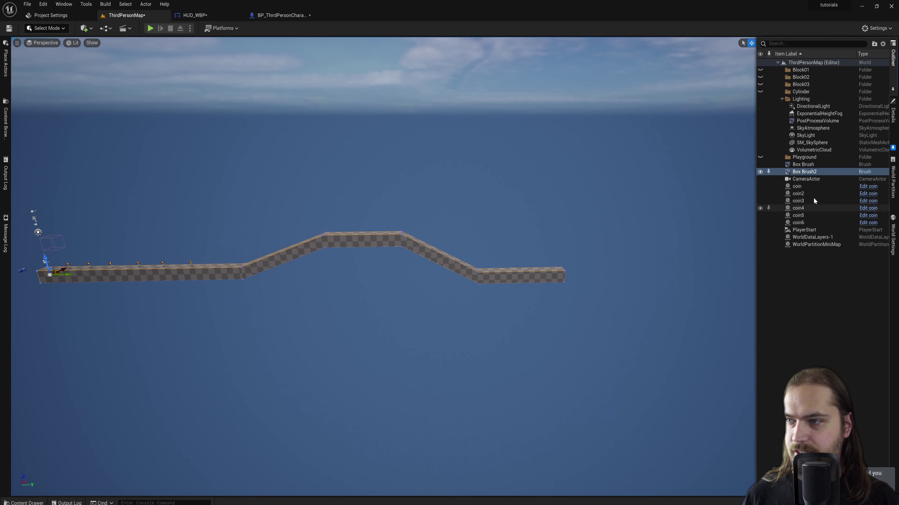
{"action": "double_click", "coordinate": [803, 172]}
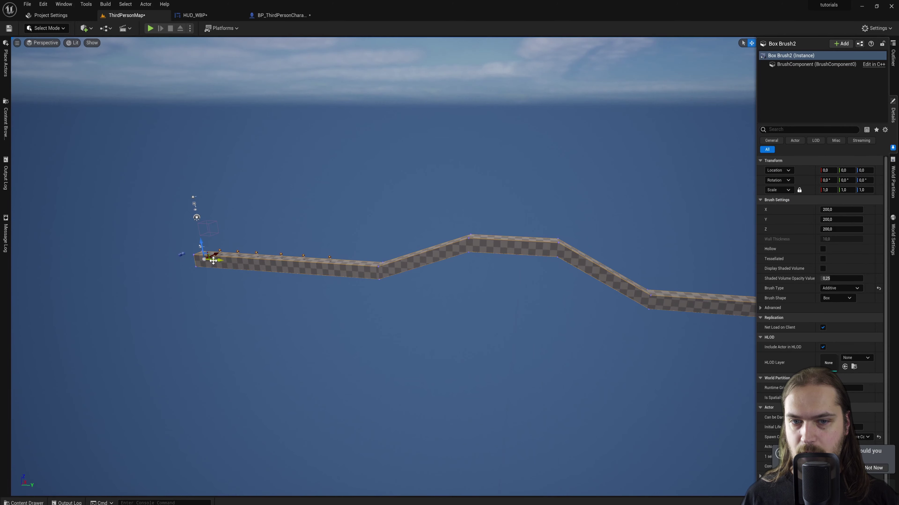
Move Box Brush2 along Y to about 9180, leaving a small jumpable gap after the first platform.
{"action": "mouse_move", "coordinate": [216, 261]}
{"action": "left_mouse_down"}
{"action": "mouse_move", "coordinate": [514, 306]}
{"action": "mouse_move", "coordinate": [656, 318]}
{"action": "left_mouse_up"}
{"action": "right_click_drag", "start_coordinate": [656, 318], "coordinate": [686, 318]}
{"action": "right_click_drag", "start_coordinate": [583, 302], "coordinate": [591, 303]}
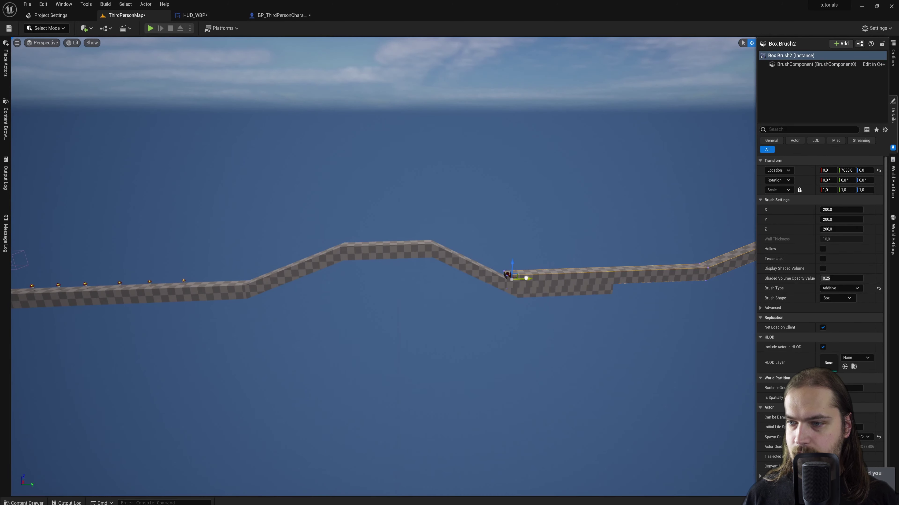
{"action": "left_click_drag", "start_coordinate": [526, 279], "coordinate": [656, 283]}
{"action": "mouse_move", "coordinate": [620, 301]}
{"action": "right_mouse_down"}
{"action": "mouse_move", "coordinate": [683, 300]}
{"action": "mouse_move", "coordinate": [580, 282]}
{"action": "mouse_move", "coordinate": [607, 290]}
{"action": "right_mouse_up"}
{"action": "key", "text": "d"}
{"action": "key", "text": "s"}
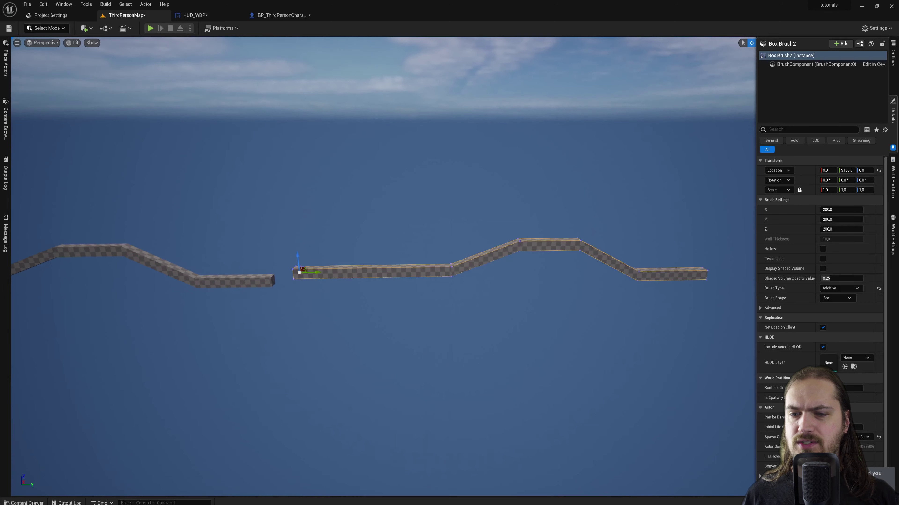
{"action": "key", "text": "s"}
{"action": "key", "text": "d"}
{"action": "right_click_drag", "start_coordinate": [206, 280], "coordinate": [165, 271]}
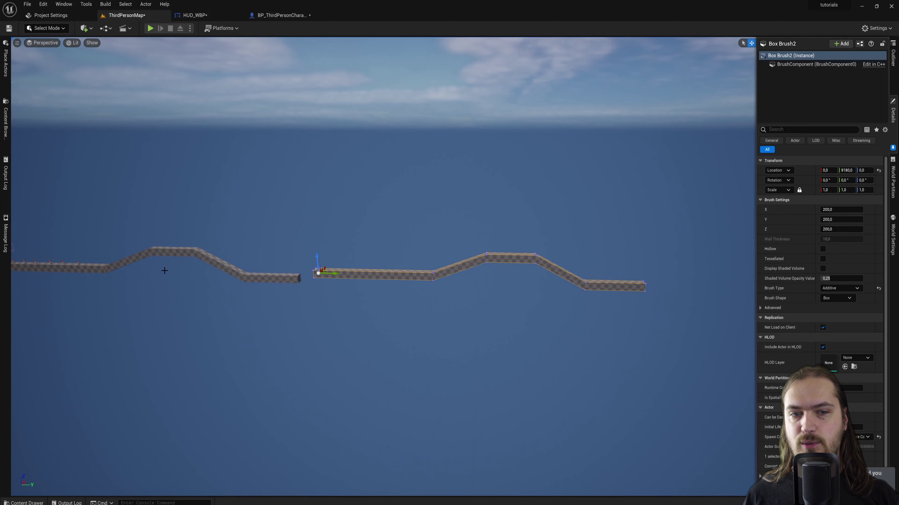
Select the copied platform and switch to Brush Editing mode.
{"action": "left_click", "coordinate": [509, 261]}
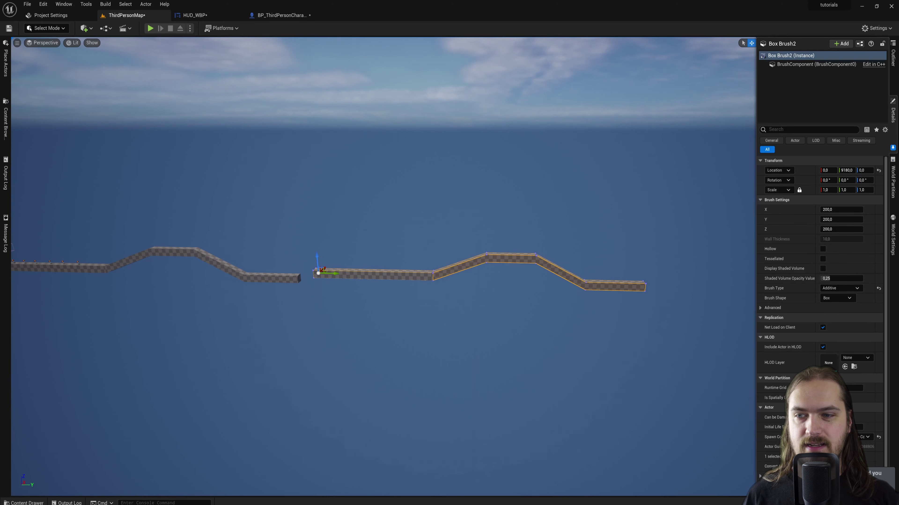
{"action": "left_click", "coordinate": [47, 29]}
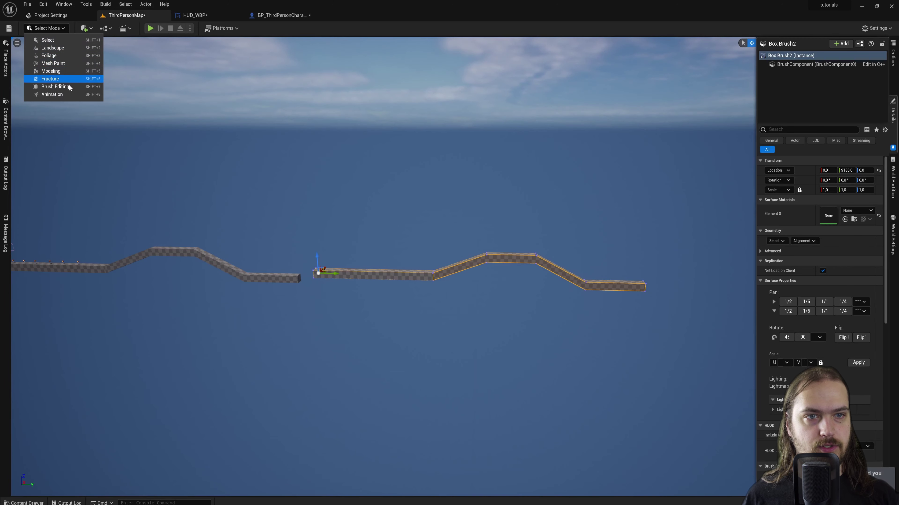
{"action": "left_click", "coordinate": [56, 87]}
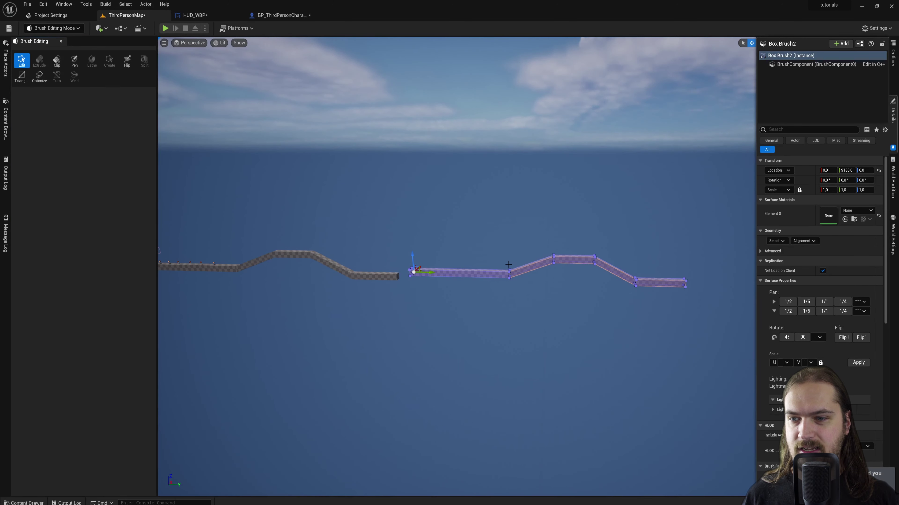
{"action": "mouse_move", "coordinate": [508, 264]}
{"action": "right_mouse_down"}
{"action": "mouse_move", "coordinate": [560, 265]}
{"action": "mouse_move", "coordinate": [525, 264]}
{"action": "right_mouse_up"}
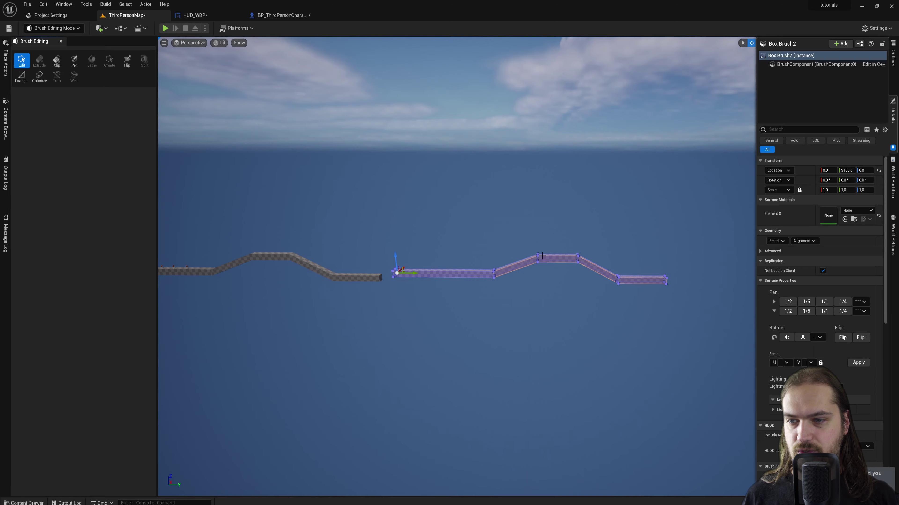
In the Top orthographic view, select the copied brush's vertices at the ramp's start and at both ends of its raised section.
{"action": "left_click", "coordinate": [562, 243]}
{"action": "left_click", "coordinate": [181, 43]}
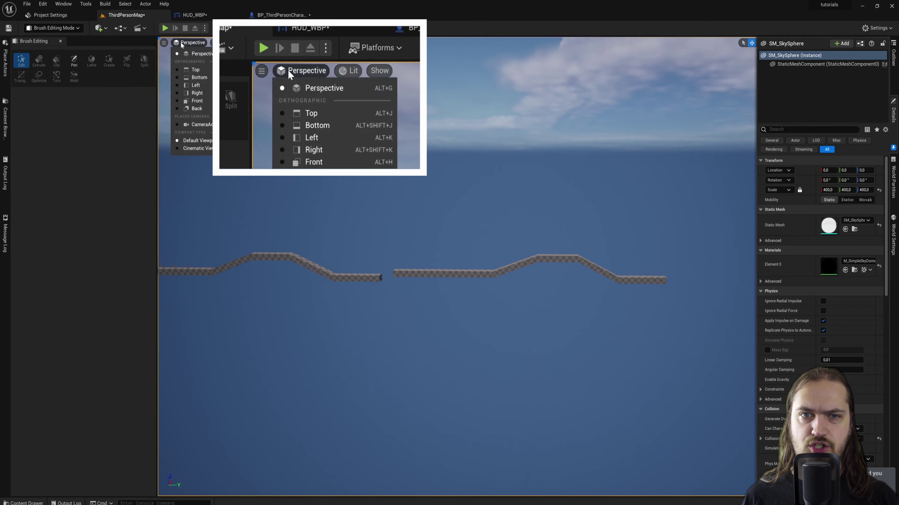
{"action": "left_click", "coordinate": [196, 69]}
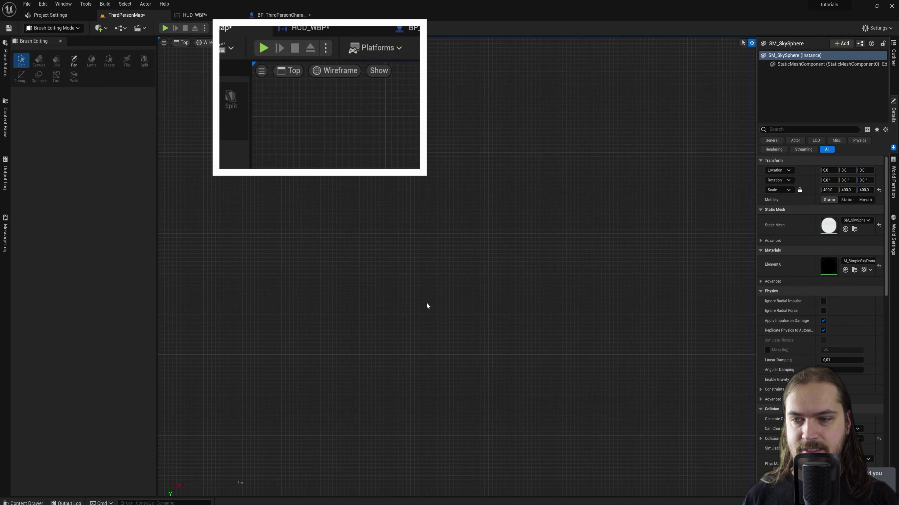
{"action": "right_click_drag", "start_coordinate": [426, 303], "coordinate": [180, 305]}
{"action": "scroll", "coordinate": [448, 329], "scroll_direction": "down", "scroll_amount": 2}
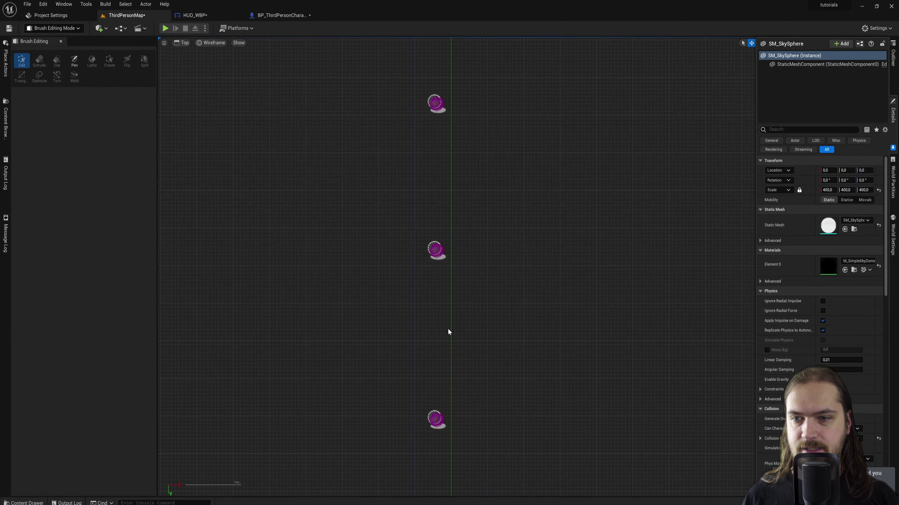
{"action": "scroll", "coordinate": [493, 305], "scroll_direction": "up", "scroll_amount": 2}
{"action": "scroll", "coordinate": [495, 305], "scroll_direction": "down", "scroll_amount": 2}
{"action": "scroll", "coordinate": [497, 303], "scroll_direction": "up", "scroll_amount": 2}
{"action": "scroll", "coordinate": [498, 299], "scroll_direction": "down", "scroll_amount": 3}
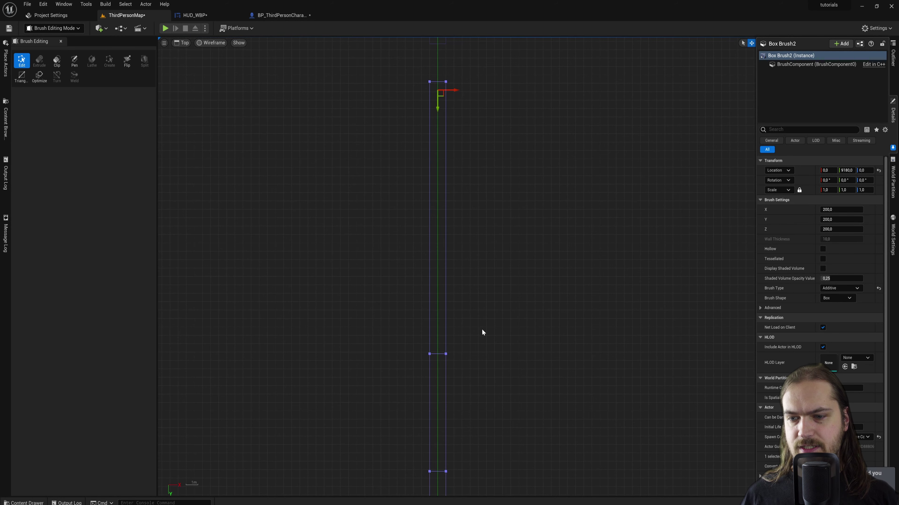
{"action": "right_click_drag", "start_coordinate": [504, 448], "coordinate": [522, 255]}
{"action": "mouse_move", "coordinate": [447, 174]}
{"action": "left_mouse_down"}
{"action": "mouse_move", "coordinate": [539, 407]}
{"action": "mouse_move", "coordinate": [522, 482]}
{"action": "left_mouse_up"}
{"action": "middle_click_drag", "start_coordinate": [467, 443], "coordinate": [467, 195]}
{"action": "left_click_drag", "start_coordinate": [399, 134], "coordinate": [523, 479]}
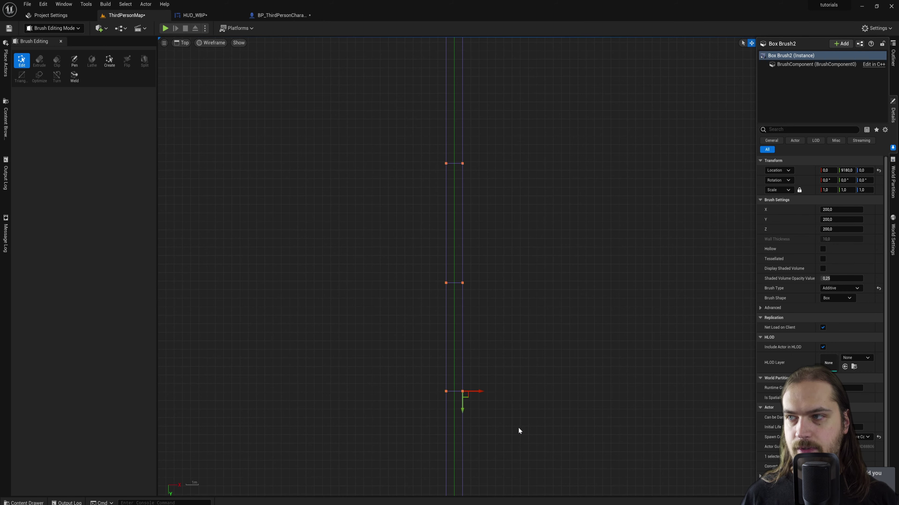
In the Perspective view, lower the selected vertices along Z to turn the hump into a dip, and return to Select Mode.
{"action": "left_click", "coordinate": [182, 43]}
{"action": "left_click", "coordinate": [199, 52]}
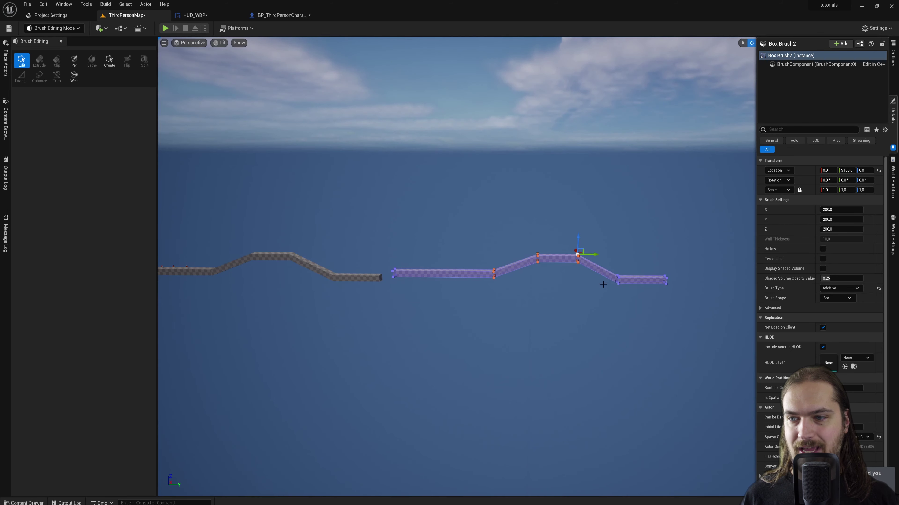
{"action": "left_click_drag", "start_coordinate": [580, 239], "coordinate": [578, 274]}
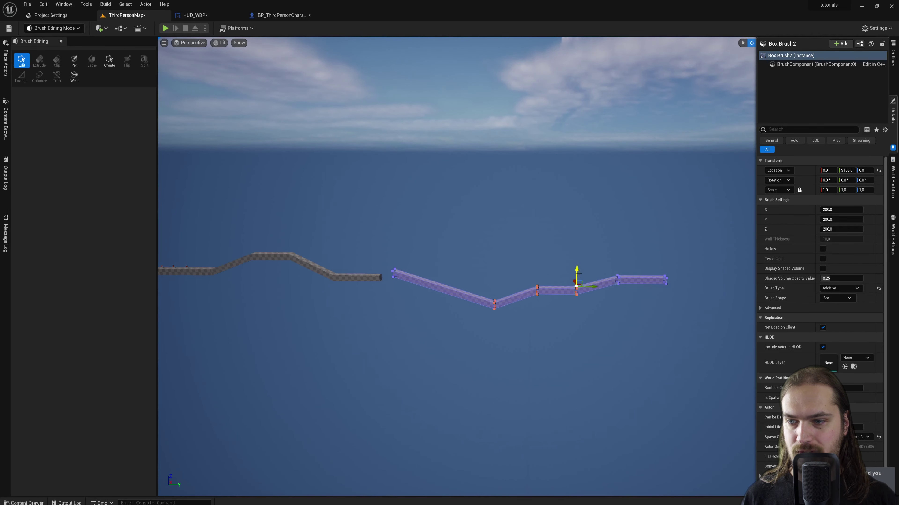
{"action": "left_click", "coordinate": [506, 322]}
{"action": "mouse_move", "coordinate": [506, 322]}
{"action": "right_mouse_down"}
{"action": "mouse_move", "coordinate": [531, 328]}
{"action": "mouse_move", "coordinate": [503, 311]}
{"action": "mouse_move", "coordinate": [507, 289]}
{"action": "right_mouse_up"}
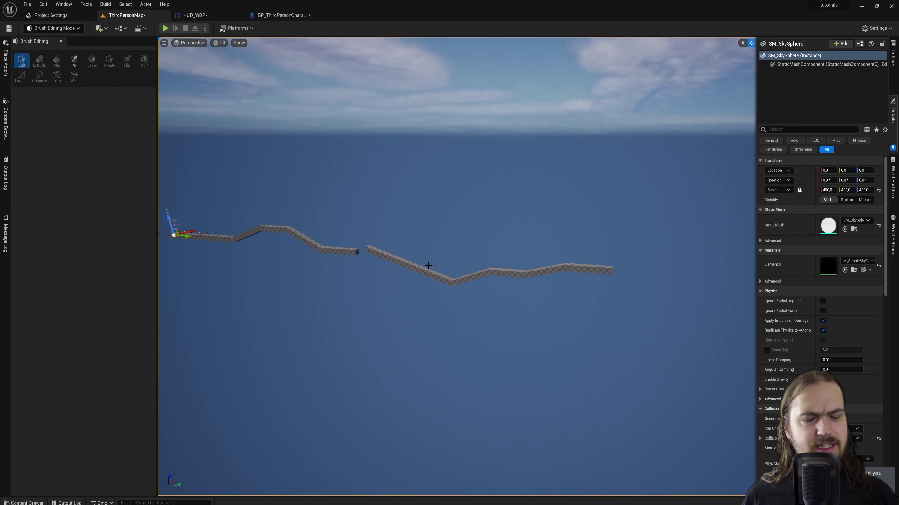
{"action": "right_click_drag", "start_coordinate": [558, 269], "coordinate": [665, 283]}
{"action": "key", "text": "w"}
{"action": "key", "text": "d"}
{"action": "right_click_drag", "start_coordinate": [704, 256], "coordinate": [690, 261]}
{"action": "left_click", "coordinate": [53, 27]}
{"action": "left_click", "coordinate": [57, 43]}
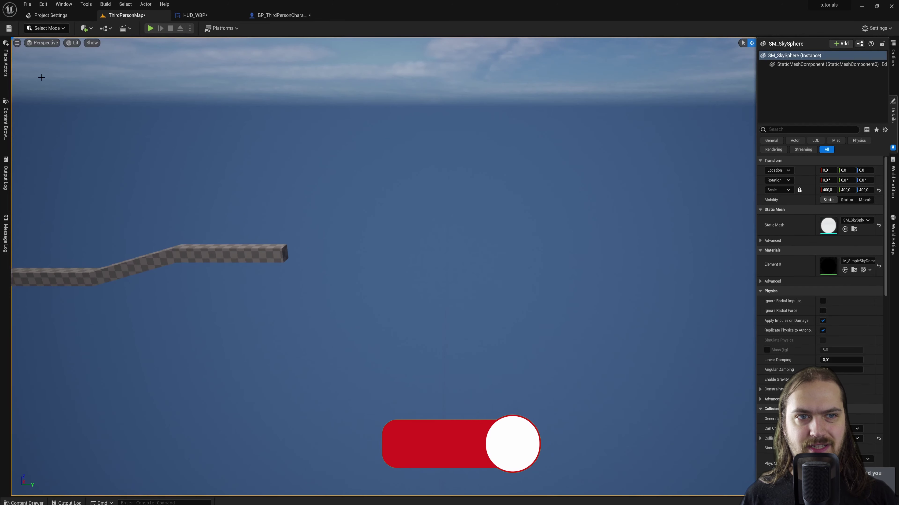
Place a Cube at the second platform's far end, scaled uniformly to 2.8925 and moved just past the end to Y 18070, Z -220.
{"action": "left_click", "coordinate": [6, 63]}
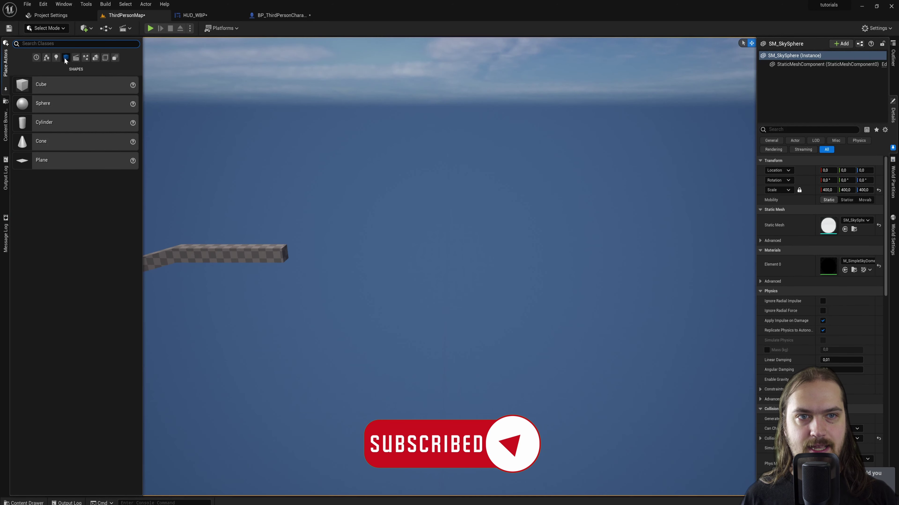
{"action": "left_click_drag", "start_coordinate": [54, 85], "coordinate": [287, 252]}
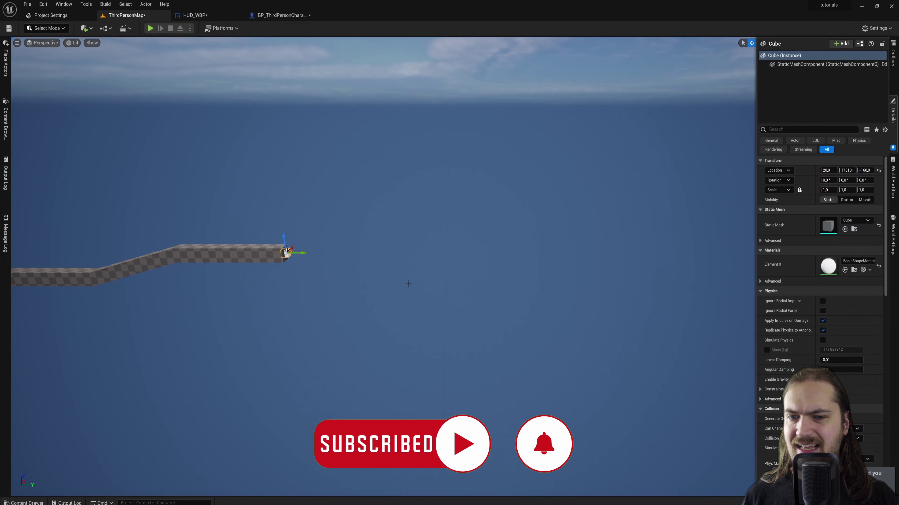
{"action": "left_click_drag", "start_coordinate": [825, 190], "coordinate": [849, 190]}
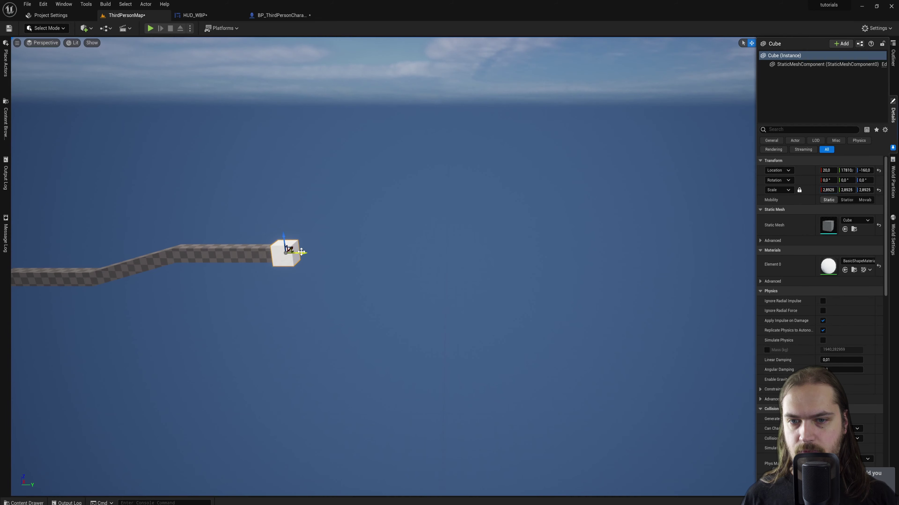
{"action": "mouse_move", "coordinate": [303, 253]}
{"action": "left_mouse_down"}
{"action": "mouse_move", "coordinate": [322, 255]}
{"action": "mouse_move", "coordinate": [303, 241]}
{"action": "left_mouse_up"}
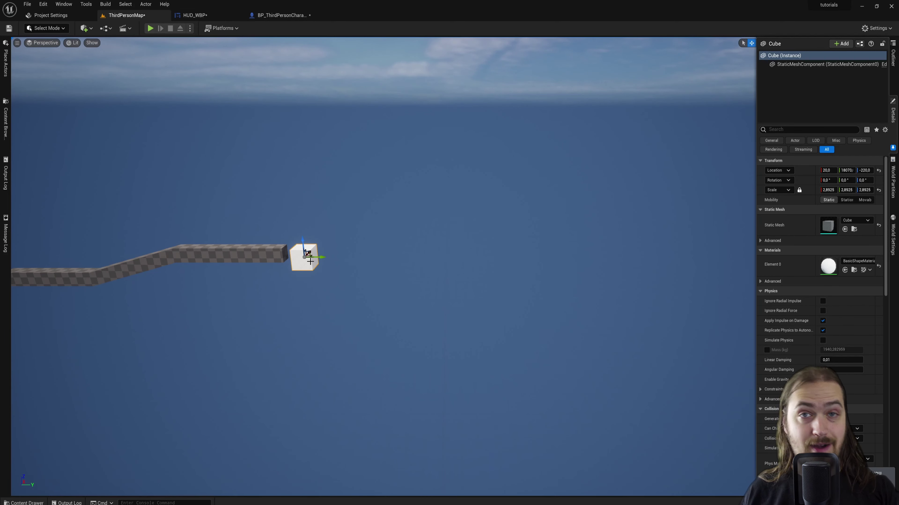
Create a folder named sequences in the Content folder and open it.
{"action": "key", "text": "ctrl+space"}
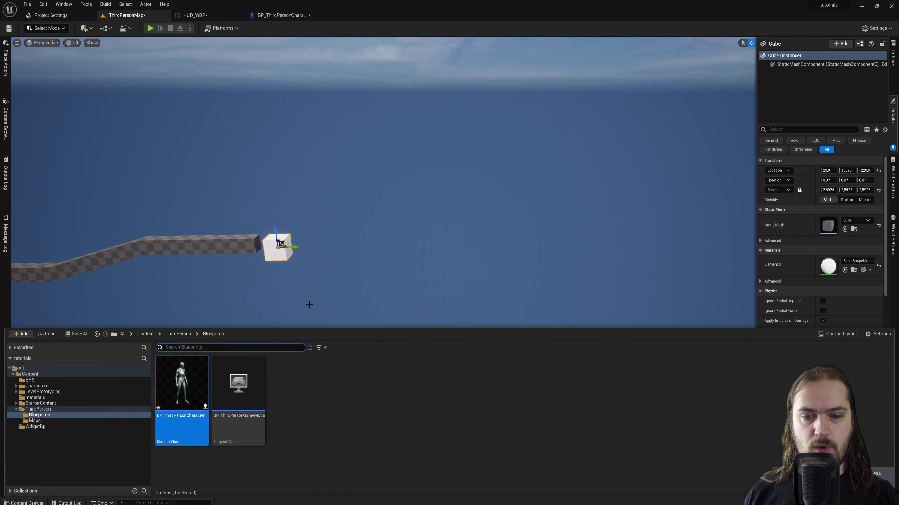
{"action": "left_click", "coordinate": [43, 375]}
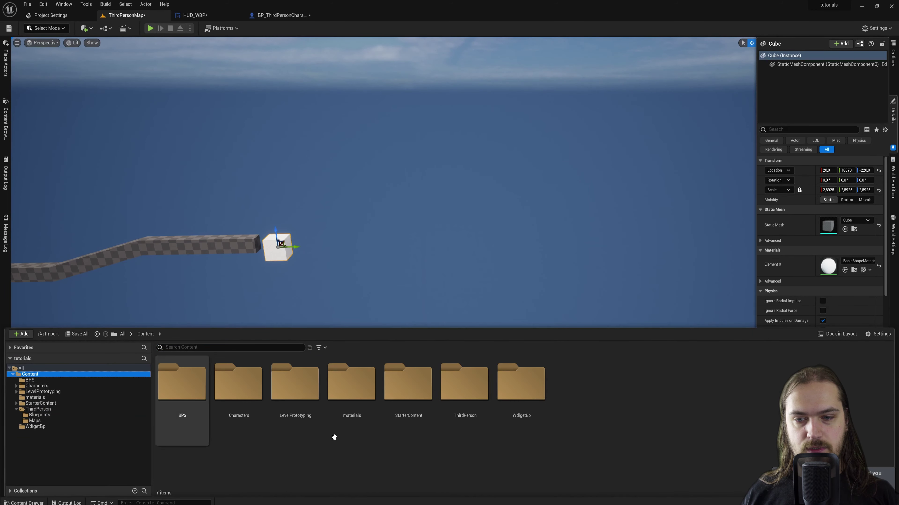
{"action": "right_click", "coordinate": [607, 435]}
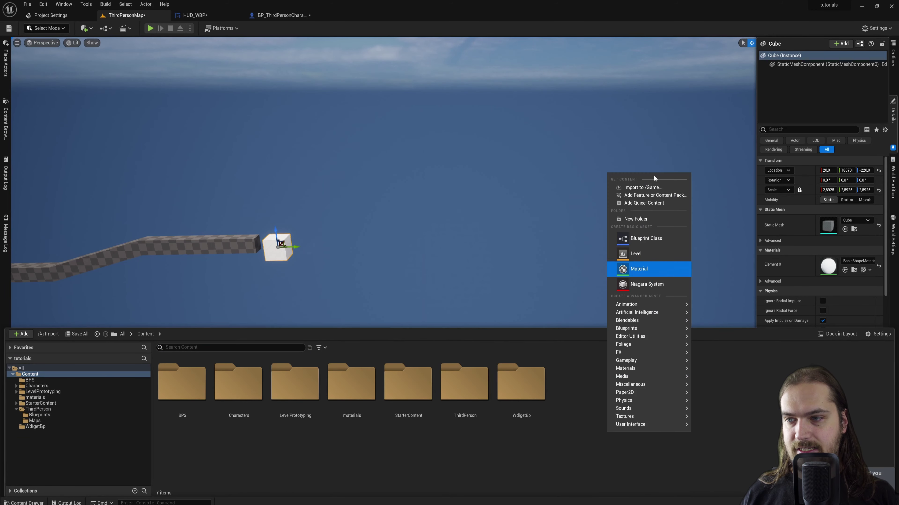
{"action": "left_click", "coordinate": [653, 217]}
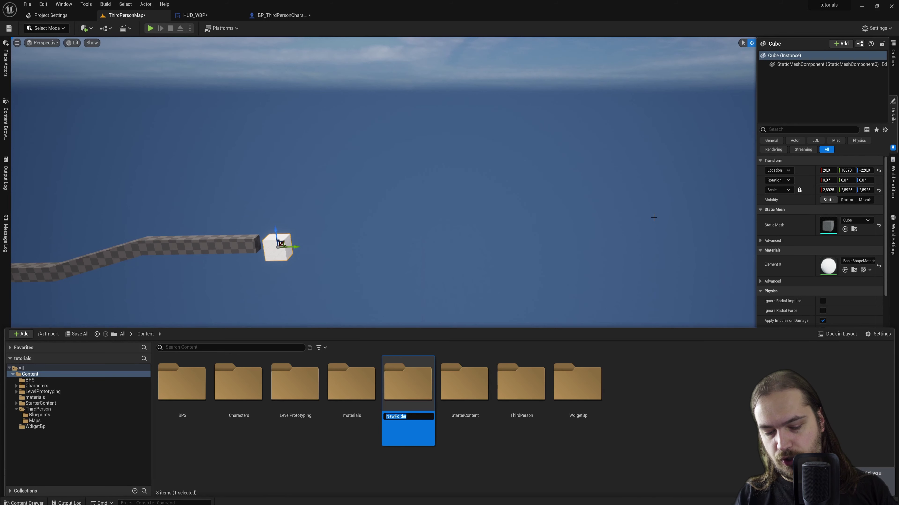
{"action": "type", "text": "s"}
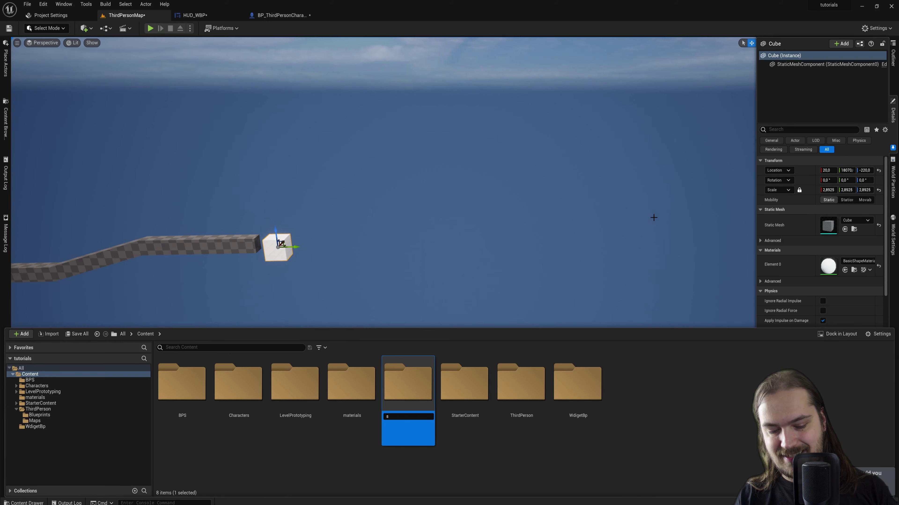
{"action": "type", "text": "equences"}
{"action": "key", "text": "Return"}
{"action": "key", "text": "Return"}
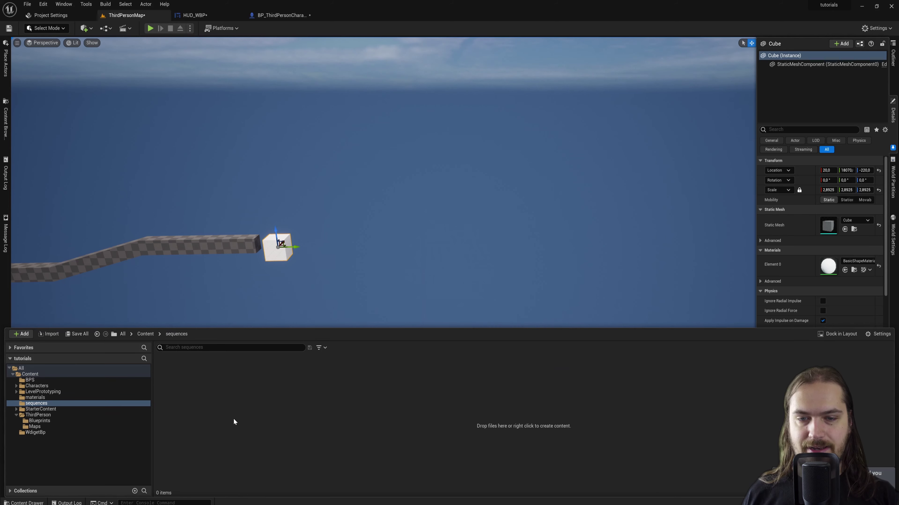
Create a Level Sequence asset named blockMovement in the sequences folder.
{"action": "right_click", "coordinate": [233, 418]}
{"action": "mouse_move", "coordinate": [283, 291]}
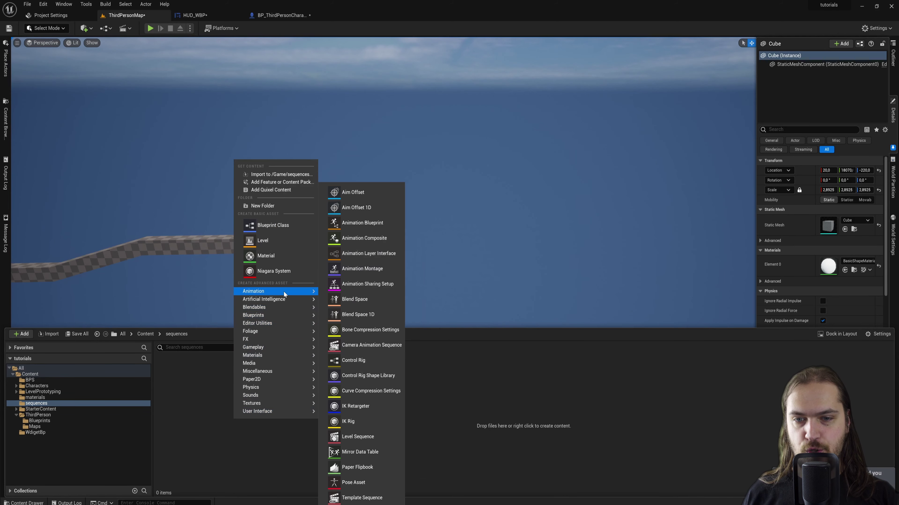
{"action": "left_click", "coordinate": [366, 435]}
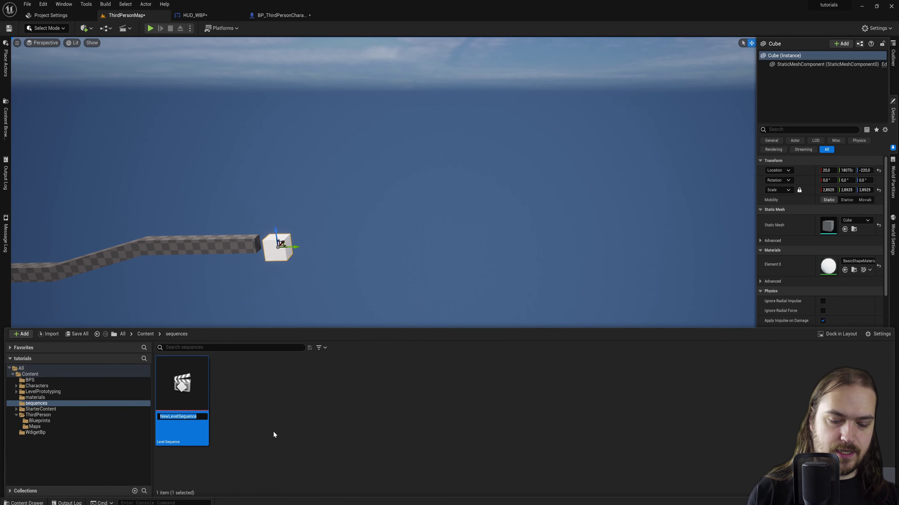
{"action": "type", "text": "blockMoveme"}
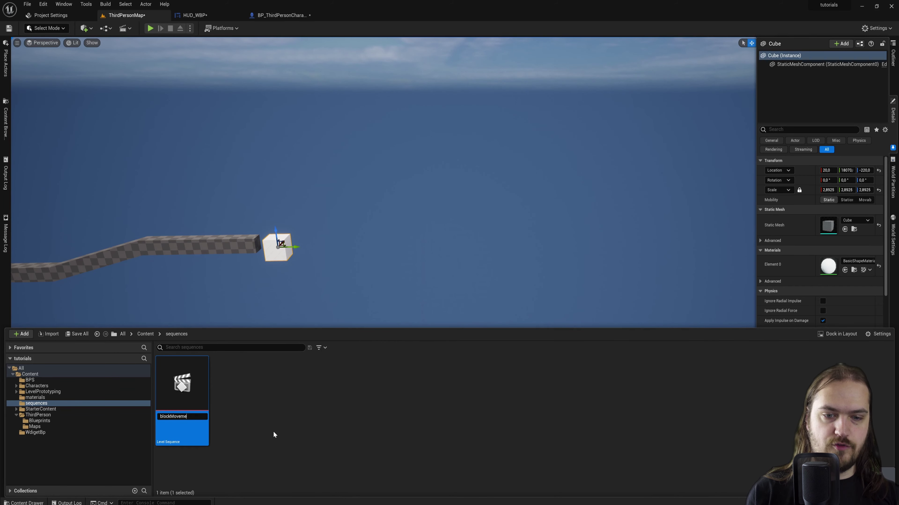
{"action": "type", "text": "nt"}
{"action": "key", "text": "Return"}
Place the blockMovement sequence in the level above the cube and open the sequence in Sequencer.
{"action": "left_click_drag", "start_coordinate": [175, 371], "coordinate": [290, 235]}
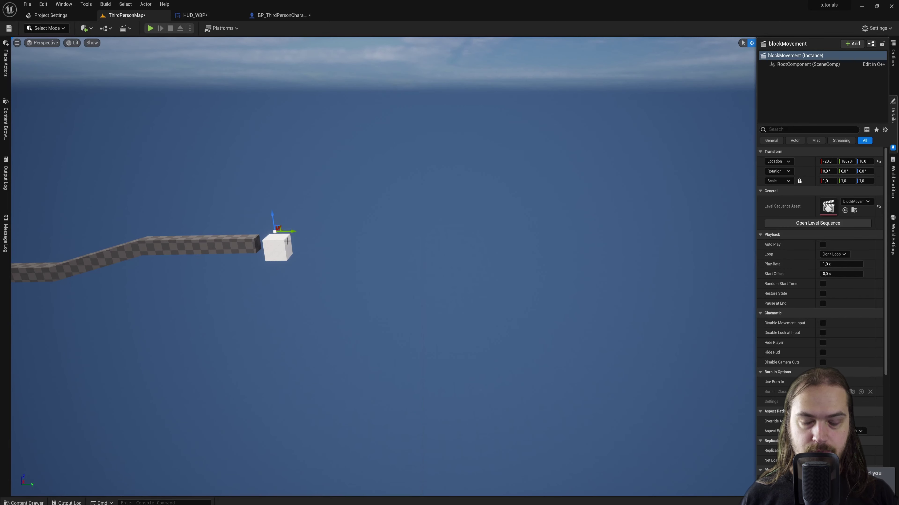
{"action": "key", "text": "w"}
{"action": "right_click_drag", "start_coordinate": [287, 241], "coordinate": [431, 368]}
{"action": "key", "text": "a"}
{"action": "key", "text": "d"}
{"action": "key", "text": "s"}
{"action": "key", "text": "ctrl+space"}
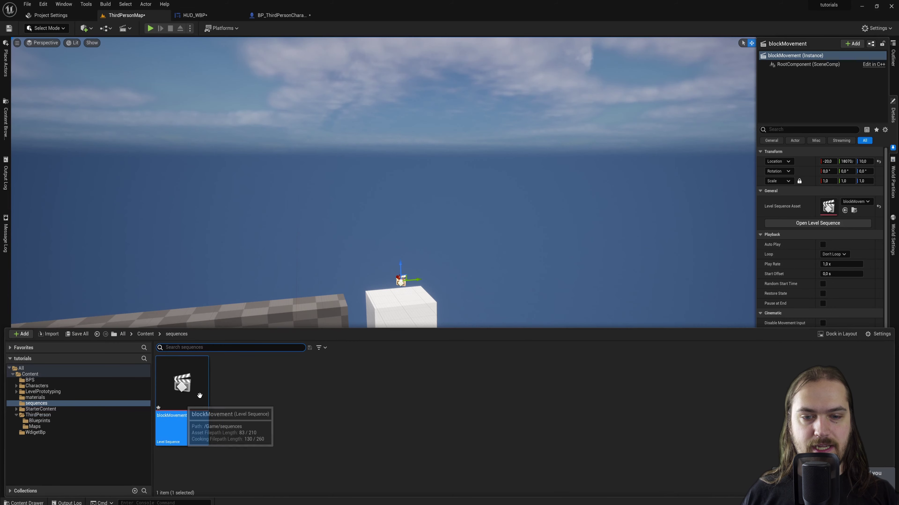
{"action": "double_click", "coordinate": [187, 386]}
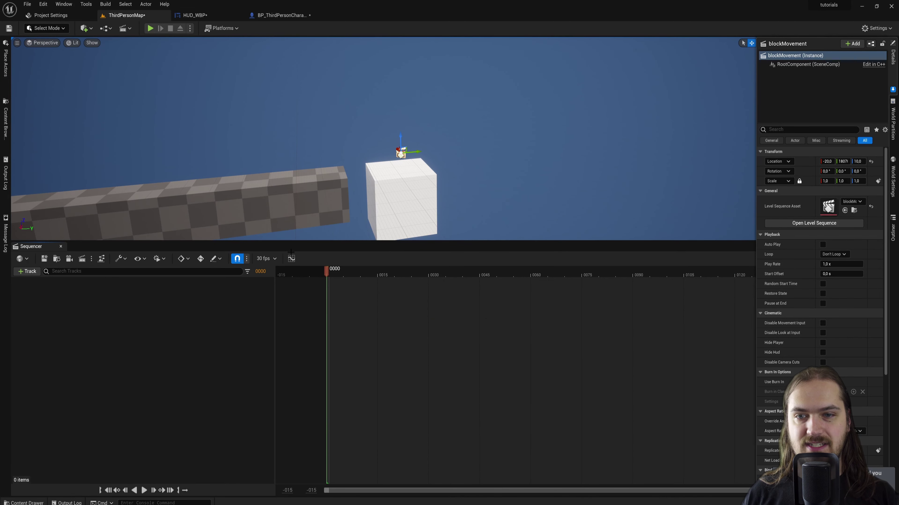
Add the Cube at the platform's end to the blockMovement sequence as an actor track.
{"action": "left_click", "coordinate": [400, 198]}
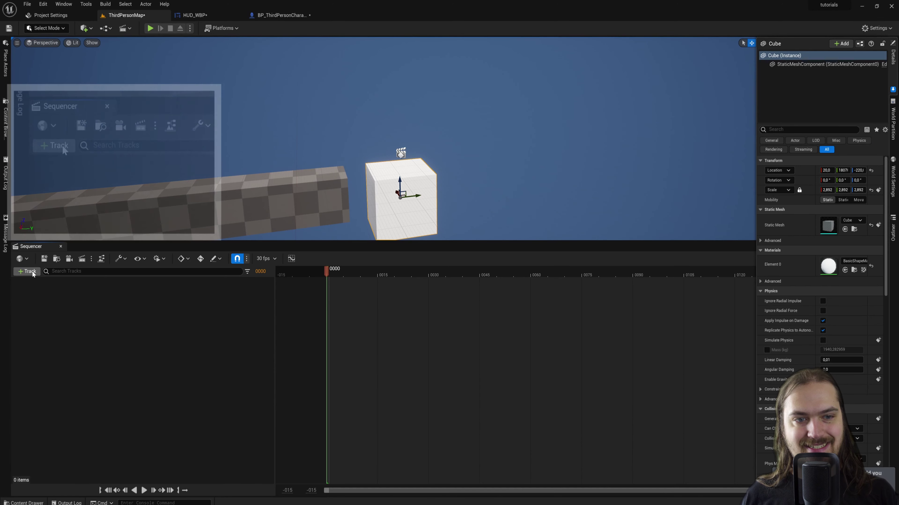
{"action": "left_click", "coordinate": [31, 271]}
{"action": "mouse_move", "coordinate": [43, 282]}
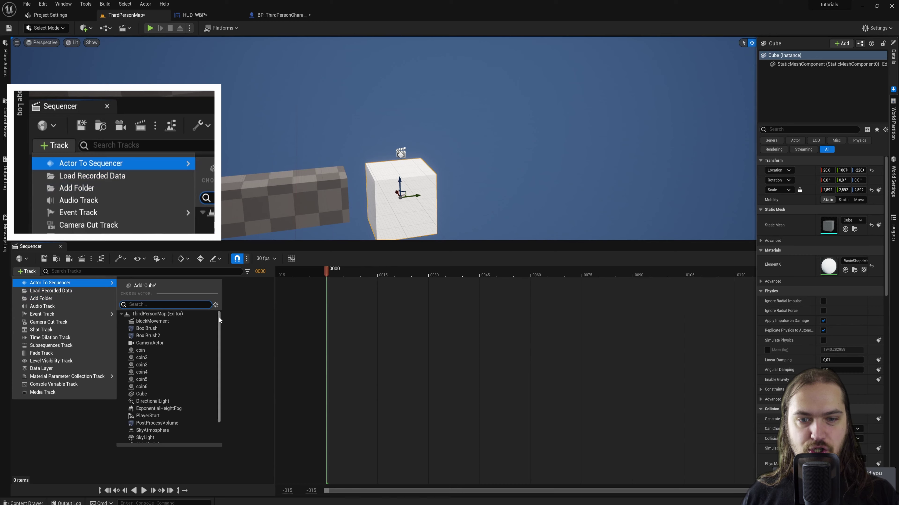
{"action": "left_click_drag", "start_coordinate": [219, 318], "coordinate": [222, 279]}
{"action": "left_click", "coordinate": [893, 232]}
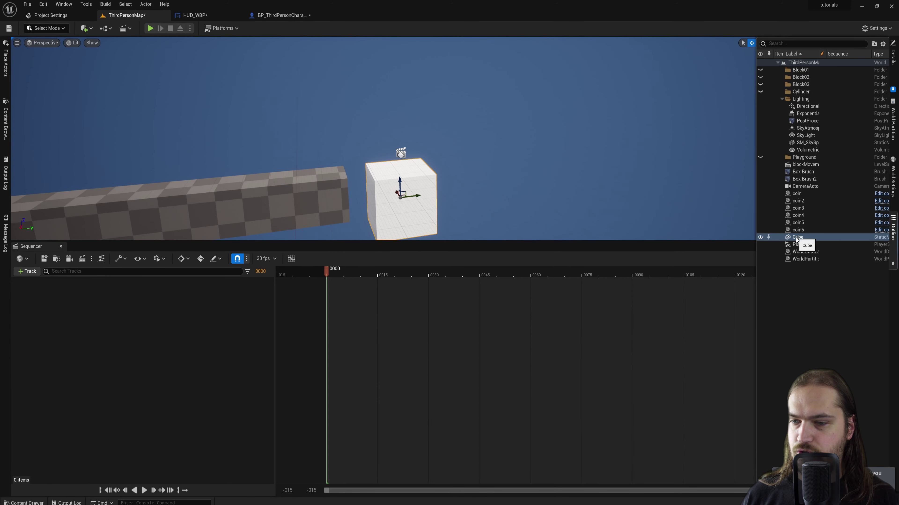
{"action": "left_click_drag", "start_coordinate": [807, 236], "coordinate": [128, 316]}
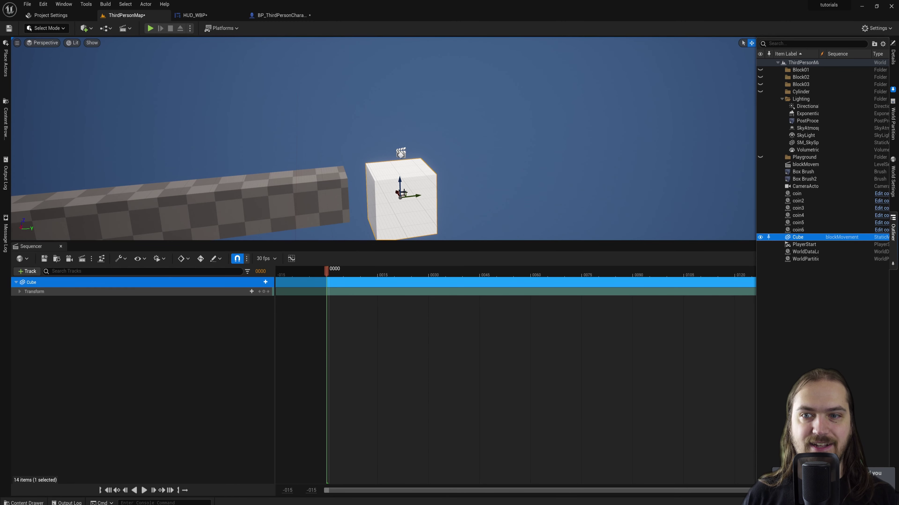
Expand the Cube's Transform and Location channels and add a Location Y key at frame 0.
{"action": "left_click", "coordinate": [19, 292]}
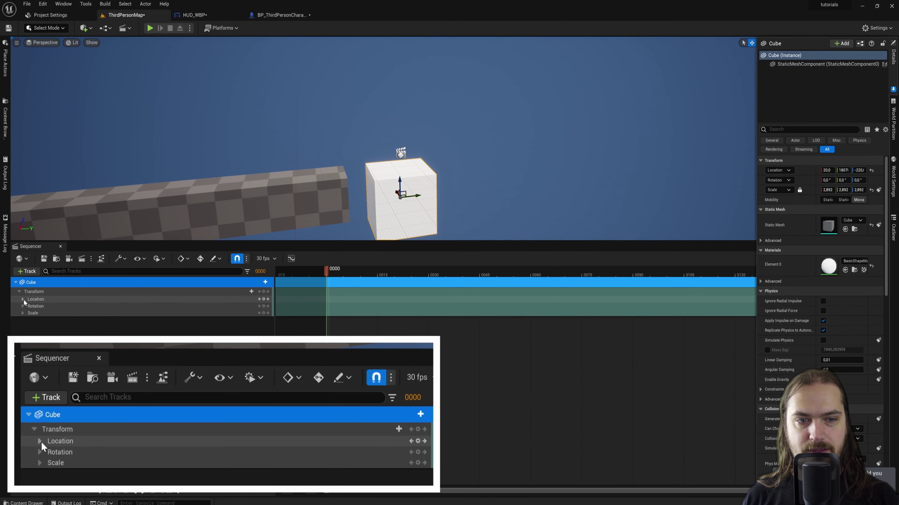
{"action": "left_click", "coordinate": [23, 299]}
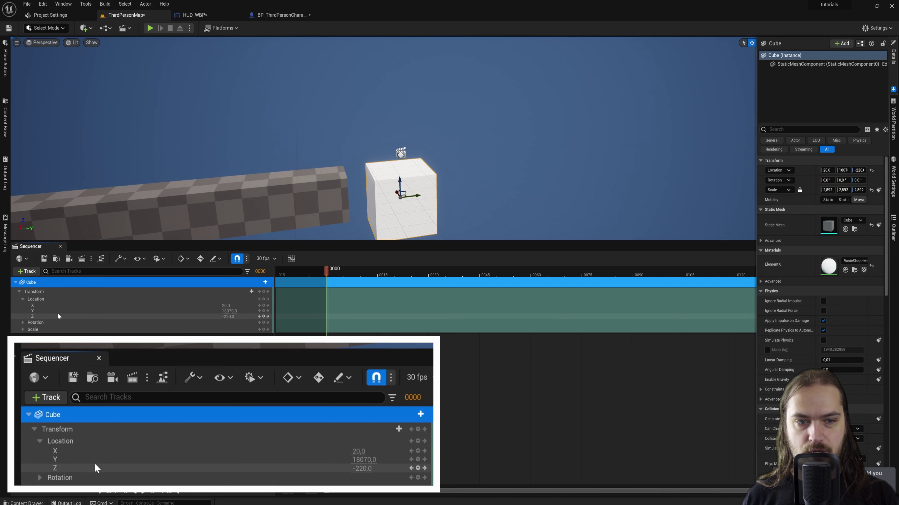
{"action": "left_click", "coordinate": [263, 311]}
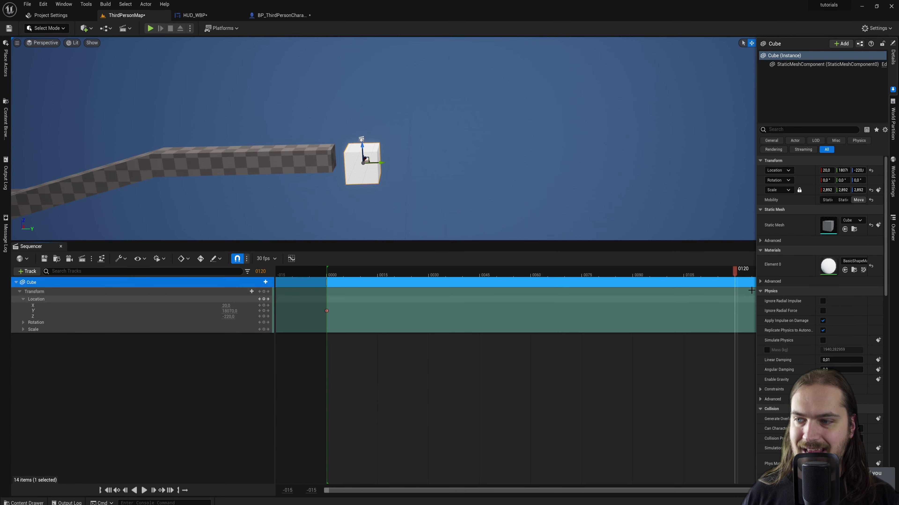
At frame 120, move the cube along Y to 19750, key Location Y, and scrub back to check the motion.
{"action": "left_click_drag", "start_coordinate": [377, 163], "coordinate": [557, 166]}
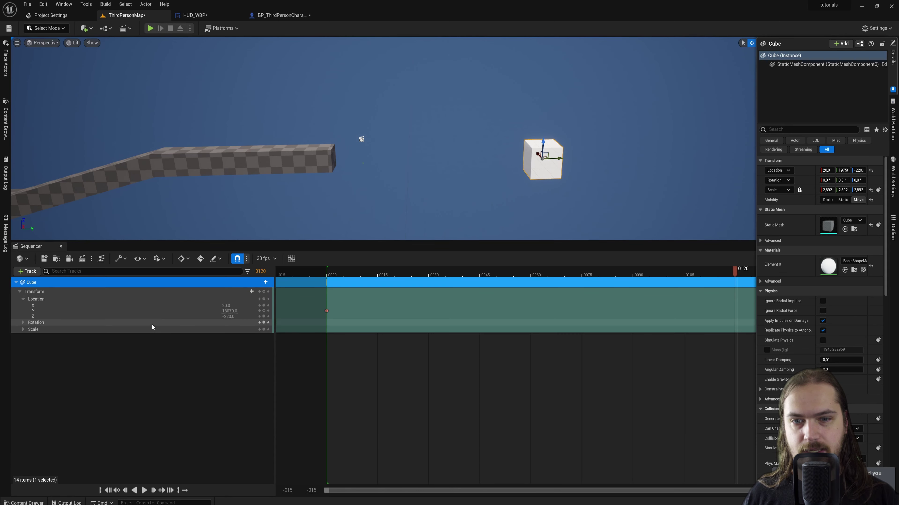
{"action": "left_click", "coordinate": [264, 311]}
{"action": "left_click_drag", "start_coordinate": [736, 290], "coordinate": [531, 311]}
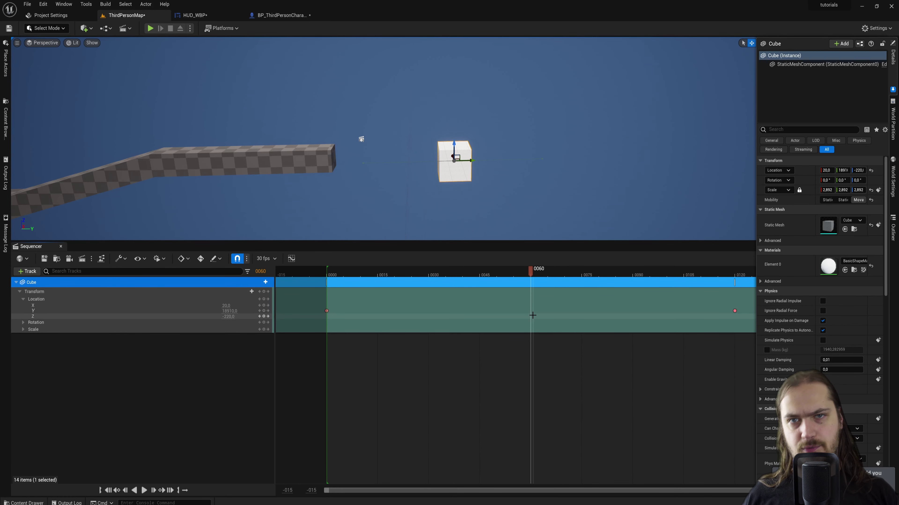
Copy the frame 0 Location Y key to frame 240 and extend the sequence's playback end to frame 240.
{"action": "left_click", "coordinate": [326, 310]}
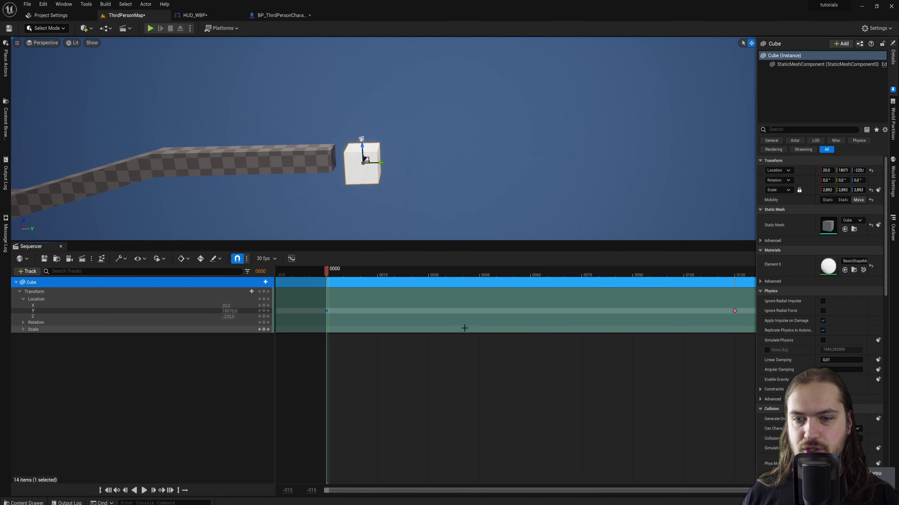
{"action": "right_click_drag", "start_coordinate": [638, 335], "coordinate": [199, 305]}
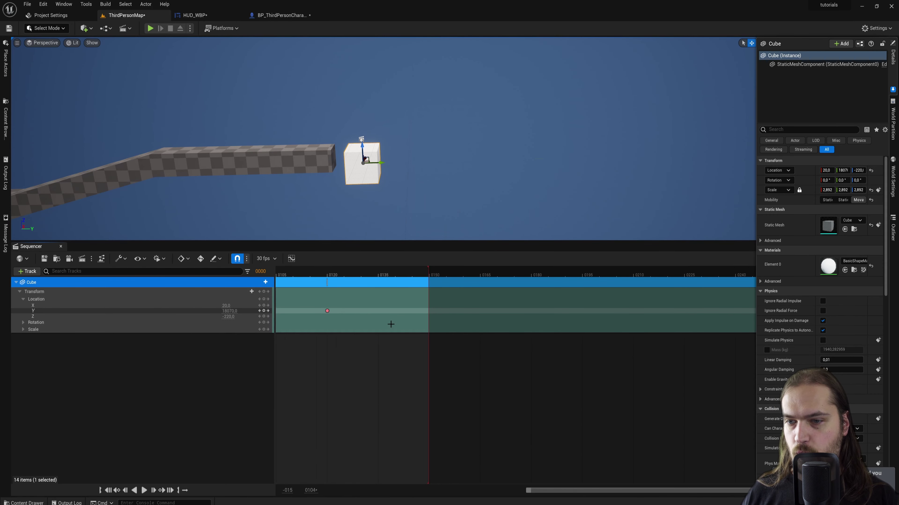
{"action": "right_click_drag", "start_coordinate": [490, 328], "coordinate": [398, 326]}
{"action": "left_click_drag", "start_coordinate": [523, 272], "coordinate": [616, 282]}
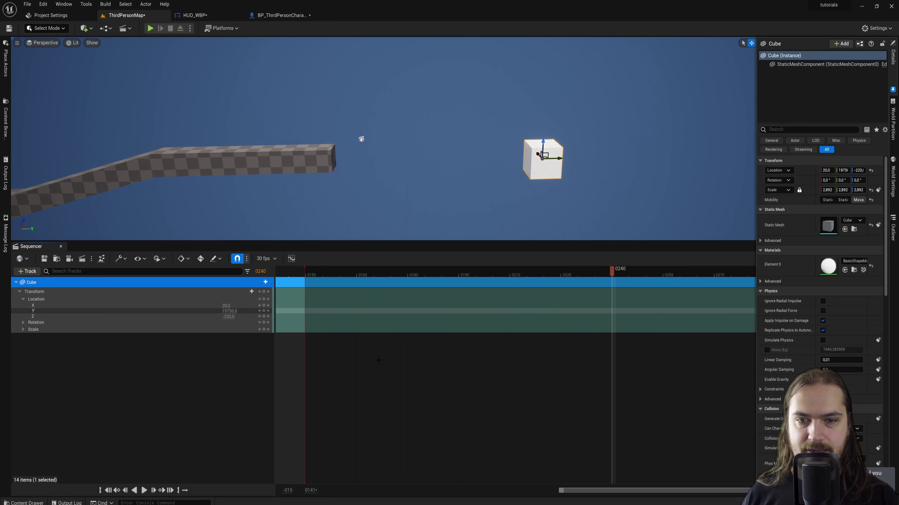
{"action": "key", "text": "ctrl+v"}
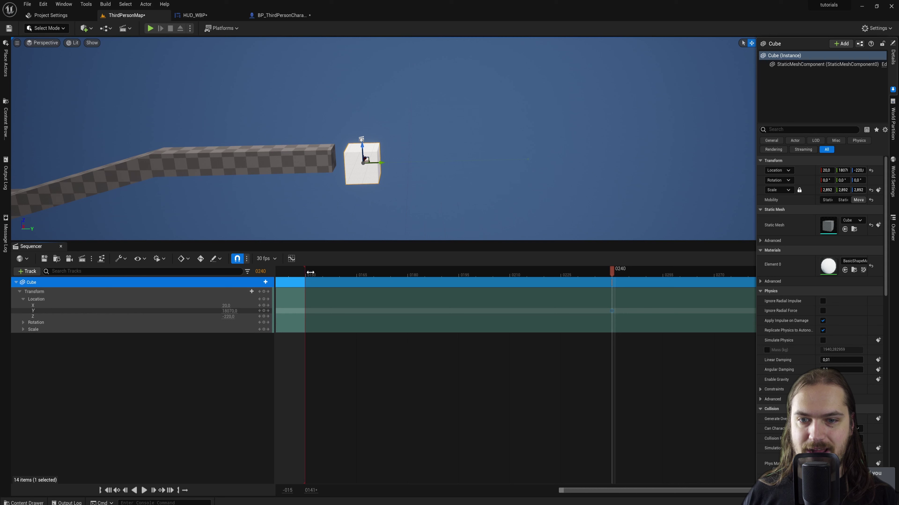
{"action": "left_click_drag", "start_coordinate": [310, 272], "coordinate": [611, 316]}
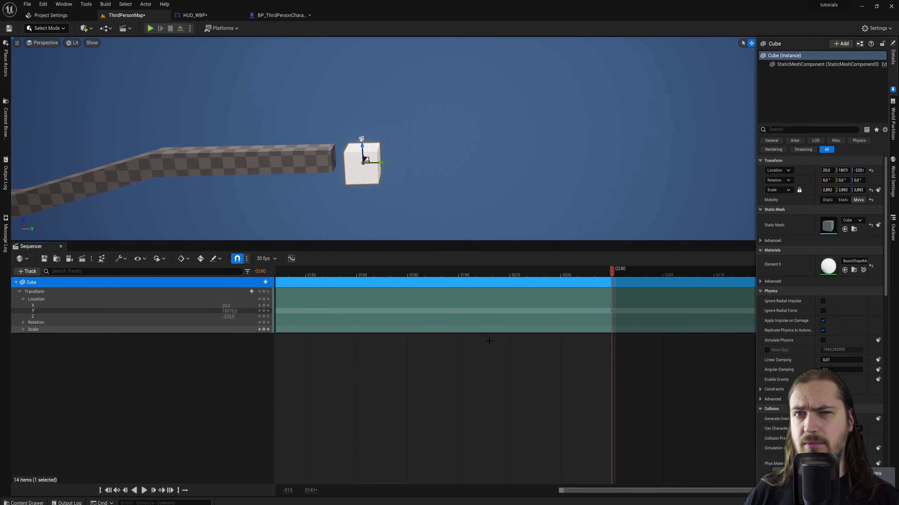
Play the sequence to check the cube's movement, and open the curve editor docked above Sequencer.
{"action": "key", "text": "space"}
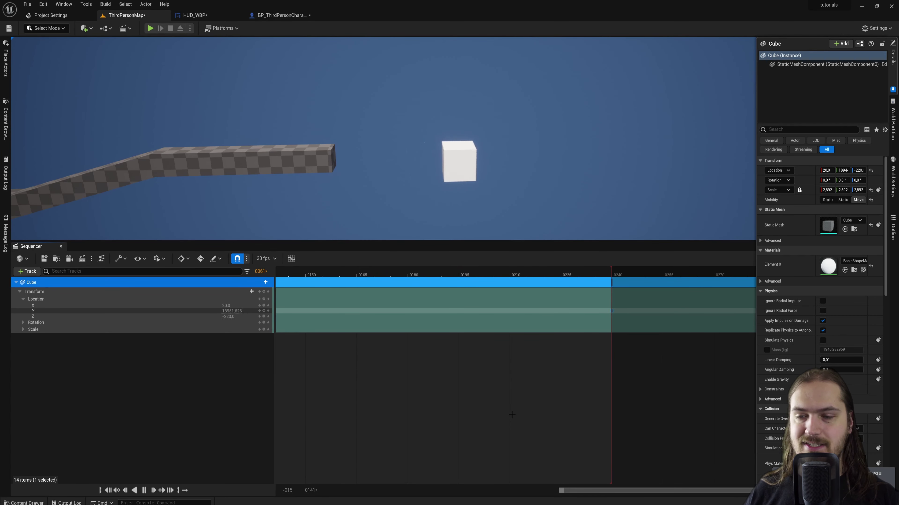
{"action": "key", "text": "space"}
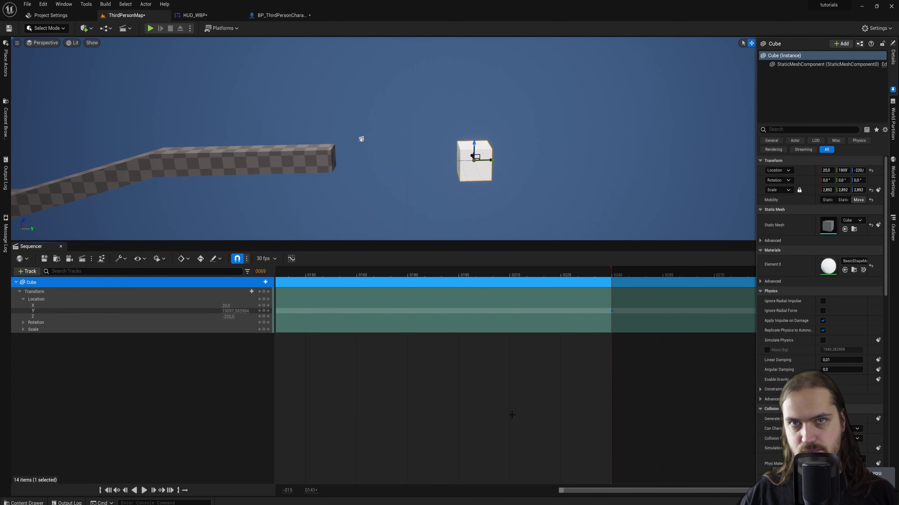
{"action": "left_click", "coordinate": [291, 259]}
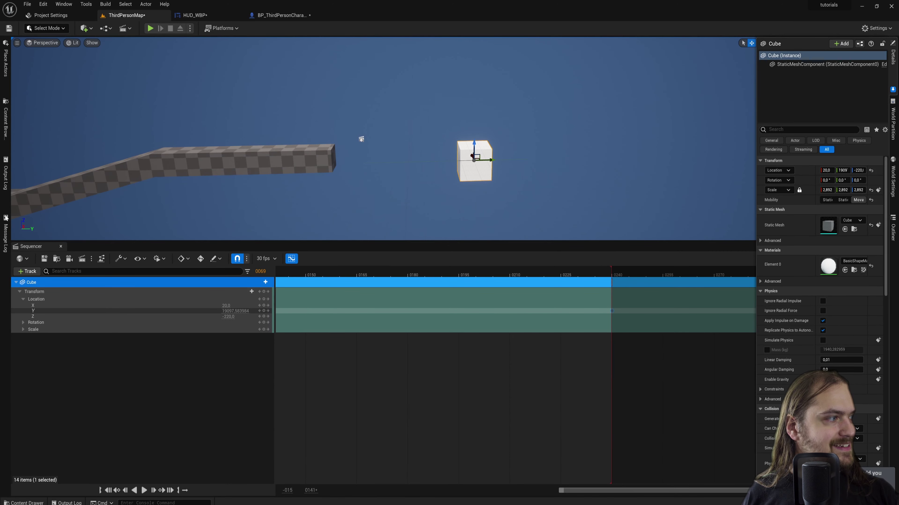
{"action": "left_click_drag", "start_coordinate": [1, 301], "coordinate": [408, 254]}
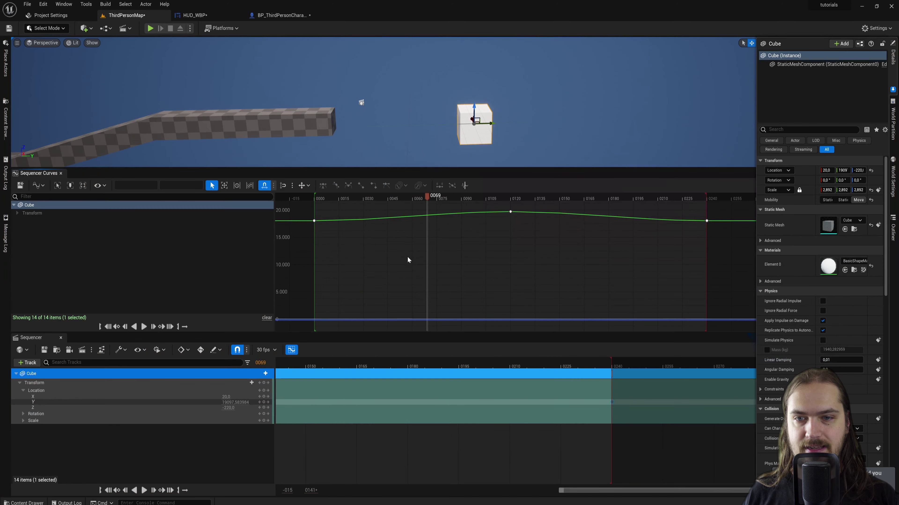
Try raising the tangent of the frame 0 key on the cube's Location Y curve so it starts steeply.
{"action": "left_click", "coordinate": [314, 221]}
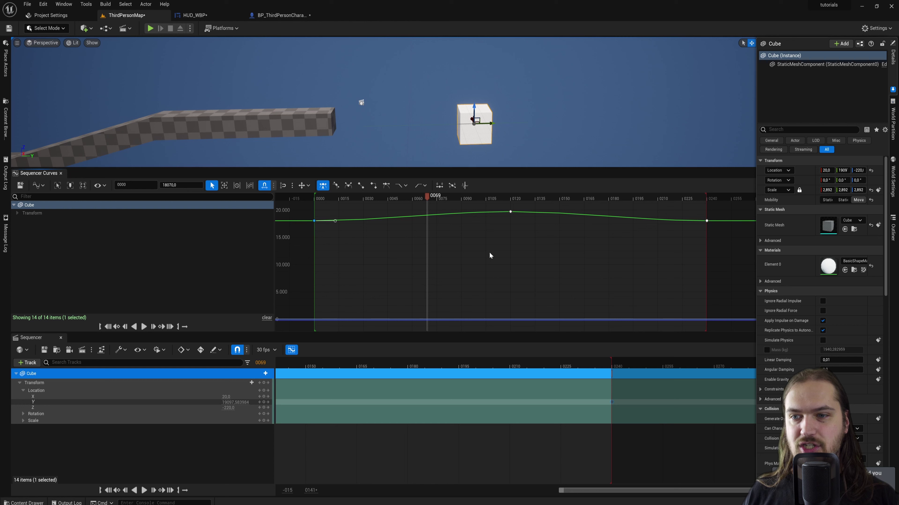
{"action": "right_click_drag", "start_coordinate": [491, 243], "coordinate": [477, 256]}
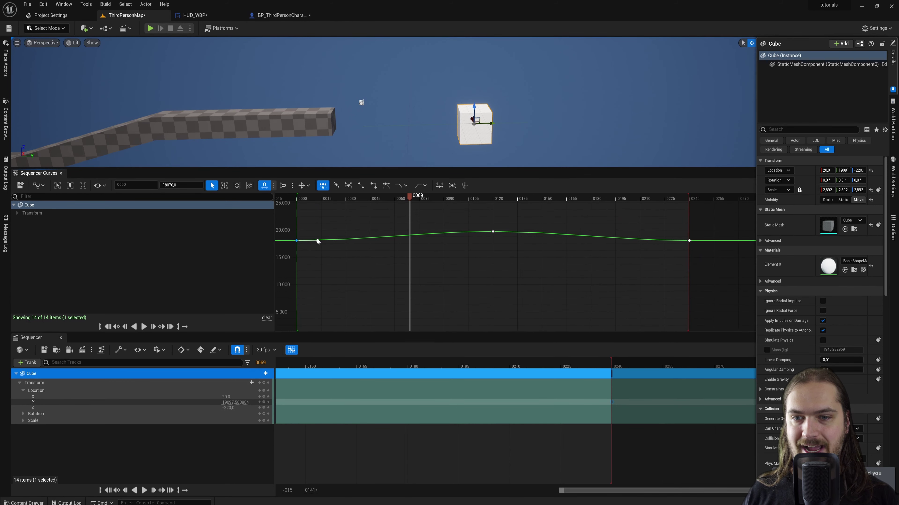
{"action": "left_click_drag", "start_coordinate": [317, 241], "coordinate": [331, 227]}
{"action": "left_click", "coordinate": [301, 200]}
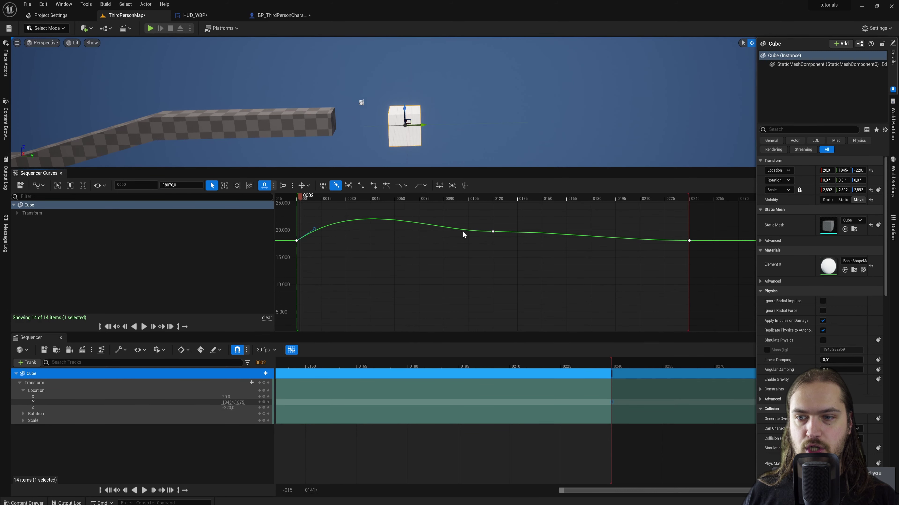
Play the sequence from frame 0 to preview the reshaped Location Y curve, and undo the tangent change.
{"action": "left_click", "coordinate": [492, 233]}
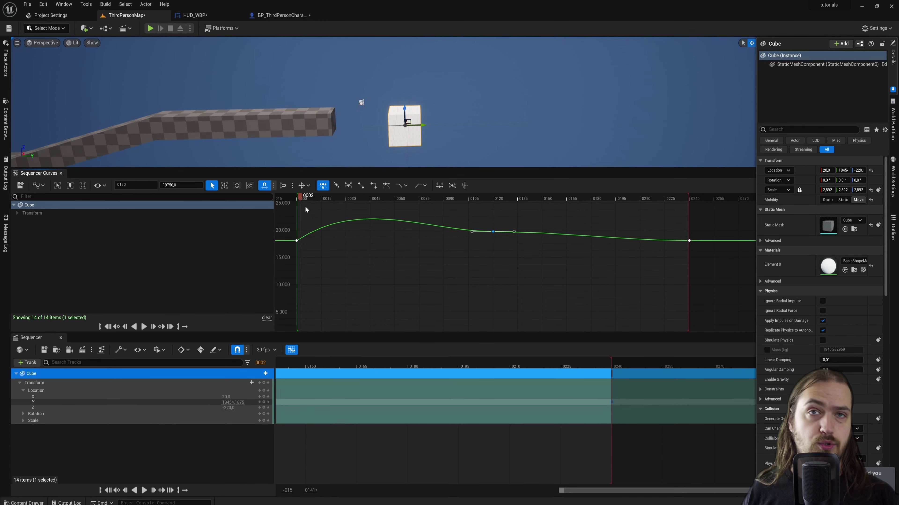
{"action": "left_click", "coordinate": [297, 199]}
{"action": "right_click_drag", "start_coordinate": [311, 141], "coordinate": [424, 141]}
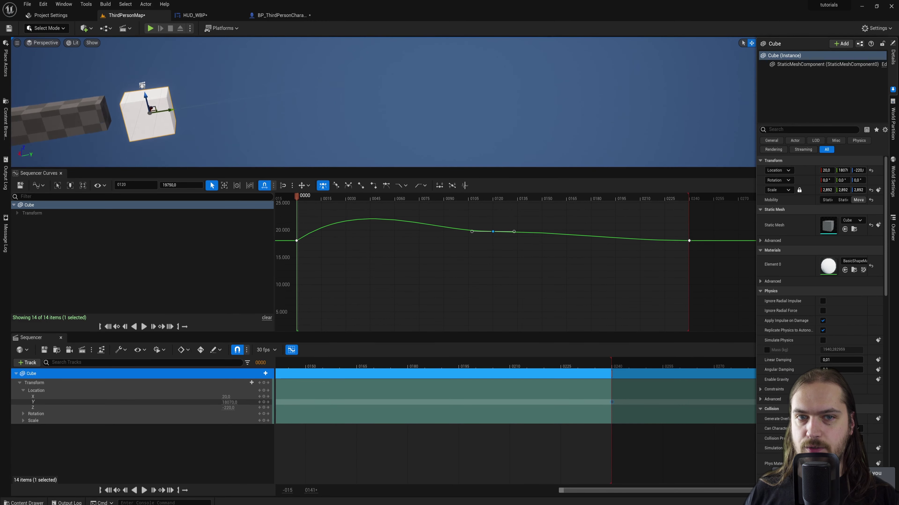
{"action": "key", "text": "e"}
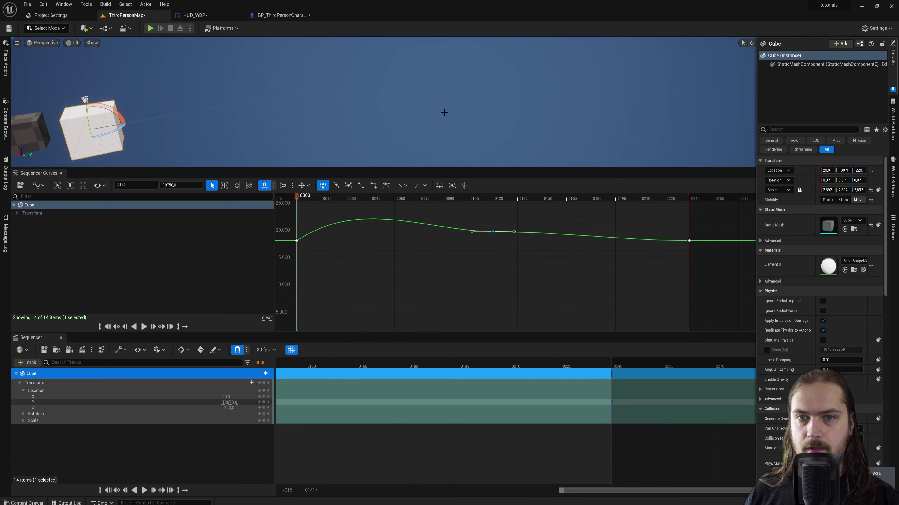
{"action": "left_click", "coordinate": [343, 262]}
{"action": "key", "text": "space"}
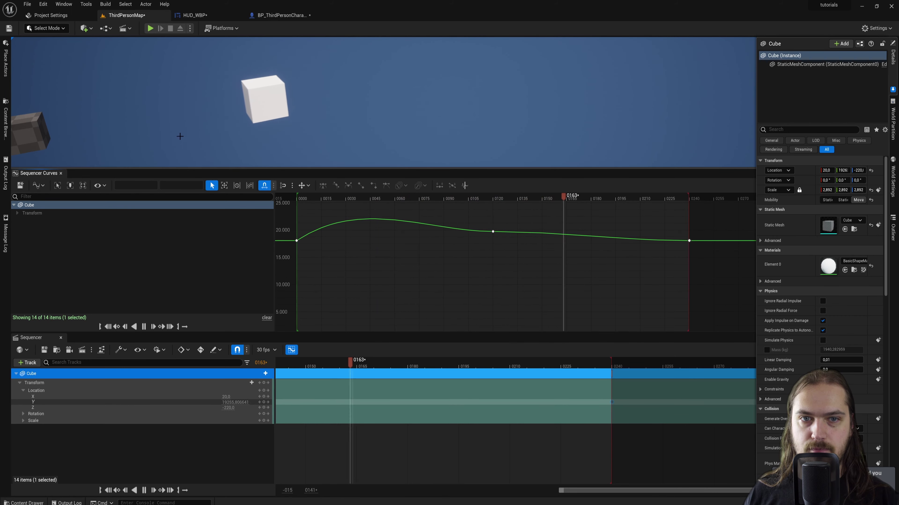
{"action": "key", "text": "space"}
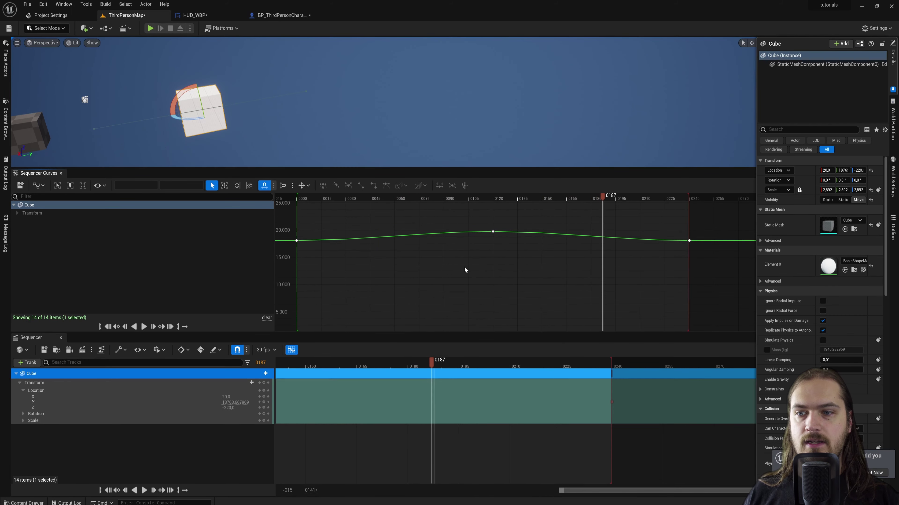
Close the curve editor and return the sequence to the Location Y key at frame 120.
{"action": "right_click_drag", "start_coordinate": [328, 135], "coordinate": [283, 137]}
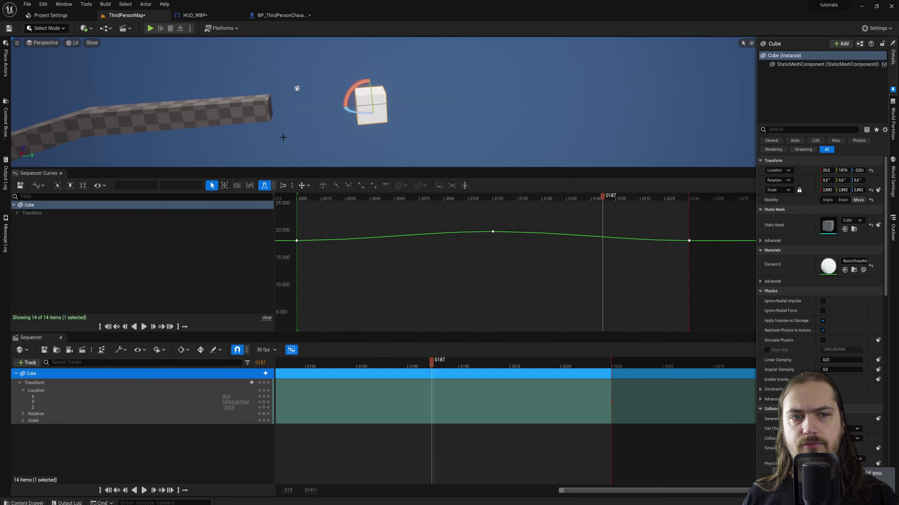
{"action": "left_click", "coordinate": [61, 173]}
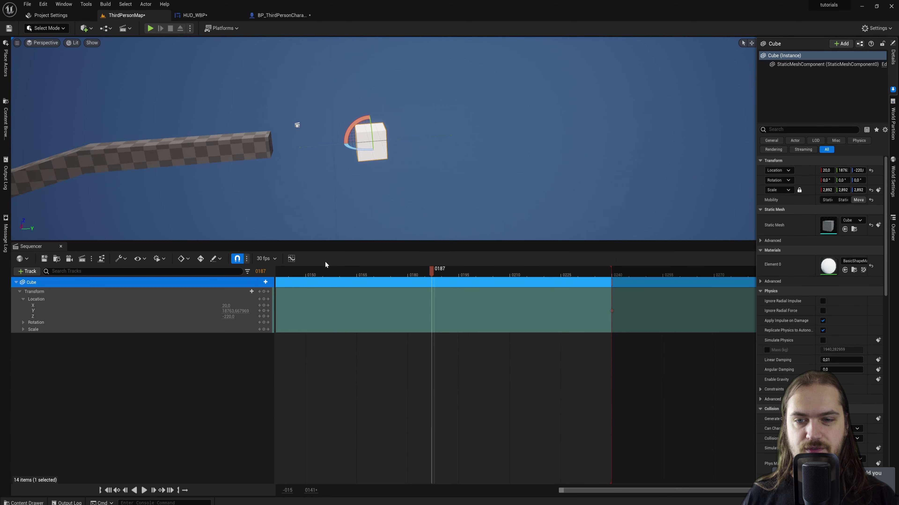
{"action": "mouse_move", "coordinate": [466, 166]}
{"action": "right_mouse_down"}
{"action": "mouse_move", "coordinate": [442, 162]}
{"action": "mouse_move", "coordinate": [451, 162]}
{"action": "right_mouse_up"}
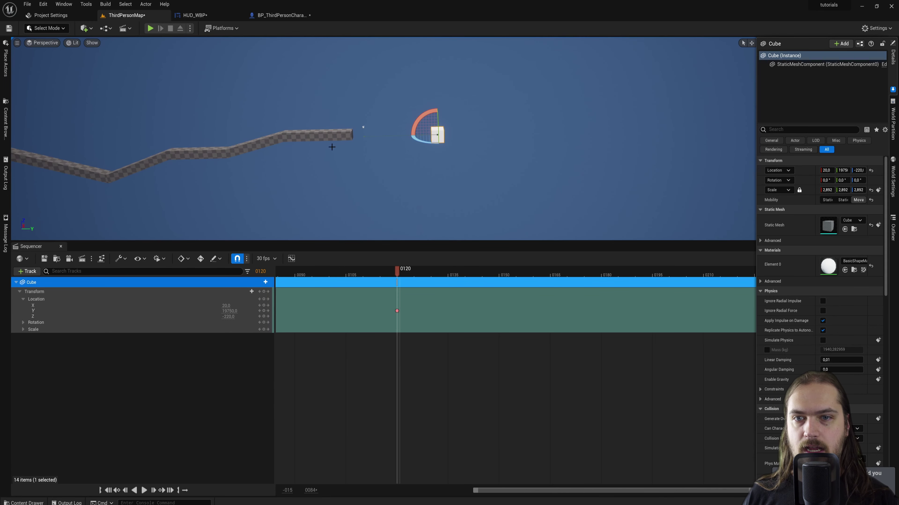
Duplicate the ramped platform section and place the copy just beyond the cube, lowered to Z -340.
{"action": "left_click", "coordinate": [324, 137]}
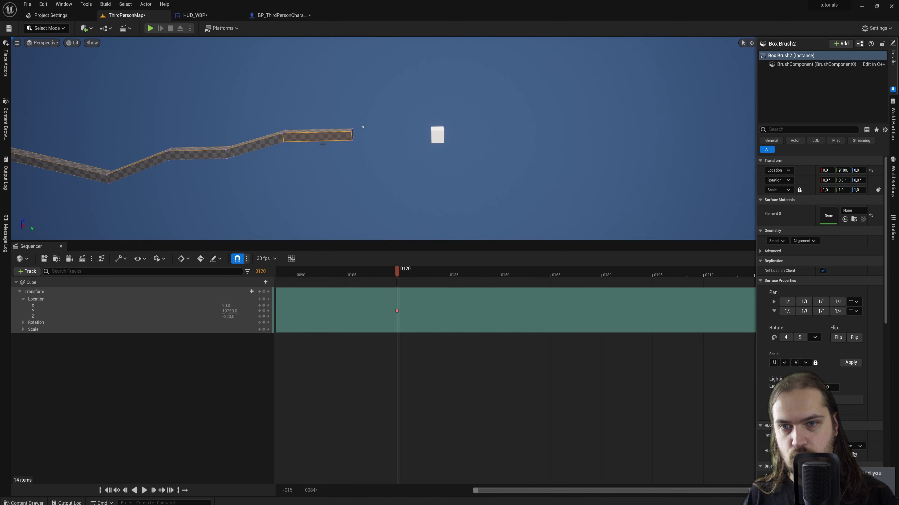
{"action": "key", "text": "ctrl+d"}
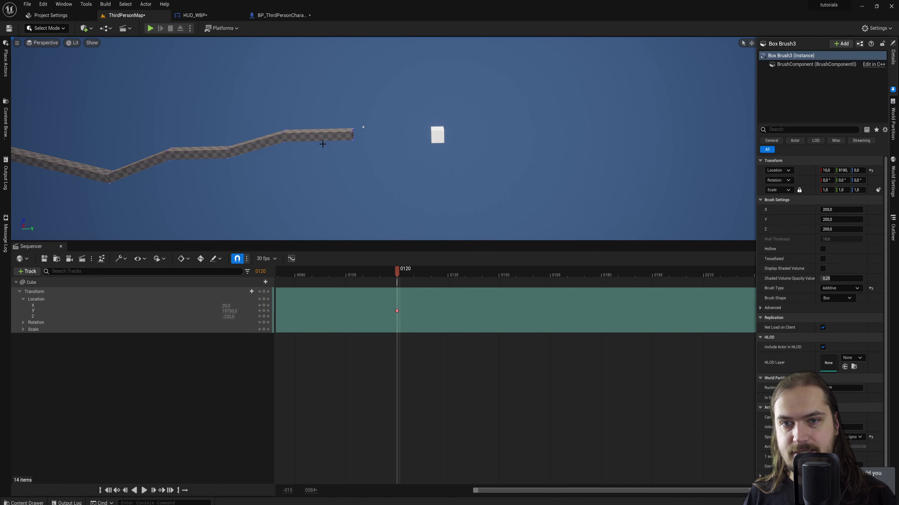
{"action": "right_click_drag", "start_coordinate": [322, 144], "coordinate": [305, 135]}
{"action": "mouse_move", "coordinate": [102, 160]}
{"action": "left_mouse_down"}
{"action": "mouse_move", "coordinate": [287, 193]}
{"action": "mouse_move", "coordinate": [514, 218]}
{"action": "mouse_move", "coordinate": [558, 215]}
{"action": "left_mouse_up"}
{"action": "left_click_drag", "start_coordinate": [544, 158], "coordinate": [544, 172]}
{"action": "mouse_move", "coordinate": [559, 191]}
{"action": "right_mouse_down"}
{"action": "mouse_move", "coordinate": [545, 192]}
{"action": "mouse_move", "coordinate": [559, 192]}
{"action": "right_mouse_up"}
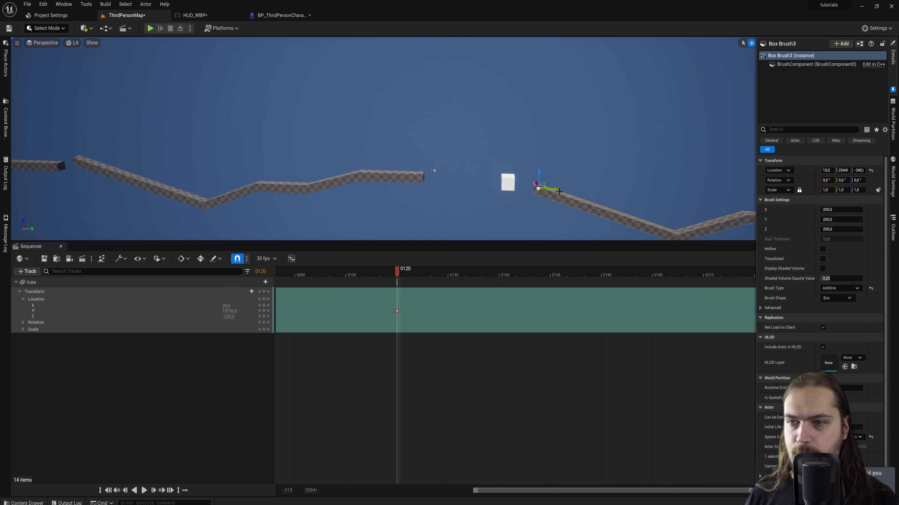
{"action": "left_click_drag", "start_coordinate": [559, 191], "coordinate": [555, 192]}
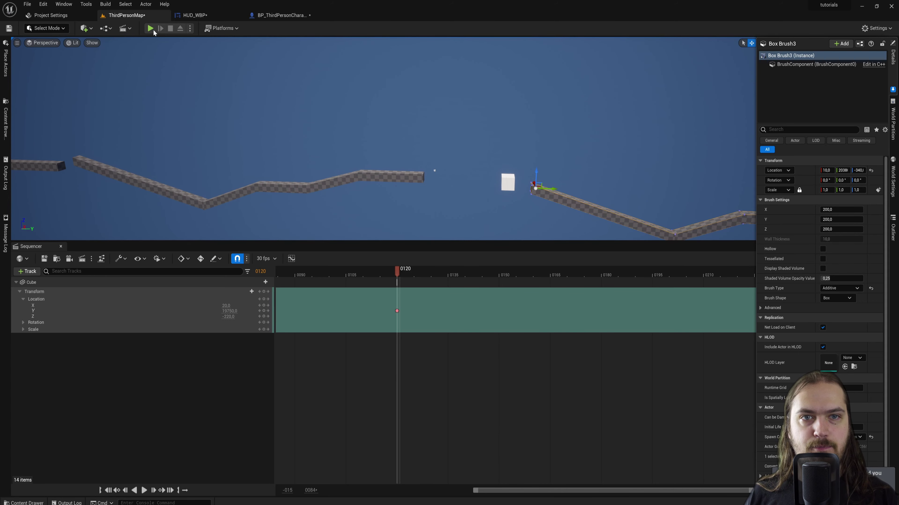
Play the level and run the character along the ramps to test jumping toward the moving block.
{"action": "left_click", "coordinate": [151, 28]}
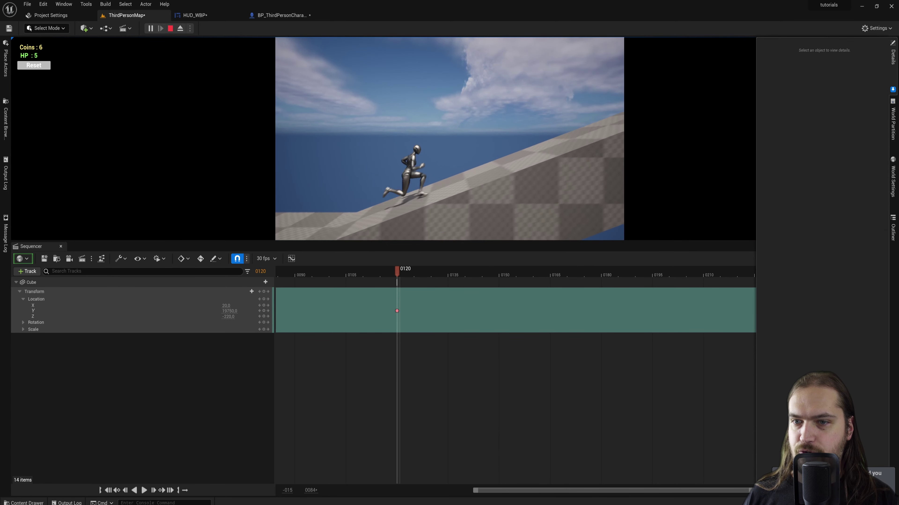
{"action": "key", "text": "w"}
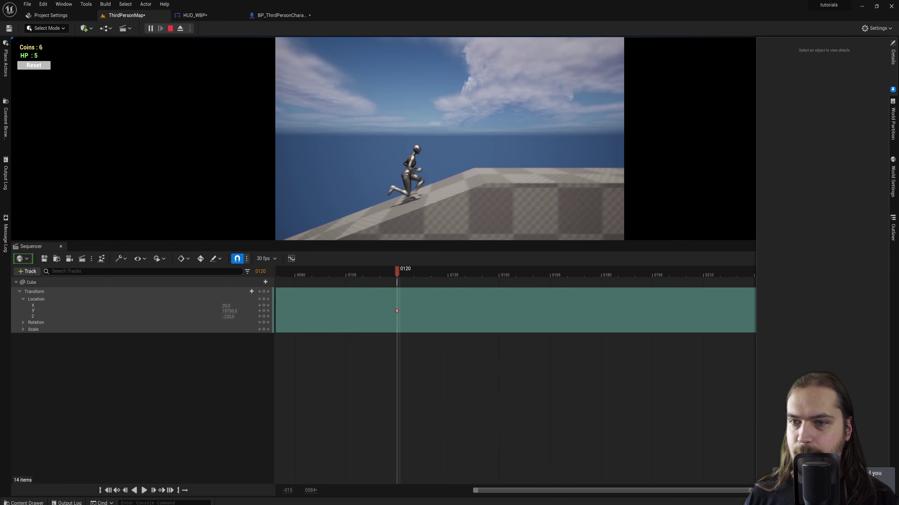
{"action": "key", "text": "space"}
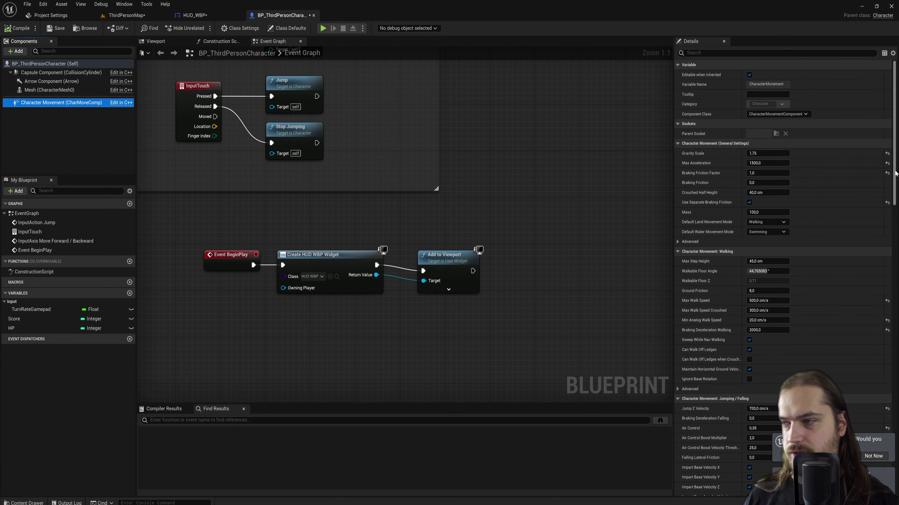
Filter the Character Movement settings for "jump" and change the character's Jump Z Velocity.
{"action": "mouse_move", "coordinate": [895, 174]}
{"action": "left_mouse_down"}
{"action": "mouse_move", "coordinate": [895, 260]}
{"action": "mouse_move", "coordinate": [895, 170]}
{"action": "left_mouse_up"}
{"action": "type", "text": "jump"}
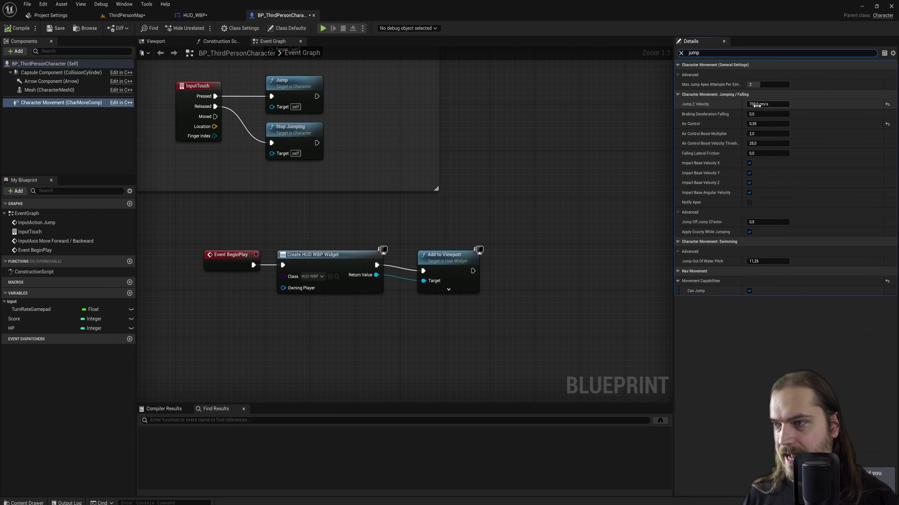
{"action": "left_click", "coordinate": [768, 104]}
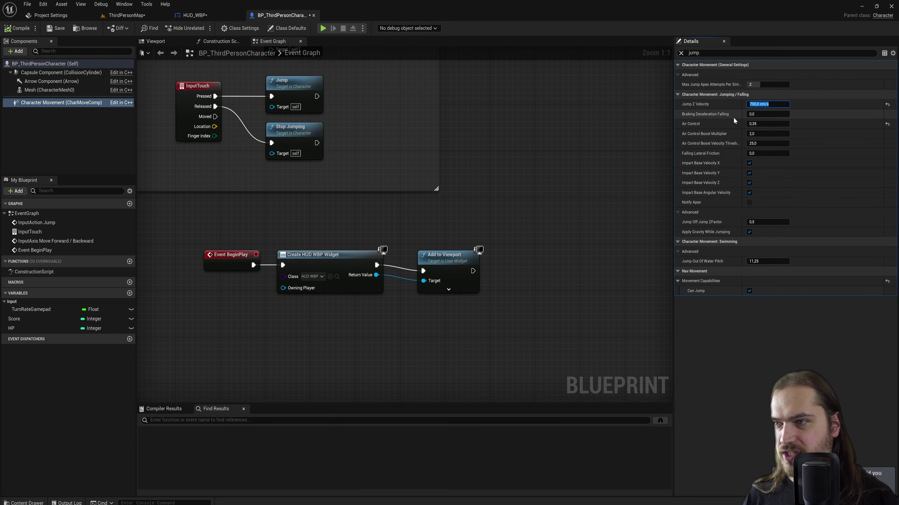
{"action": "type", "text": "1250"}
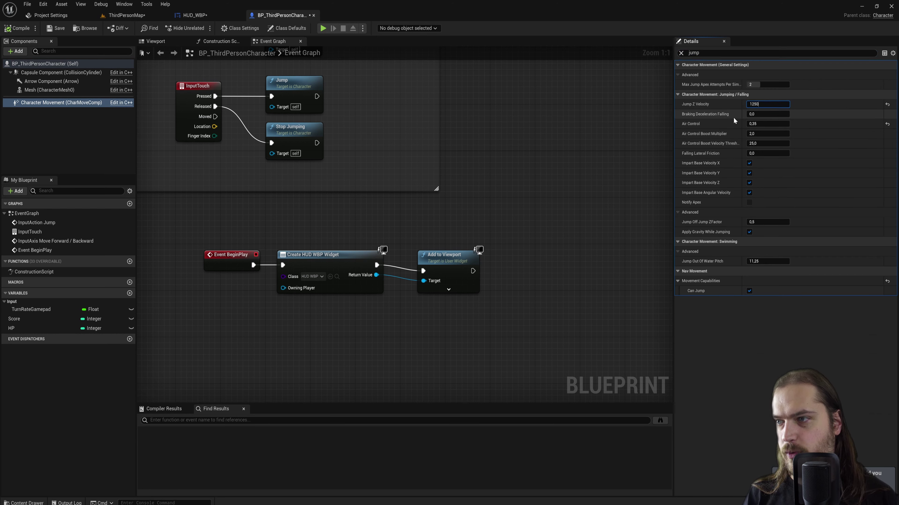
Play-test the modified jump up to the end of the ramped platform, and stop the play session.
{"action": "left_click", "coordinate": [586, 162]}
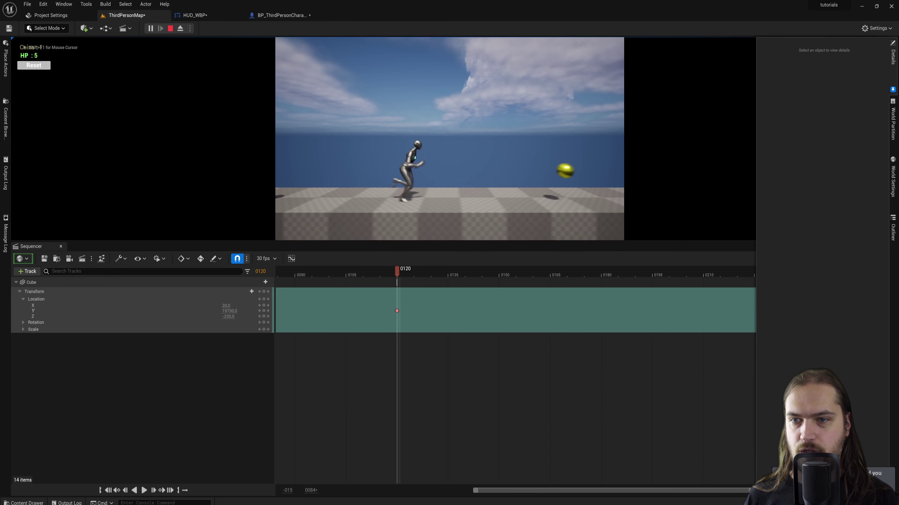
{"action": "key", "text": "space"}
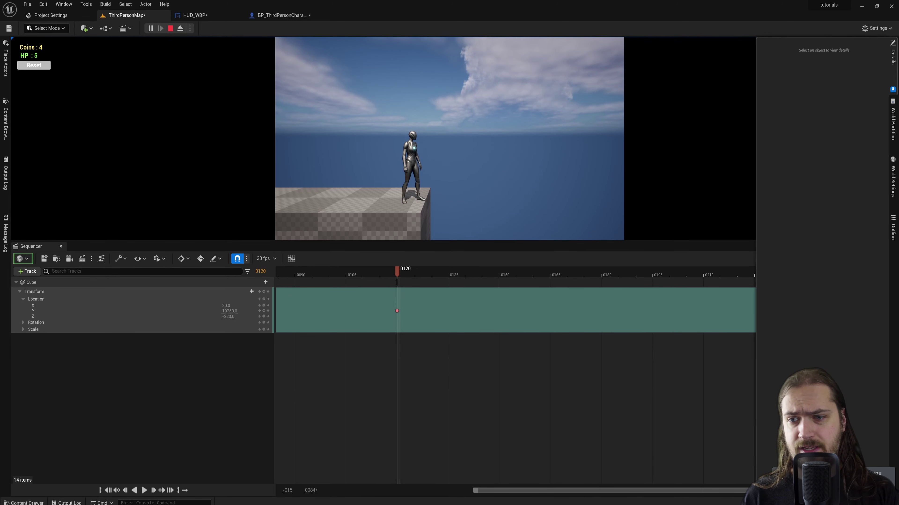
{"action": "key", "text": "Escape"}
Set the blockMovement level sequence actor to loop indefinitely and enable Auto Play.
{"action": "left_click", "coordinate": [333, 138]}
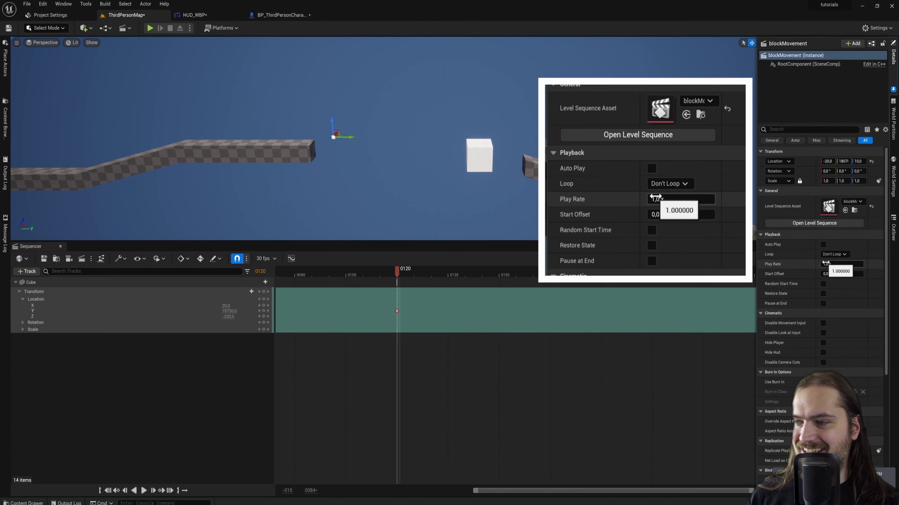
{"action": "left_click", "coordinate": [831, 255]}
{"action": "left_click", "coordinate": [831, 268]}
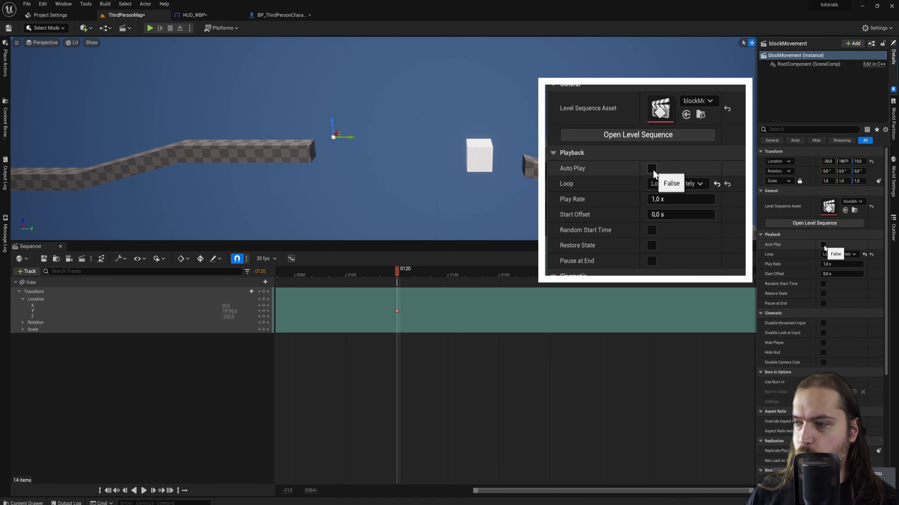
{"action": "left_click", "coordinate": [823, 245]}
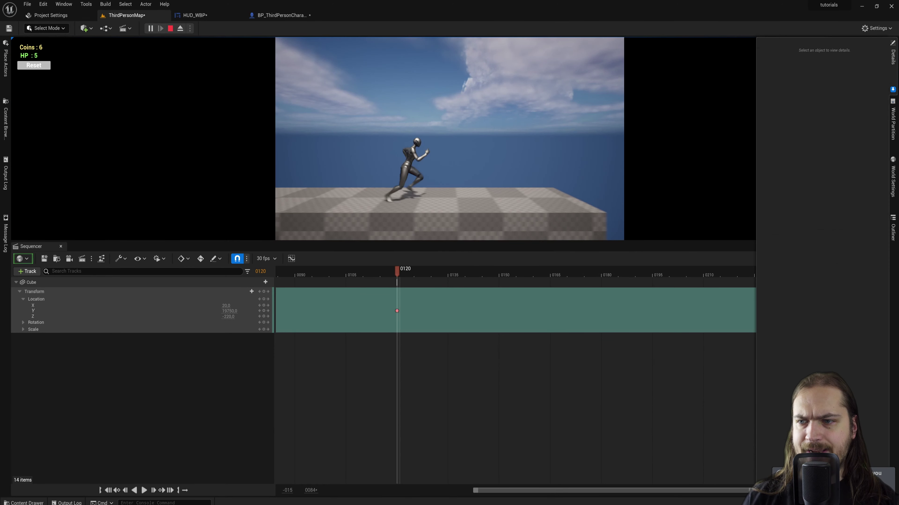
Test running to the platform's edge and jumping onto the moving block, and stop the play session.
{"action": "key", "text": "d"}
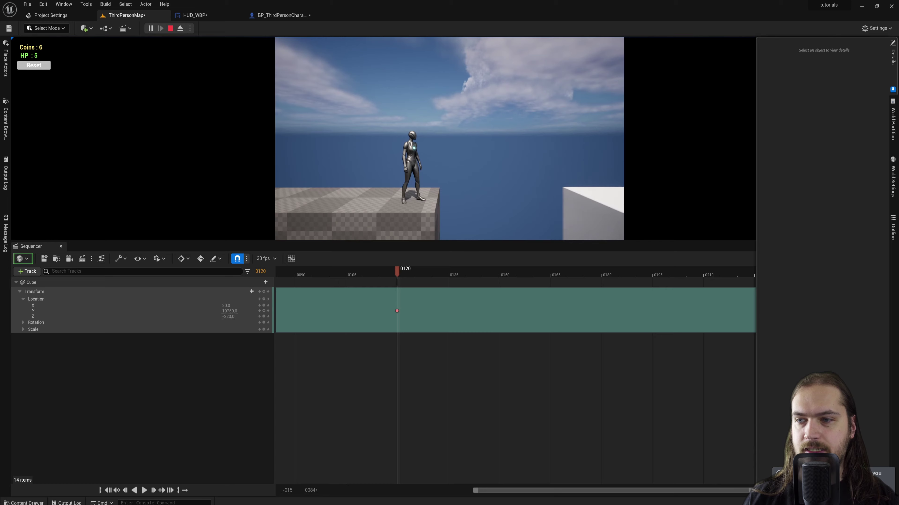
{"action": "key", "text": "d"}
{"action": "key", "text": "space"}
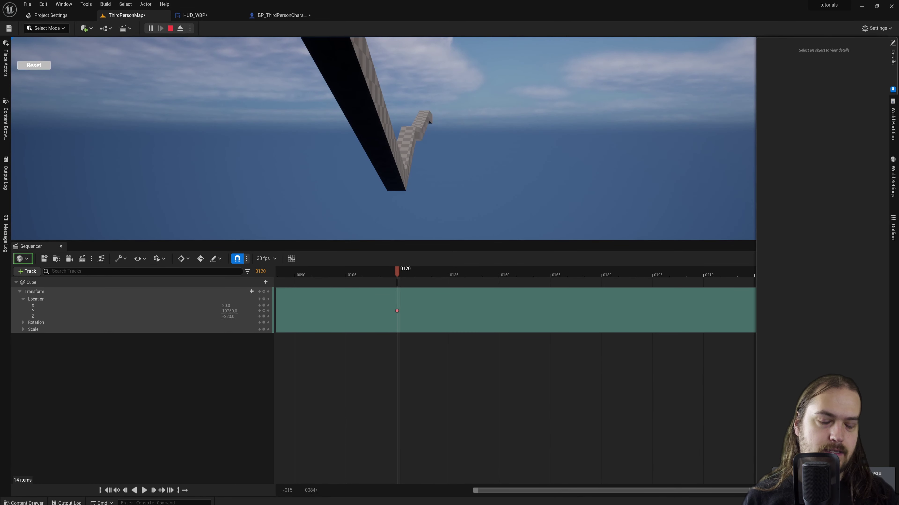
{"action": "key", "text": "Escape"}
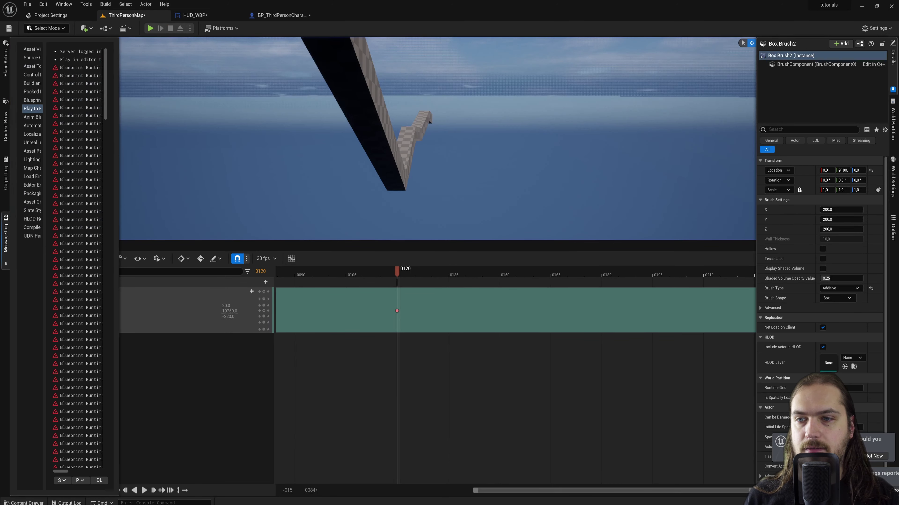
Move the camera actor near the level's start farther back from the platforms for a wider side view.
{"action": "mouse_move", "coordinate": [383, 138]}
{"action": "right_mouse_down"}
{"action": "mouse_move", "coordinate": [294, 138]}
{"action": "mouse_move", "coordinate": [262, 110]}
{"action": "mouse_move", "coordinate": [294, 138]}
{"action": "mouse_move", "coordinate": [212, 117]}
{"action": "mouse_move", "coordinate": [211, 127]}
{"action": "right_mouse_up"}
{"action": "key", "text": "s"}
{"action": "key", "text": "s"}
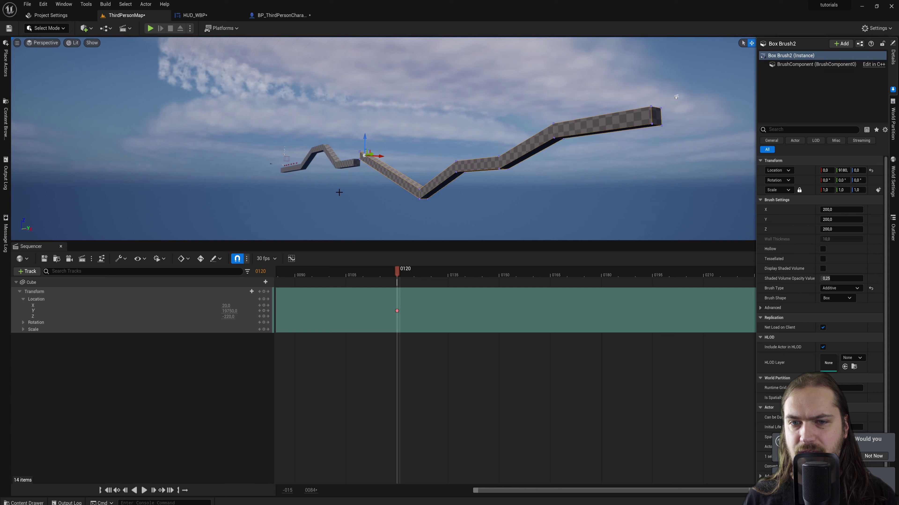
{"action": "left_click", "coordinate": [271, 161]}
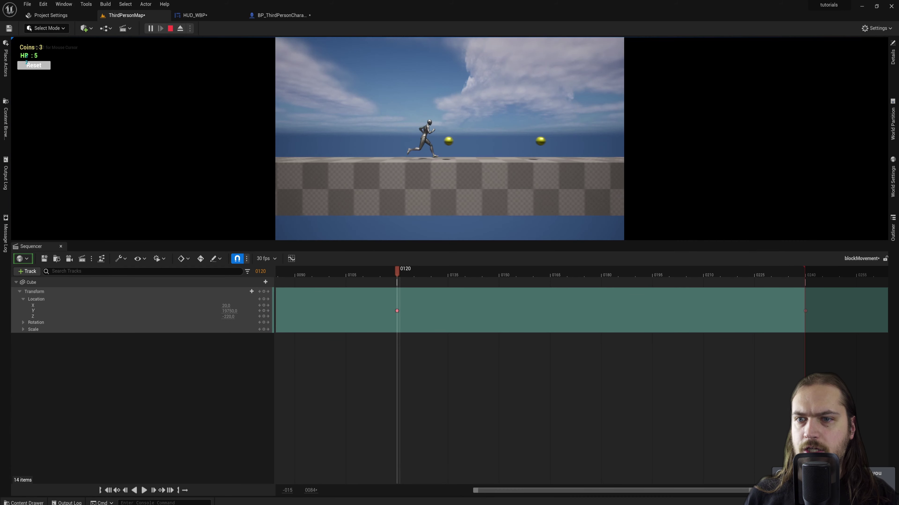
Play the level with the wider camera view, jump across the gaps, and stop the play session.
{"action": "key", "text": "alt+p"}
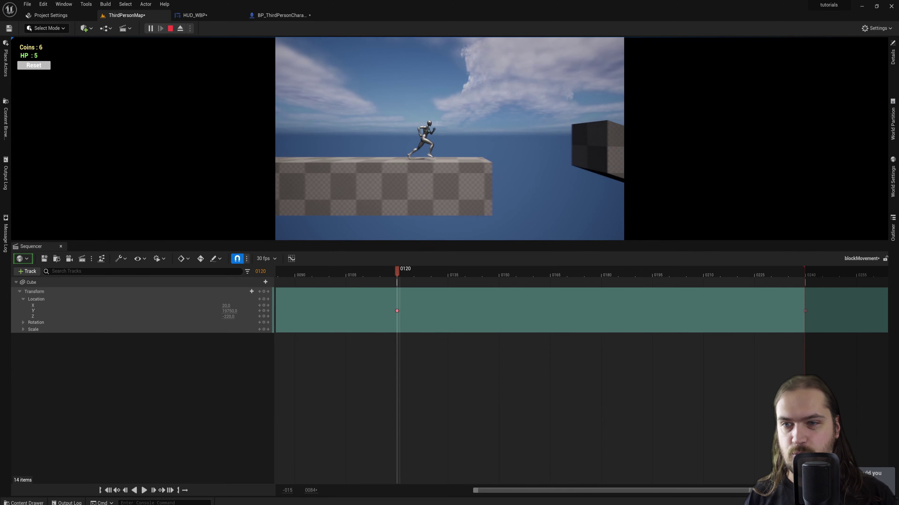
{"action": "key", "text": "space"}
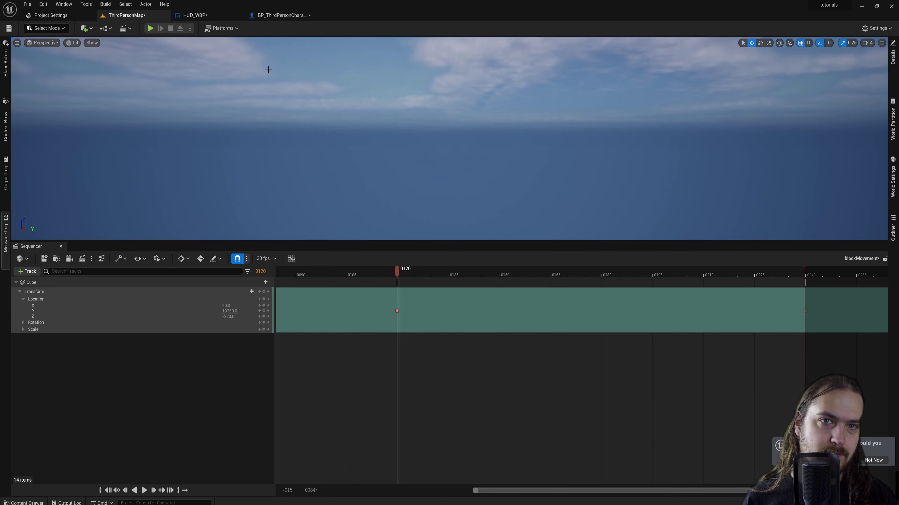
{"action": "key", "text": "Escape"}
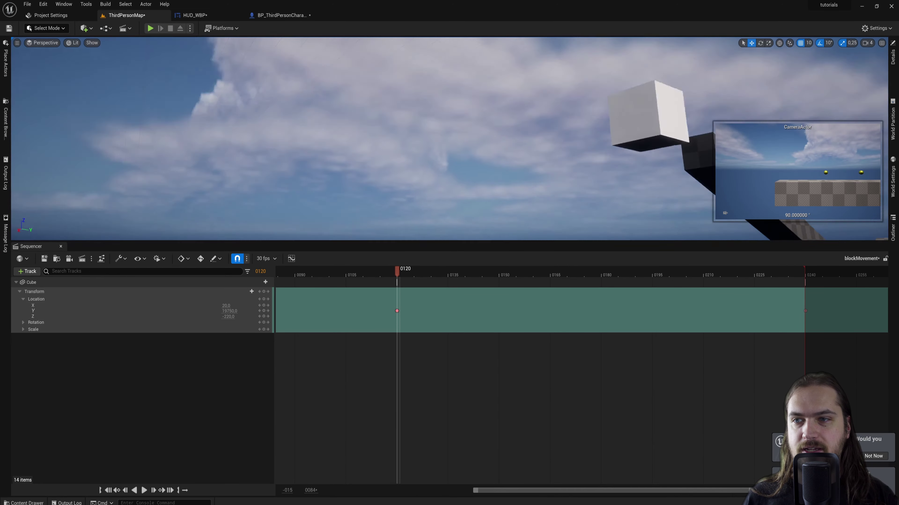
Select the cube and examine its movement path across the gap between the two platforms.
{"action": "key", "text": "s"}
{"action": "right_click_drag", "start_coordinate": [450, 138], "coordinate": [391, 173]}
{"action": "right_click_drag", "start_coordinate": [453, 196], "coordinate": [453, 196]}
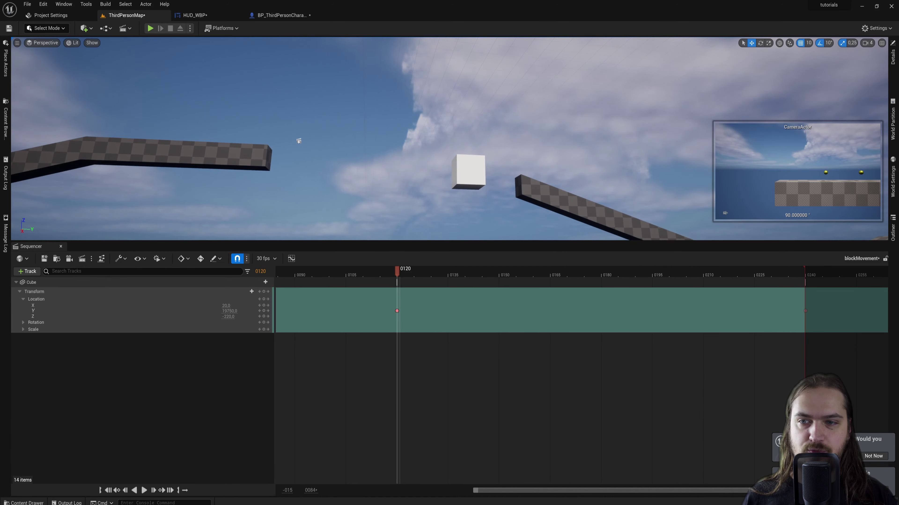
{"action": "left_click", "coordinate": [463, 169]}
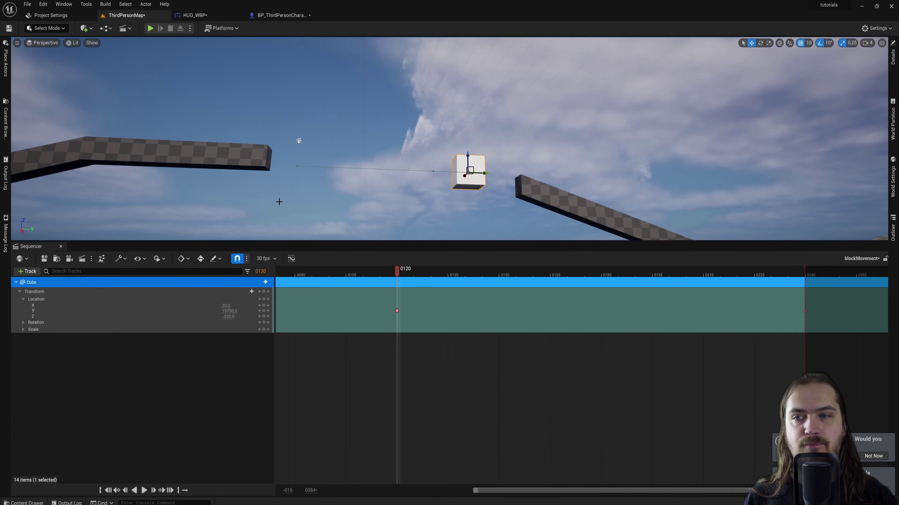
{"action": "right_click_drag", "start_coordinate": [424, 138], "coordinate": [423, 160]}
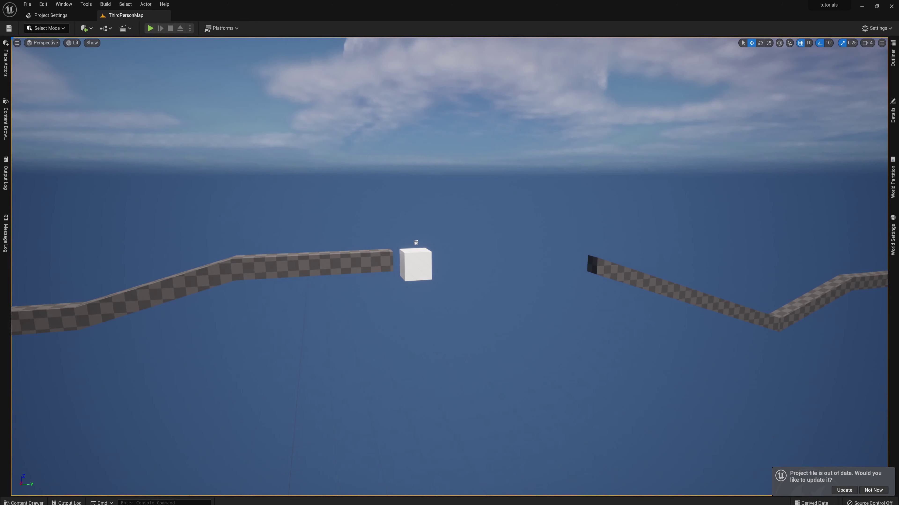
{"action": "right_click_drag", "start_coordinate": [449, 266], "coordinate": [312, 263]}
{"action": "key", "text": "a"}
{"action": "key", "text": "w"}
{"action": "key", "text": "a"}
{"action": "right_click_drag", "start_coordinate": [372, 316], "coordinate": [372, 316]}
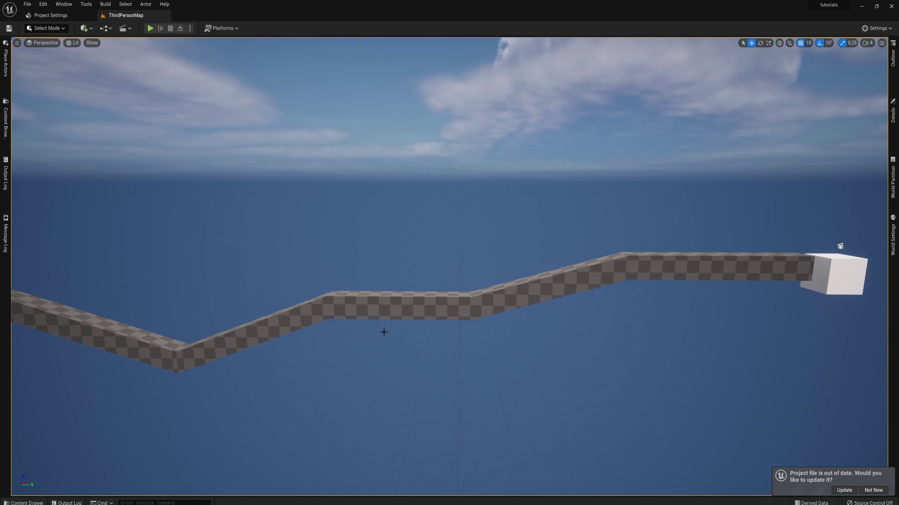
Create a Character blueprint named Enemy_BP in the BPS folder and lower its character mesh into the capsule.
{"action": "key", "text": "ctrl+space"}
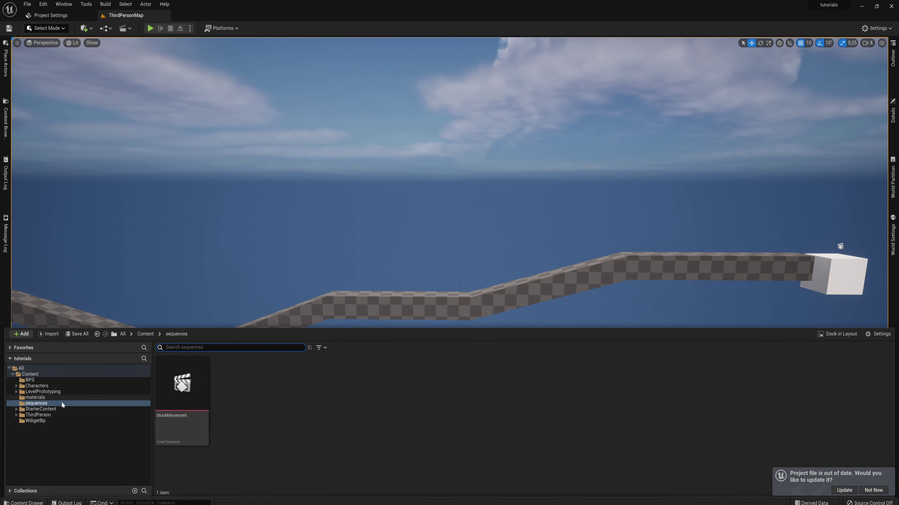
{"action": "left_click", "coordinate": [42, 380]}
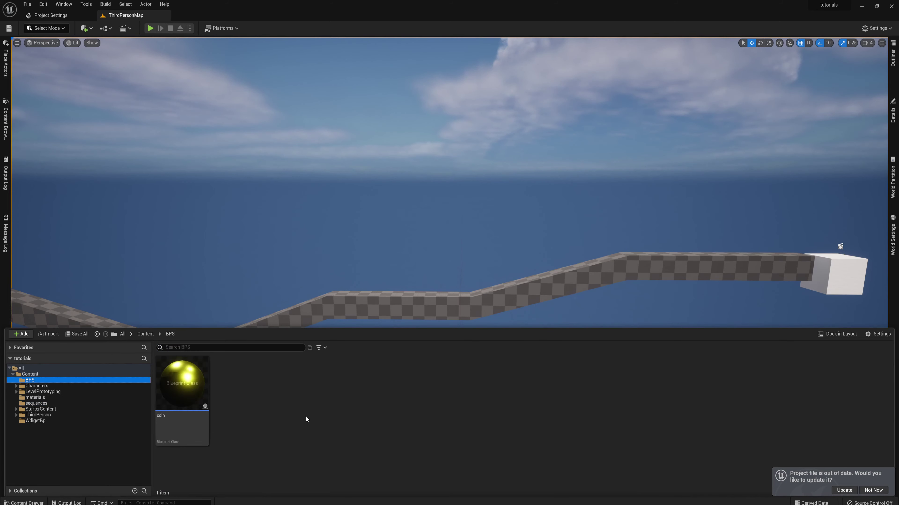
{"action": "right_click", "coordinate": [282, 408]}
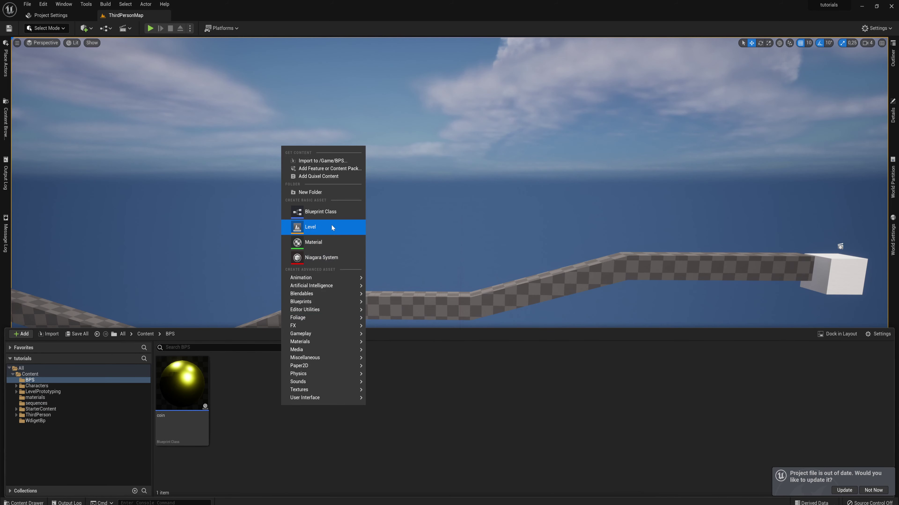
{"action": "left_click", "coordinate": [333, 217]}
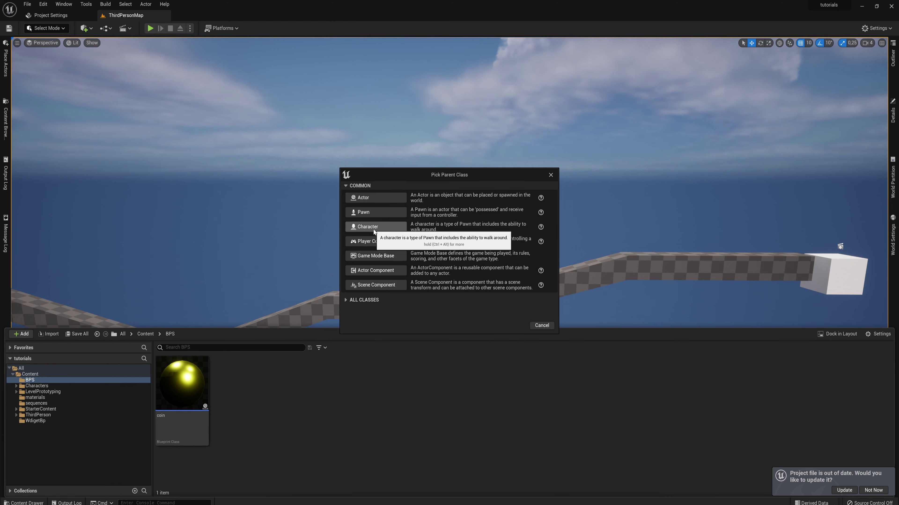
{"action": "left_click", "coordinate": [374, 228]}
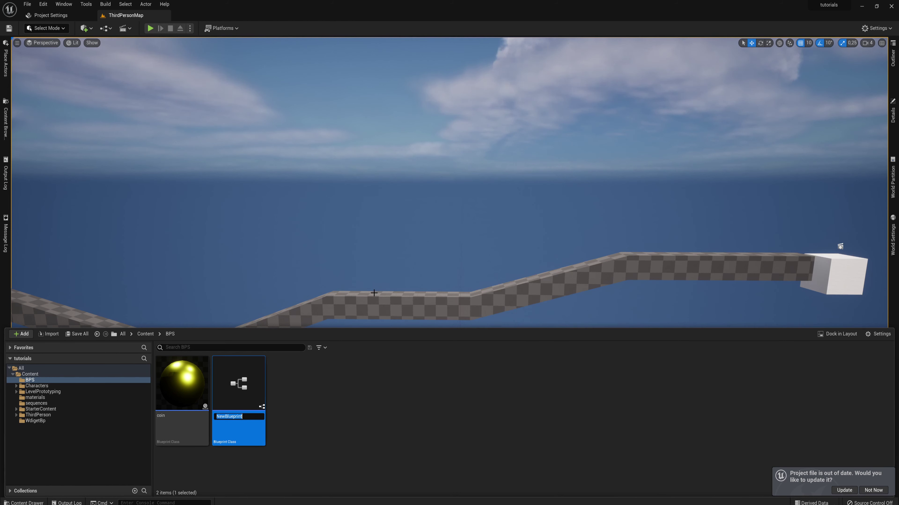
{"action": "type", "text": "Enemy_B"}
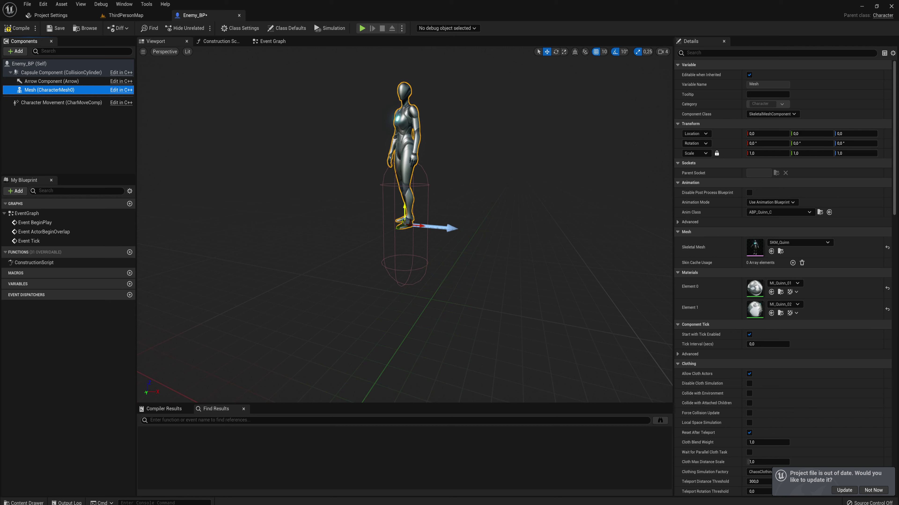
{"action": "left_click_drag", "start_coordinate": [404, 211], "coordinate": [407, 291]}
Add a variable named "Walking points" to Enemy_BP from its Event Graph.
{"action": "left_click", "coordinate": [277, 45]}
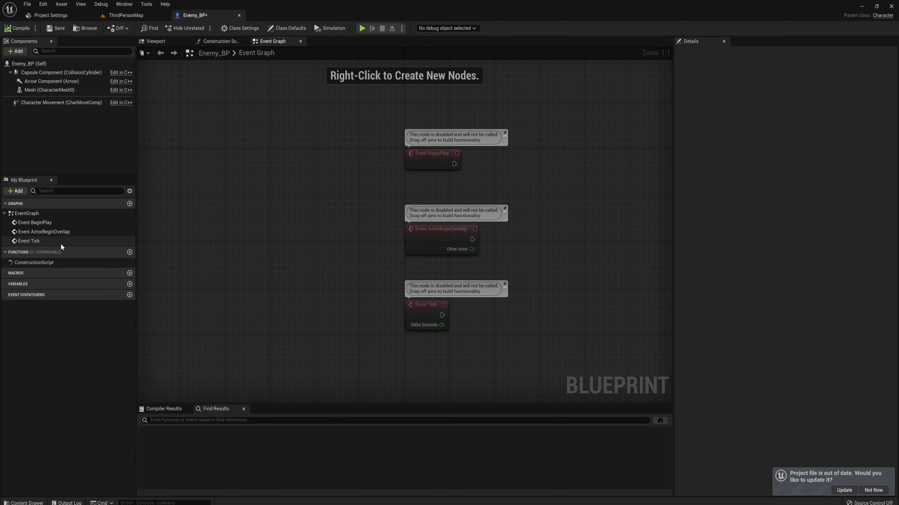
{"action": "left_click", "coordinate": [130, 284]}
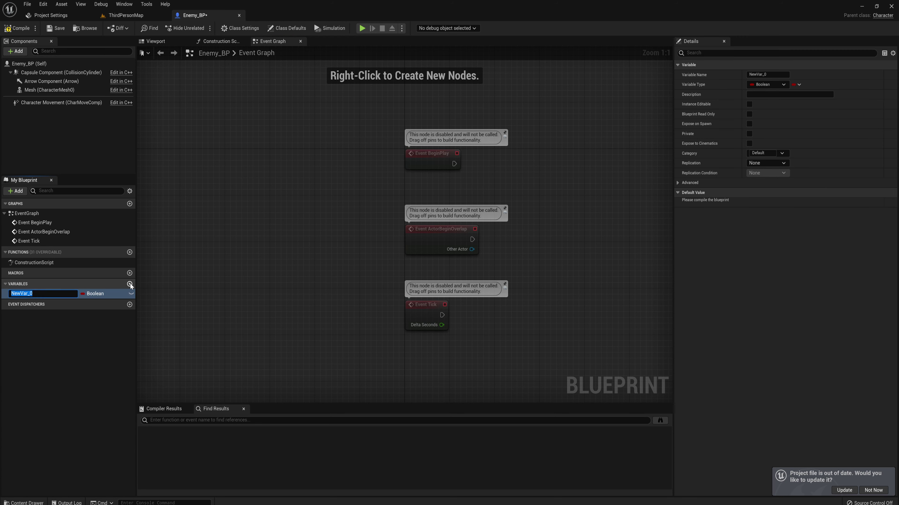
{"action": "type", "text": "Walking points"}
{"action": "key", "text": "Return"}
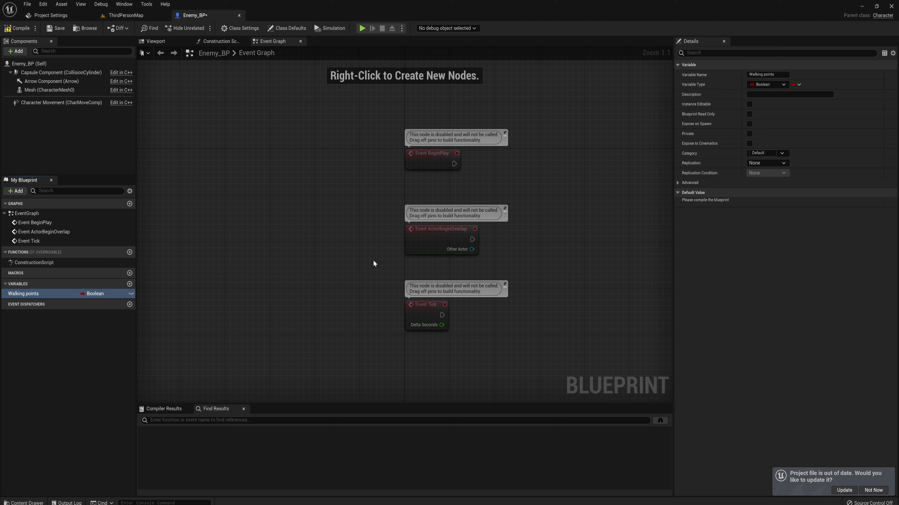
Set the Walking points variable's type to an array of Actor object references and compile the blueprint.
{"action": "left_click", "coordinate": [781, 85]}
{"action": "type", "text": "actor"}
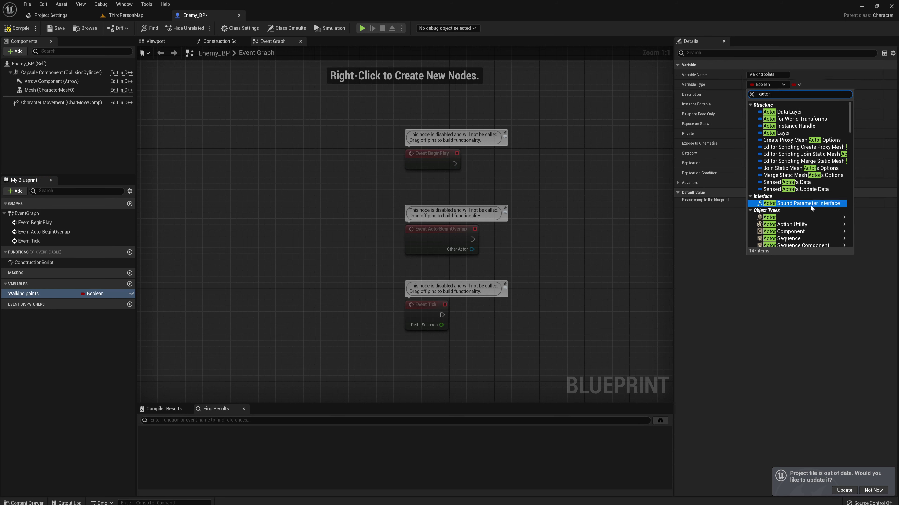
{"action": "mouse_move", "coordinate": [797, 219]}
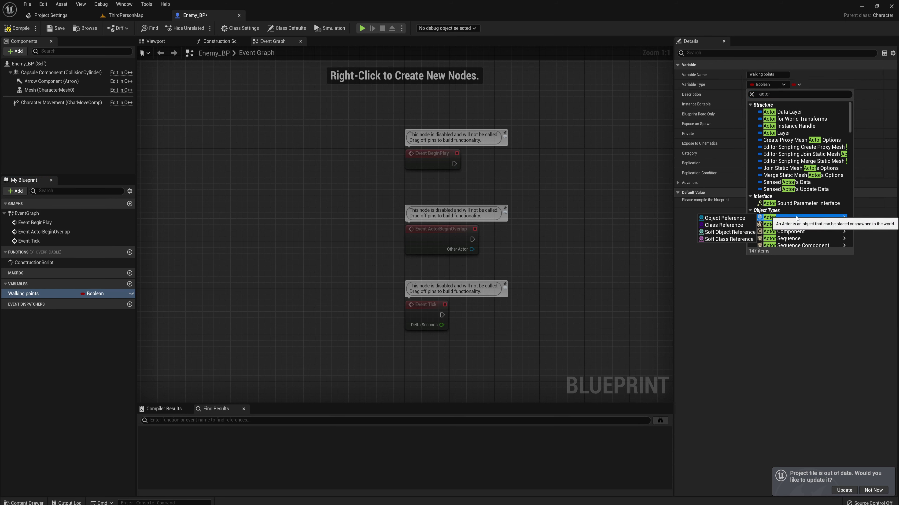
{"action": "left_click", "coordinate": [741, 218]}
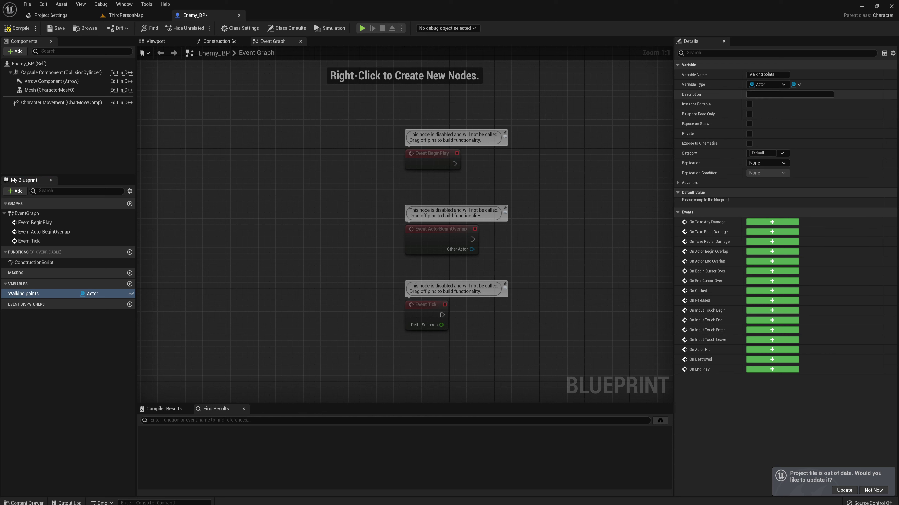
{"action": "left_click", "coordinate": [798, 85]}
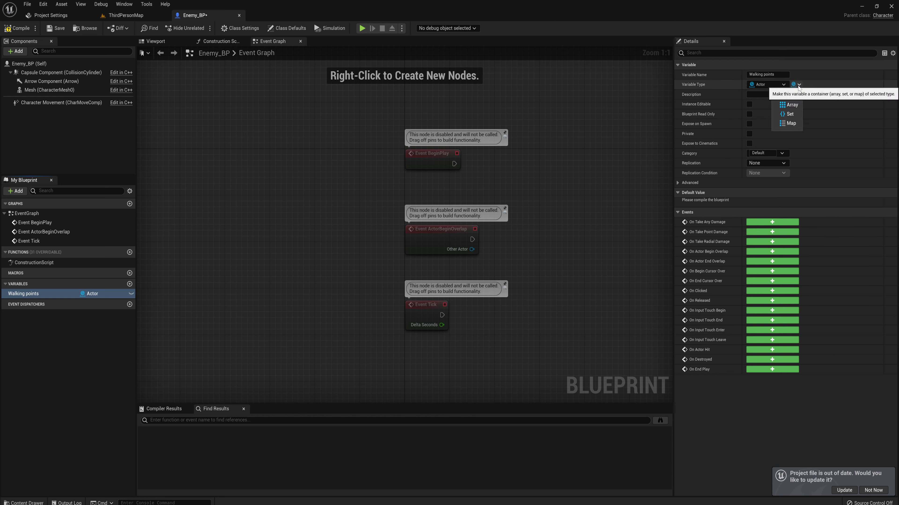
{"action": "left_click", "coordinate": [795, 107]}
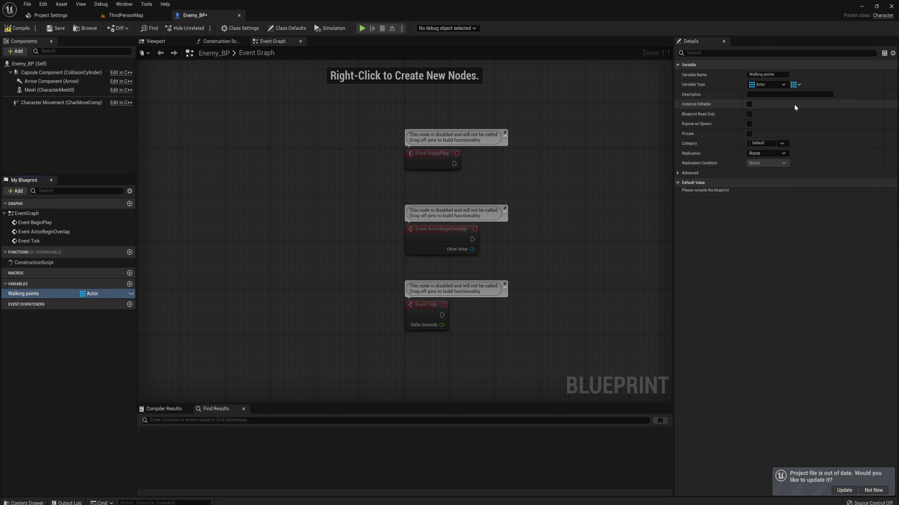
{"action": "key", "text": "F7"}
Add three elements to the default value of the Walking points array.
{"action": "right_click_drag", "start_coordinate": [602, 213], "coordinate": [521, 223]}
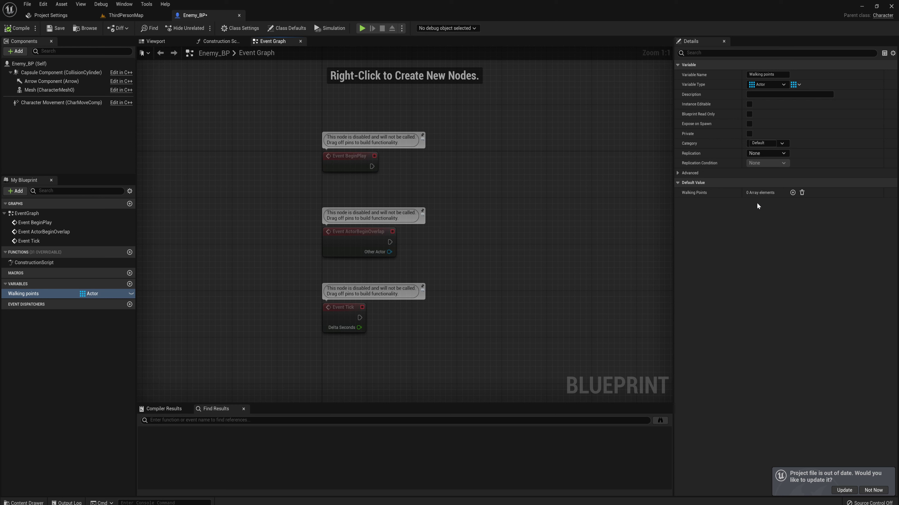
{"action": "left_click", "coordinate": [793, 192]}
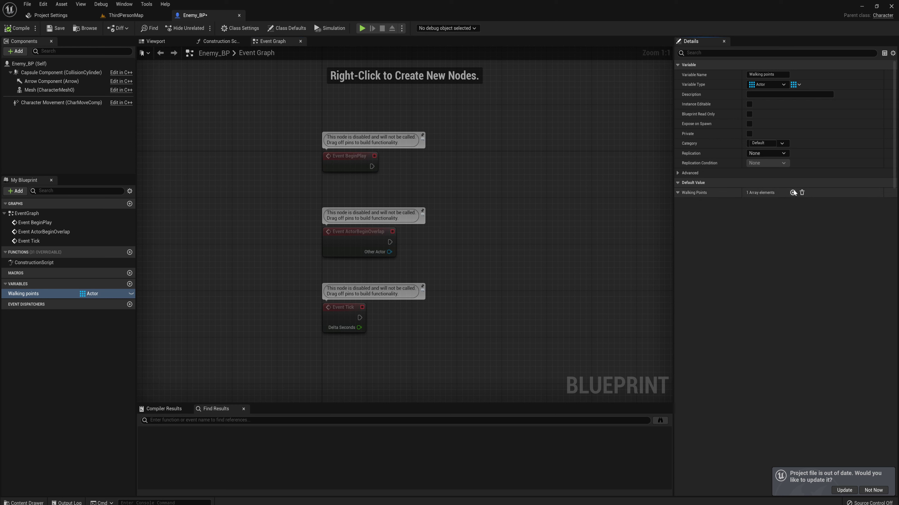
{"action": "left_click", "coordinate": [792, 192]}
{"action": "left_click", "coordinate": [792, 193]}
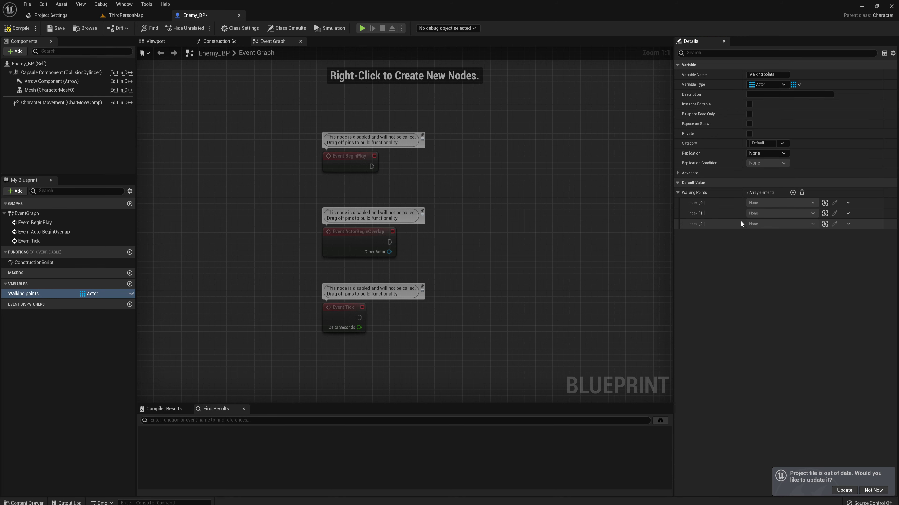
Add a variable named "current target" as a single Actor object reference.
{"action": "left_click", "coordinate": [130, 266]}
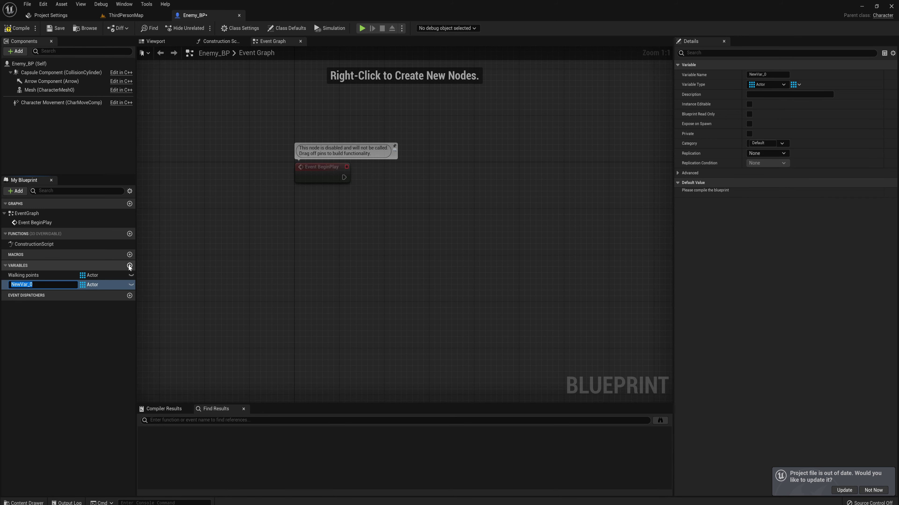
{"action": "type", "text": "current target"}
{"action": "key", "text": "Return"}
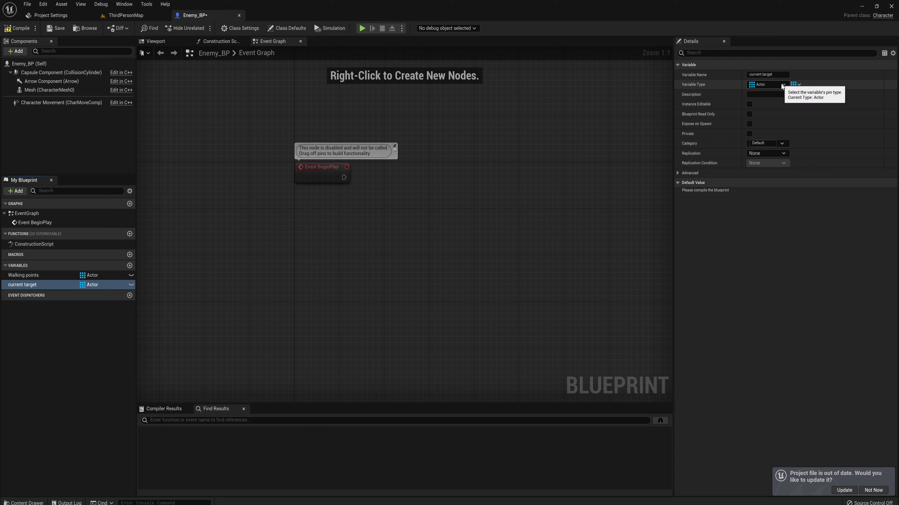
{"action": "left_click", "coordinate": [795, 85]}
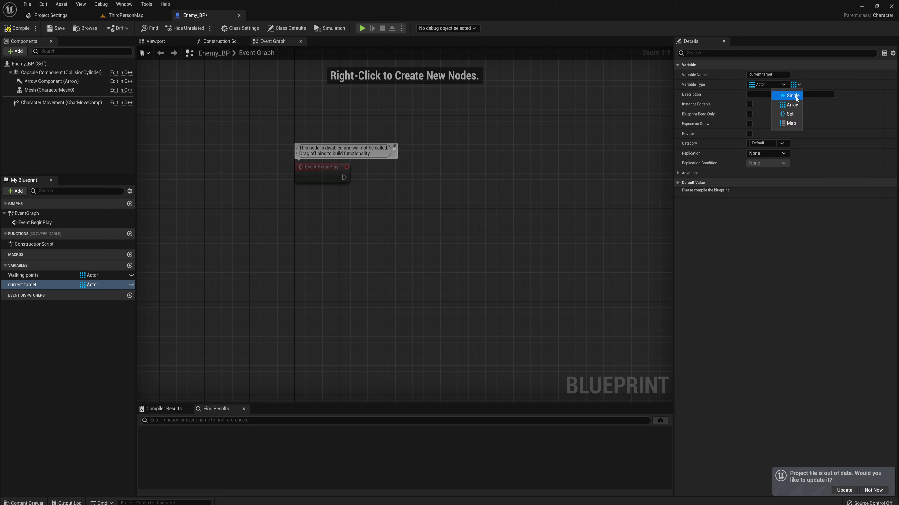
{"action": "left_click", "coordinate": [792, 96]}
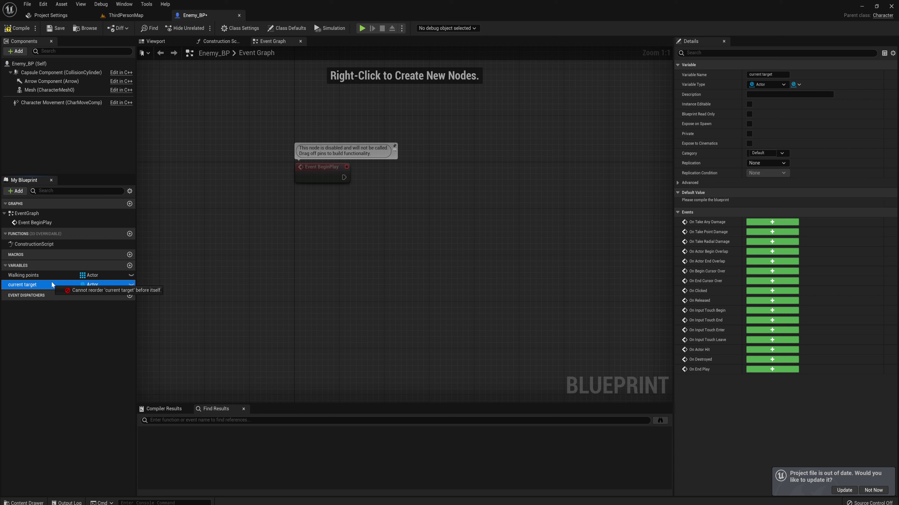
Make Event BeginPlay set current target to element 0 of the Walking points array using a Get node.
{"action": "left_click_drag", "start_coordinate": [51, 283], "coordinate": [417, 176]}
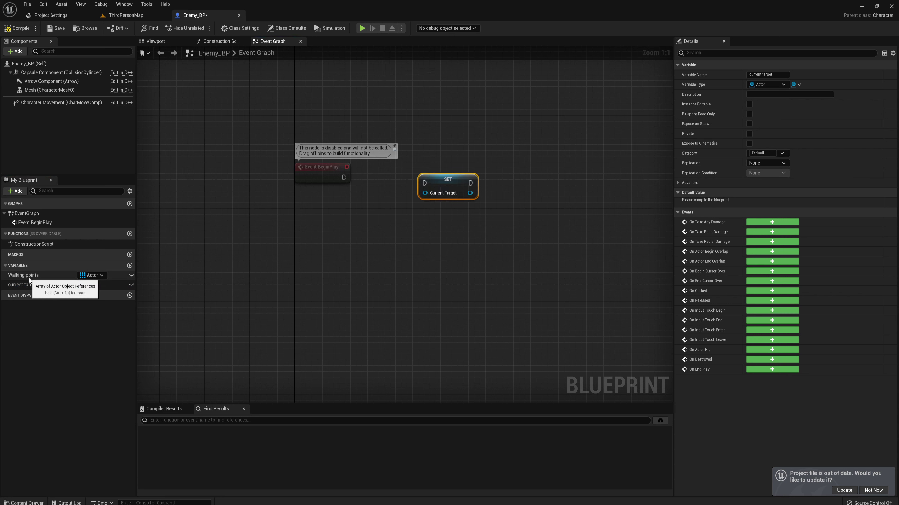
{"action": "left_click_drag", "start_coordinate": [33, 275], "coordinate": [449, 126]}
{"action": "type", "text": "get"}
{"action": "key", "text": "Return"}
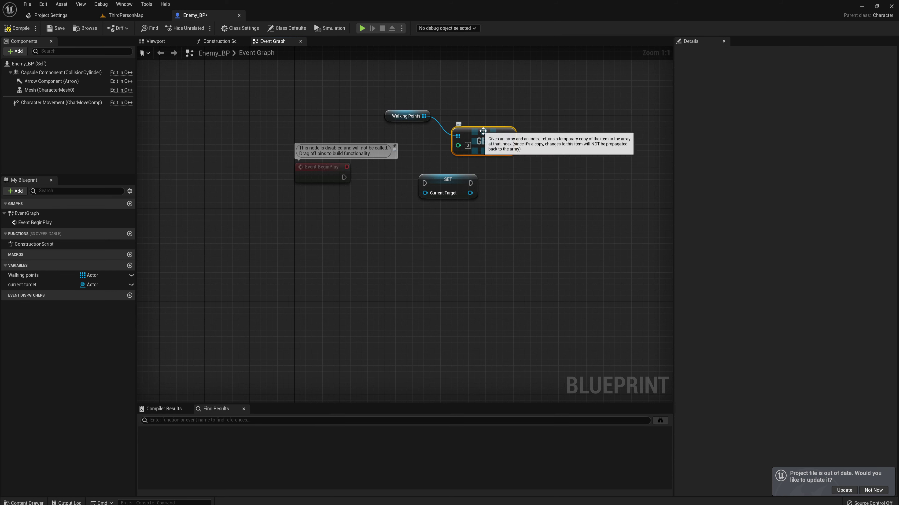
{"action": "left_click_drag", "start_coordinate": [508, 141], "coordinate": [336, 174]}
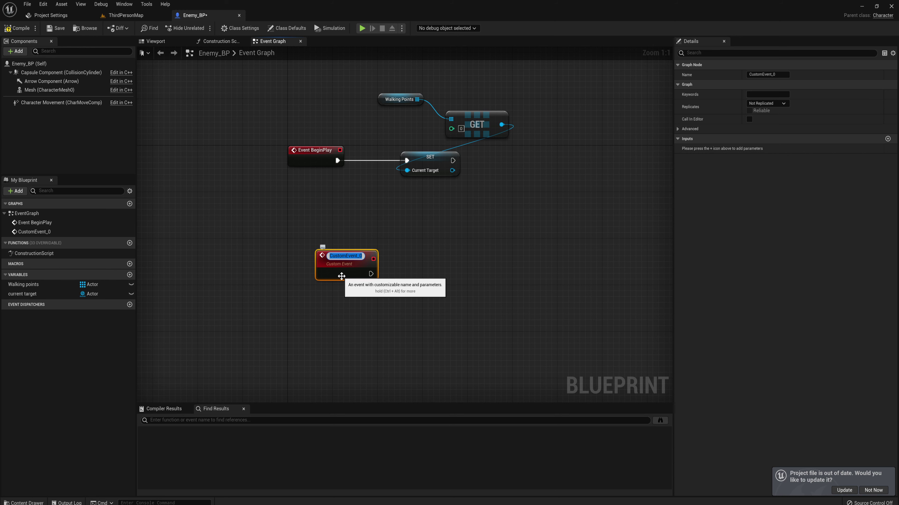
Create a custom event named "walkTo" below the Event BeginPlay chain.
{"action": "type", "text": "walkTo"}
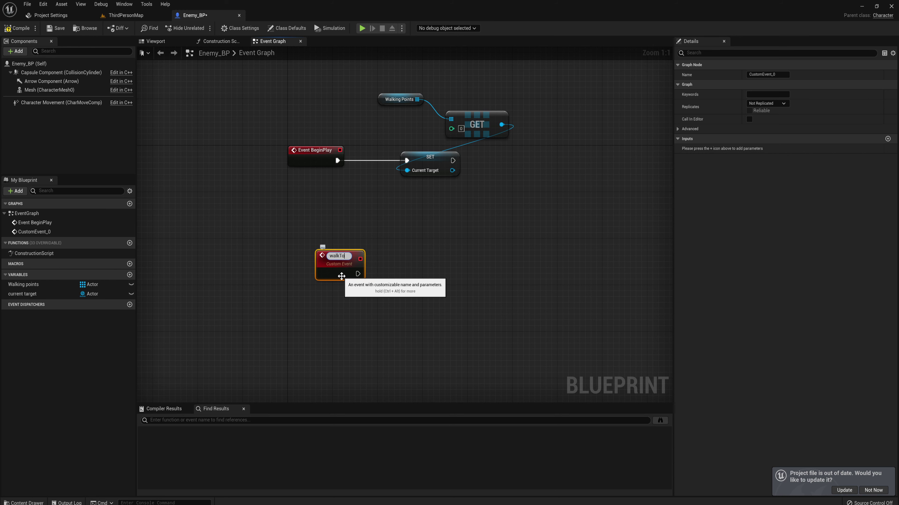
{"action": "key", "text": "Return"}
{"action": "left_click_drag", "start_coordinate": [340, 276], "coordinate": [320, 272]}
Add a Move To Location or Actor node executed by the walkTo event.
{"action": "left_click_drag", "start_coordinate": [334, 265], "coordinate": [376, 266]}
{"action": "type", "text": "move"}
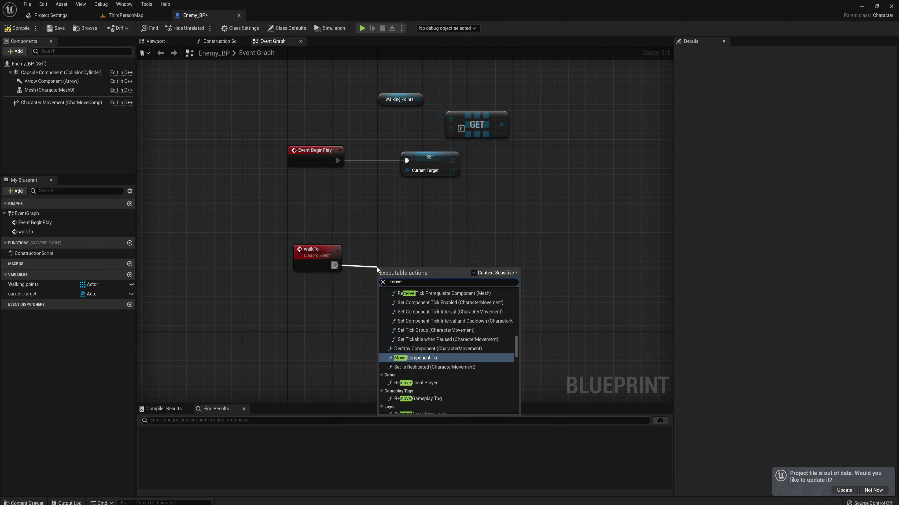
{"action": "type", "text": " to loca"}
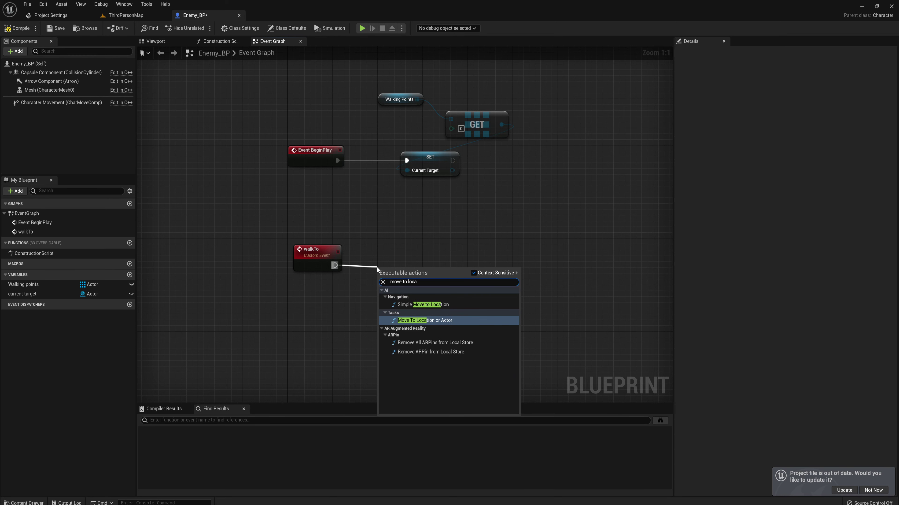
{"action": "left_click", "coordinate": [427, 320]}
{"action": "left_click_drag", "start_coordinate": [407, 267], "coordinate": [441, 250]}
Add a Get AIController node and connect its return value to the Controller input of Move To Location or Actor.
{"action": "right_click", "coordinate": [356, 234]}
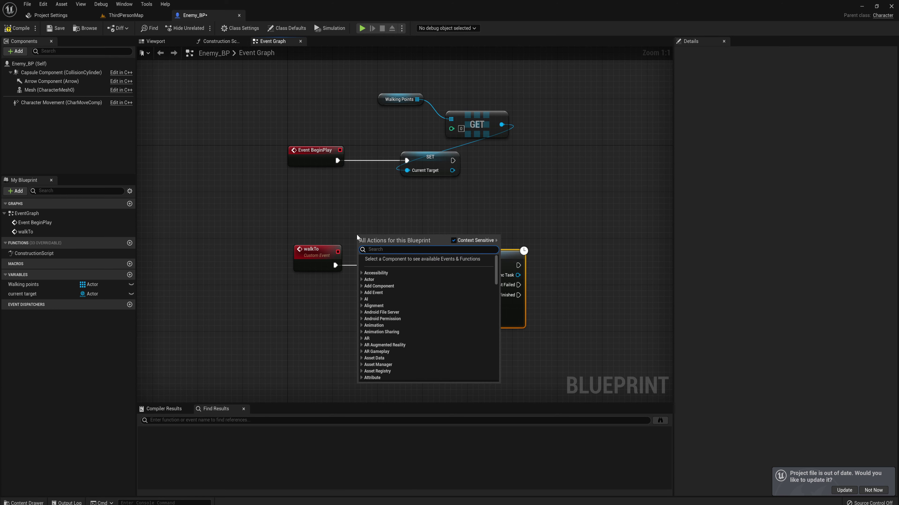
{"action": "type", "text": "get ai con"}
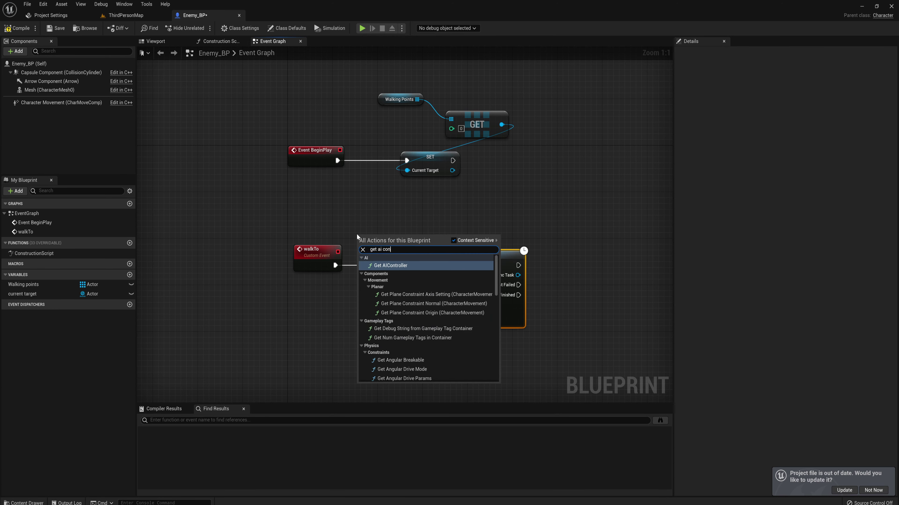
{"action": "type", "text": "troll"}
{"action": "key", "text": "Return"}
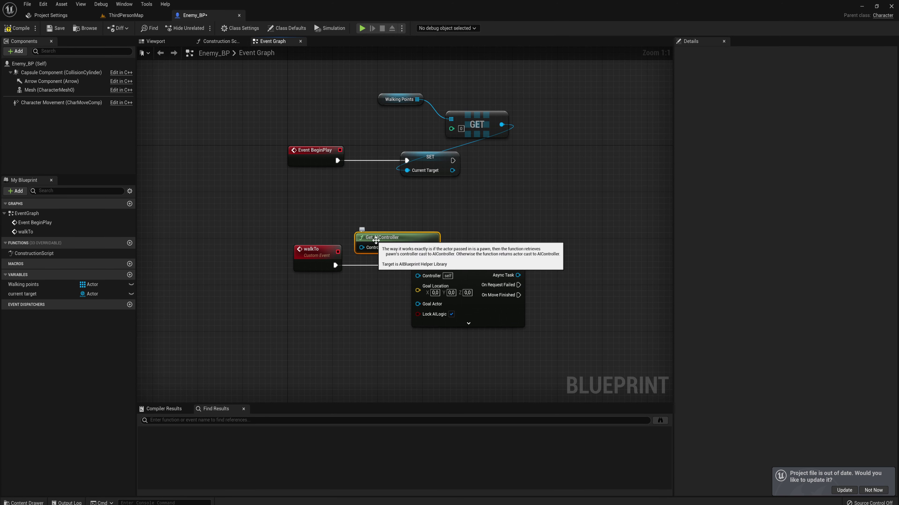
{"action": "left_click_drag", "start_coordinate": [376, 240], "coordinate": [324, 287]}
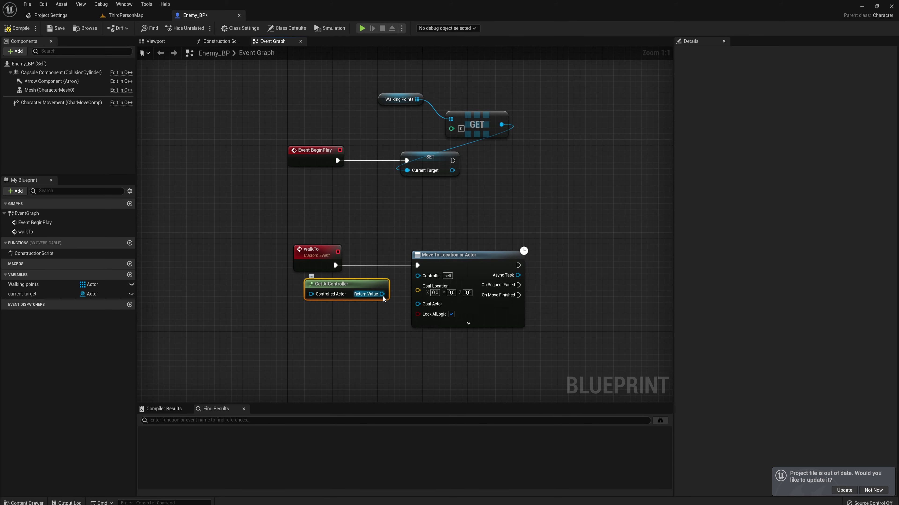
{"action": "left_click_drag", "start_coordinate": [381, 294], "coordinate": [417, 276]}
Feed a Self reference into Get AIController's Controlled Actor and current target into the move node's Goal Actor.
{"action": "right_click_drag", "start_coordinate": [285, 320], "coordinate": [387, 313]}
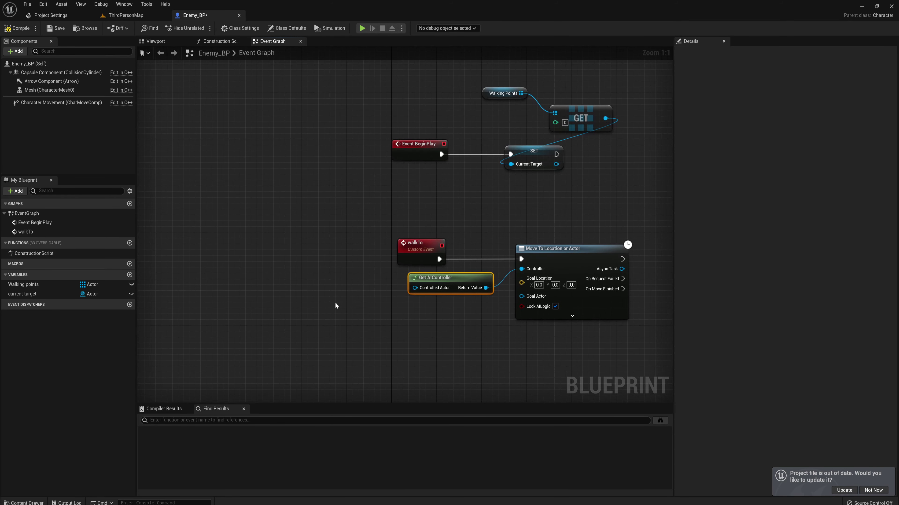
{"action": "right_click", "coordinate": [336, 305]}
{"action": "type", "text": "self"}
{"action": "key", "text": "Return"}
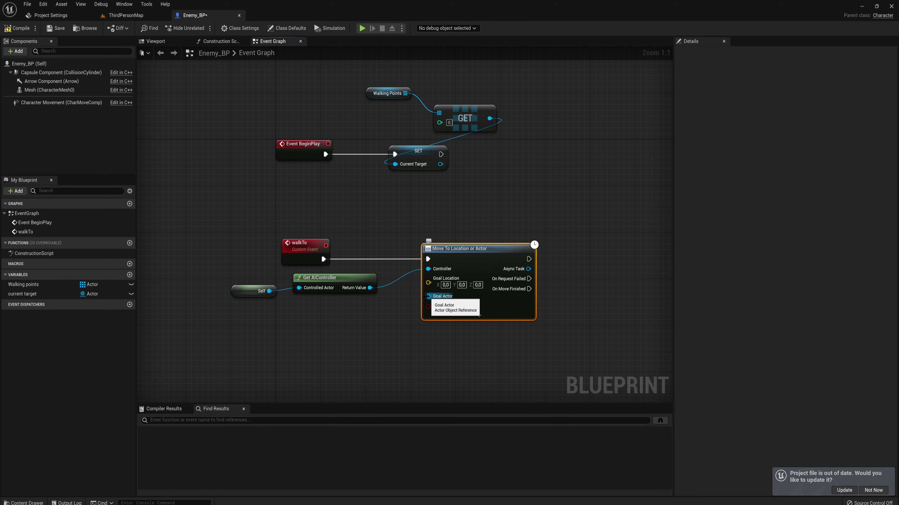
{"action": "left_click_drag", "start_coordinate": [31, 295], "coordinate": [428, 297]}
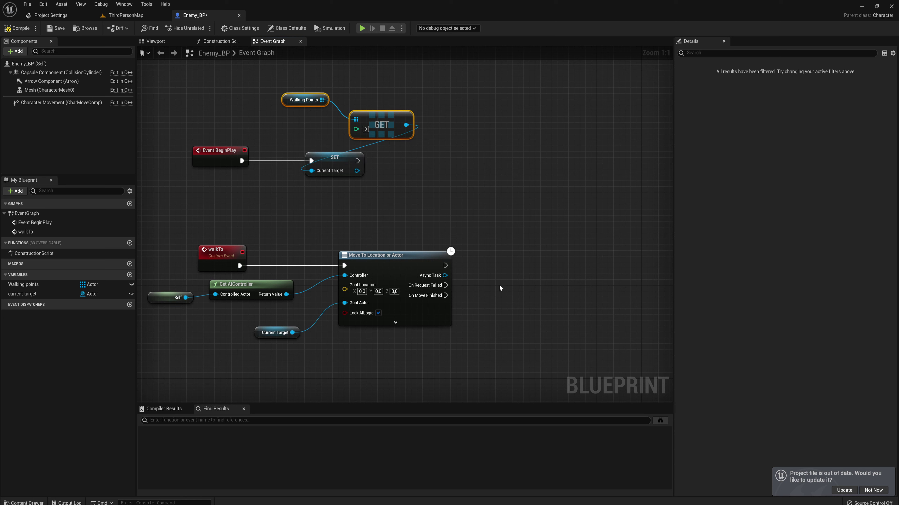
Add a variable named "index int" of type Integer.
{"action": "left_click", "coordinate": [129, 275]}
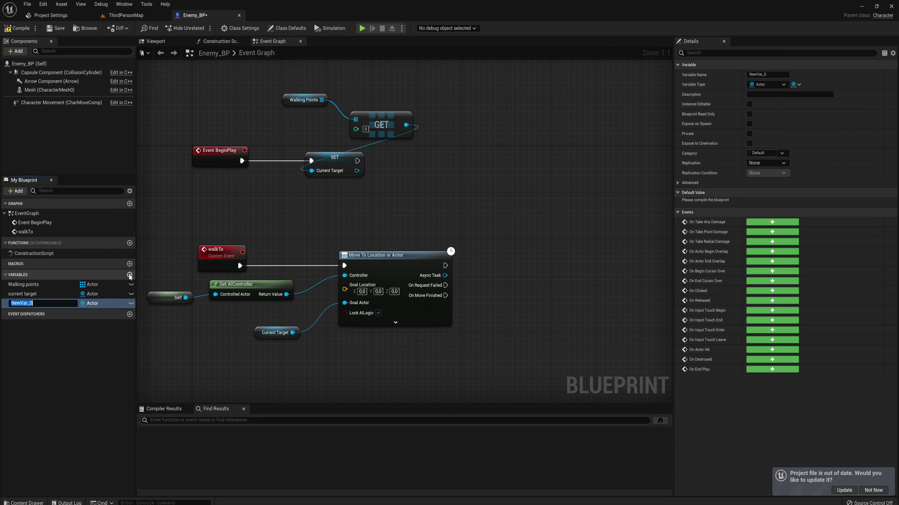
{"action": "type", "text": "index int"}
{"action": "left_click", "coordinate": [766, 84]}
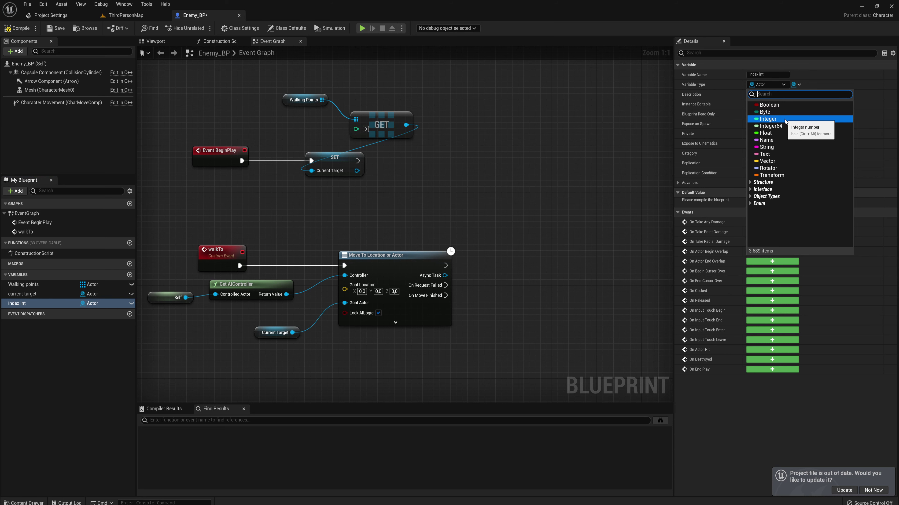
{"action": "left_click", "coordinate": [764, 118]}
Increment index int with a ++ node executed from On Move Finished, placing the variable getter below the connection.
{"action": "right_click_drag", "start_coordinate": [457, 285], "coordinate": [432, 285]}
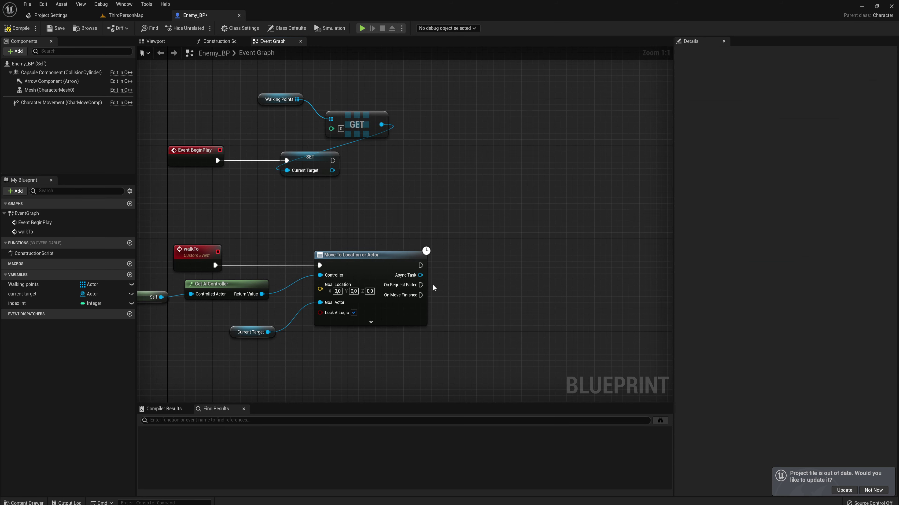
{"action": "left_click_drag", "start_coordinate": [39, 303], "coordinate": [509, 283]}
{"action": "type", "text": "++"}
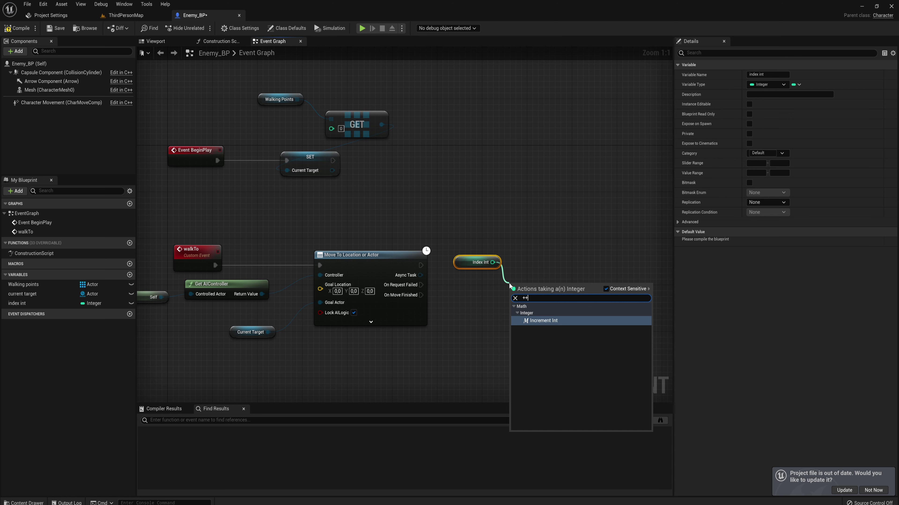
{"action": "key", "text": "Return"}
{"action": "left_click_drag", "start_coordinate": [421, 295], "coordinate": [516, 294]}
{"action": "left_click_drag", "start_coordinate": [467, 268], "coordinate": [473, 324]}
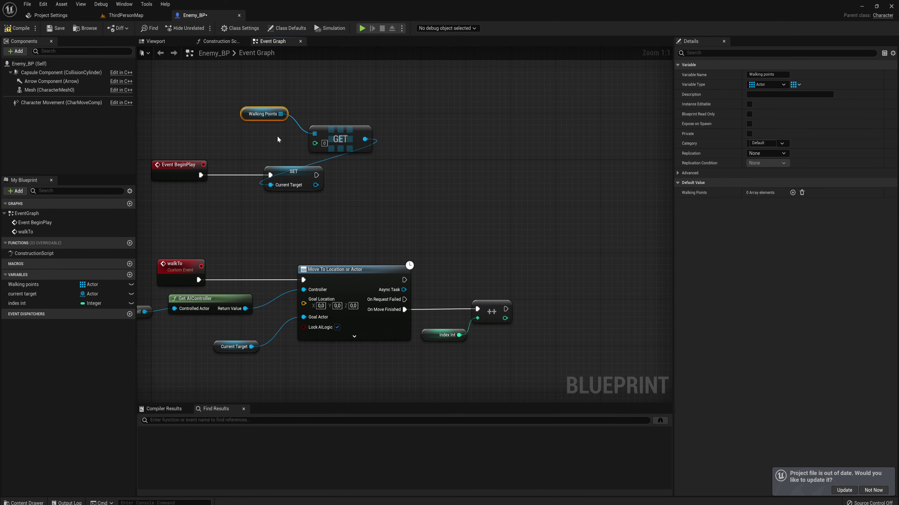
Add another Walking points getter above the increment node and connect it to a Last Index node.
{"action": "right_click_drag", "start_coordinate": [503, 243], "coordinate": [460, 240]}
{"action": "left_click", "coordinate": [465, 209]}
{"action": "key", "text": "ctrl+v"}
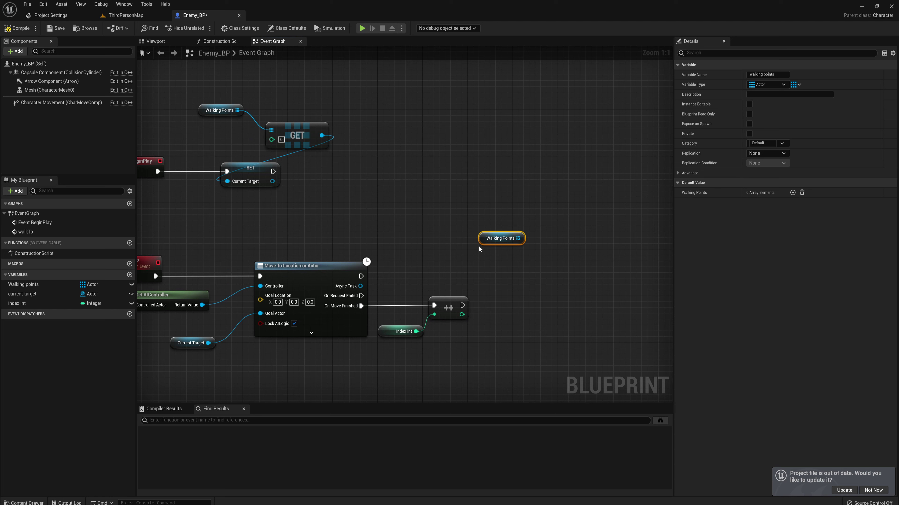
{"action": "left_click_drag", "start_coordinate": [478, 246], "coordinate": [500, 275]}
{"action": "type", "text": "last index"}
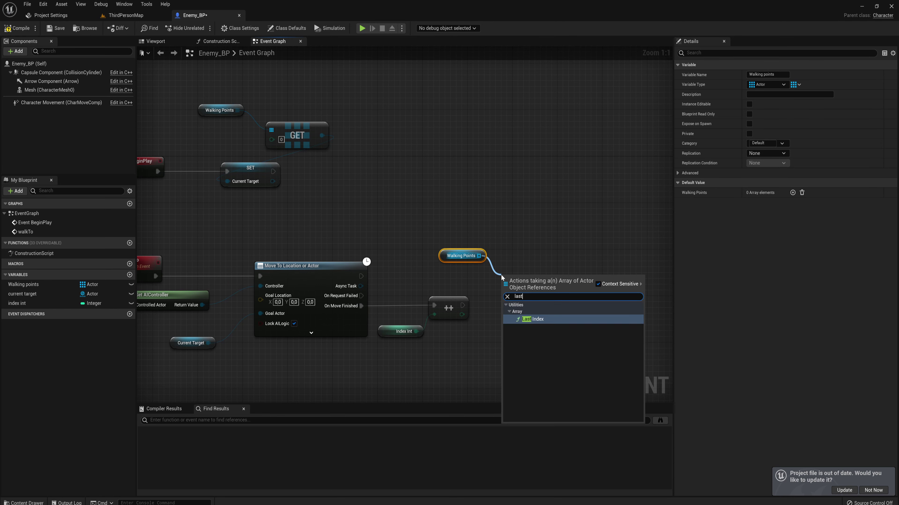
{"action": "key", "text": "Return"}
{"action": "left_click_drag", "start_coordinate": [525, 280], "coordinate": [519, 256]}
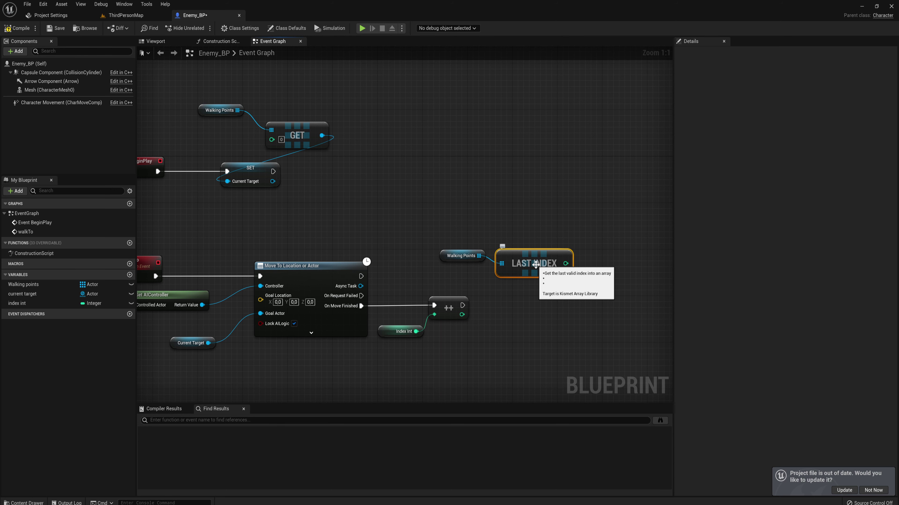
Compare the incremented index int with the Walking points Last Index using a Greater (>) node.
{"action": "left_click_drag", "start_coordinate": [401, 307], "coordinate": [463, 286]}
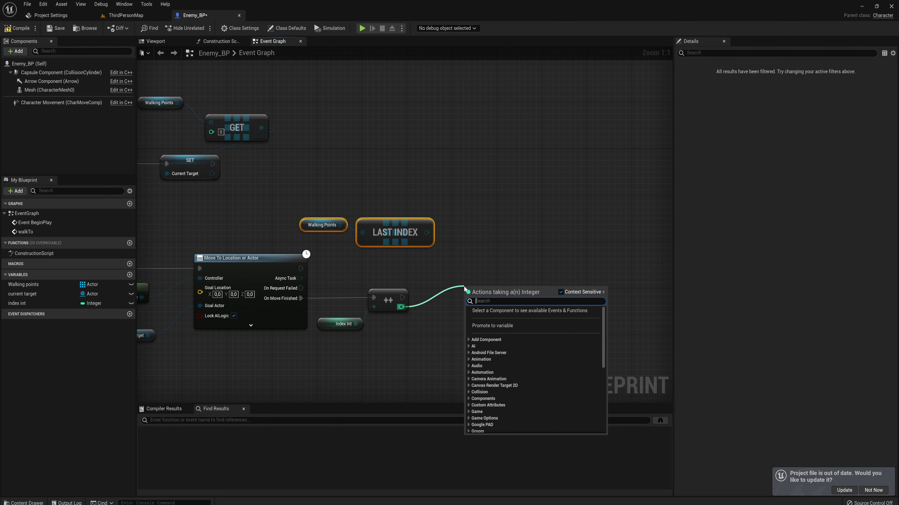
{"action": "type", "text": "."}
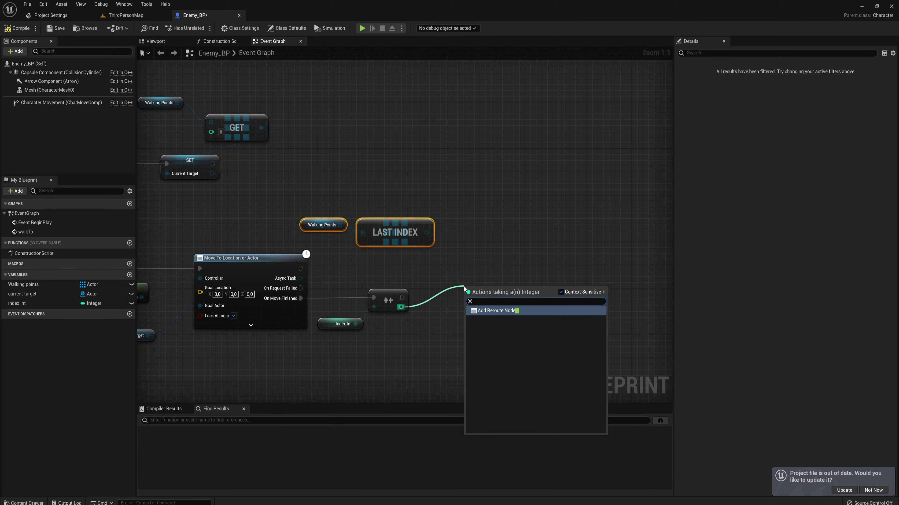
{"action": "key", "text": "BackSpace"}
{"action": "type", "text": ">"}
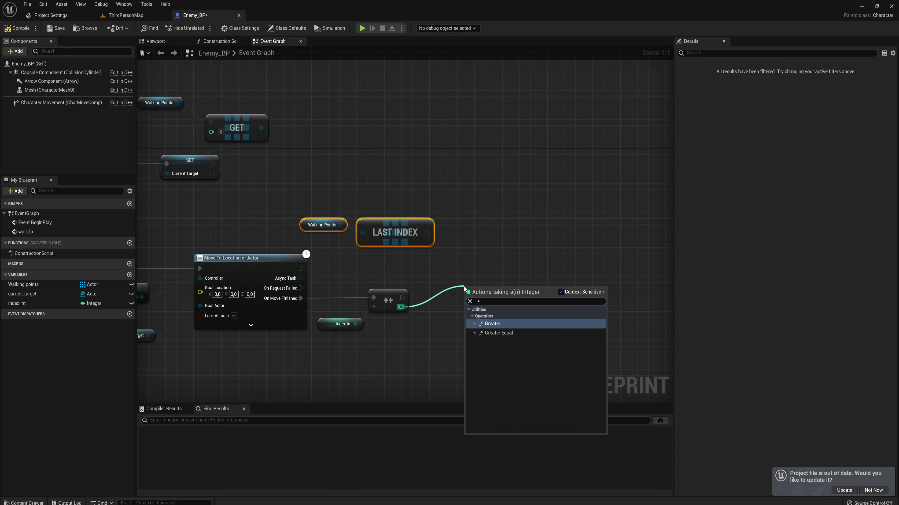
{"action": "left_click", "coordinate": [505, 325]}
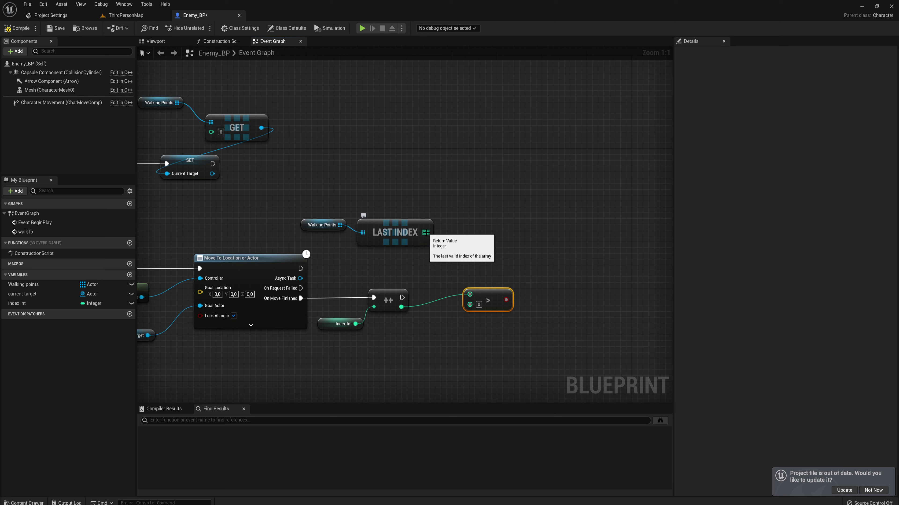
{"action": "left_click_drag", "start_coordinate": [426, 233], "coordinate": [475, 287]}
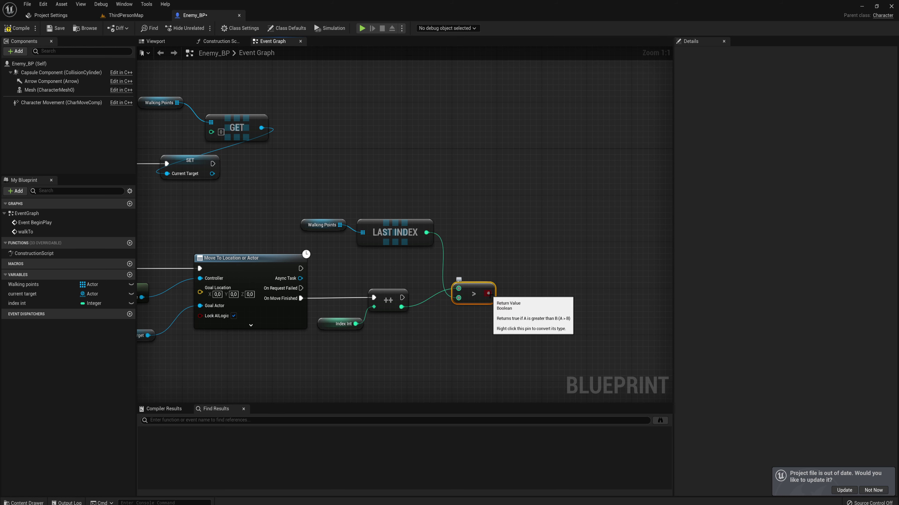
Add a Branch executed after the ++ node, with the Greater result as its Condition, and align the ++ node with it.
{"action": "left_click", "coordinate": [529, 274]}
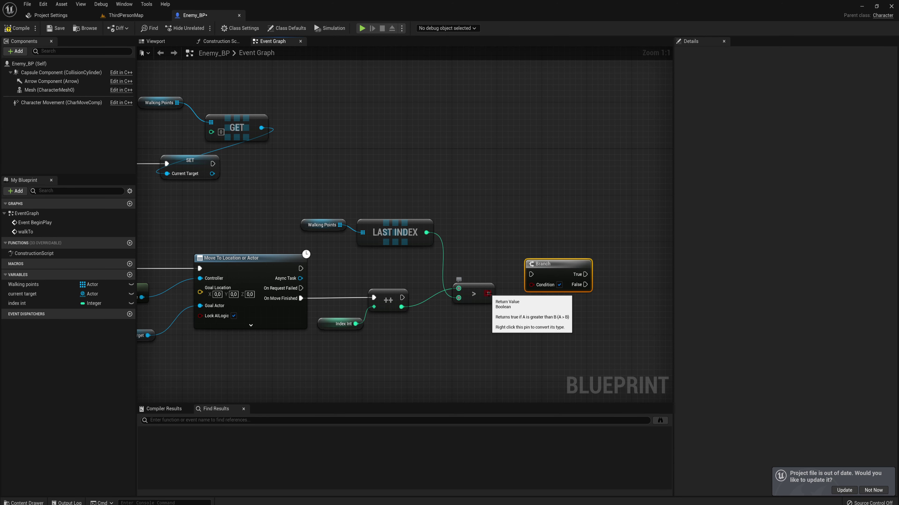
{"action": "left_click_drag", "start_coordinate": [488, 293], "coordinate": [531, 284]}
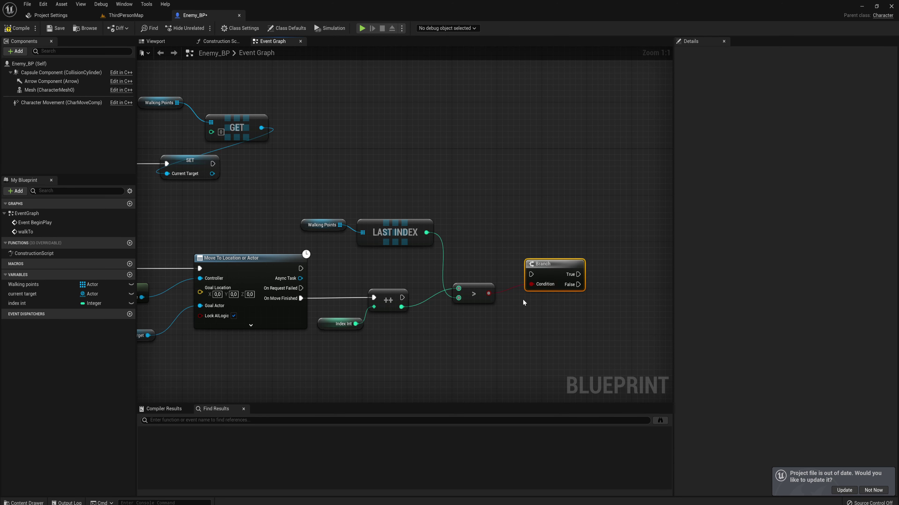
{"action": "right_click_drag", "start_coordinate": [589, 284], "coordinate": [516, 294]}
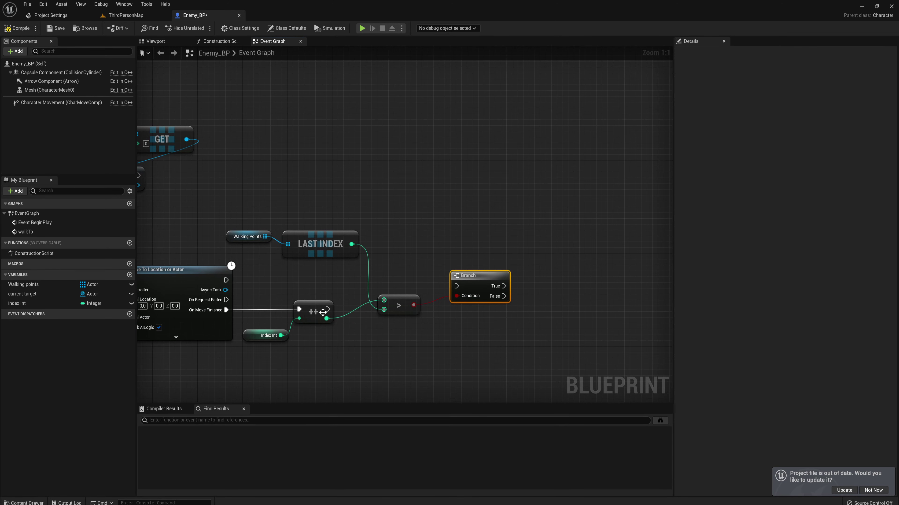
{"action": "left_click_drag", "start_coordinate": [327, 309], "coordinate": [457, 286]}
{"action": "left_click_drag", "start_coordinate": [314, 303], "coordinate": [314, 284]}
{"action": "right_click_drag", "start_coordinate": [363, 313], "coordinate": [378, 299]}
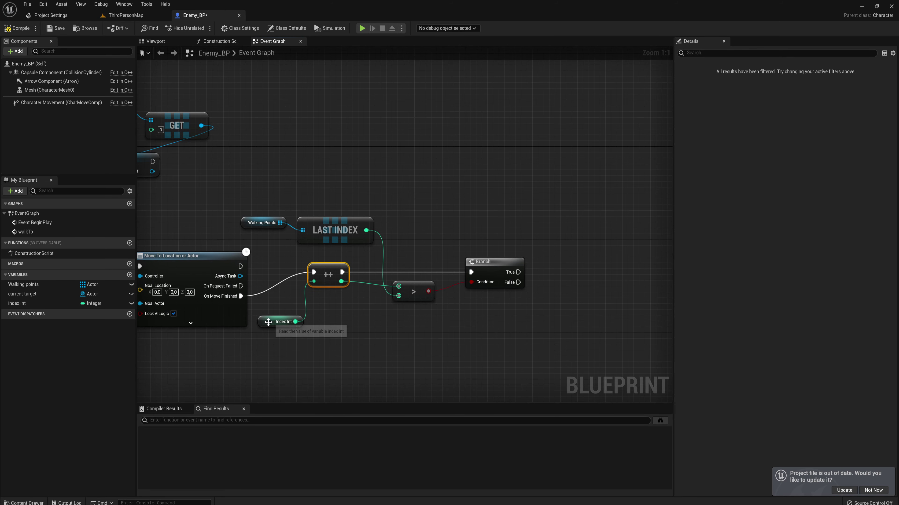
Add a Set index int node with value 0, executed from the Branch's True output.
{"action": "left_click", "coordinate": [280, 322]}
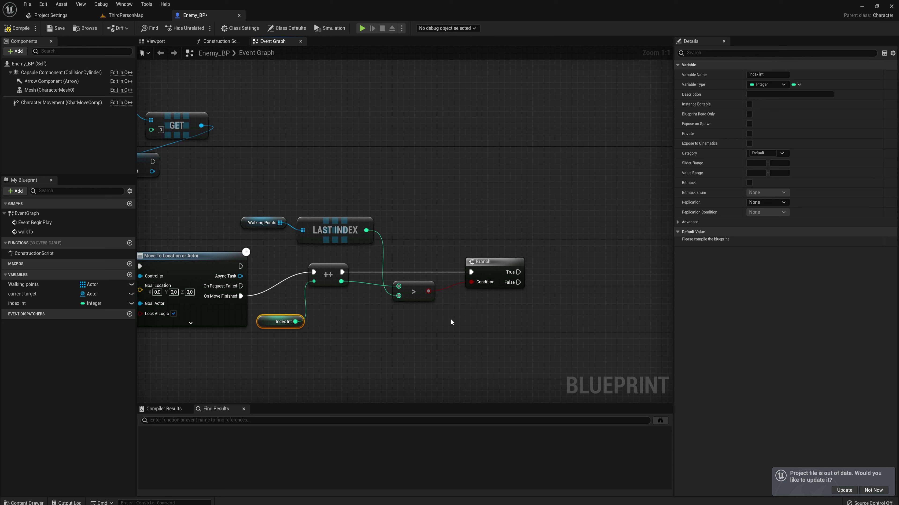
{"action": "left_click_drag", "start_coordinate": [48, 303], "coordinate": [567, 245]}
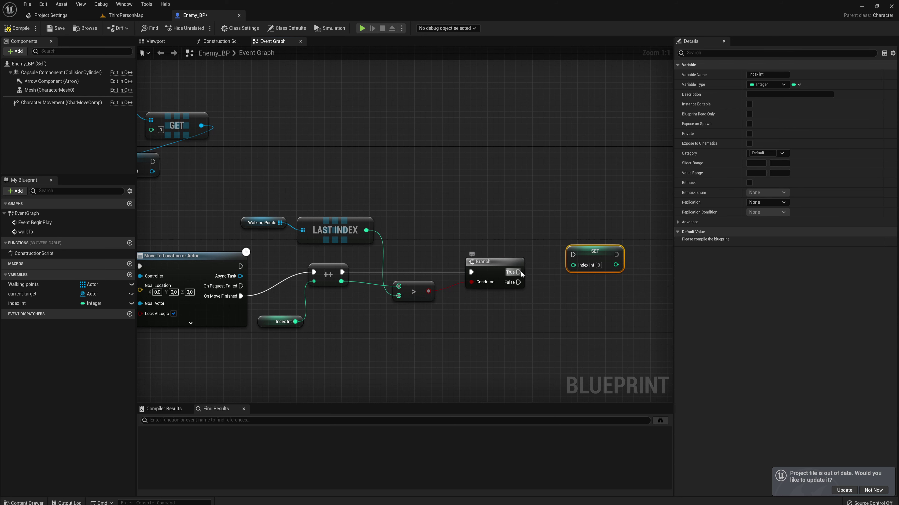
{"action": "left_click_drag", "start_coordinate": [519, 272], "coordinate": [575, 255]}
{"action": "right_click_drag", "start_coordinate": [579, 307], "coordinate": [503, 301]}
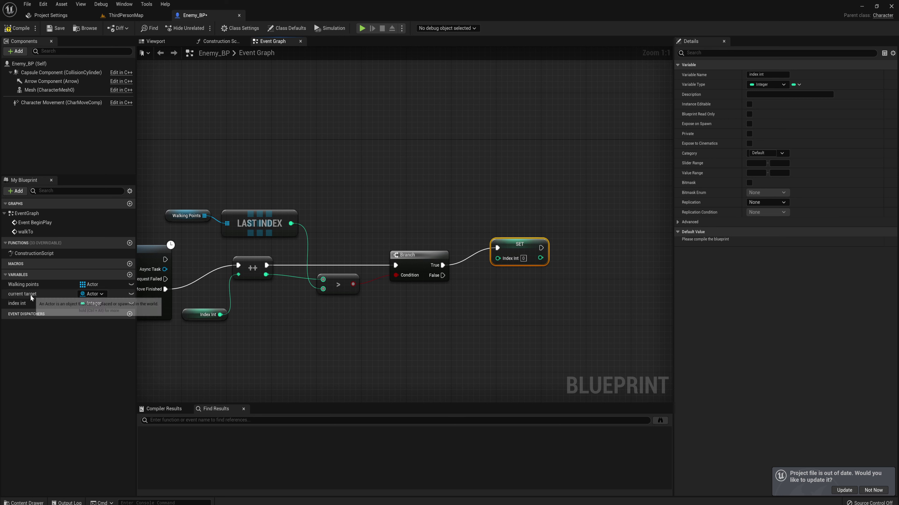
Place a Set current target node beyond the index int setter.
{"action": "left_click_drag", "start_coordinate": [31, 294], "coordinate": [599, 249]}
{"action": "right_click_drag", "start_coordinate": [612, 289], "coordinate": [513, 299]}
{"action": "left_click_drag", "start_coordinate": [525, 267], "coordinate": [553, 261]}
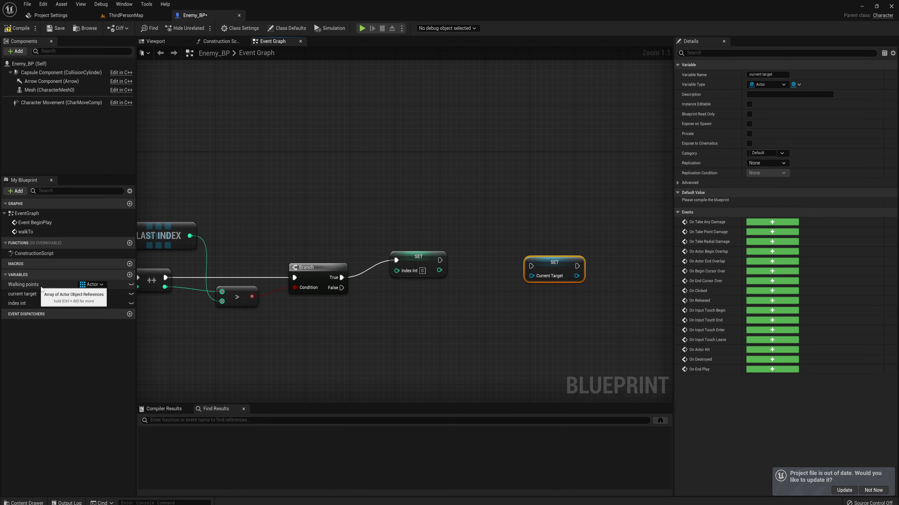
Duplicate the Walking points getter near the new current target setter and connect it to a Get (a copy) node.
{"action": "right_click_drag", "start_coordinate": [304, 249], "coordinate": [428, 261]}
{"action": "left_click_drag", "start_coordinate": [153, 201], "coordinate": [234, 240]}
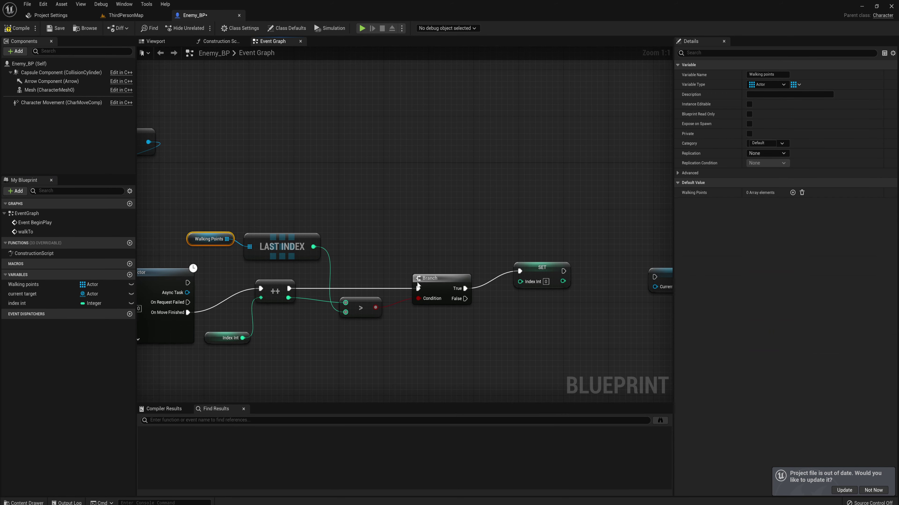
{"action": "right_click_drag", "start_coordinate": [479, 283], "coordinate": [372, 291]}
{"action": "key", "text": "ctrl+v"}
{"action": "left_click_drag", "start_coordinate": [481, 234], "coordinate": [506, 244]}
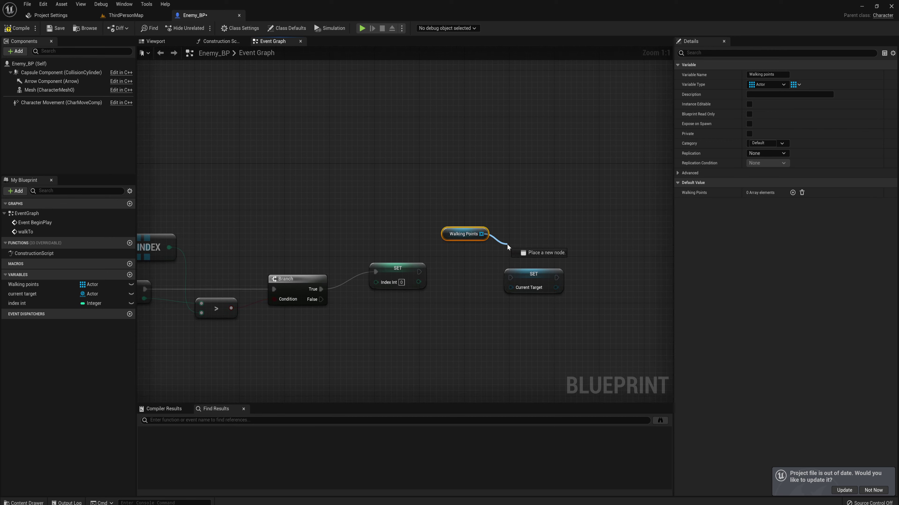
{"action": "type", "text": "get"}
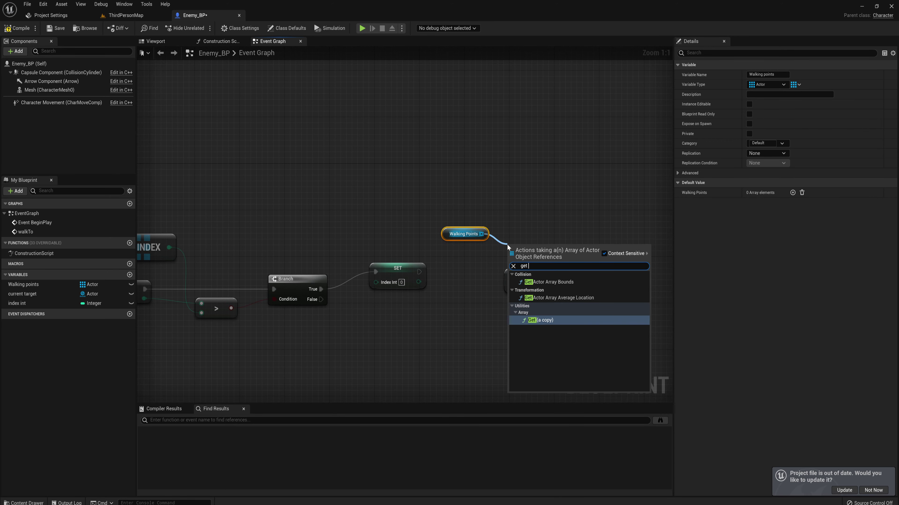
{"action": "key", "text": "Return"}
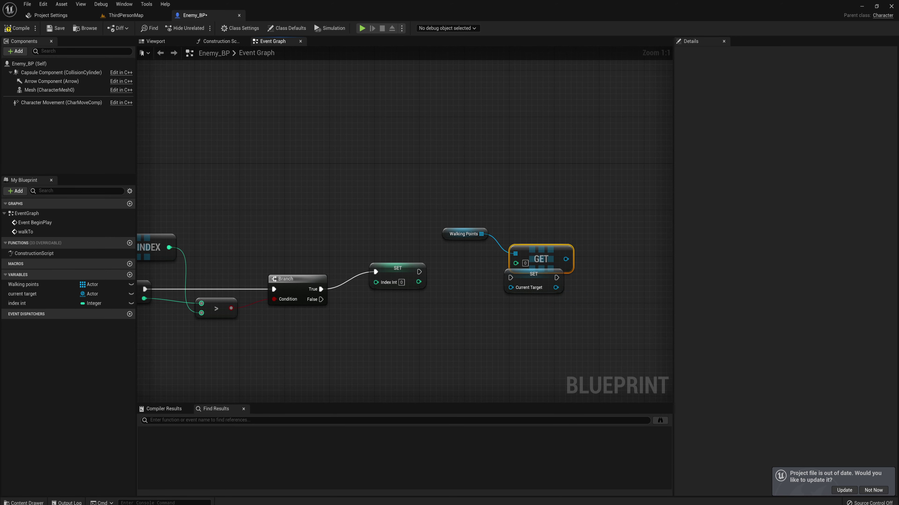
Index the new Get with index int, feed its element into Set current target, and execute that setter from Set index int and the Branch's False output.
{"action": "left_click_drag", "start_coordinate": [17, 304], "coordinate": [443, 248]}
{"action": "left_click", "coordinate": [464, 253]}
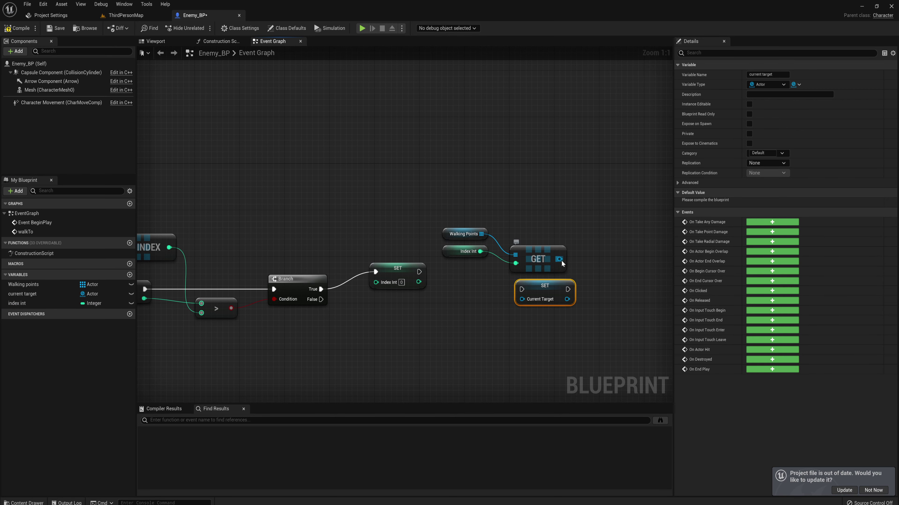
{"action": "left_click_drag", "start_coordinate": [559, 259], "coordinate": [321, 300]}
{"action": "left_click_drag", "start_coordinate": [419, 272], "coordinate": [519, 294]}
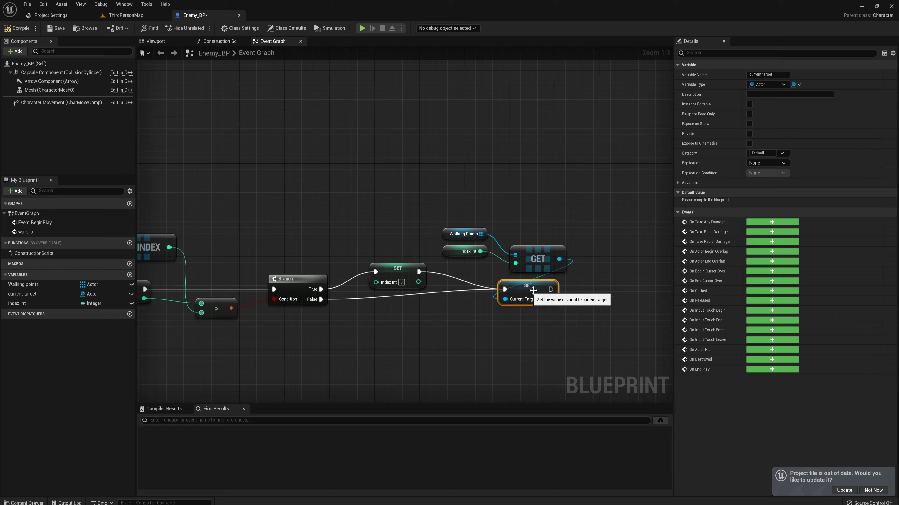
Review the patrol logic from walkTo and the move node through the index check to the current target setter.
{"action": "right_click_drag", "start_coordinate": [265, 263], "coordinate": [677, 222]}
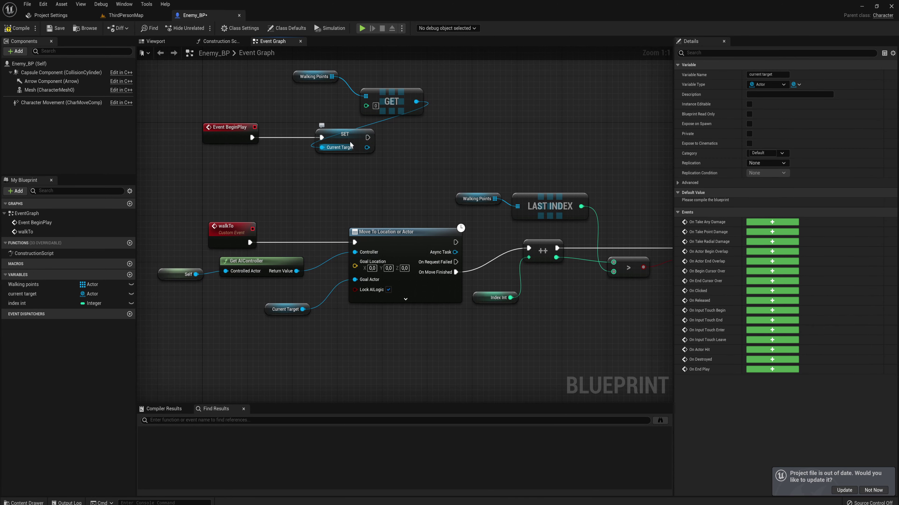
{"action": "right_click_drag", "start_coordinate": [433, 260], "coordinate": [358, 242]}
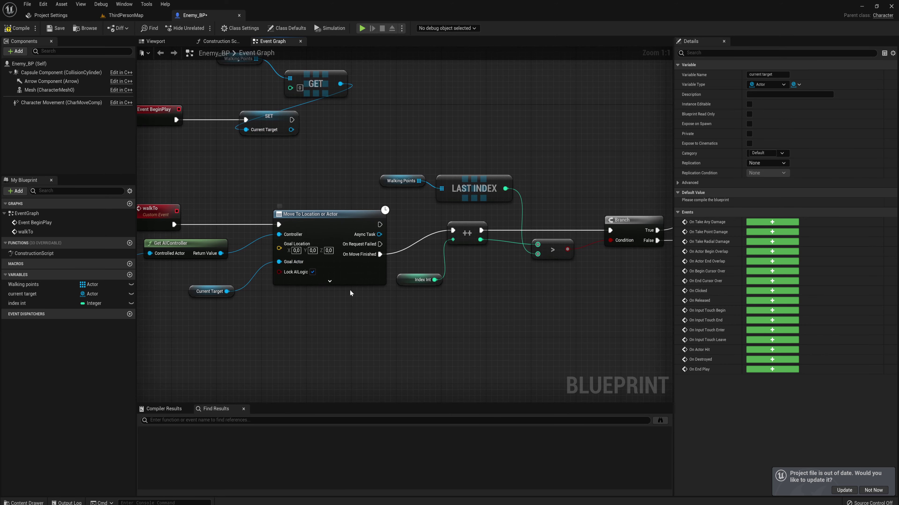
{"action": "right_click_drag", "start_coordinate": [449, 291], "coordinate": [422, 309]}
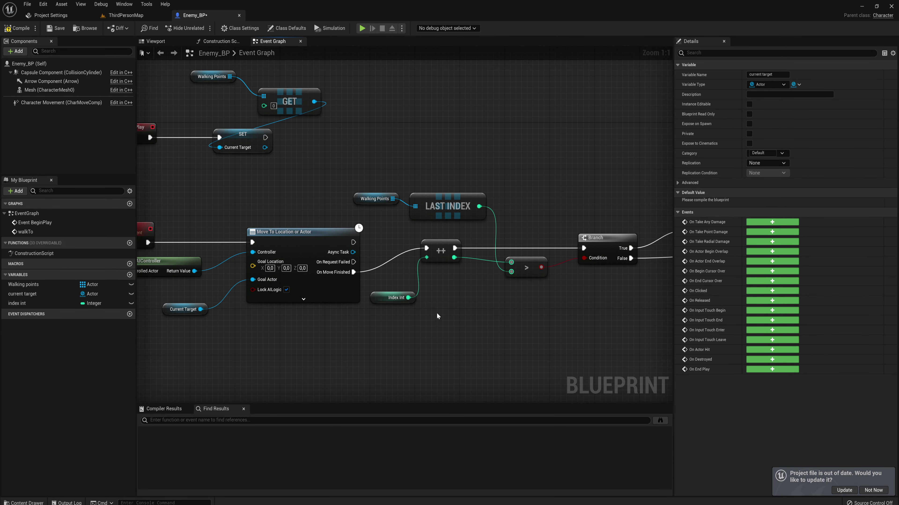
{"action": "right_click_drag", "start_coordinate": [544, 305], "coordinate": [391, 310]}
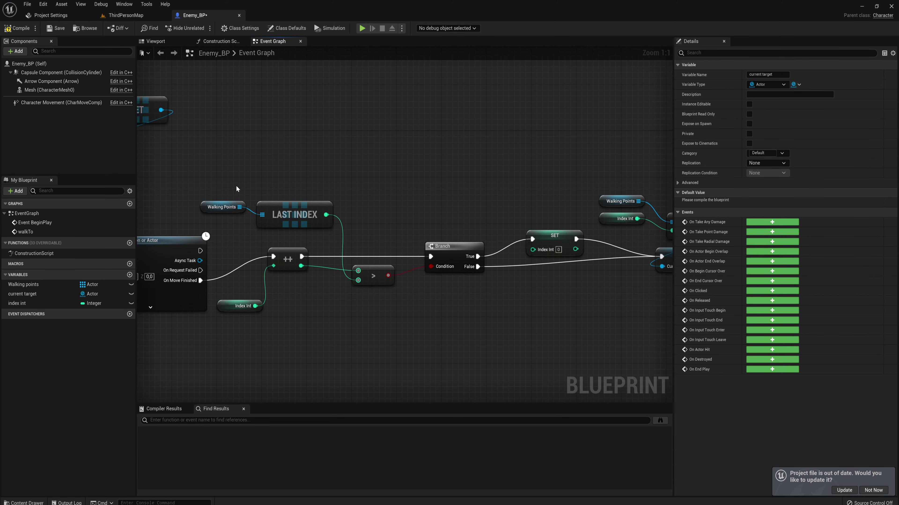
{"action": "left_click_drag", "start_coordinate": [236, 187], "coordinate": [349, 245]}
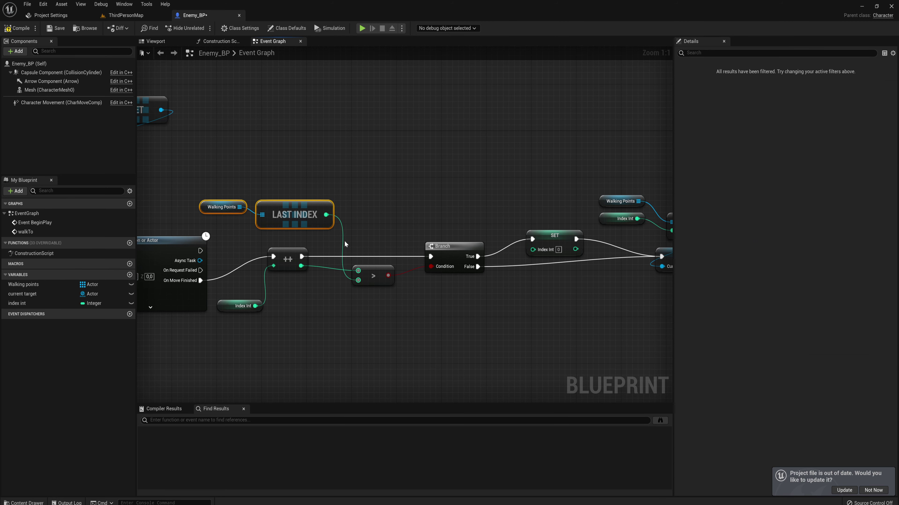
{"action": "right_click_drag", "start_coordinate": [509, 245], "coordinate": [352, 238]}
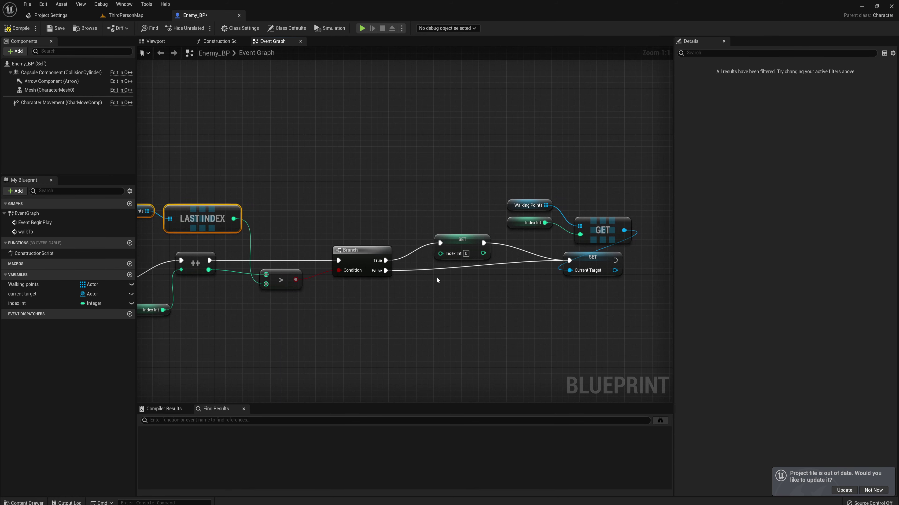
{"action": "right_click_drag", "start_coordinate": [263, 283], "coordinate": [326, 306]}
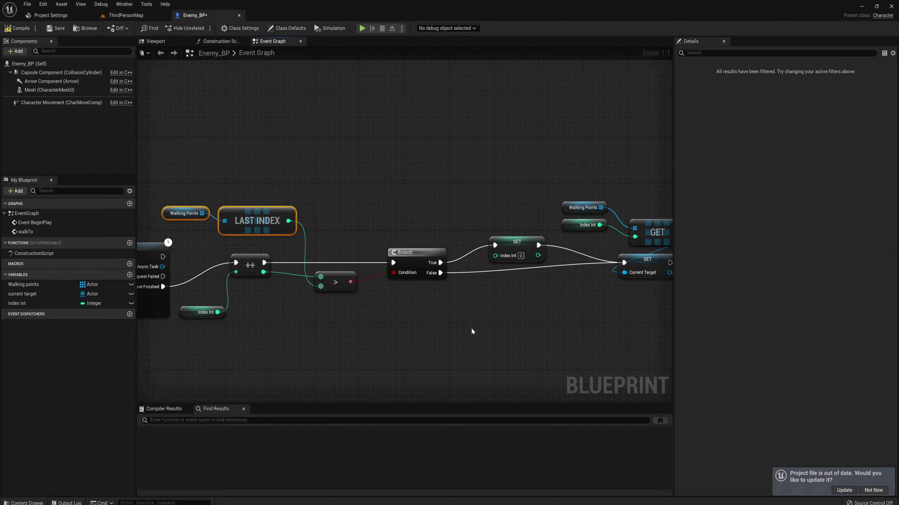
{"action": "right_click_drag", "start_coordinate": [480, 318], "coordinate": [393, 315]}
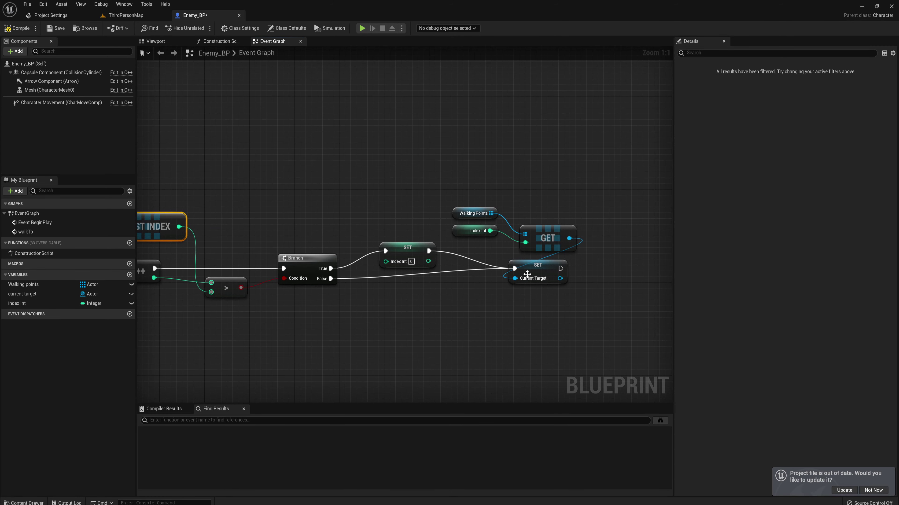
Call walkTo after the last Set current target node so the patrol loops.
{"action": "left_click_drag", "start_coordinate": [527, 274], "coordinate": [538, 274]}
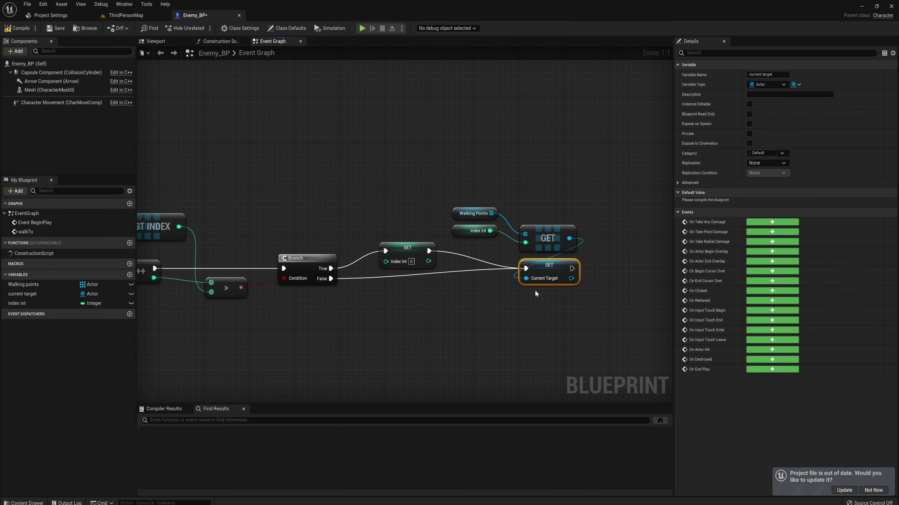
{"action": "right_click_drag", "start_coordinate": [535, 291], "coordinate": [672, 292]}
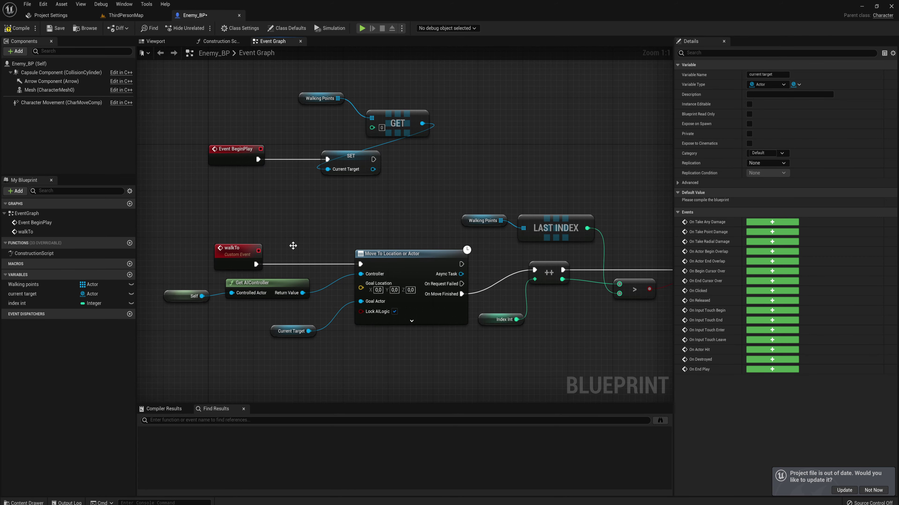
{"action": "right_click_drag", "start_coordinate": [461, 283], "coordinate": [137, 276]}
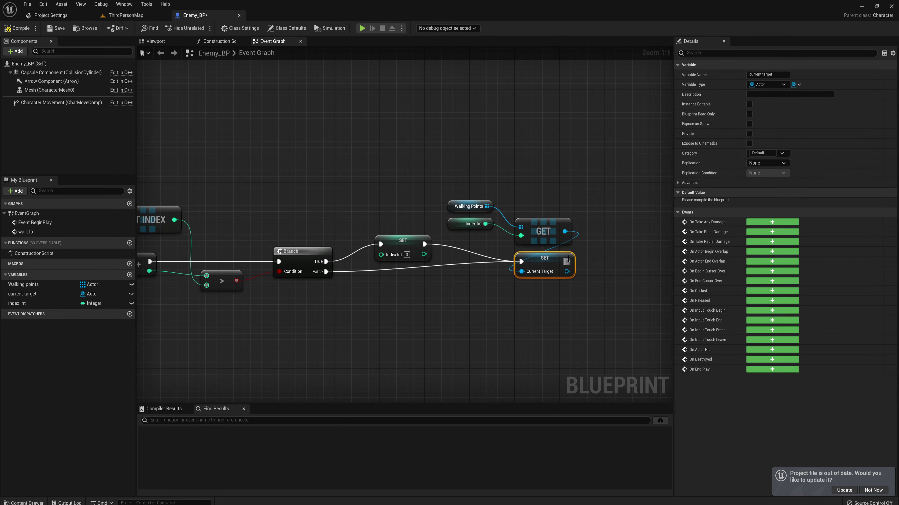
{"action": "left_click_drag", "start_coordinate": [567, 262], "coordinate": [598, 259]}
{"action": "type", "text": "walk"}
{"action": "key", "text": "Return"}
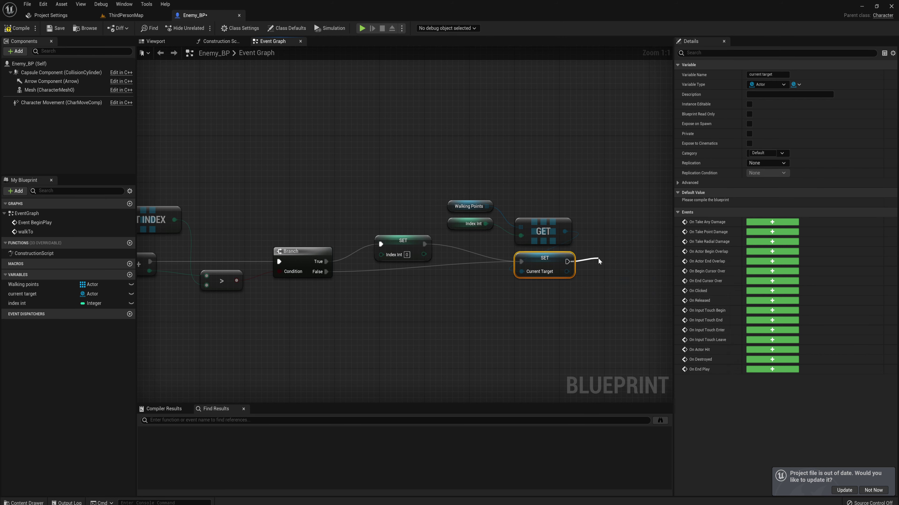
Call walkTo after BeginPlay's Set current target node, place the call beside the setter, and compile the blueprint.
{"action": "left_click_drag", "start_coordinate": [395, 208], "coordinate": [439, 204]}
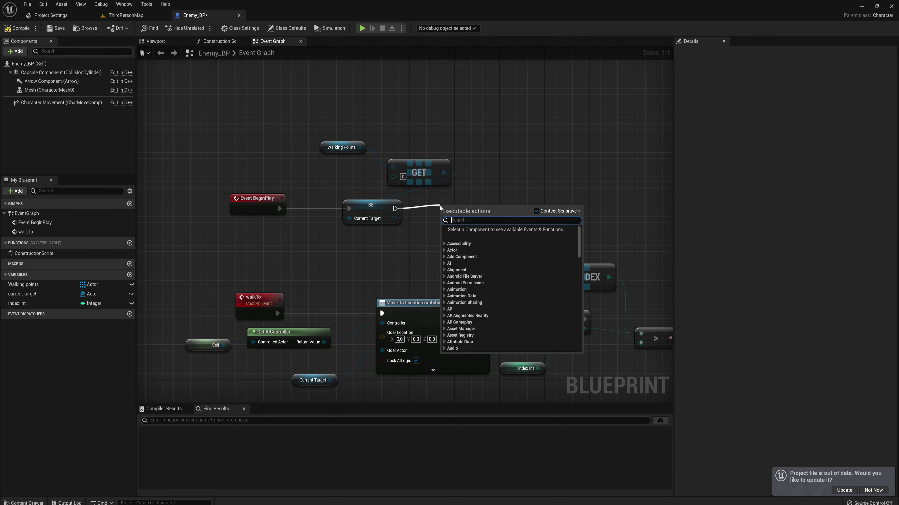
{"action": "type", "text": "walk"}
{"action": "key", "text": "Return"}
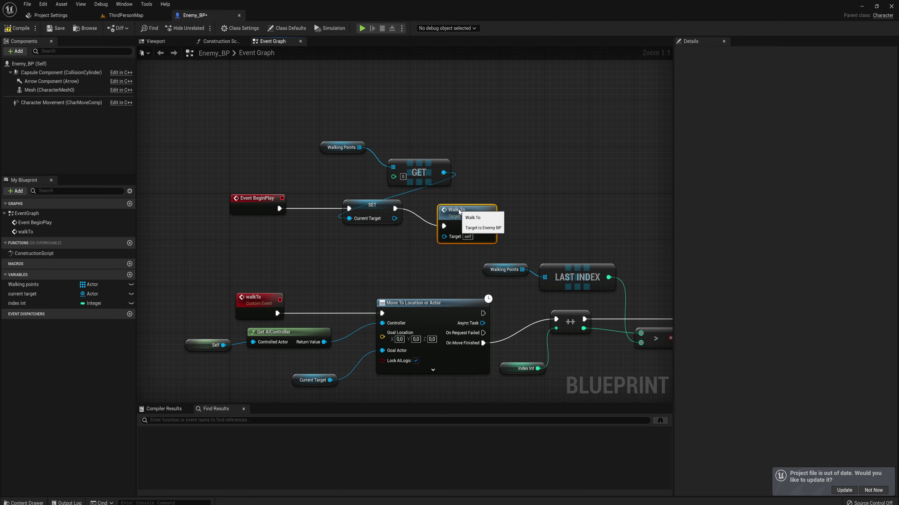
{"action": "left_click_drag", "start_coordinate": [441, 210], "coordinate": [429, 203]}
{"action": "left_click", "coordinate": [18, 27]}
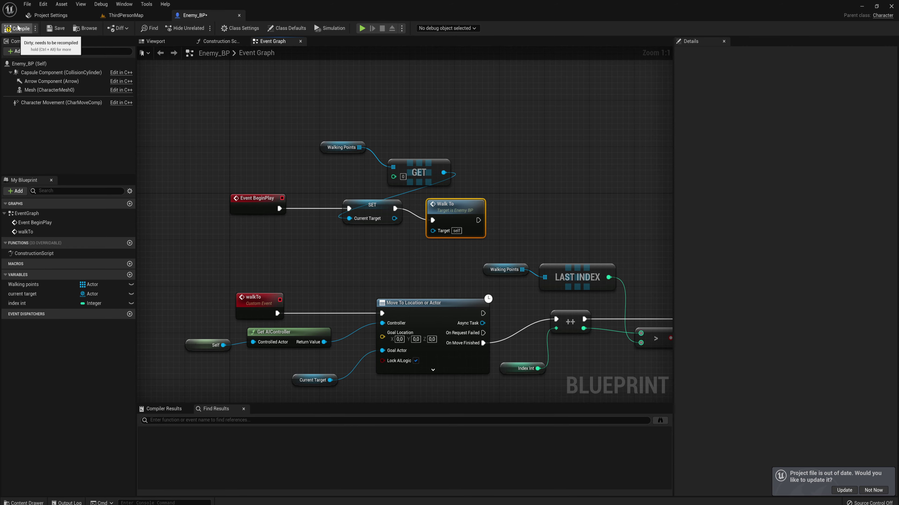
Examine the complete enemy patrol graph from both events to the final Walk To call.
{"action": "right_click_drag", "start_coordinate": [580, 336], "coordinate": [450, 301]}
{"action": "scroll", "coordinate": [450, 301], "scroll_direction": "down", "scroll_amount": 2}
{"action": "scroll", "coordinate": [450, 301], "scroll_direction": "down", "scroll_amount": 1}
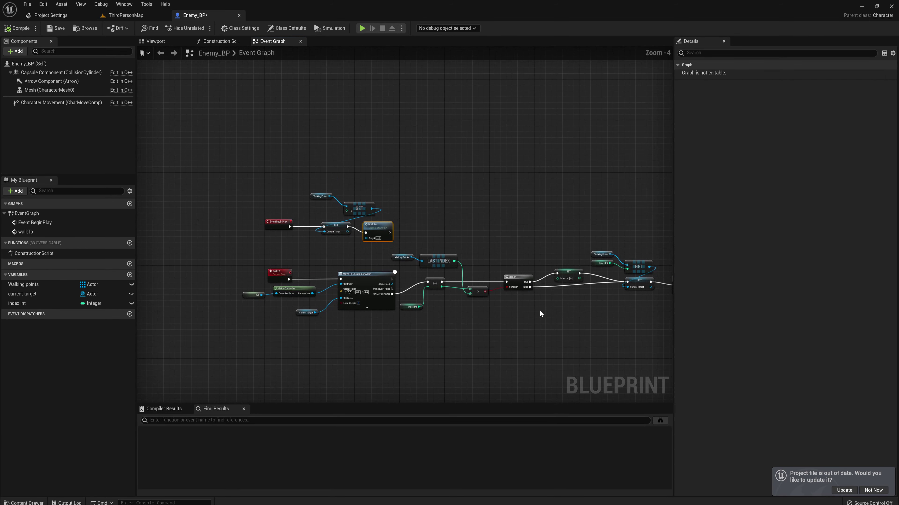
{"action": "scroll", "coordinate": [540, 310], "scroll_direction": "down", "scroll_amount": 1}
{"action": "right_click_drag", "start_coordinate": [275, 314], "coordinate": [332, 302]}
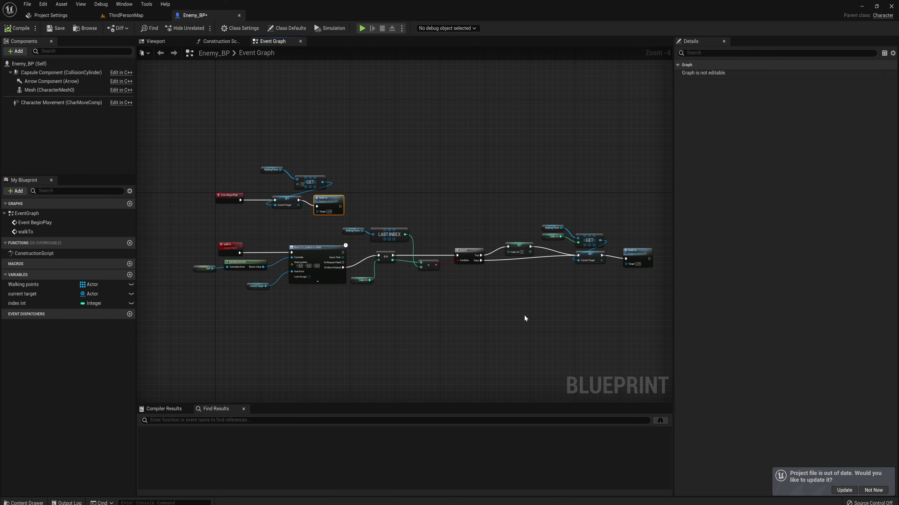
{"action": "left_click_drag", "start_coordinate": [643, 324], "coordinate": [187, 228]}
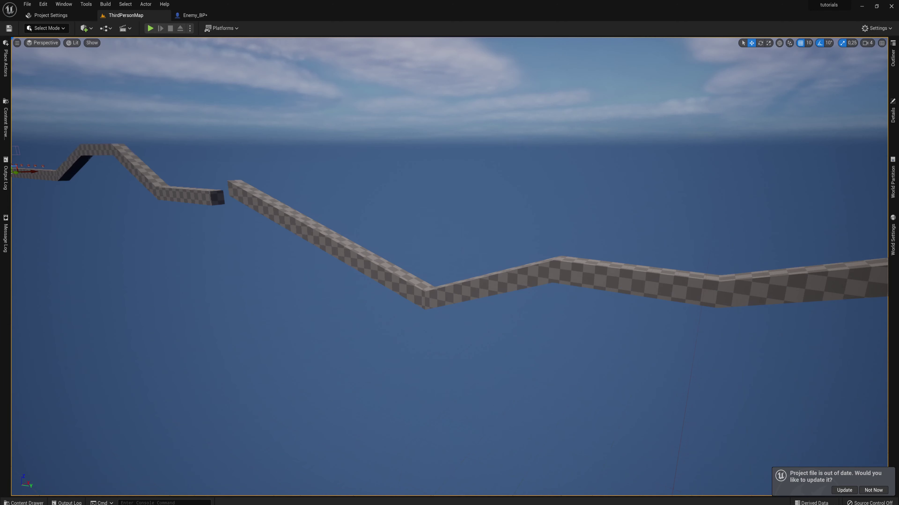
Place the Enemy_BP character in the level at the middle of the flat raised platform section.
{"action": "right_click_drag", "start_coordinate": [449, 266], "coordinate": [403, 258]}
{"action": "key", "text": "w"}
{"action": "left_click_drag", "start_coordinate": [449, 407], "coordinate": [571, 271]}
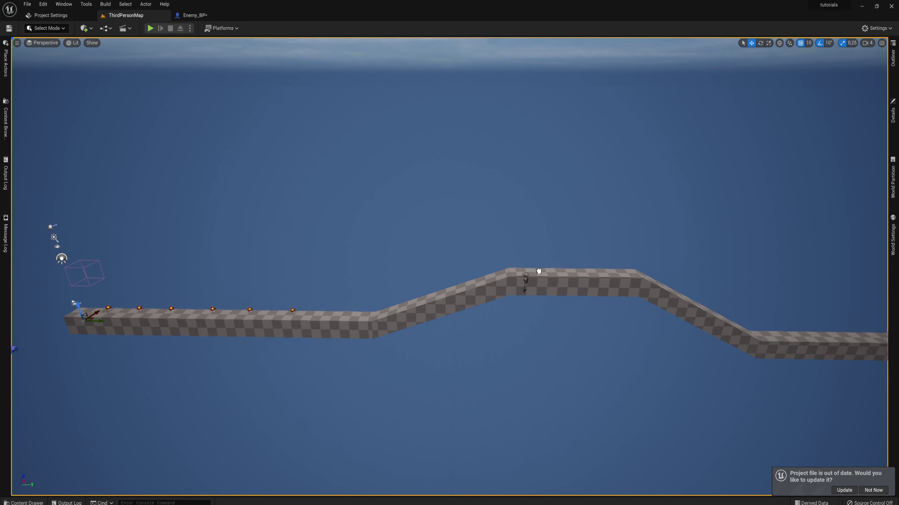
{"action": "key", "text": "w"}
{"action": "right_click_drag", "start_coordinate": [610, 290], "coordinate": [672, 287]}
{"action": "key", "text": "w"}
{"action": "right_click_drag", "start_coordinate": [474, 328], "coordinate": [475, 304]}
{"action": "key", "text": "s"}
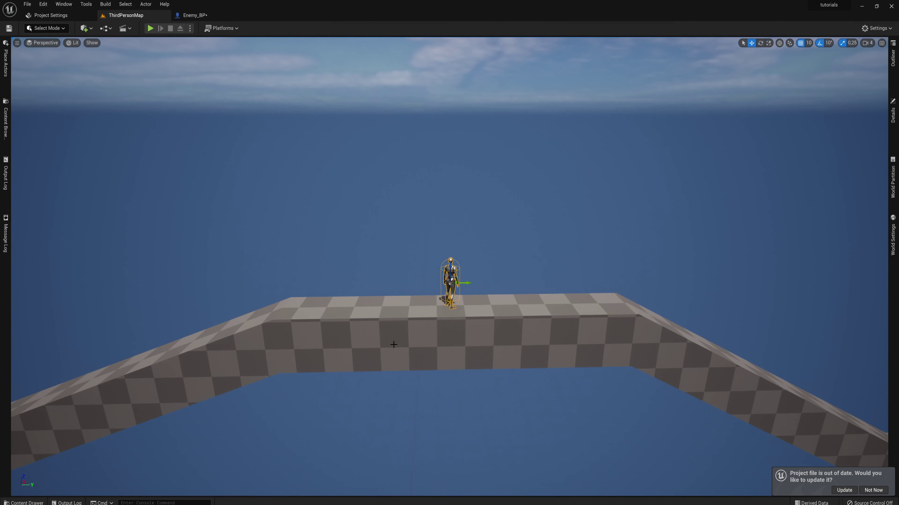
Create an Actor blueprint class named empty in the BPS folder.
{"action": "key", "text": "ctrl+space"}
{"action": "right_click", "coordinate": [402, 404]}
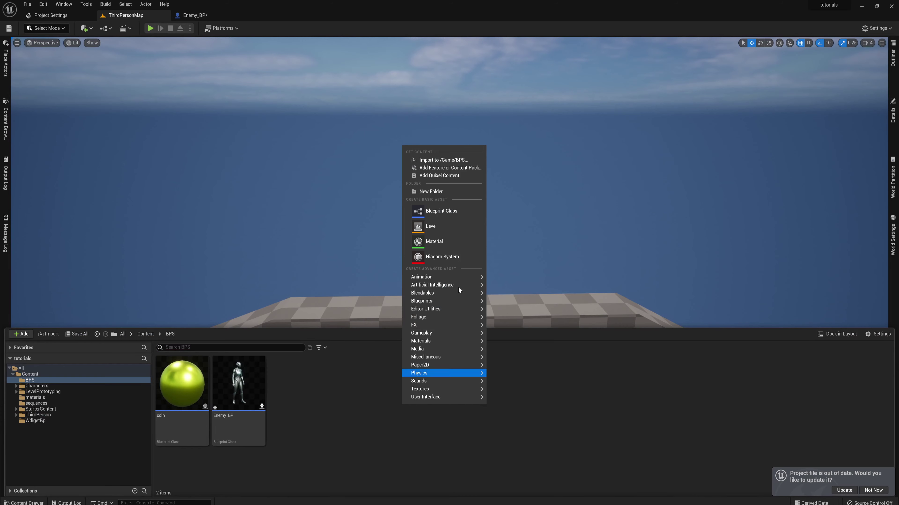
{"action": "left_click", "coordinate": [455, 212]}
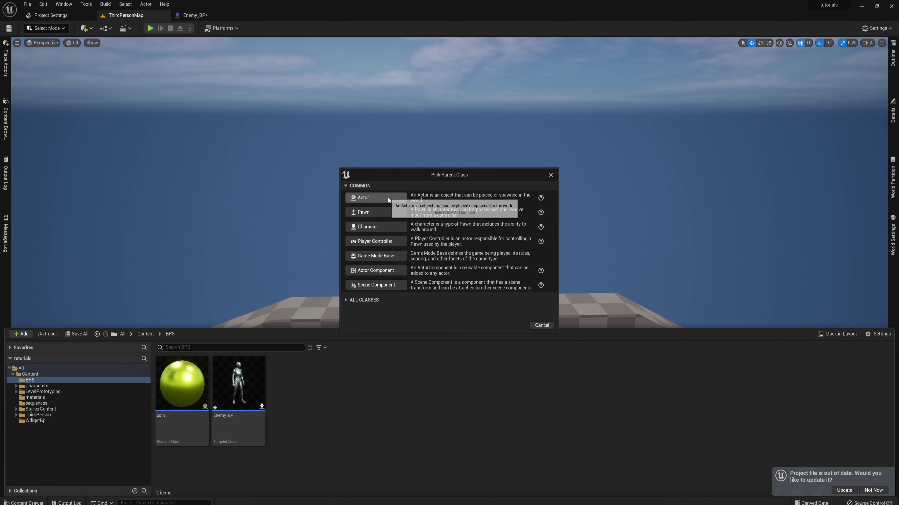
{"action": "left_click", "coordinate": [387, 198]}
{"action": "type", "text": "empty"}
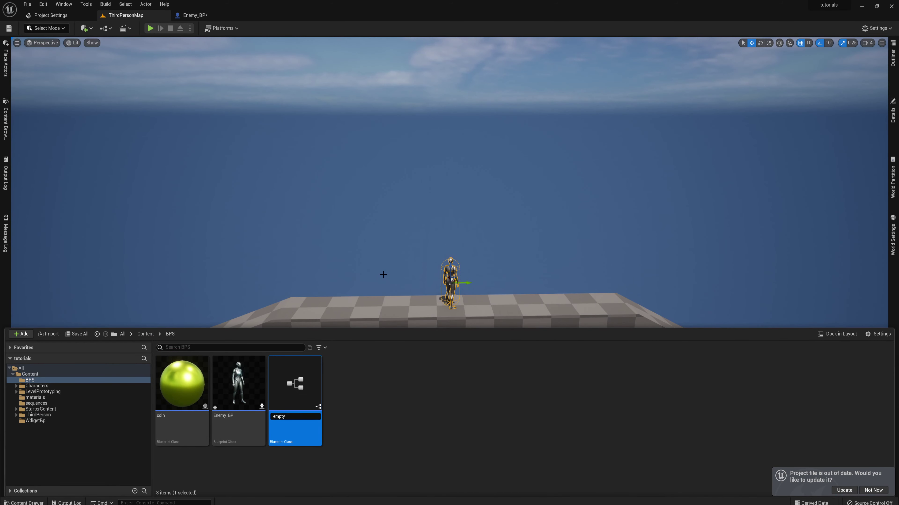
{"action": "key", "text": "Return"}
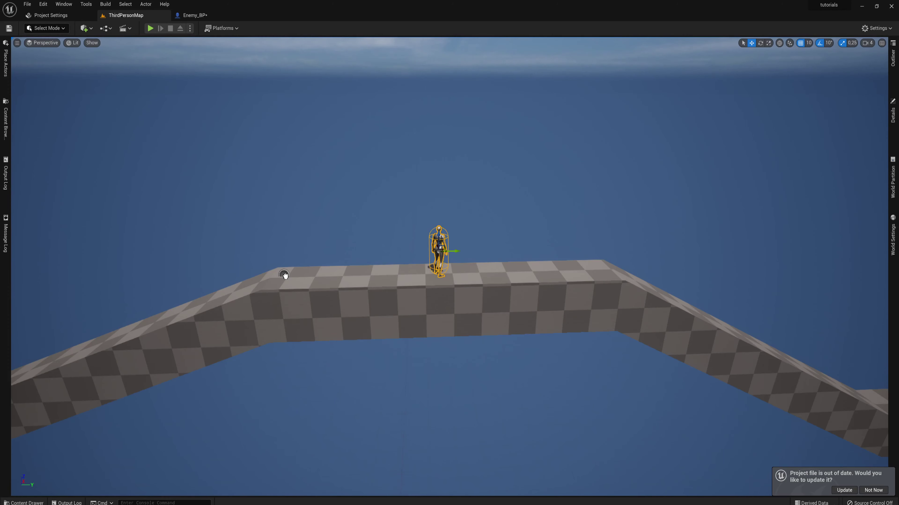
Place two empty actors above the platform as walking points, one at each end of the flat section around the enemy.
{"action": "left_click_drag", "start_coordinate": [285, 275], "coordinate": [283, 263]}
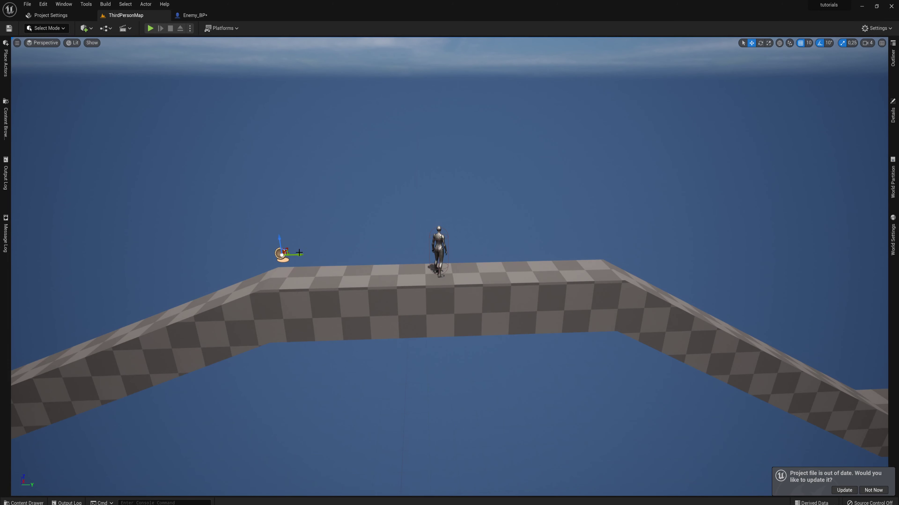
{"action": "left_click", "coordinate": [439, 250]}
{"action": "left_click_drag", "start_coordinate": [459, 254], "coordinate": [610, 260]}
Make the Walking points variable in Enemy_BP editable per instance and return to the ThirdPersonMap level.
{"action": "left_click", "coordinate": [439, 252]}
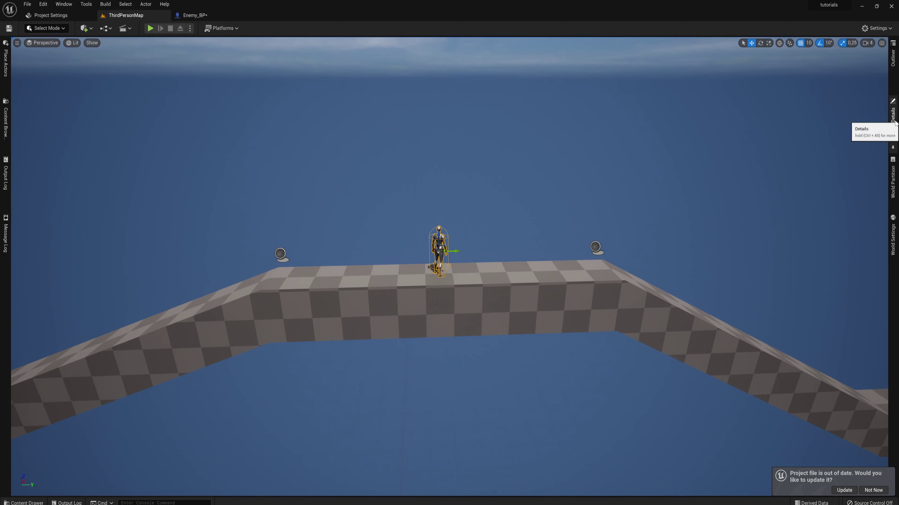
{"action": "left_click", "coordinate": [893, 112]}
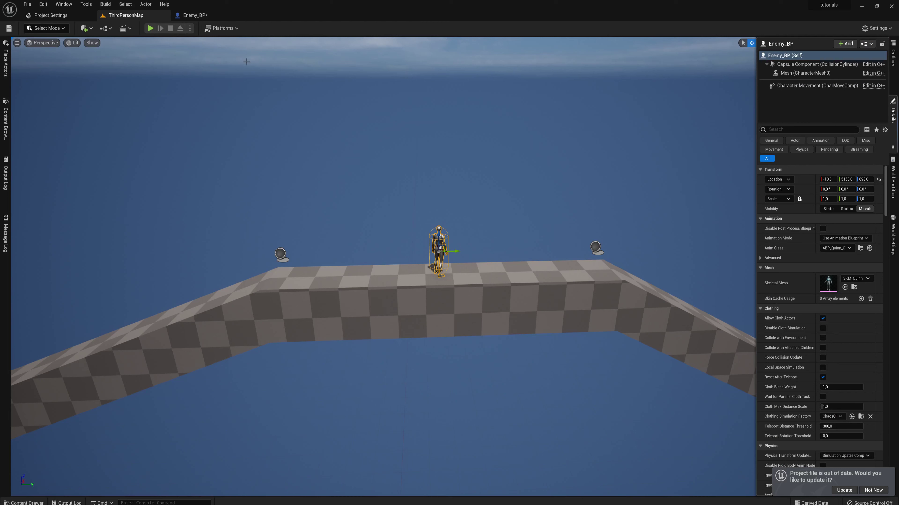
{"action": "left_click", "coordinate": [212, 16]}
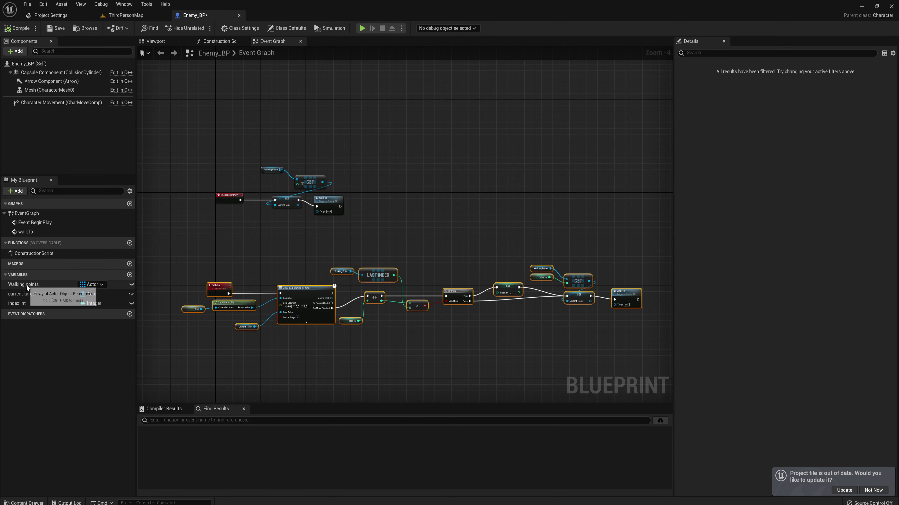
{"action": "left_click", "coordinate": [132, 284]}
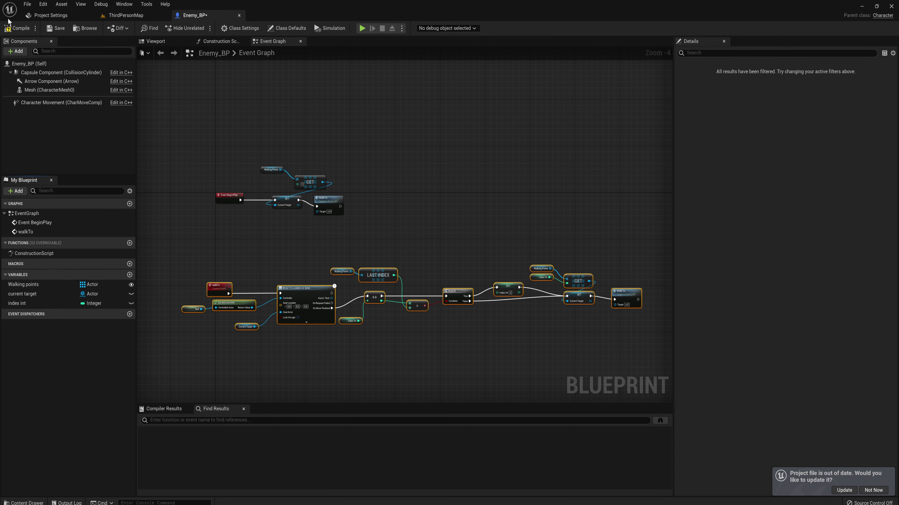
{"action": "left_click", "coordinate": [126, 16]}
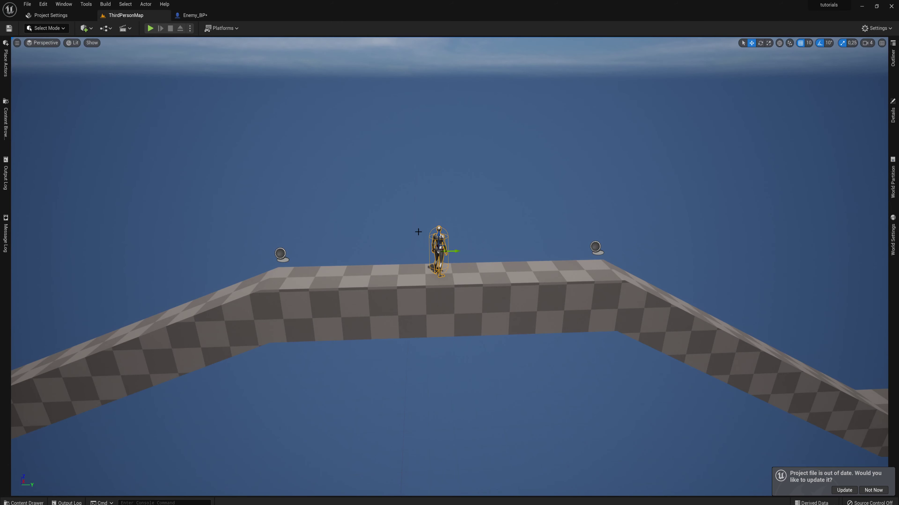
Add two elements to the enemy's Walking Points array and assign the left empty actor to index 0 and the right one to index 1.
{"action": "left_click", "coordinate": [892, 121]}
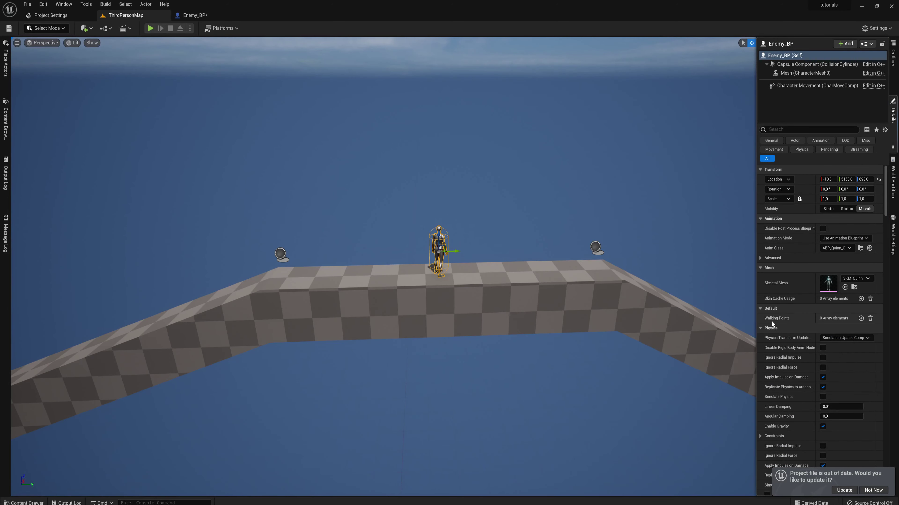
{"action": "left_click", "coordinate": [861, 318]}
{"action": "left_click", "coordinate": [861, 318]}
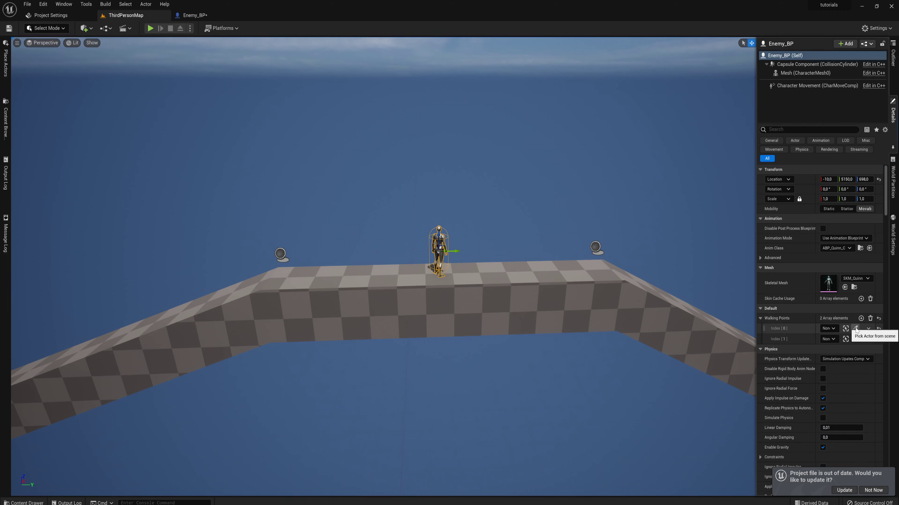
{"action": "left_click", "coordinate": [856, 329]}
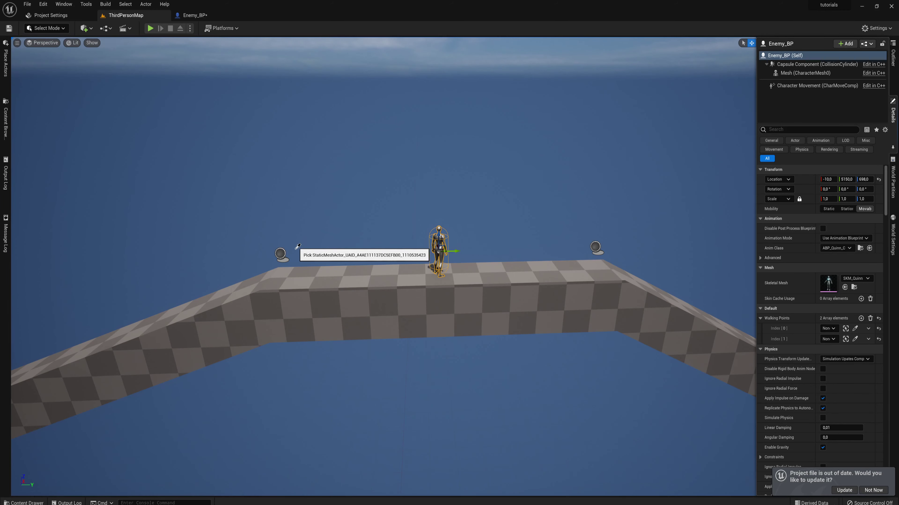
{"action": "left_click", "coordinate": [280, 252]}
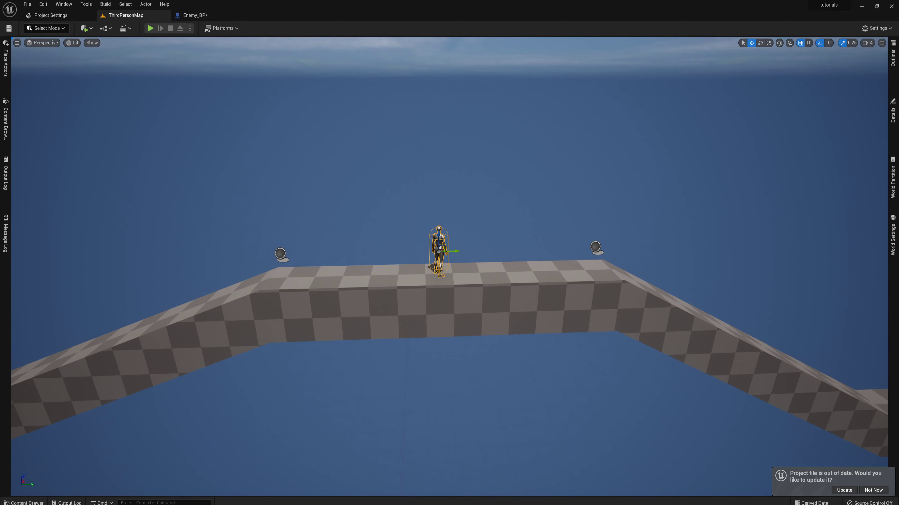
{"action": "left_click", "coordinate": [893, 111]}
{"action": "left_click", "coordinate": [855, 340]}
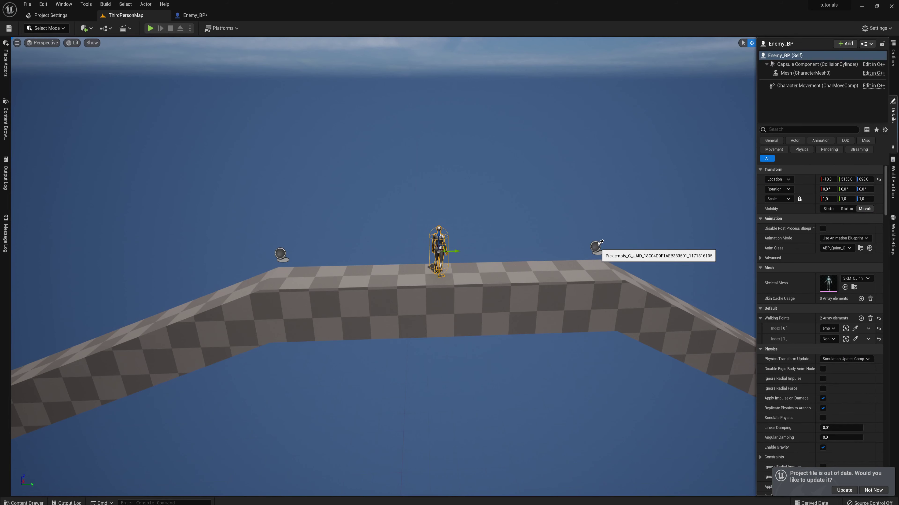
{"action": "left_click", "coordinate": [598, 245]}
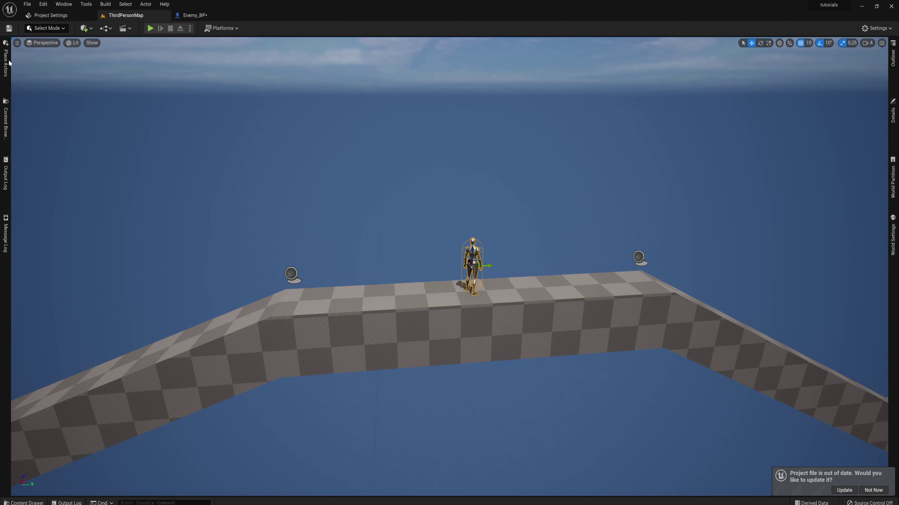
Find the NavMeshBoundsVolume among the placeable actors by searching nav, and place it on the platform beside the enemy.
{"action": "left_click", "coordinate": [7, 63]}
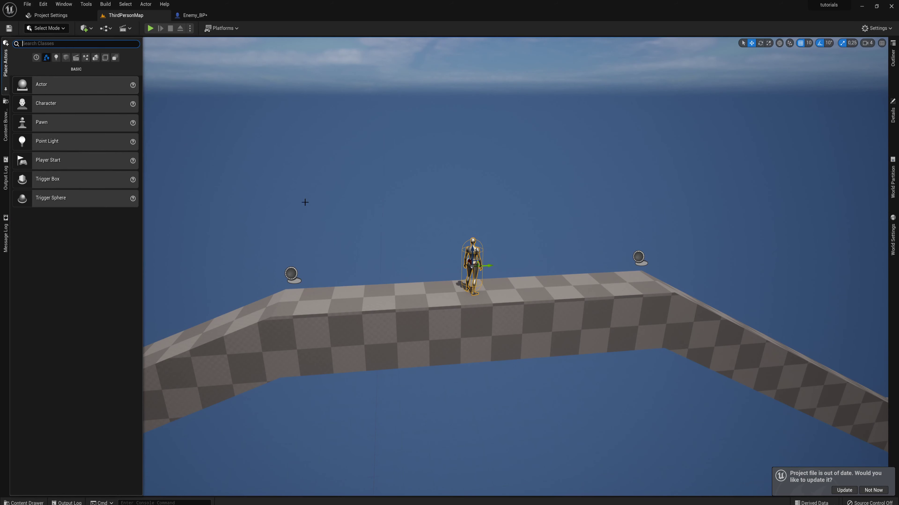
{"action": "mouse_move", "coordinate": [529, 275]}
{"action": "right_mouse_down"}
{"action": "mouse_move", "coordinate": [495, 275]}
{"action": "mouse_move", "coordinate": [528, 275]}
{"action": "right_mouse_up"}
{"action": "key", "text": "s"}
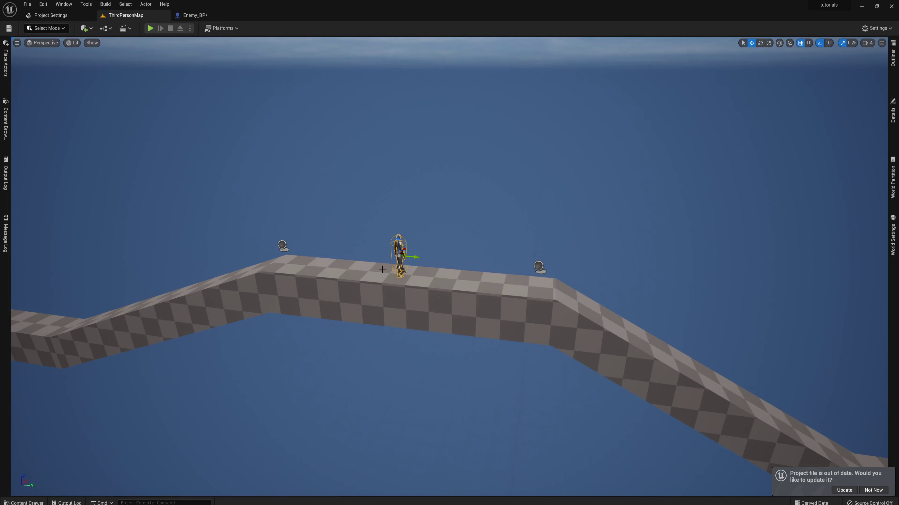
{"action": "left_click", "coordinate": [5, 73]}
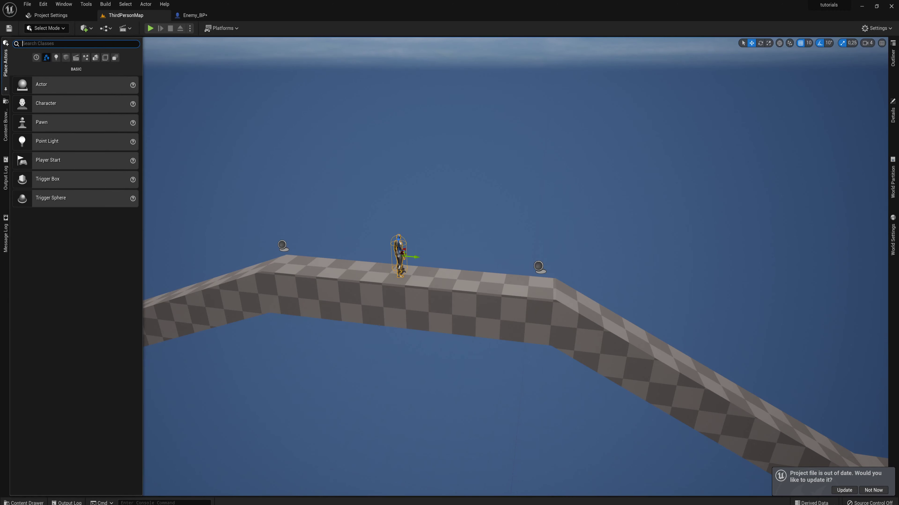
{"action": "type", "text": "nav"}
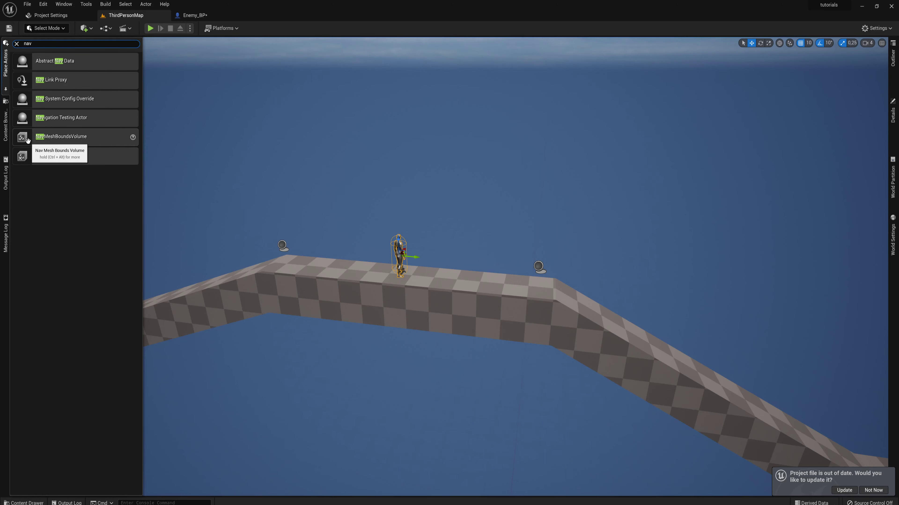
{"action": "left_click_drag", "start_coordinate": [58, 140], "coordinate": [392, 253]}
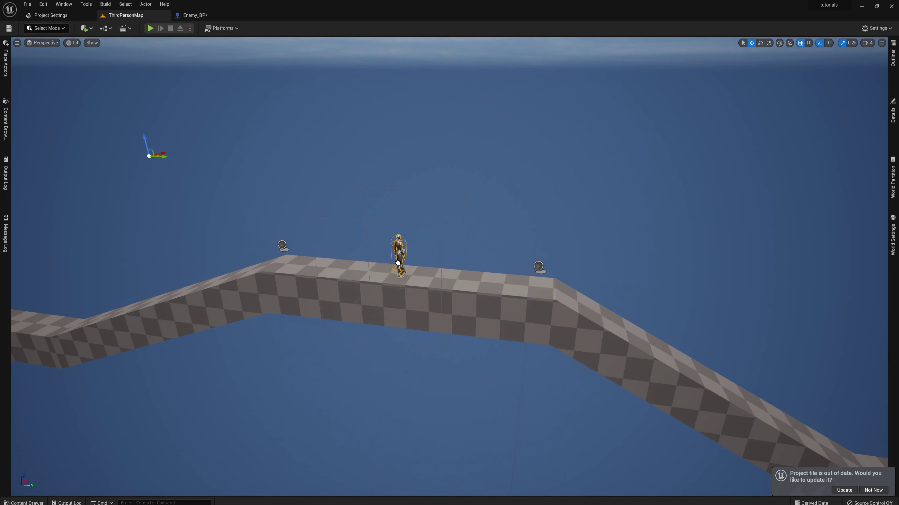
{"action": "left_click_drag", "start_coordinate": [446, 275], "coordinate": [446, 274]}
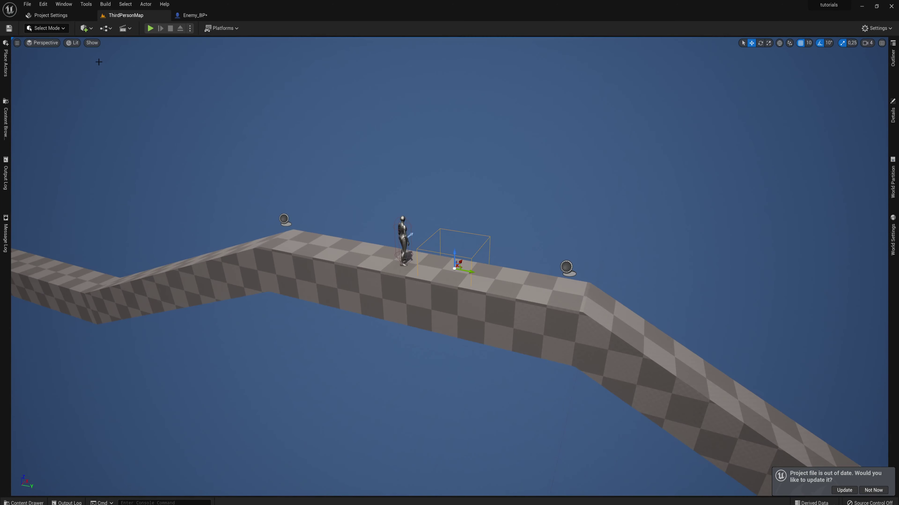
Turn on the Navigation display in the viewport and centre the nav mesh volume across the platform's width.
{"action": "left_click", "coordinate": [93, 43]}
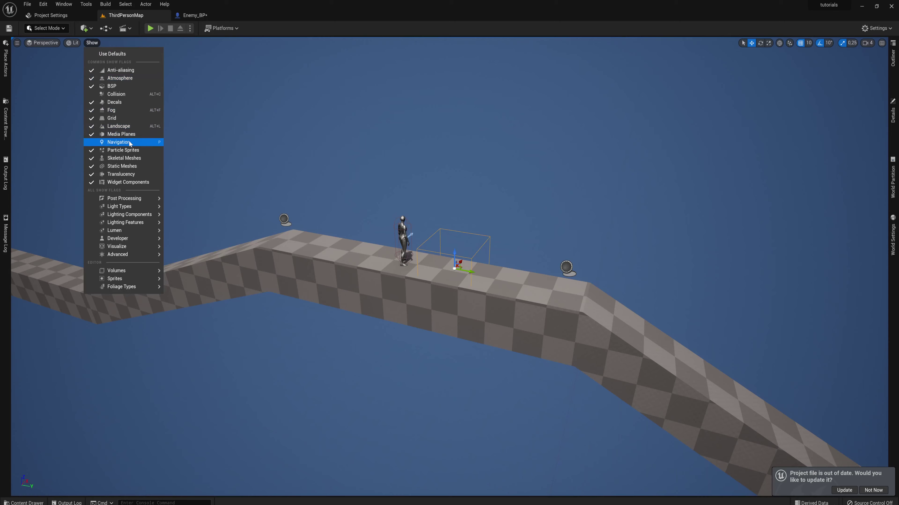
{"action": "left_click", "coordinate": [152, 142]}
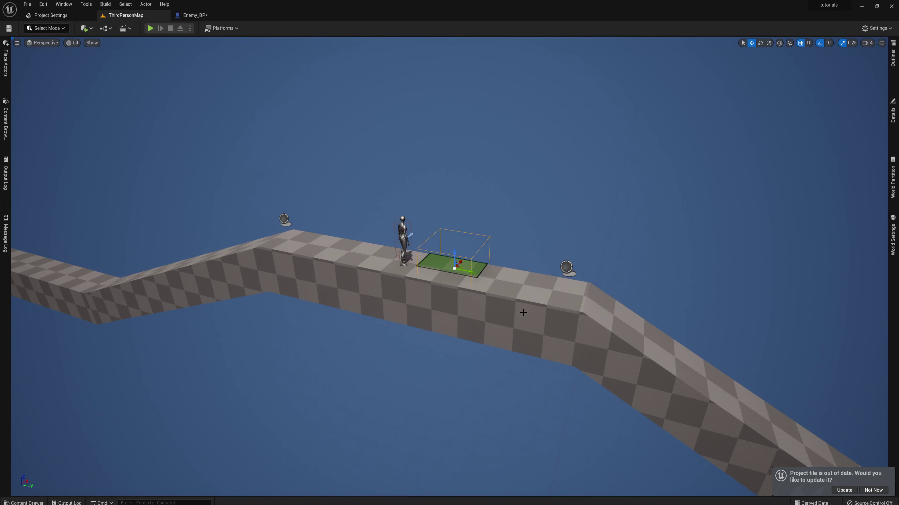
{"action": "right_click_drag", "start_coordinate": [152, 142], "coordinate": [117, 142]}
{"action": "key", "text": "d"}
{"action": "right_click_drag", "start_coordinate": [577, 293], "coordinate": [453, 293]}
{"action": "left_click_drag", "start_coordinate": [503, 256], "coordinate": [498, 256]}
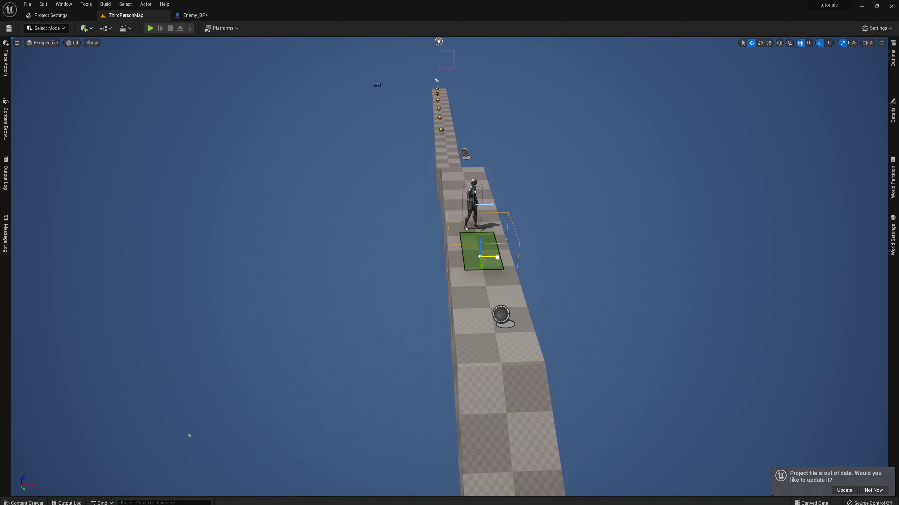
Enlarge the nav mesh volume's brush to about 276 in X and 1819 in Y, and raise it so navigation spans both walking points.
{"action": "right_click_drag", "start_coordinate": [478, 222], "coordinate": [612, 222]}
{"action": "key", "text": "a"}
{"action": "left_click", "coordinate": [892, 112]}
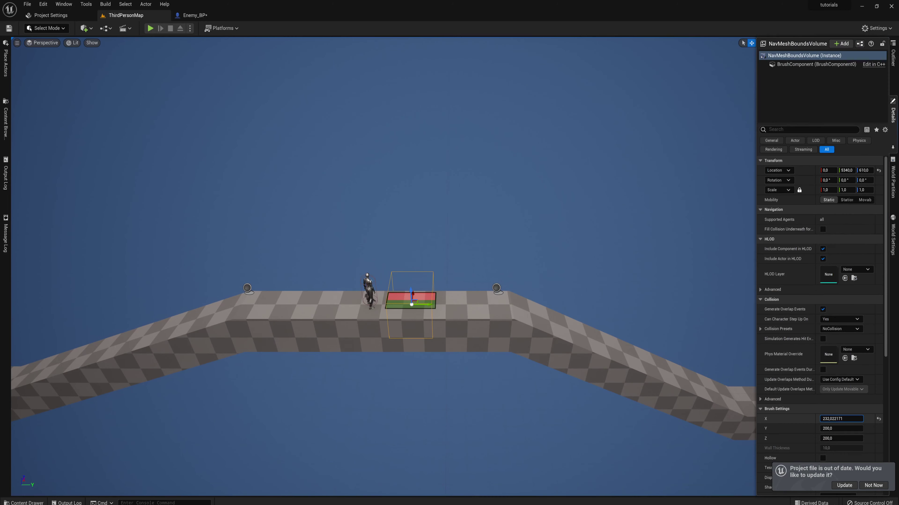
{"action": "left_click_drag", "start_coordinate": [831, 419], "coordinate": [882, 429]}
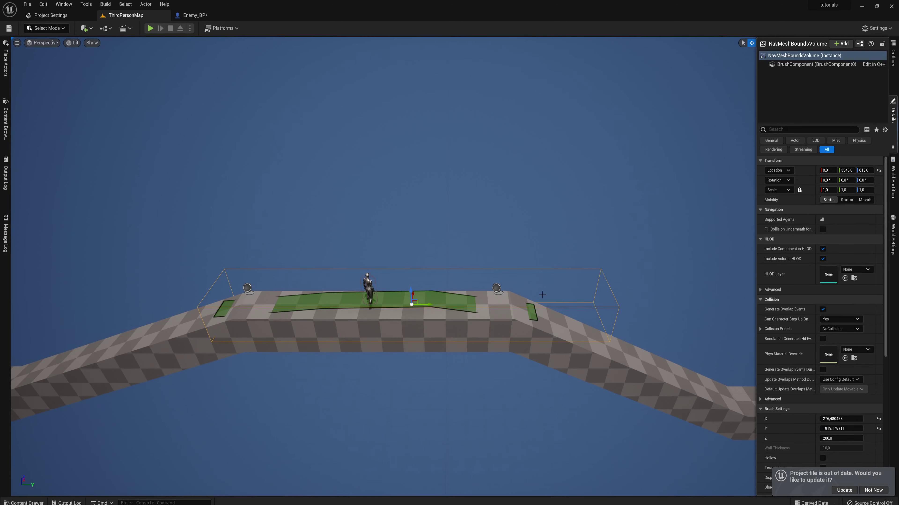
{"action": "right_click_drag", "start_coordinate": [466, 327], "coordinate": [458, 275]}
{"action": "key", "text": "w"}
{"action": "key", "text": "a"}
{"action": "key", "text": "s"}
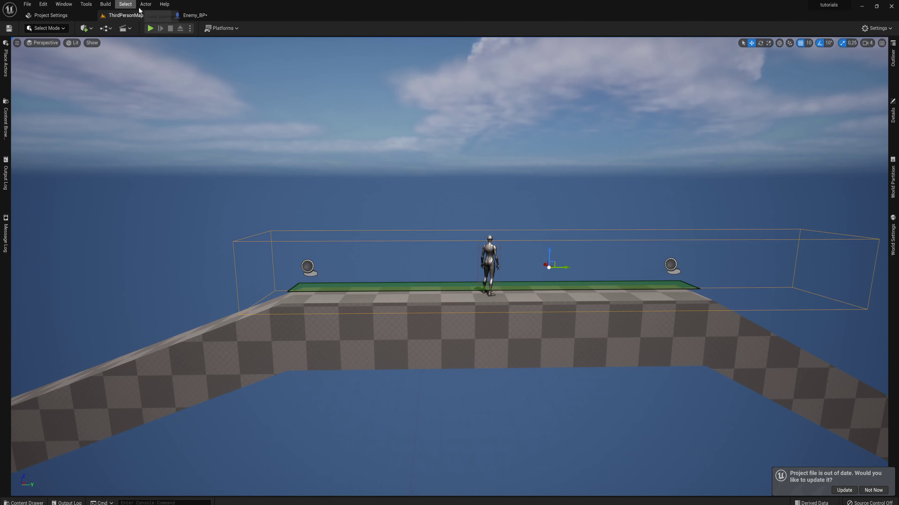
Play-test the level, running and jumping around the enemy to check whether it patrols, and stop the session.
{"action": "left_click", "coordinate": [150, 31]}
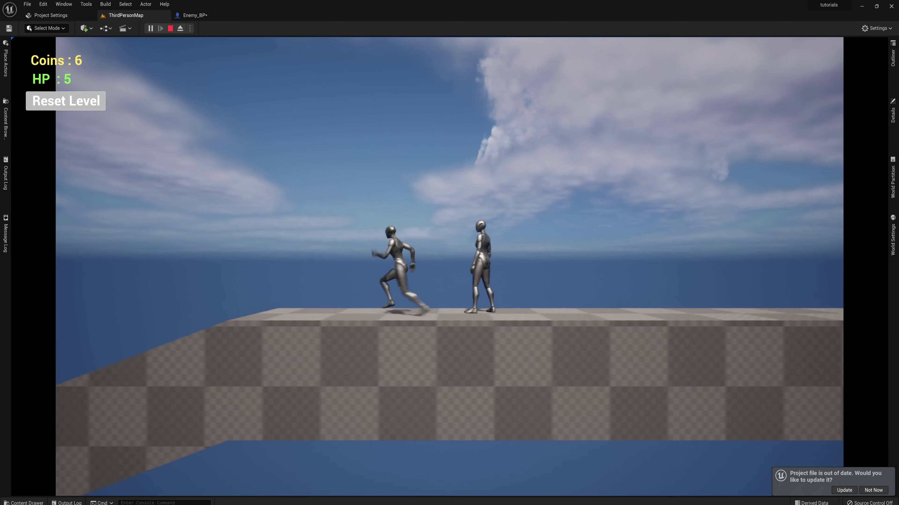
{"action": "key", "text": "w"}
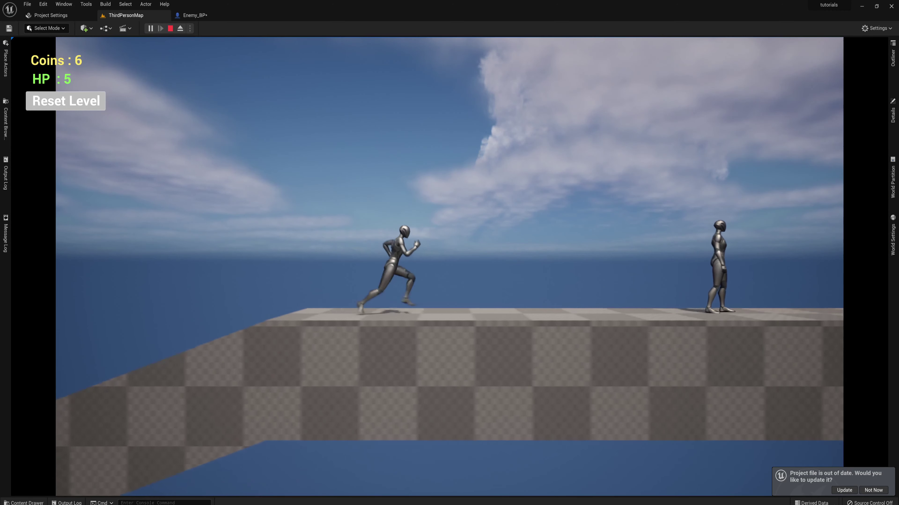
{"action": "key", "text": "a"}
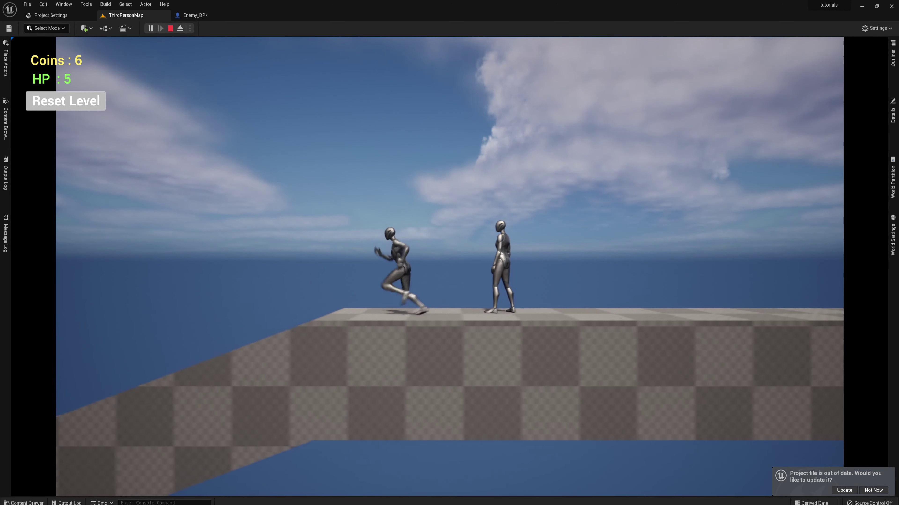
{"action": "key", "text": "d"}
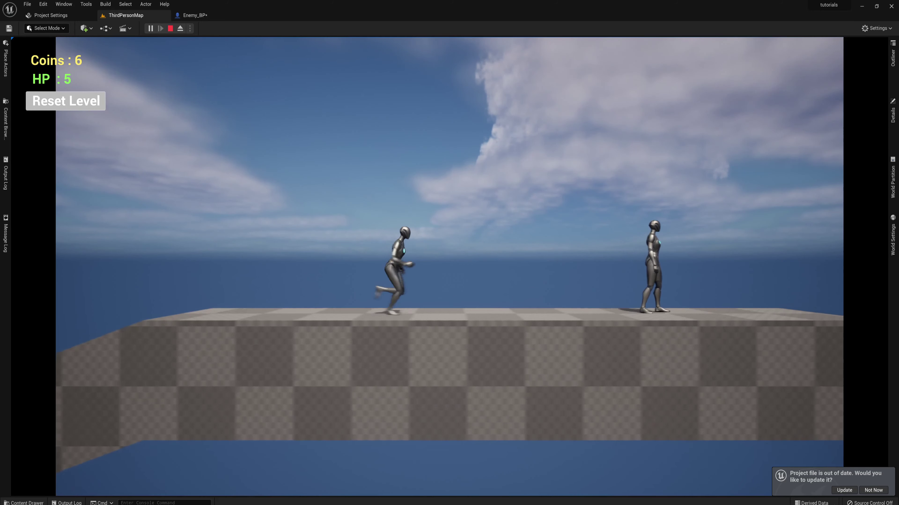
{"action": "key", "text": "space"}
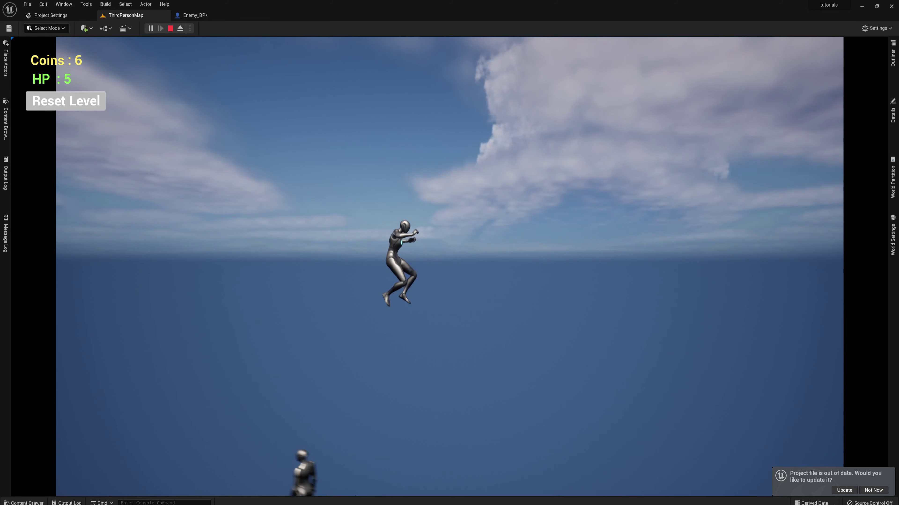
{"action": "key", "text": "space"}
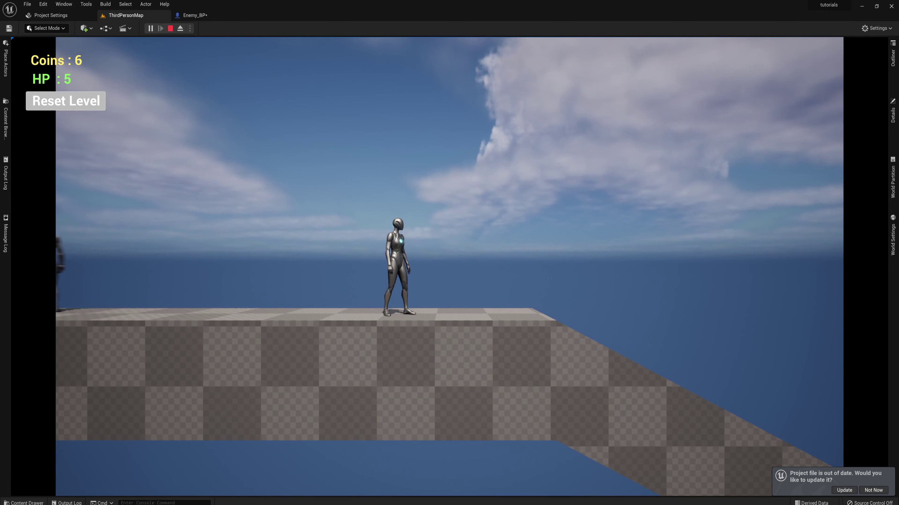
{"action": "key", "text": "space"}
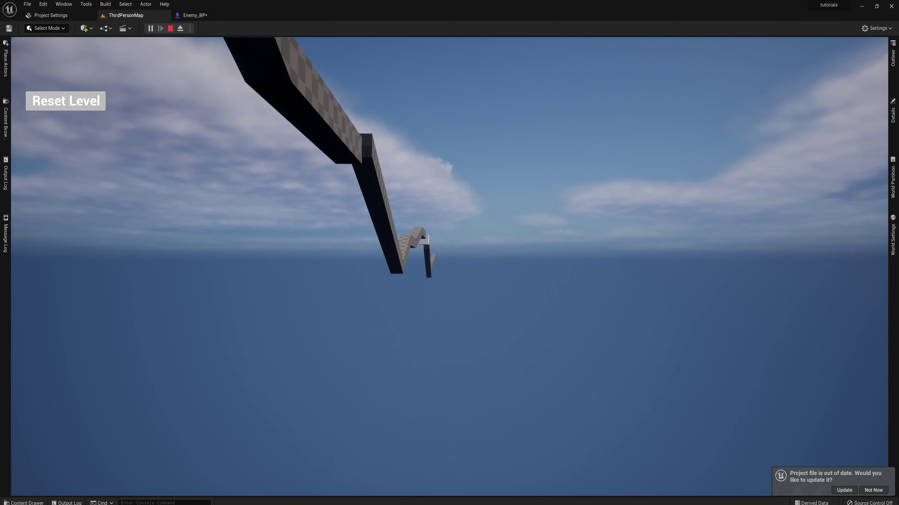
{"action": "key", "text": "Escape"}
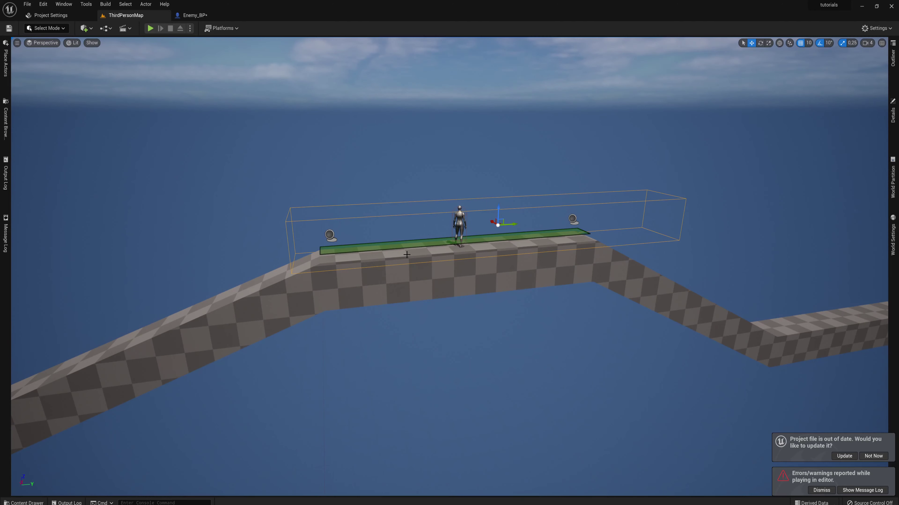